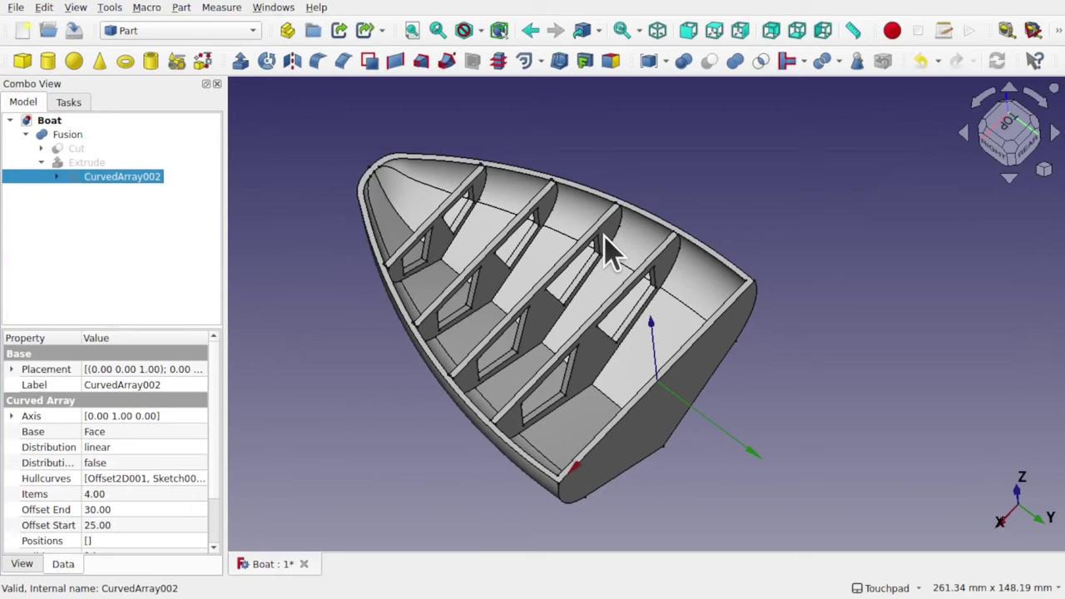
# Change CurvedArray002's Items count to 3 and expand the Cut node in the tree
pyautogui.click(143, 495)
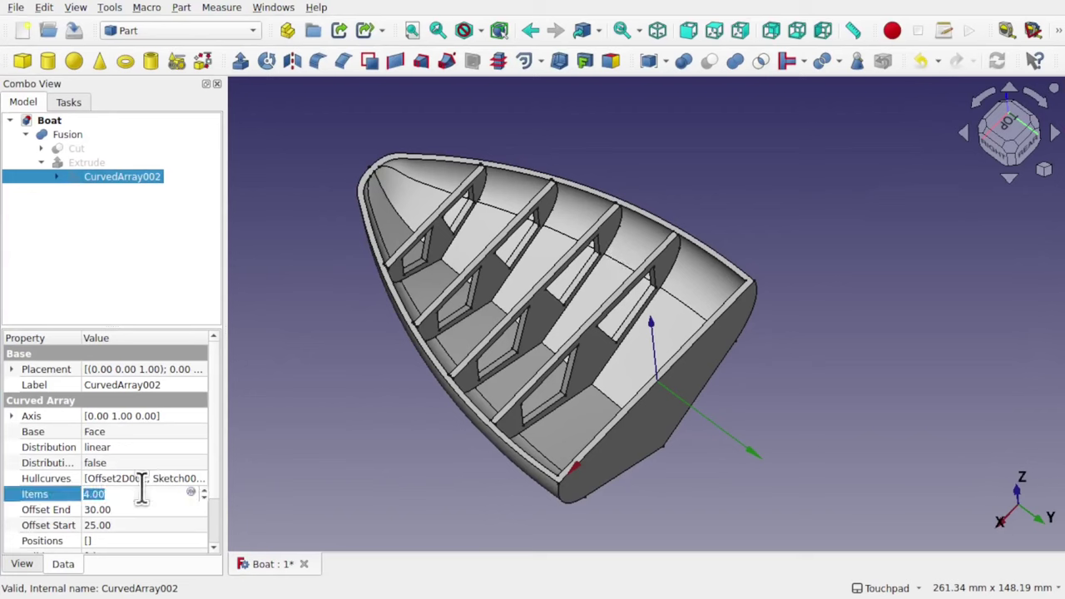
pyautogui.write('5')
pyautogui.press('Return')
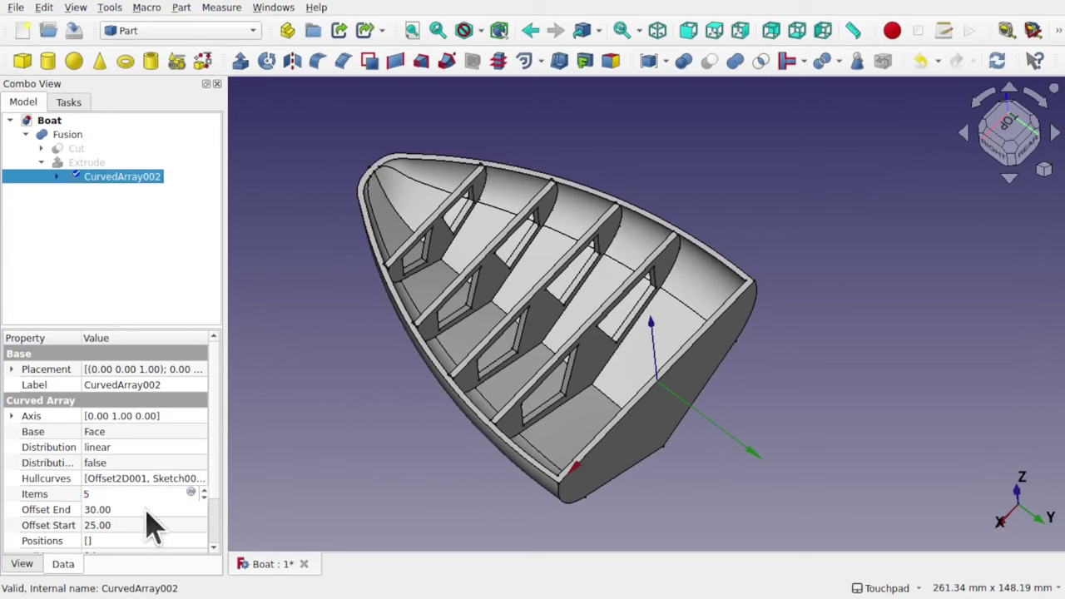
pyautogui.press('Tab')
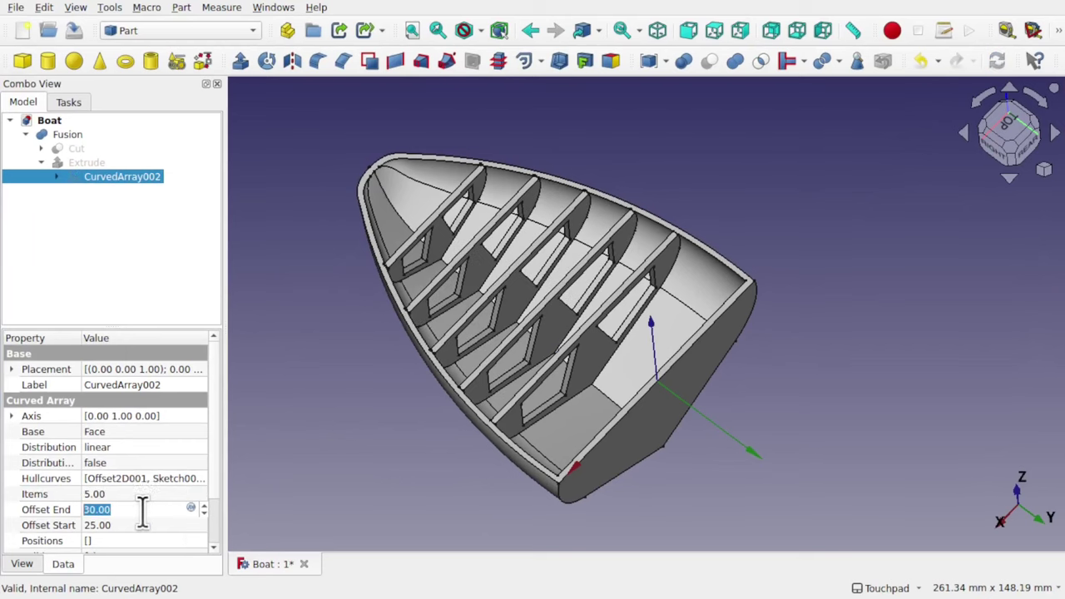
pyautogui.click(124, 494)
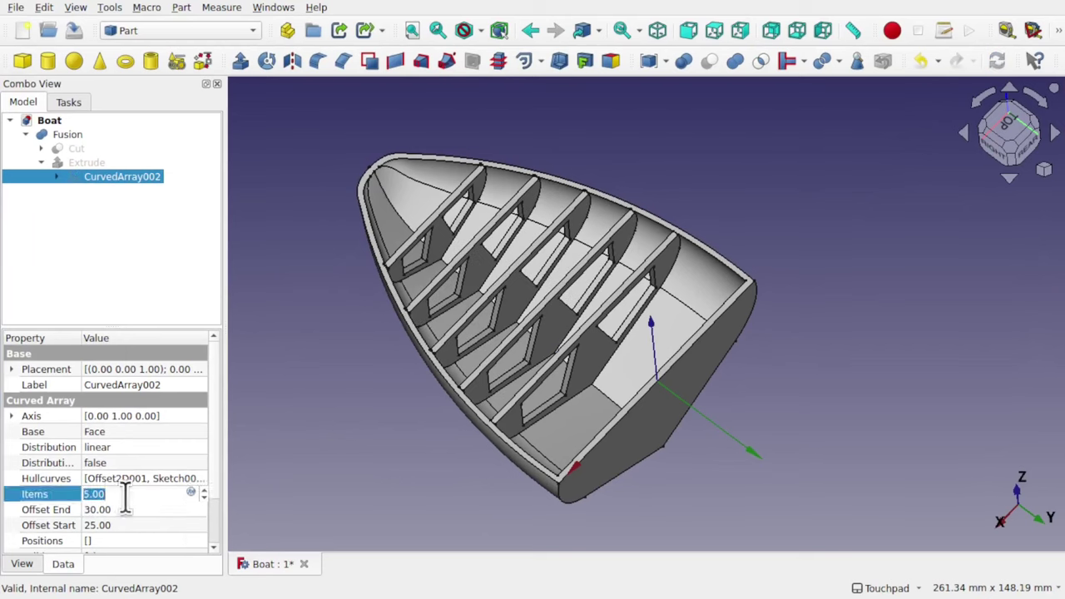
pyautogui.press('BackSpace')
pyautogui.write('3')
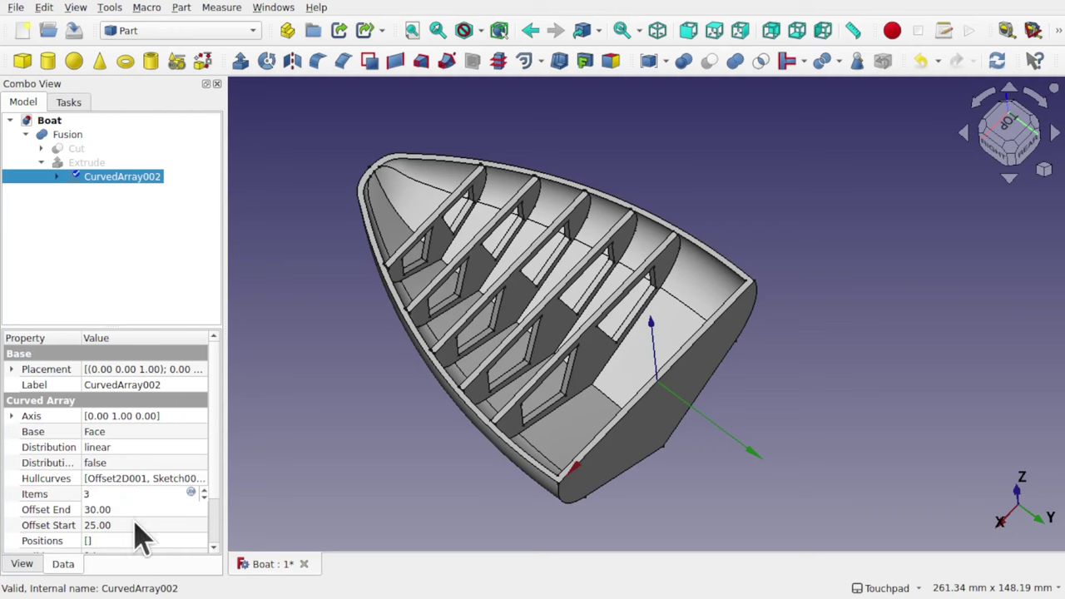
pyautogui.click(136, 524)
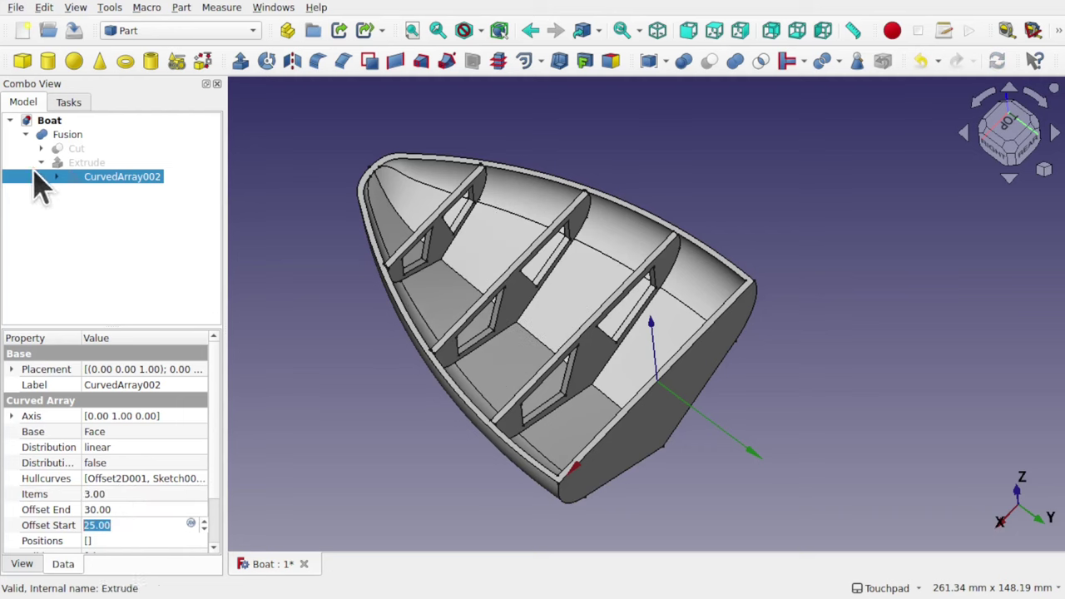
pyautogui.click(41, 148)
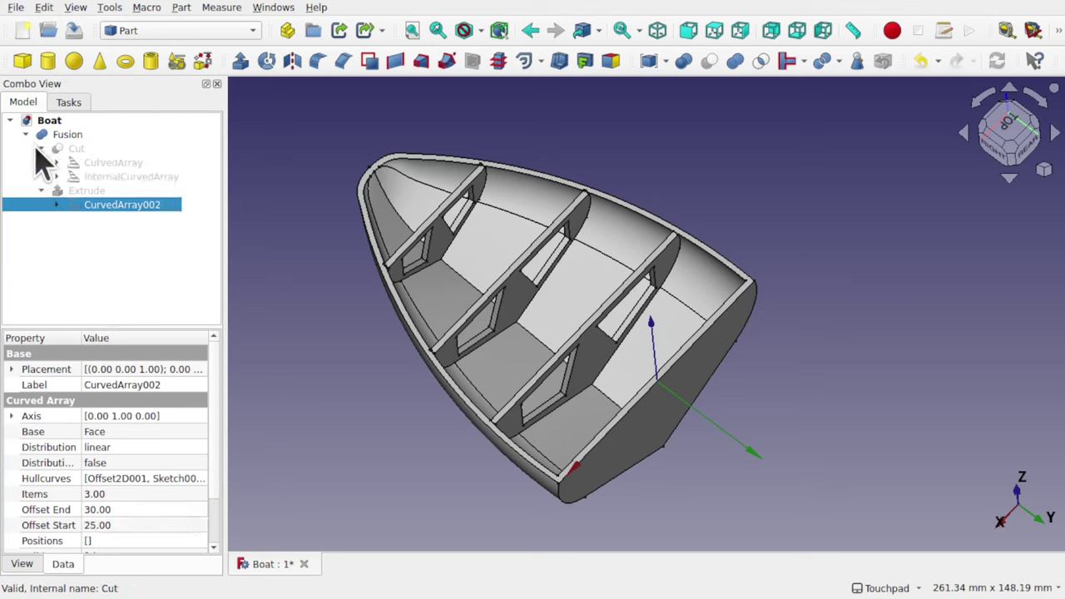
# Select the original CurvedArray under Cut to view its properties
pyautogui.click(108, 163)
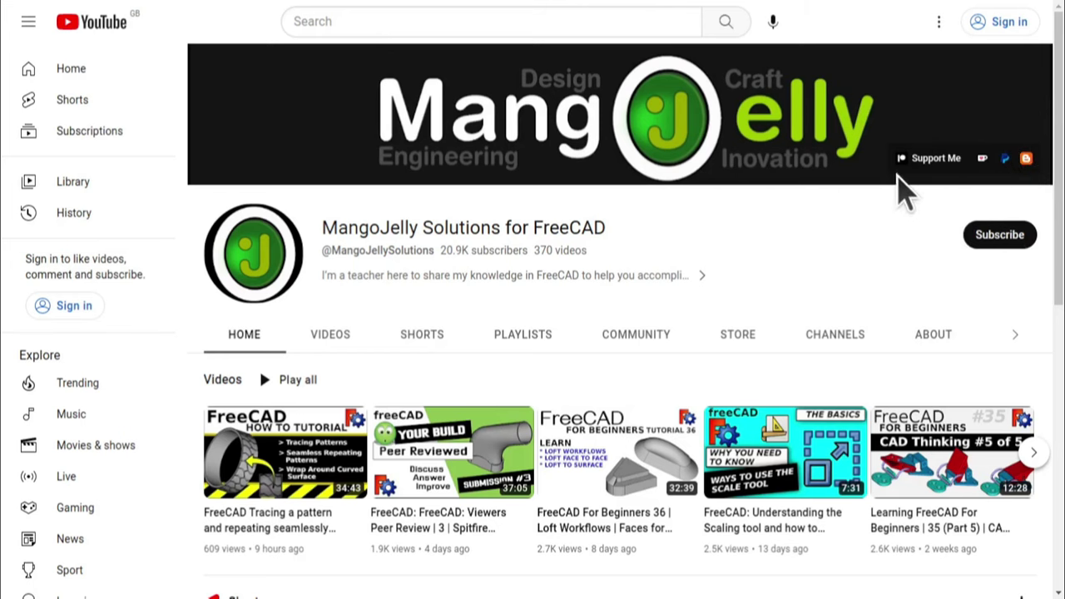
# Open the channel's About page and select the donation link lines in its description
pyautogui.click(934, 335)
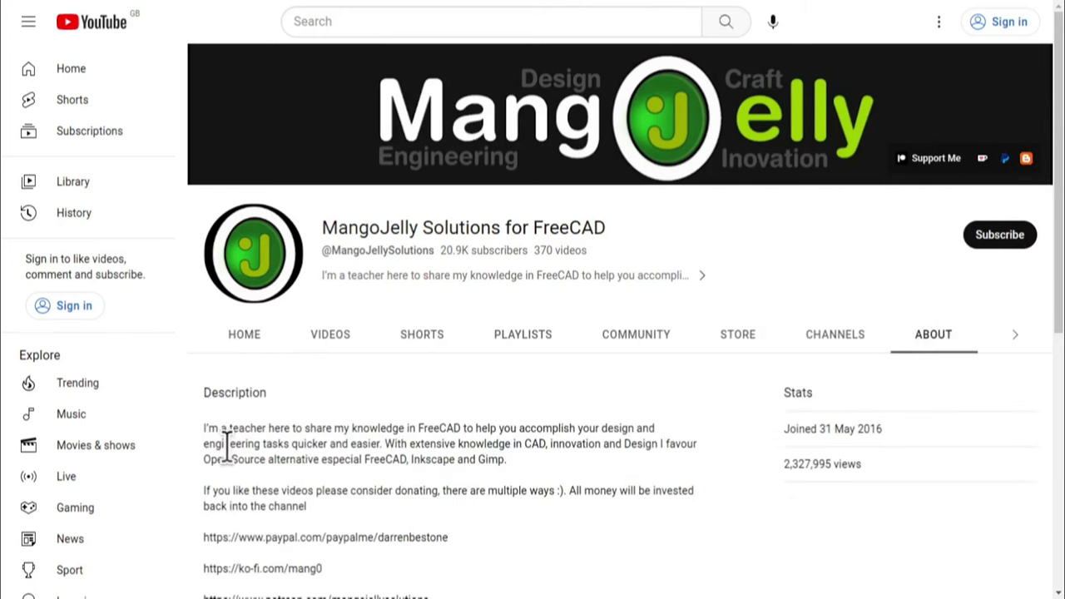
pyautogui.scroll(-3, 229, 445)
pyautogui.moveTo(456, 428); pyautogui.dragTo(206, 341)
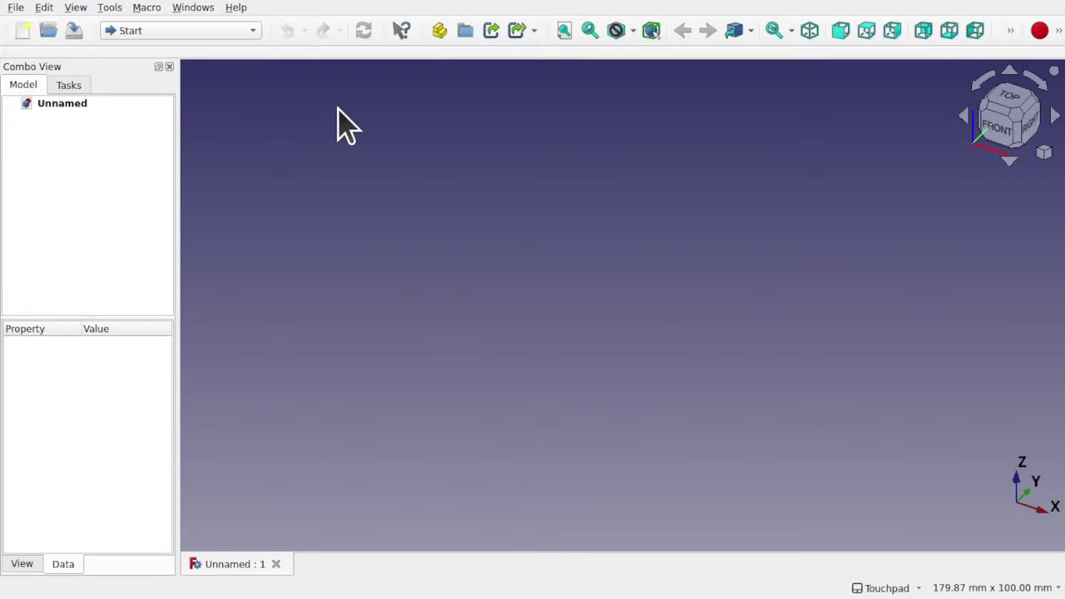
# Filter the Addon Manager for 'curved', confirm Curved Shapes 1.0.4 is installed, and close it
pyautogui.click(105, 10)
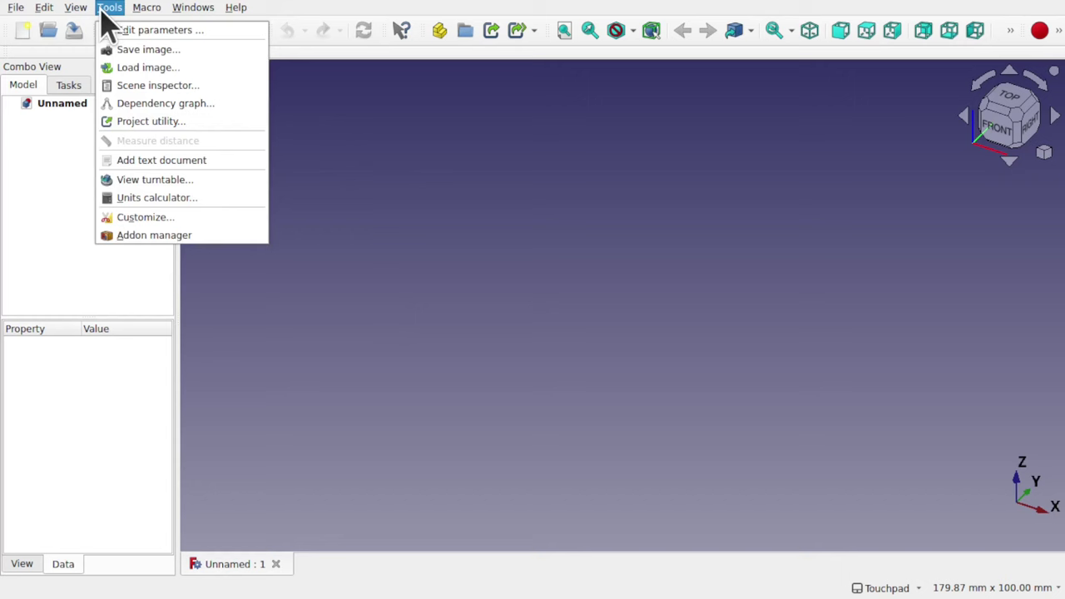
pyautogui.click(189, 229)
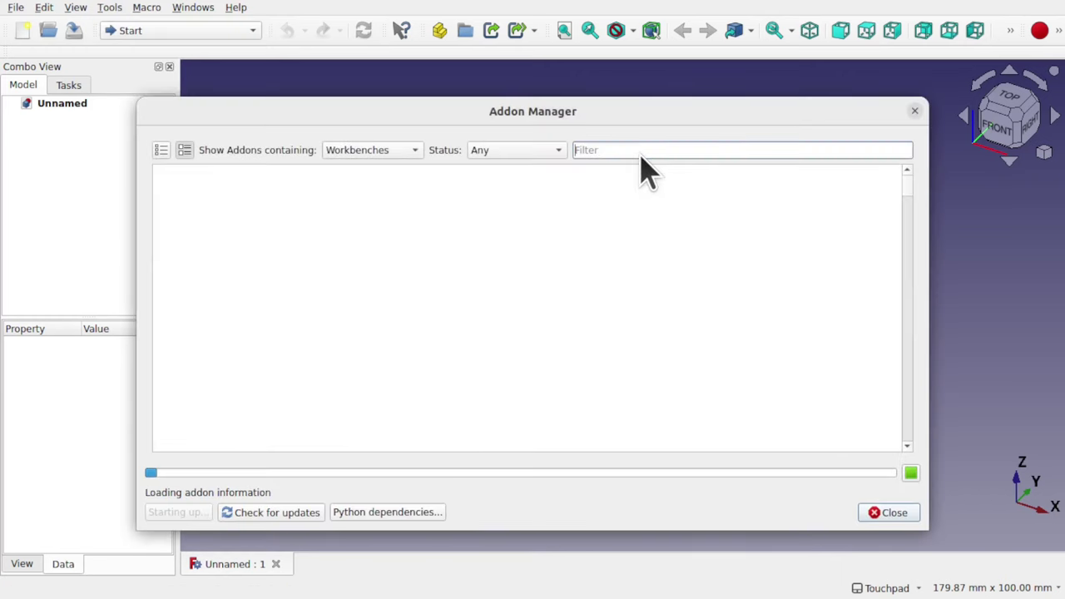
pyautogui.write('curved')
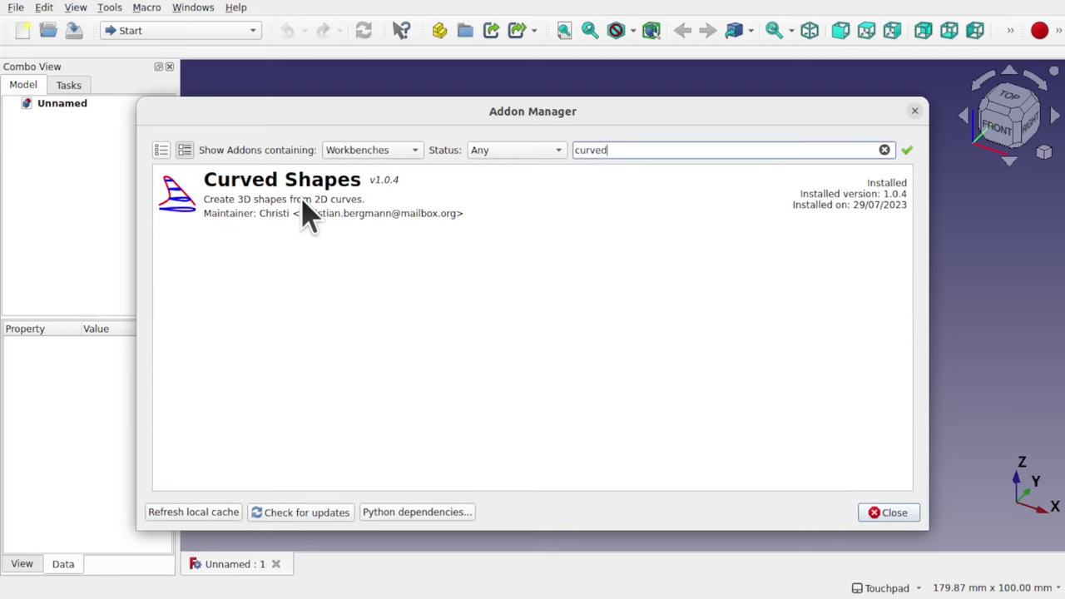
pyautogui.click(915, 112)
# Switch to the Sketcher workbench and create a new sketch on the XY plane
pyautogui.click(146, 32)
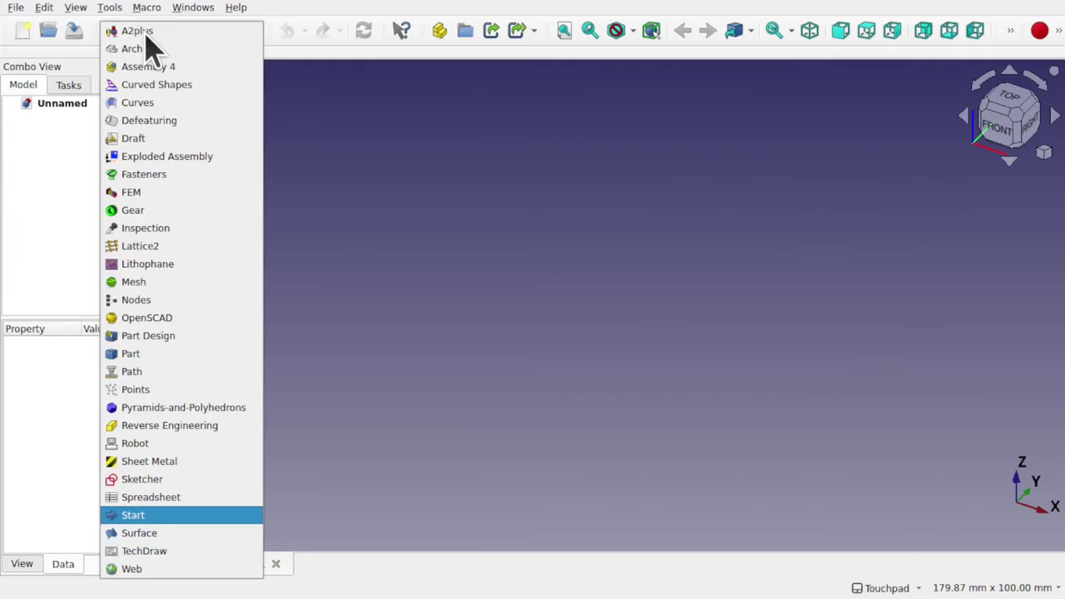
pyautogui.click(185, 480)
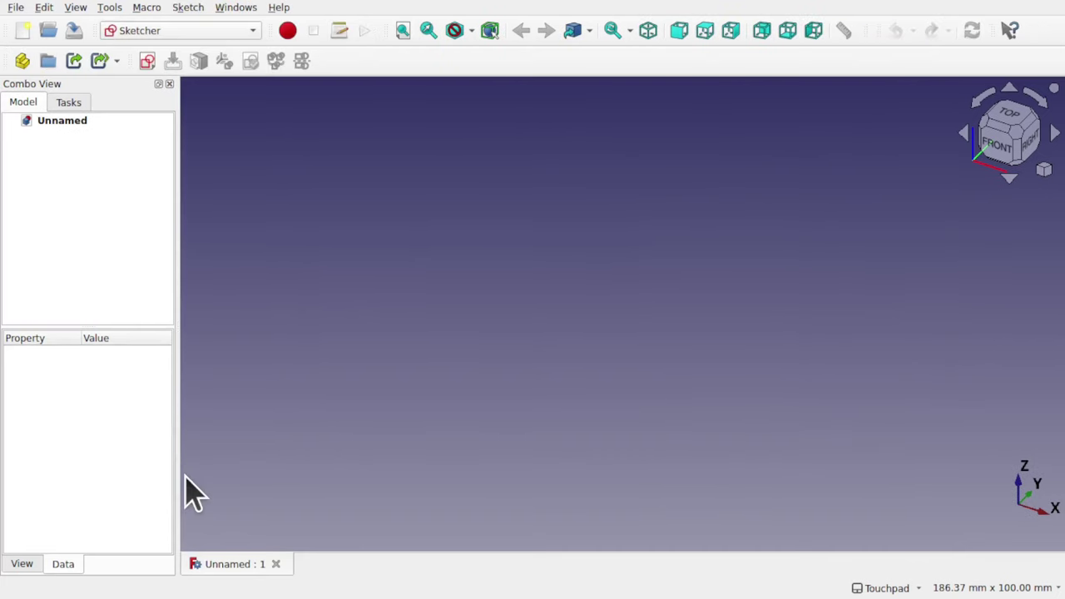
pyautogui.click(147, 62)
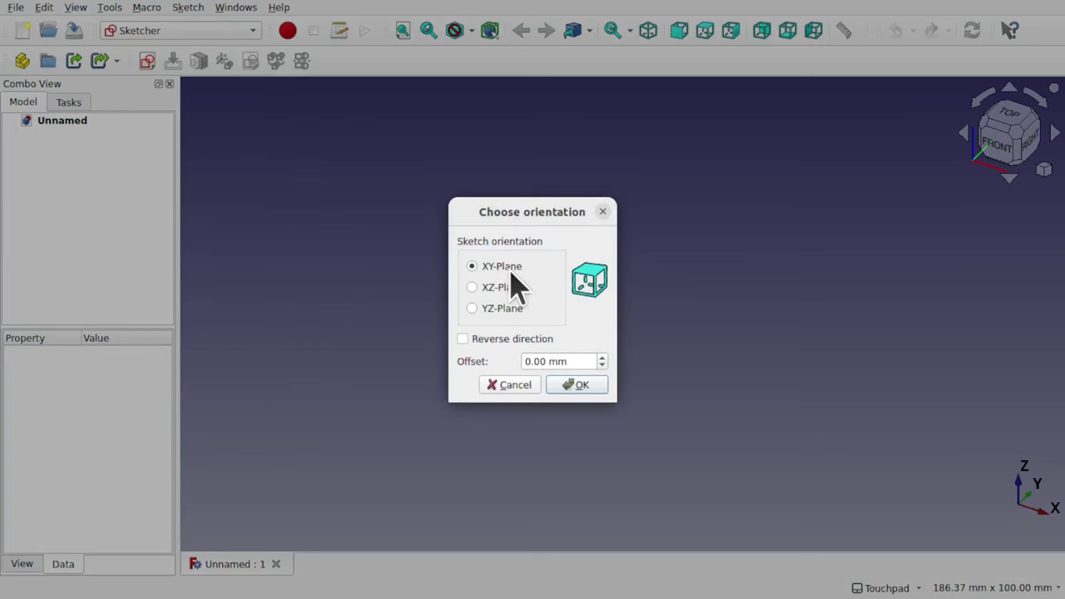
pyautogui.click(580, 385)
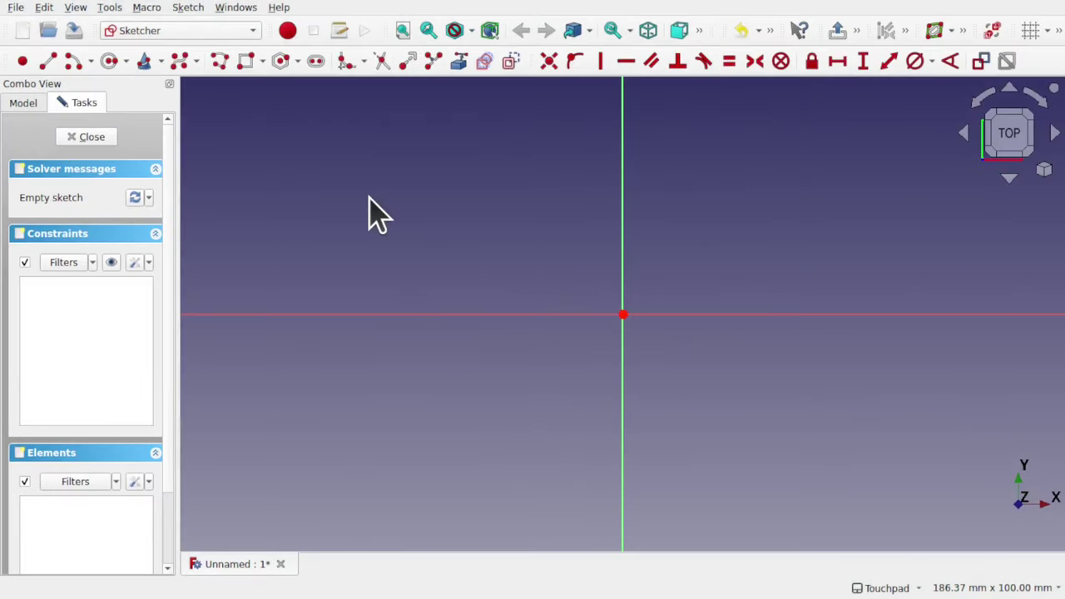
# Draw a circle of radius 32.8 mm centred on the origin and close the sketch
pyautogui.click(110, 60)
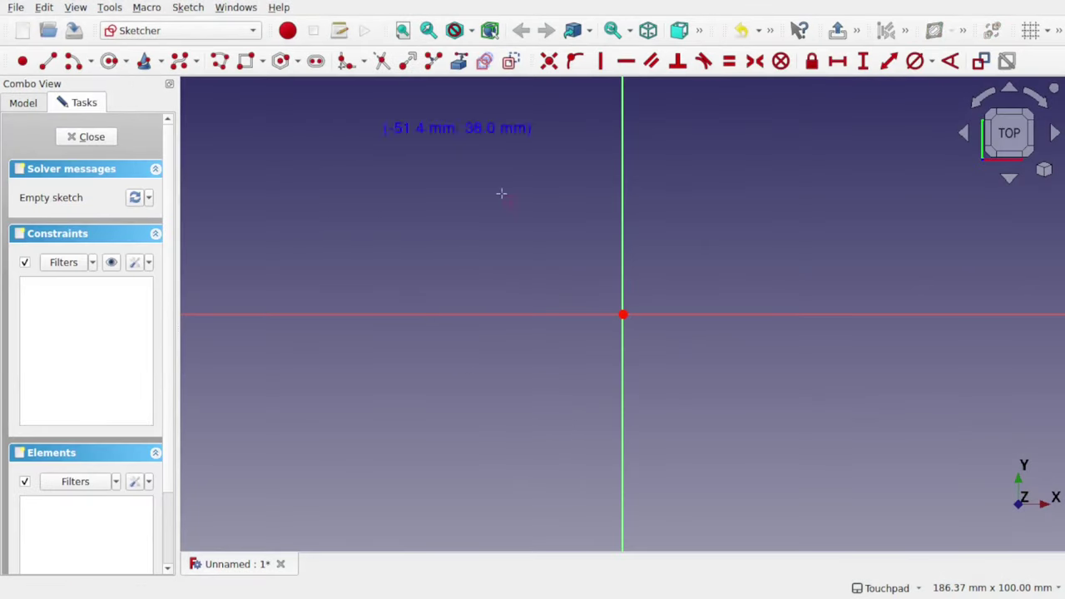
pyautogui.click(623, 316)
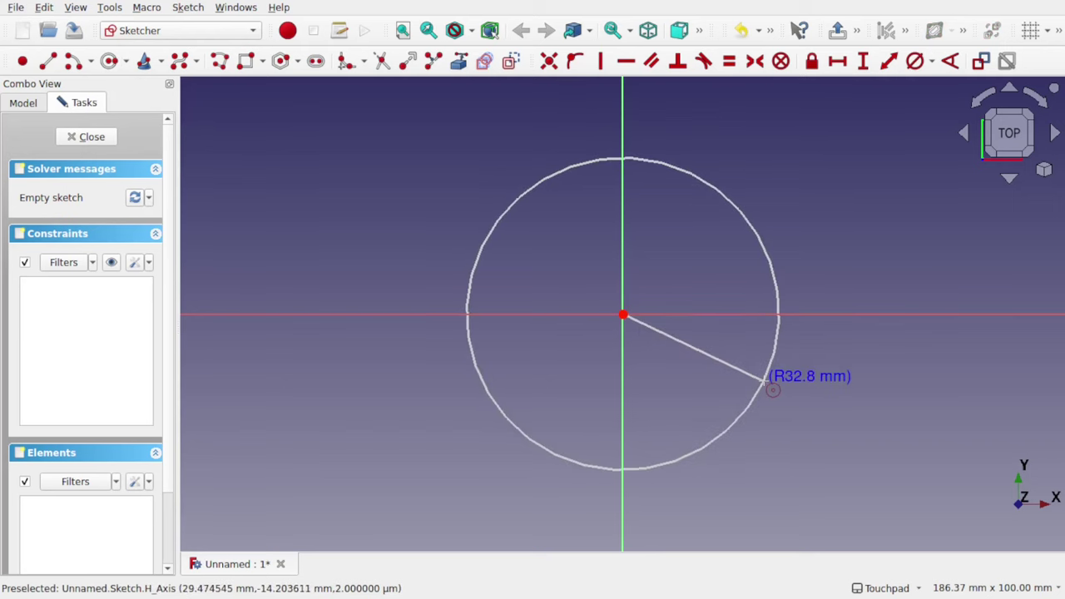
pyautogui.click(767, 381)
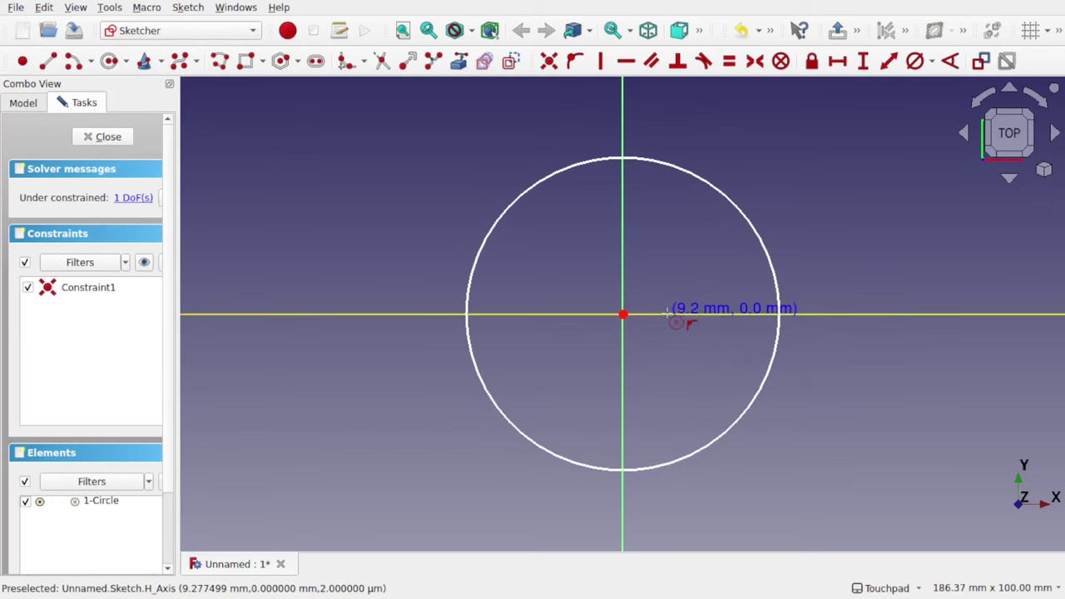
pyautogui.click(102, 136)
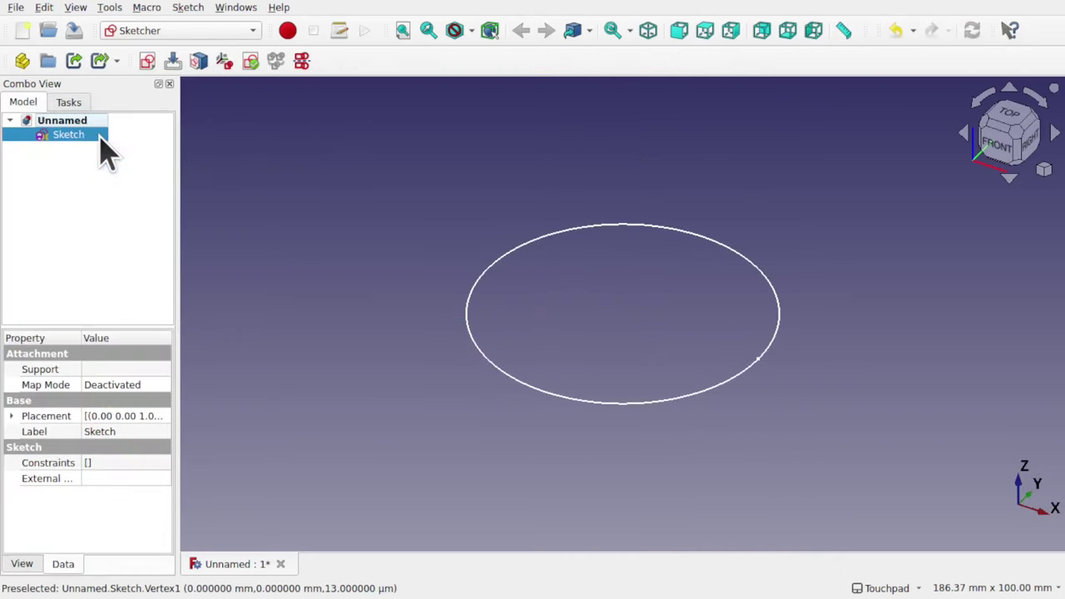
# Switch to the Part workbench and start a 2D offset of the circle sketch
pyautogui.click(163, 31)
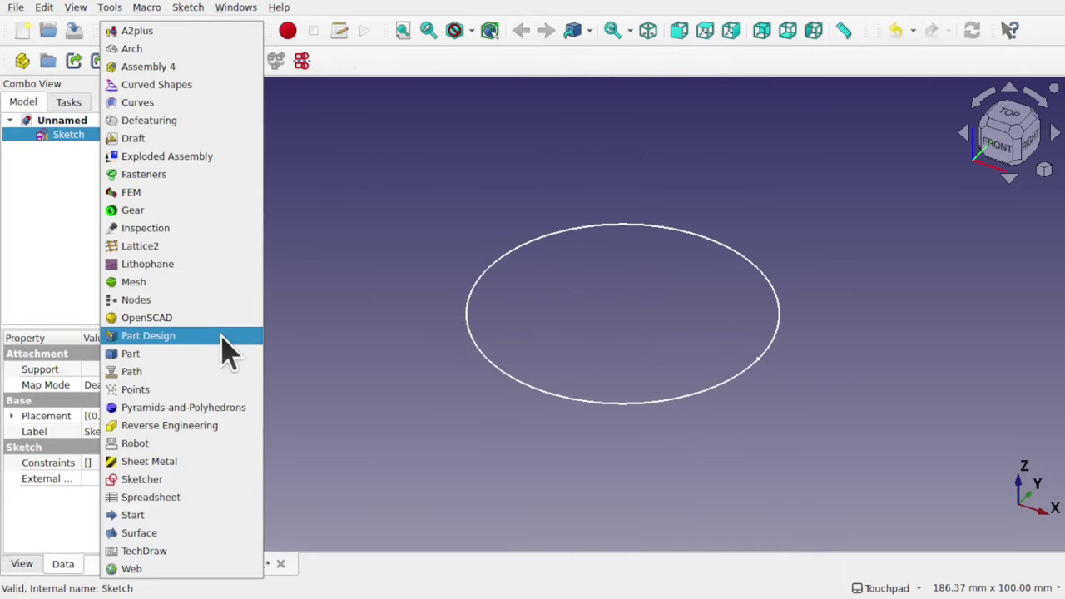
pyautogui.click(230, 356)
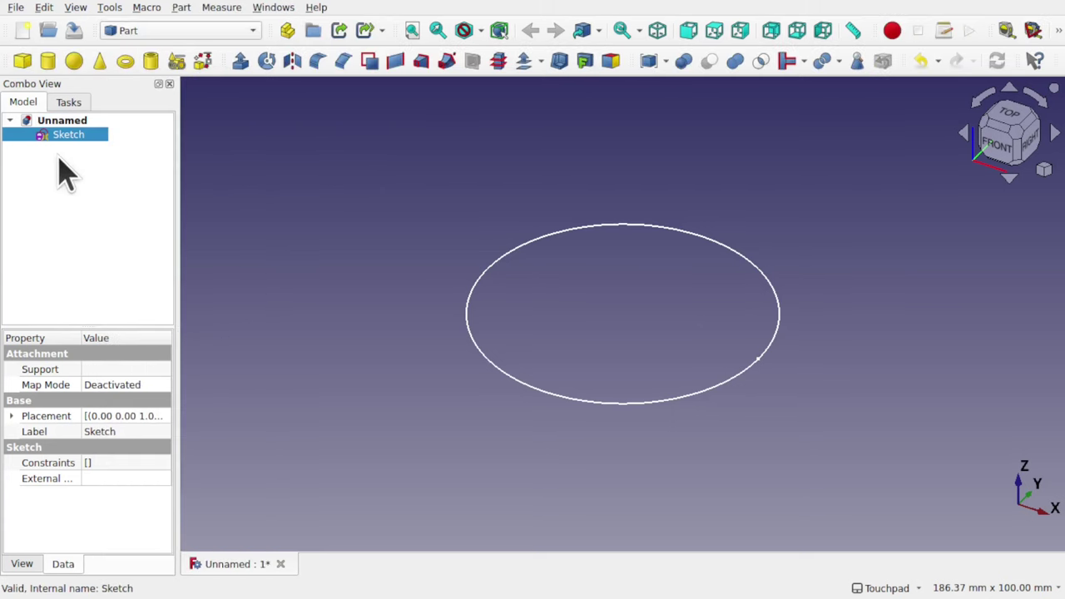
pyautogui.click(542, 65)
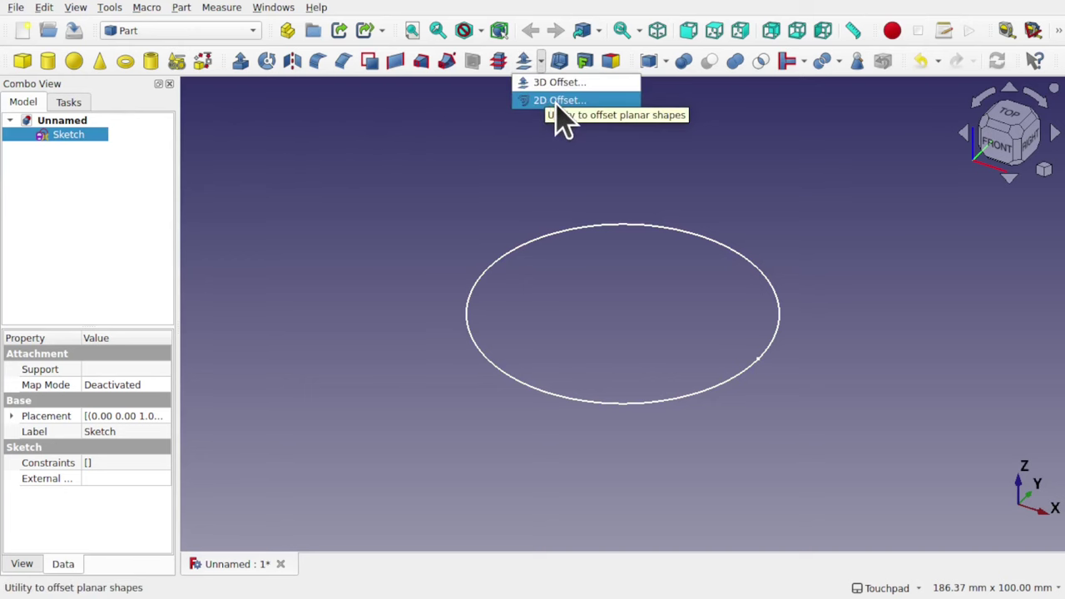
pyautogui.click(192, 9)
pyautogui.click(192, 8)
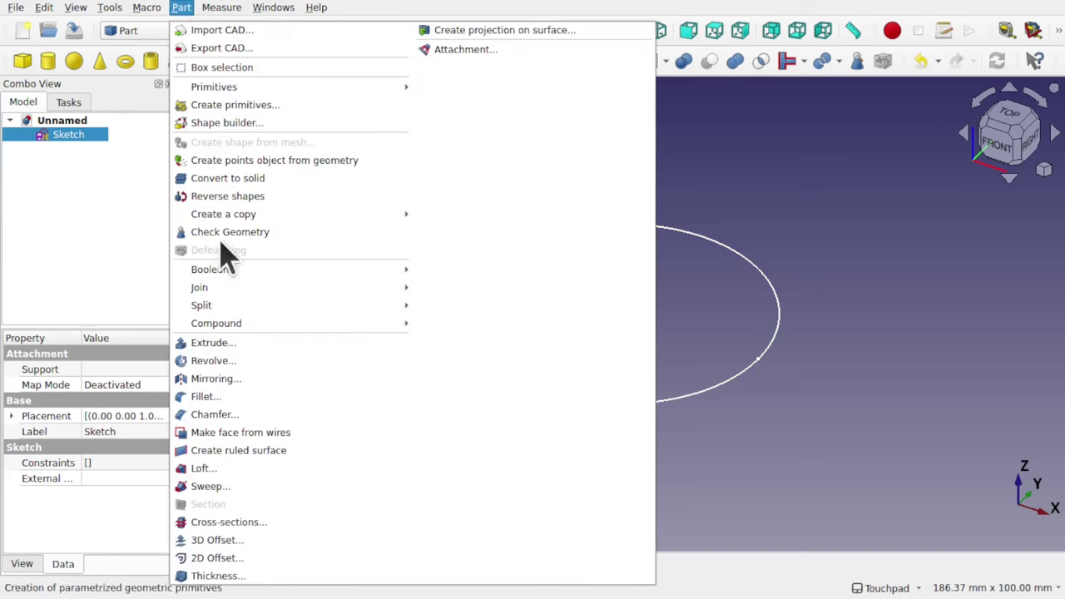
pyautogui.click(252, 557)
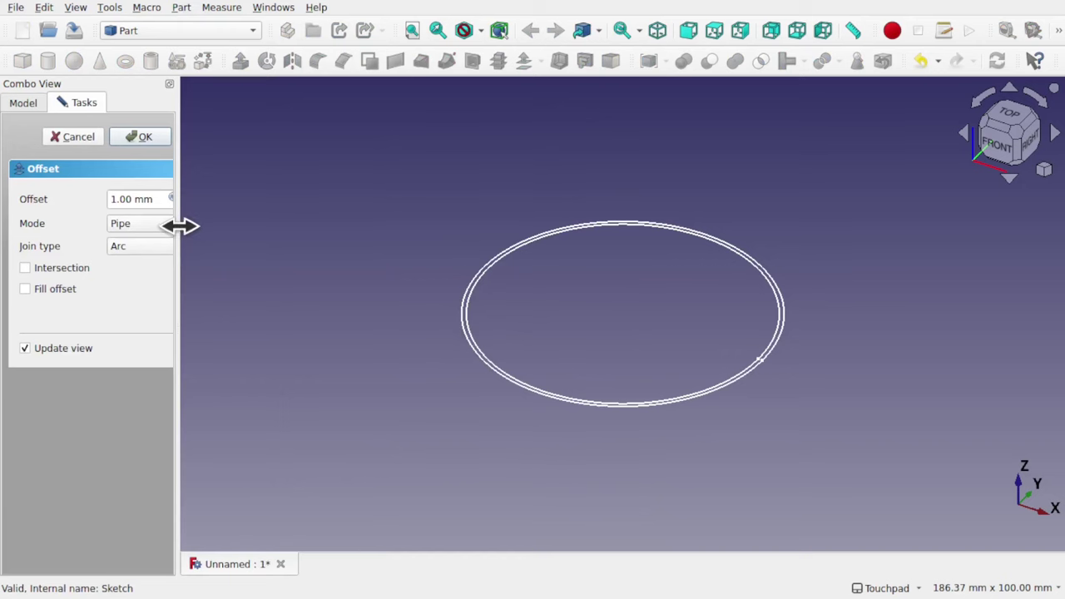
# Set the offset to 2 mm in Skin mode with Fill unchecked and confirm
pyautogui.moveTo(175, 223); pyautogui.dragTo(228, 225)
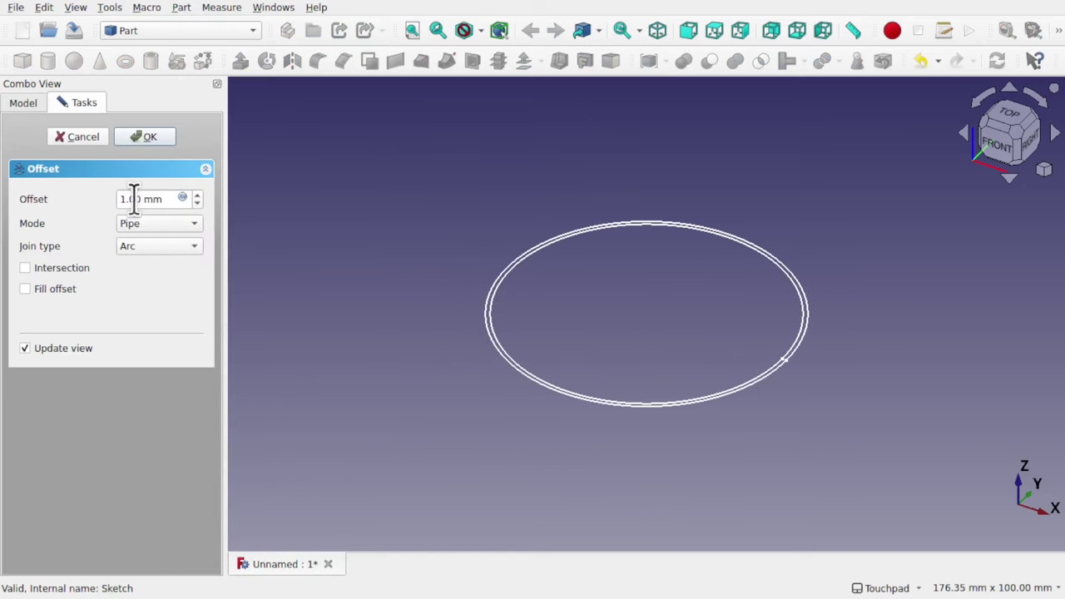
pyautogui.moveTo(126, 199); pyautogui.dragTo(111, 214)
pyautogui.write('2')
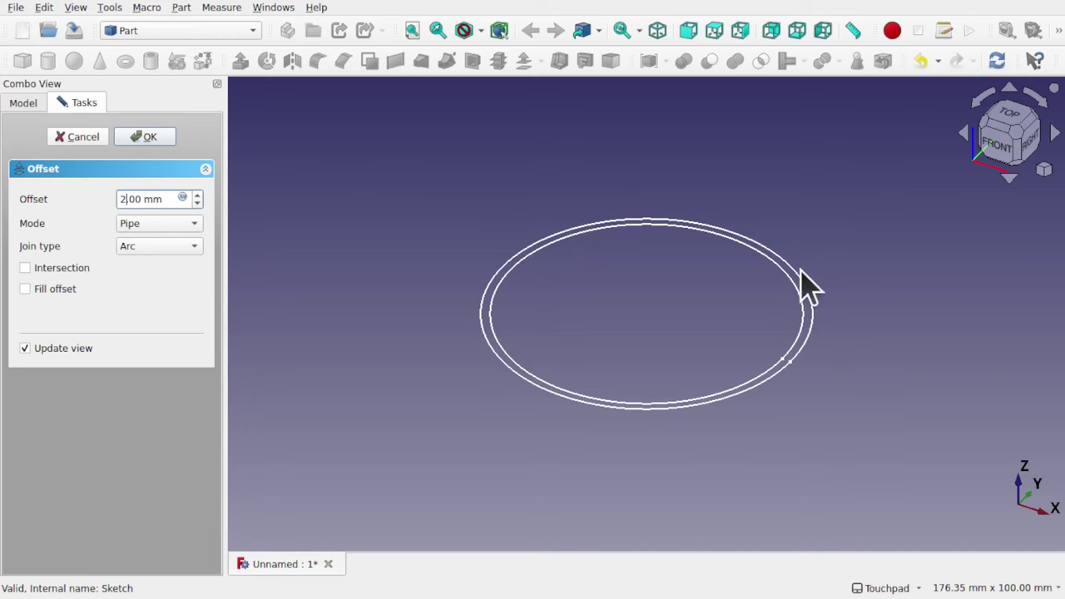
pyautogui.click(164, 225)
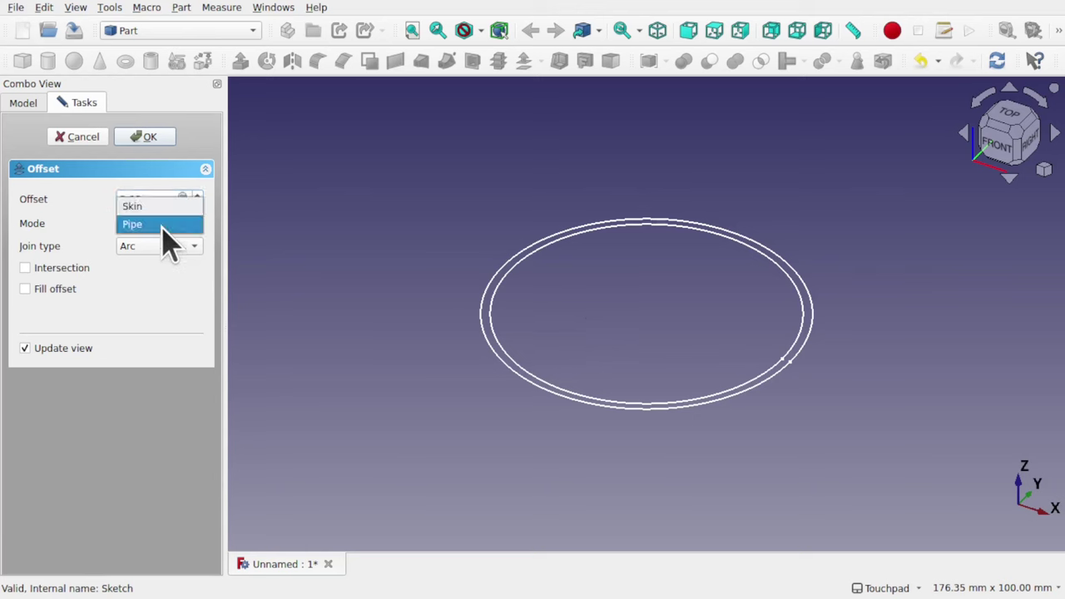
pyautogui.click(138, 208)
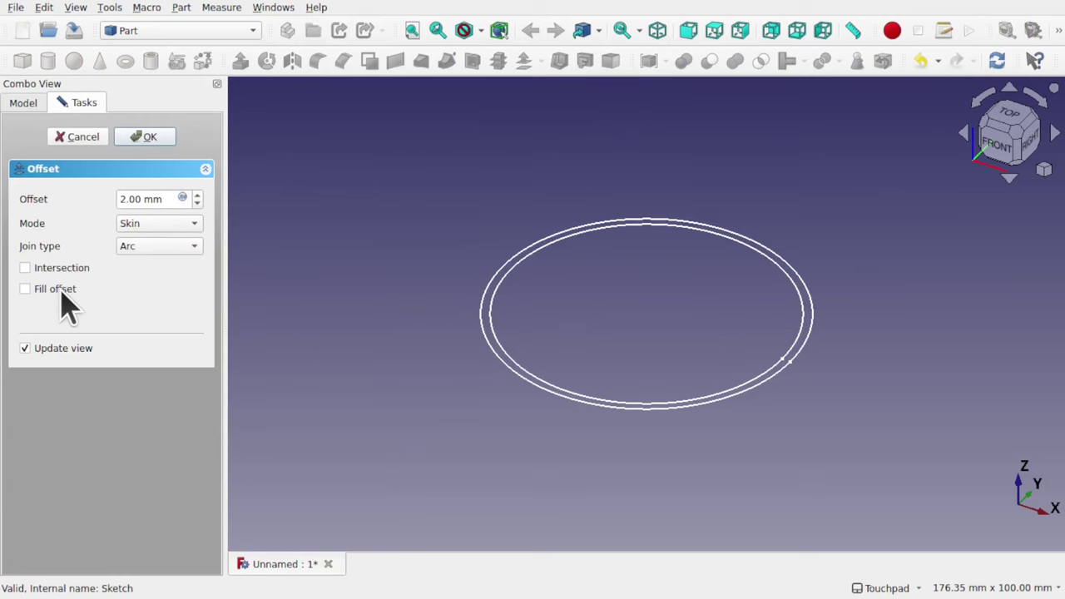
pyautogui.click(28, 291)
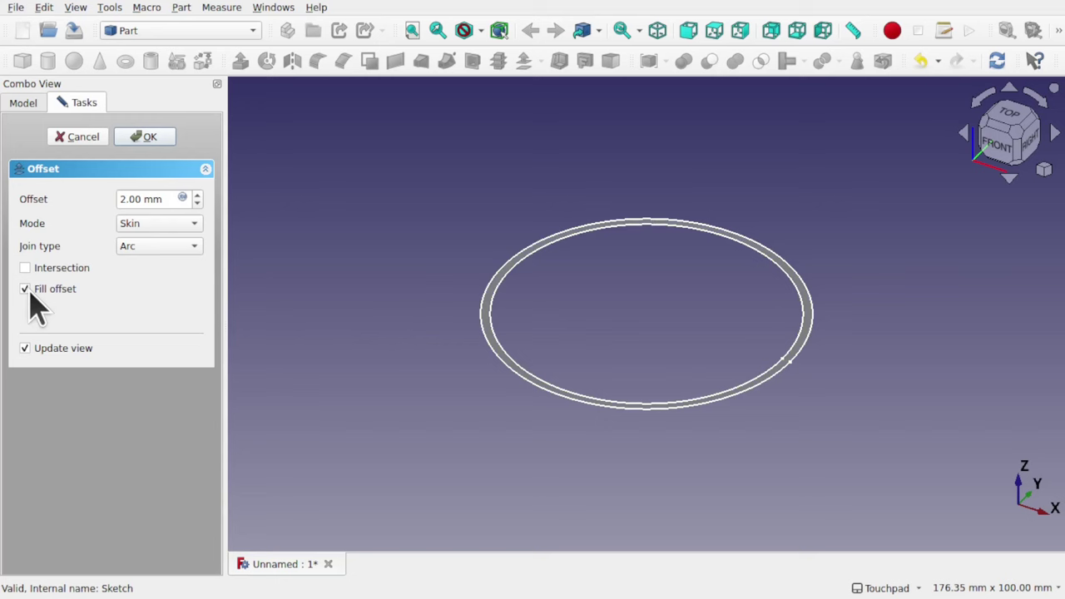
pyautogui.click(30, 293)
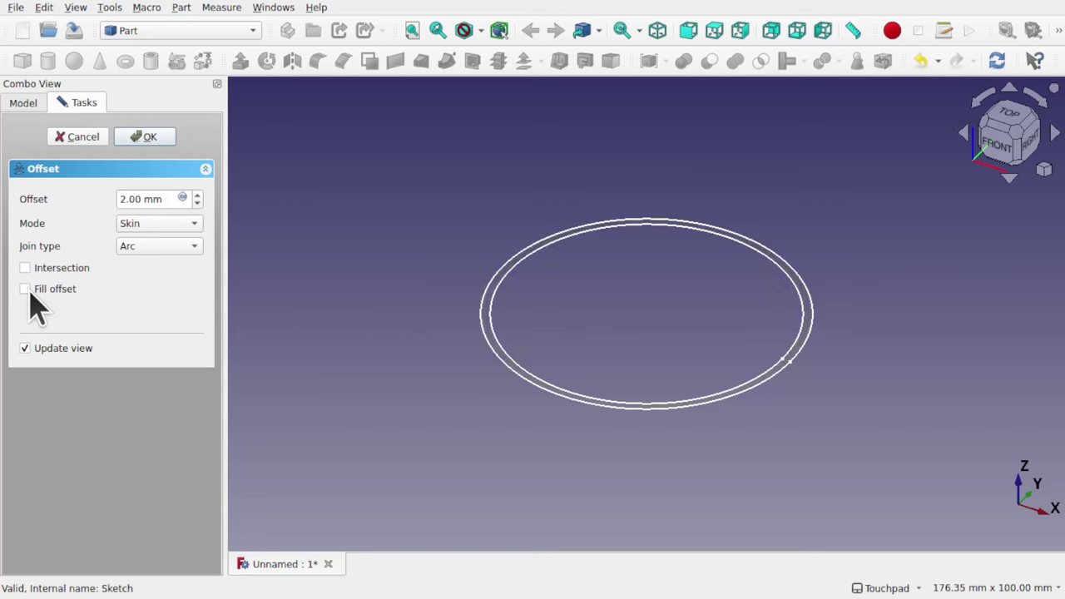
pyautogui.click(148, 139)
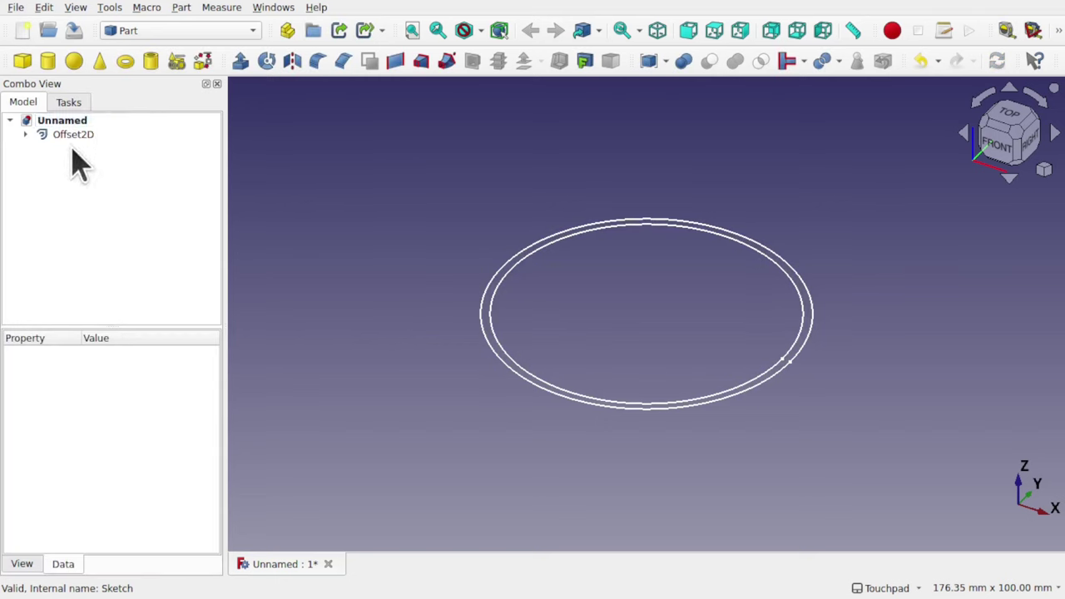
pyautogui.click(25, 135)
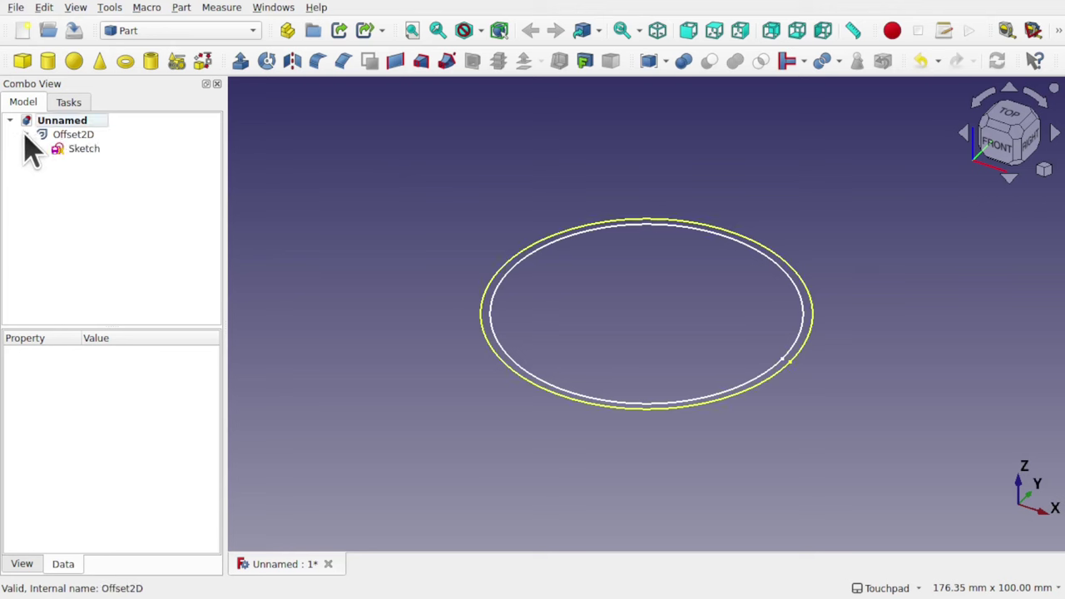
pyautogui.click(71, 150)
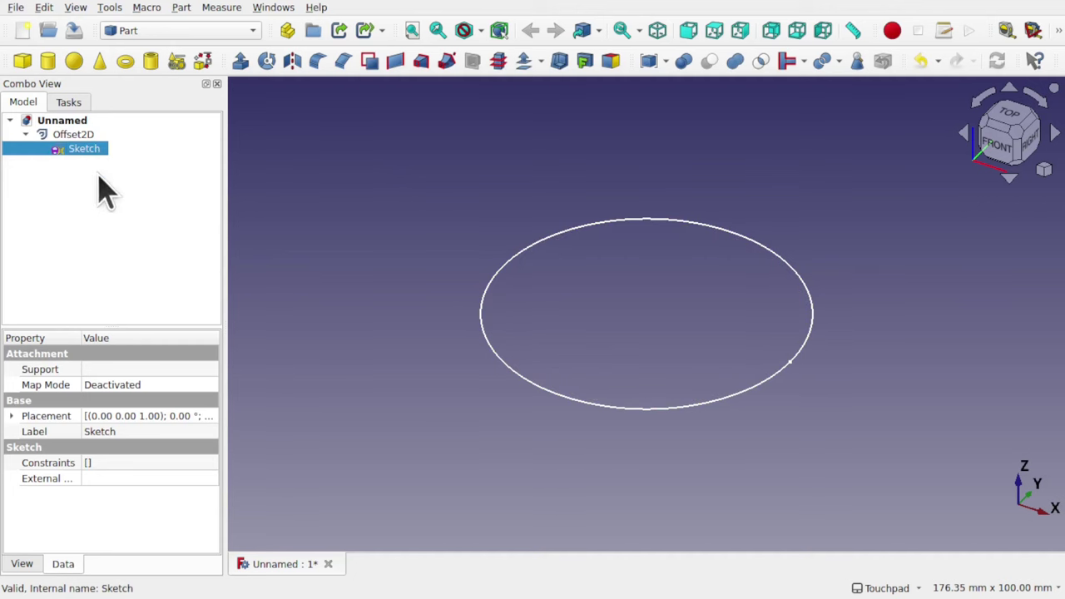
pyautogui.click(520, 250)
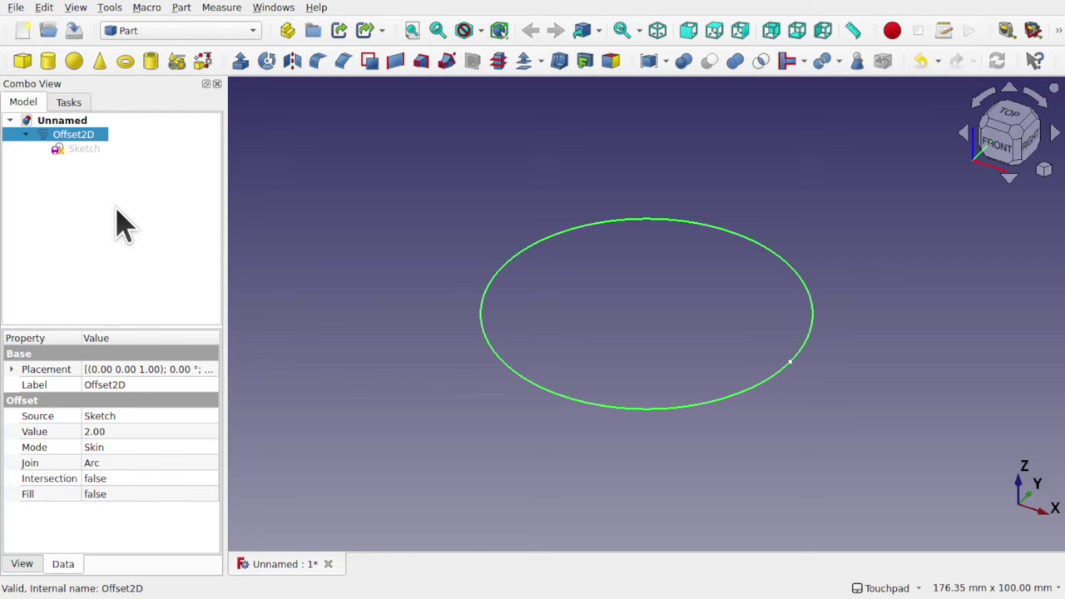
pyautogui.click(84, 151)
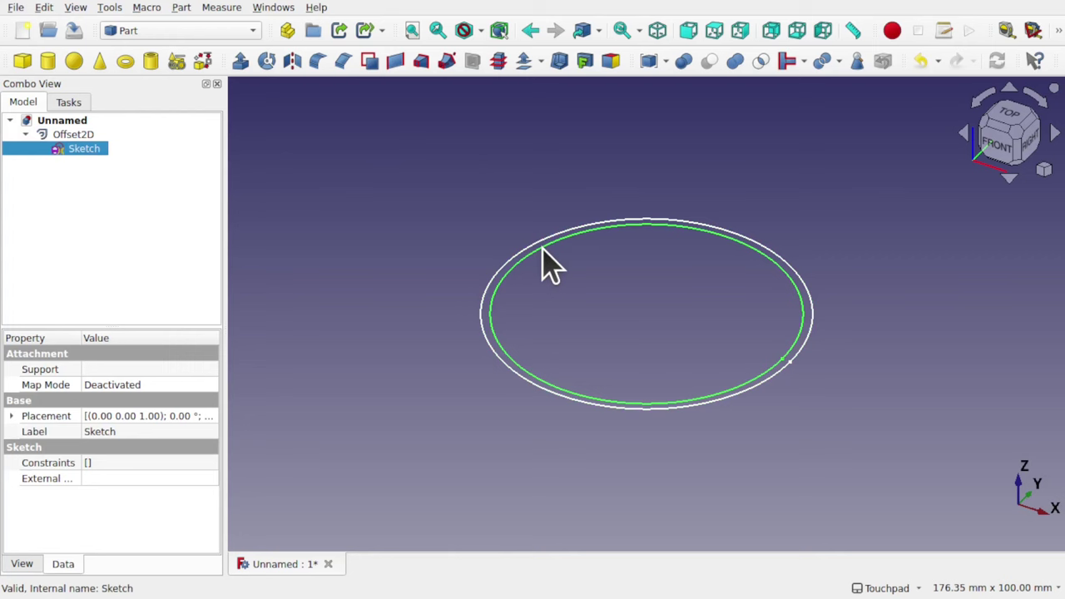
pyautogui.click(88, 135)
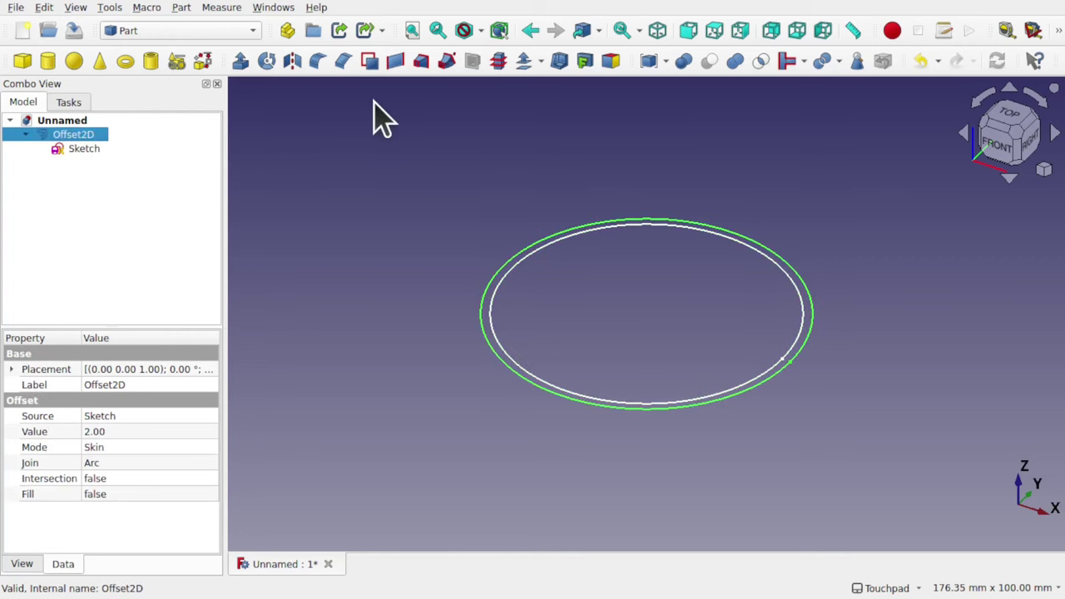
# Extrude the Offset2D outline and then the original circle Sketch, each 10 mm
pyautogui.click(241, 62)
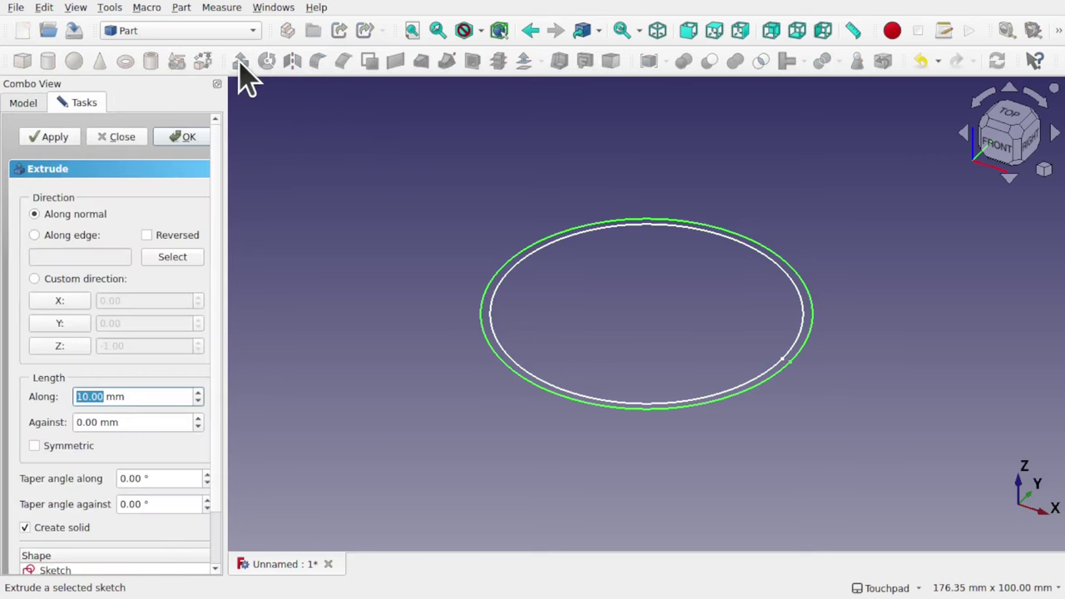
pyautogui.click(191, 139)
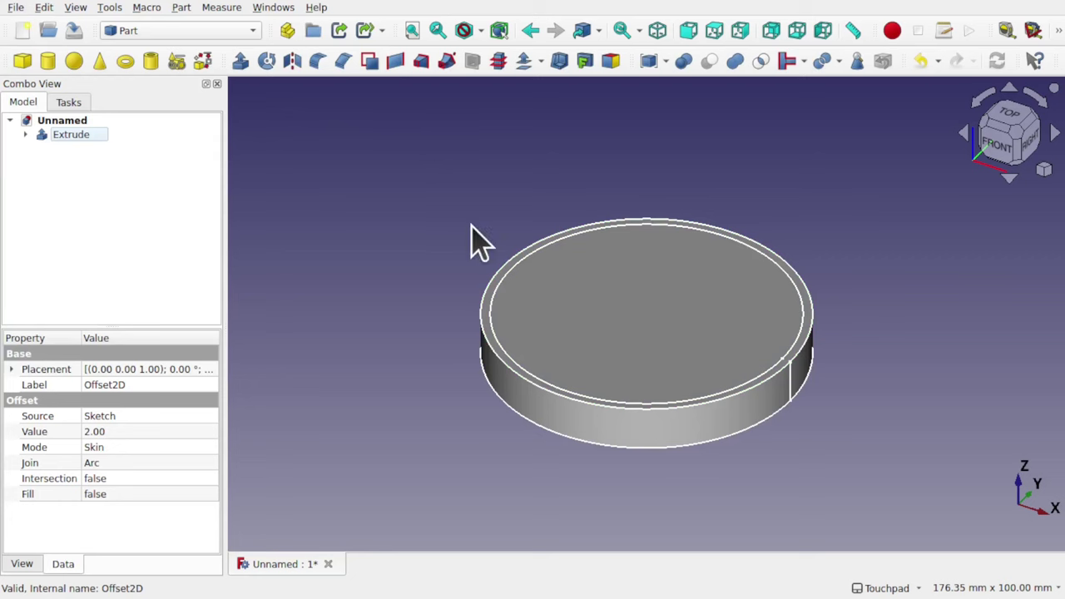
pyautogui.click(25, 136)
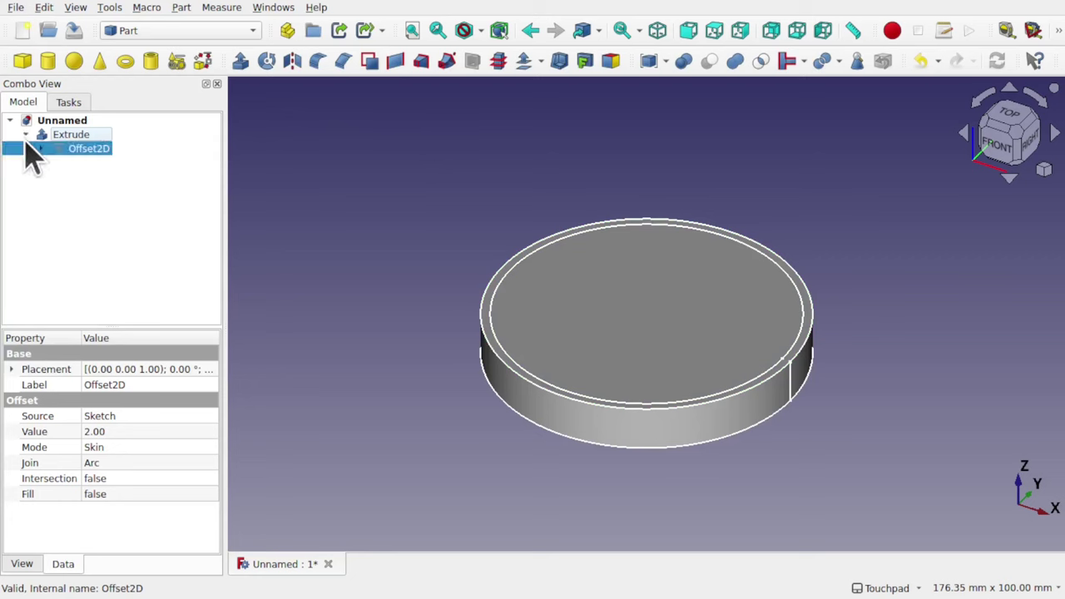
pyautogui.click(39, 149)
pyautogui.click(99, 163)
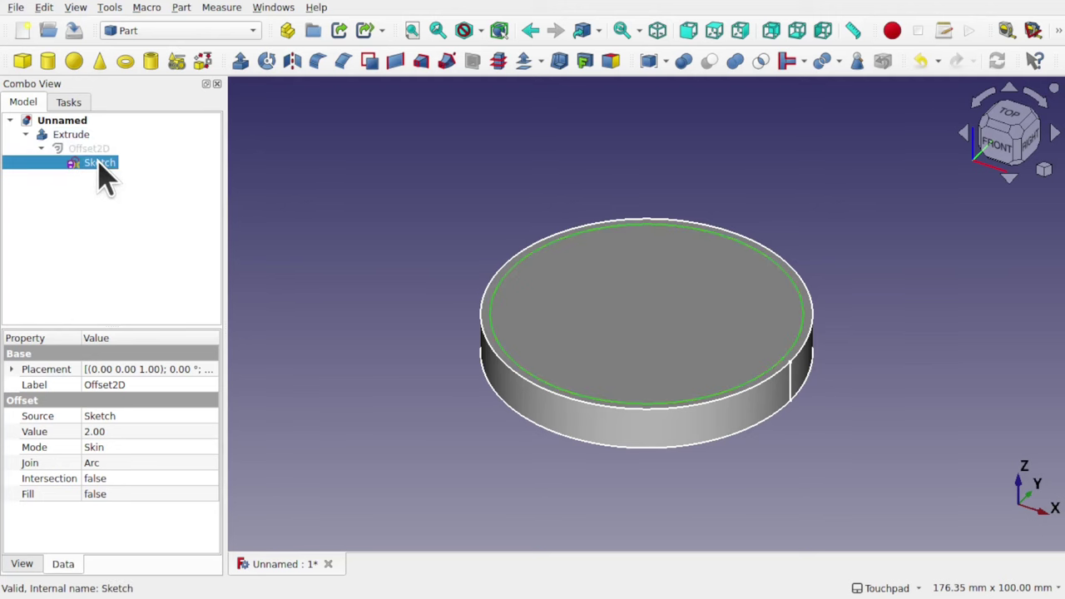
pyautogui.click(241, 63)
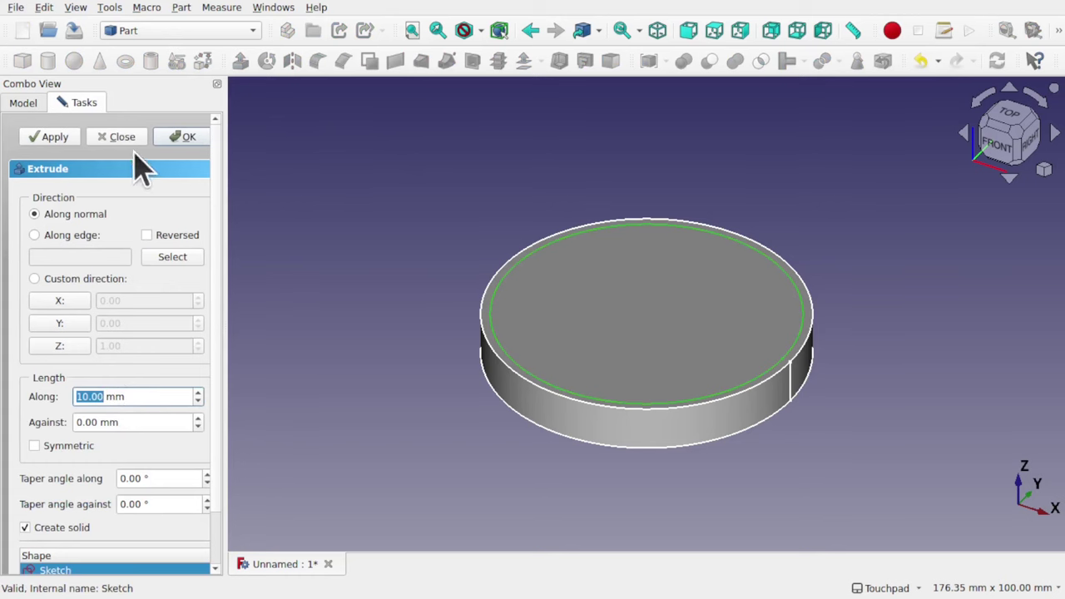
pyautogui.click(183, 138)
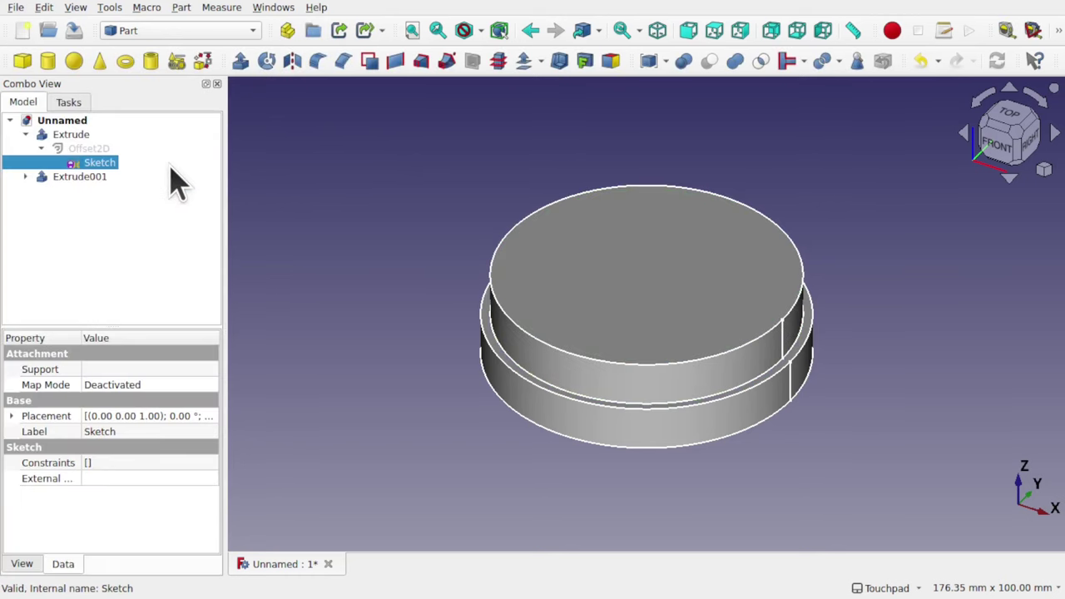
# Set Extrude001's forward length to -10 mm so it extrudes downward
pyautogui.click(89, 177)
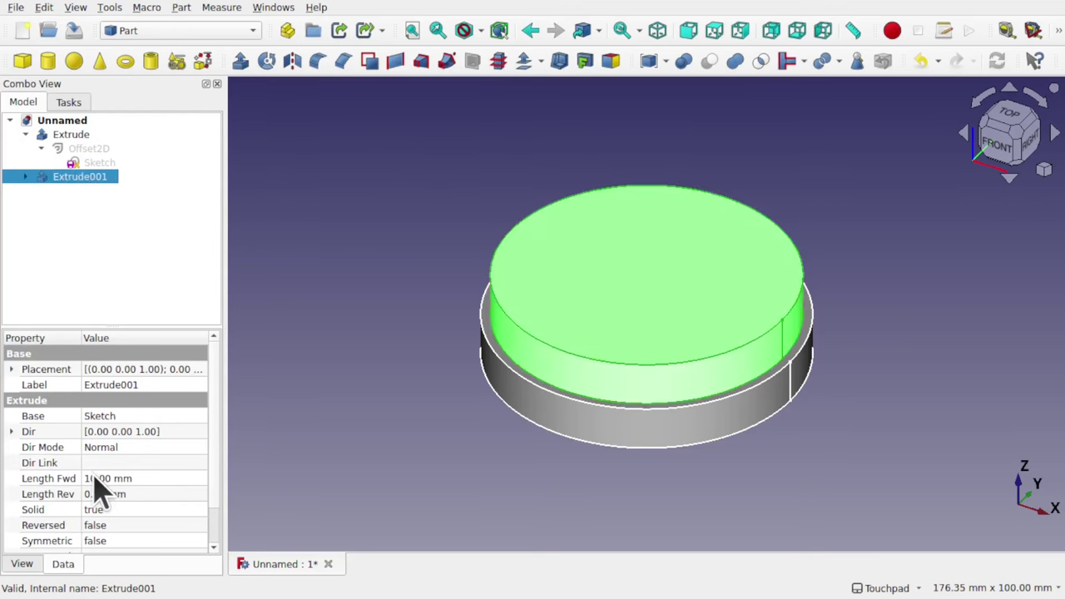
pyautogui.click(95, 478)
pyautogui.press('Return')
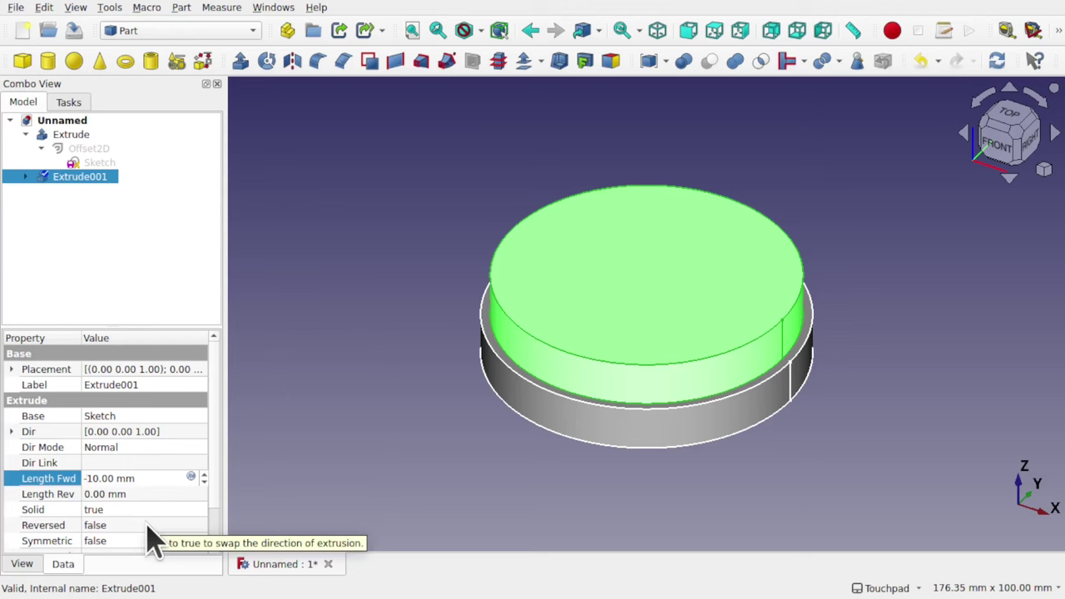
pyautogui.press('Return')
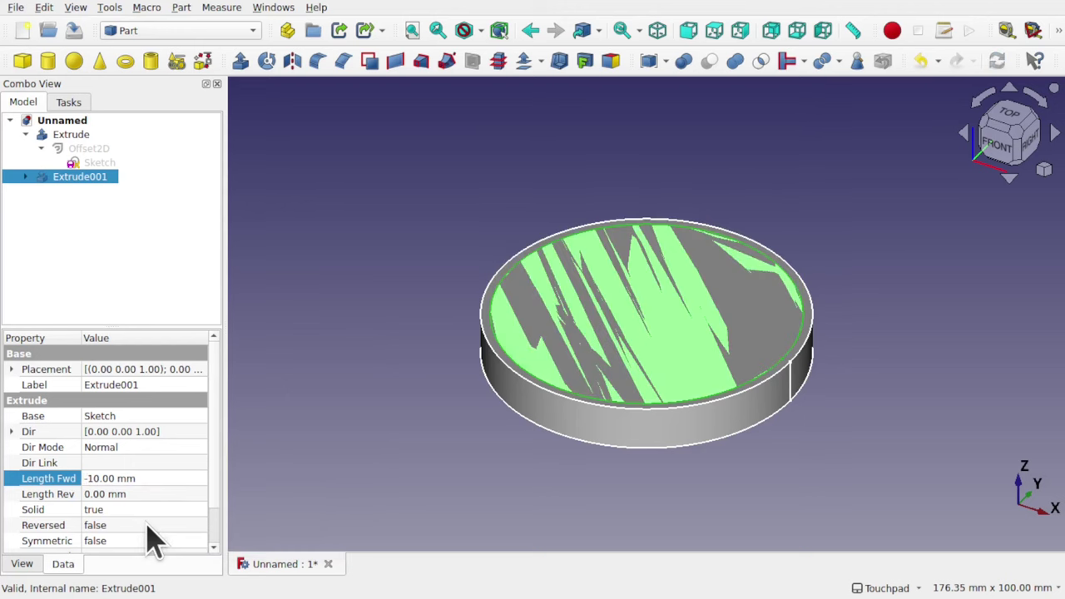
# Hide the outer Extrude solid to check inside, then select Extrude and Extrude001 together
pyautogui.click(381, 374)
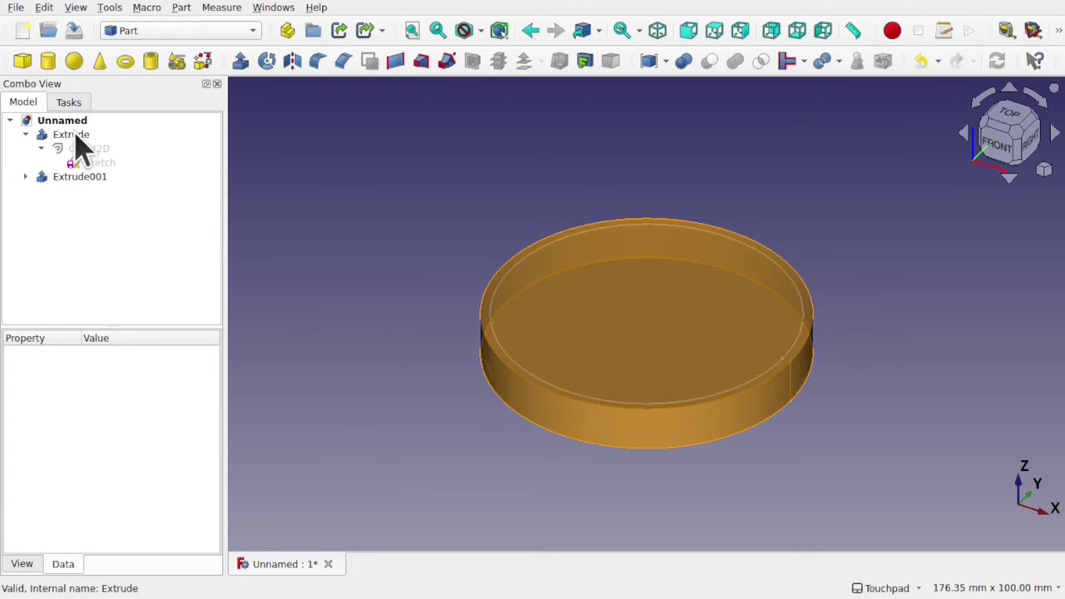
pyautogui.click(74, 135)
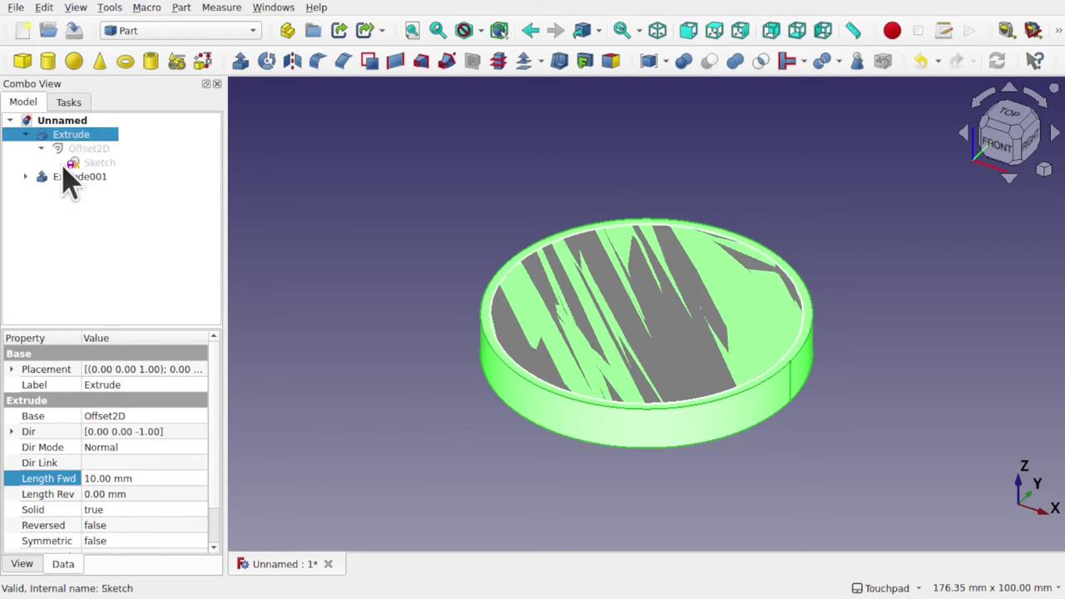
pyautogui.press('space')
pyautogui.press('space')
pyautogui.keyDown('ctrl'); pyautogui.click(71, 178); pyautogui.keyUp('ctrl')
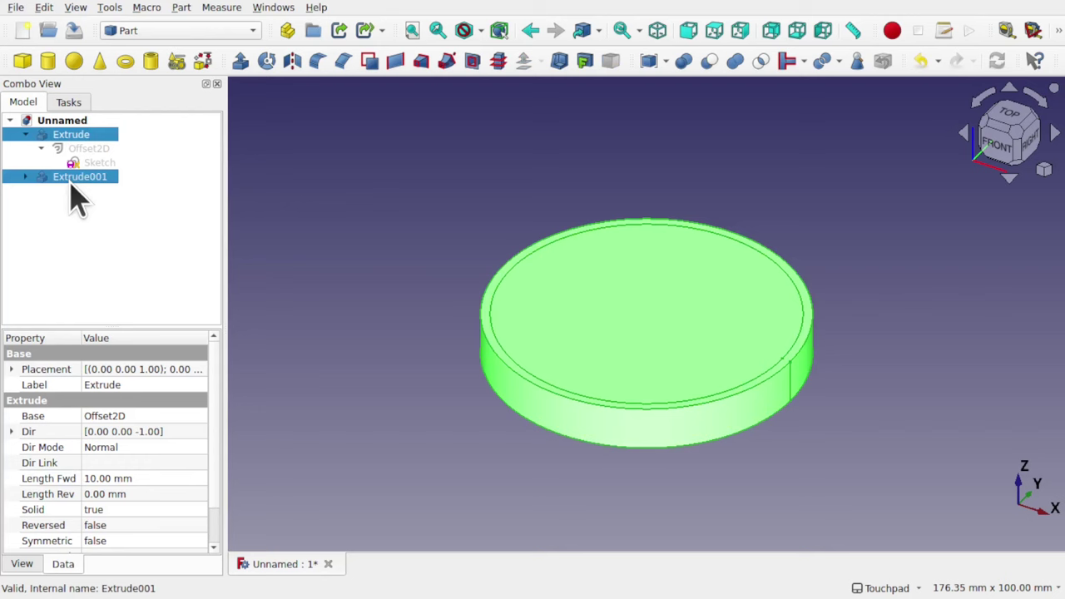
# Subtract Extrude001 from Extrude to form a hollow ring, inspect it, then delete the Cut
pyautogui.click(709, 63)
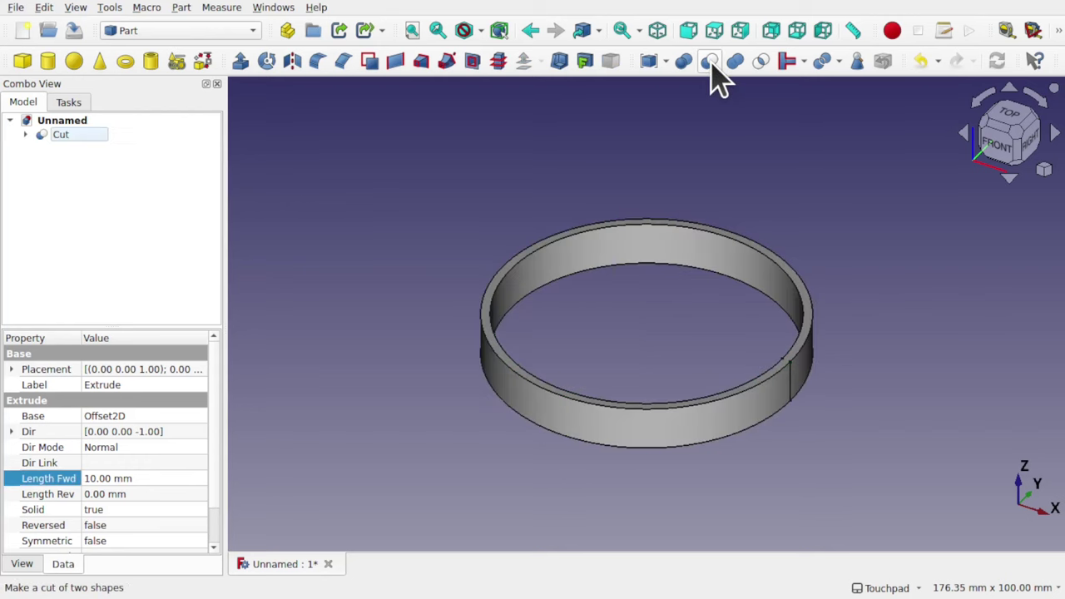
pyautogui.keyDown('alt'); pyautogui.moveTo(725, 72); pyautogui.dragTo(736, 187); pyautogui.keyUp('alt')
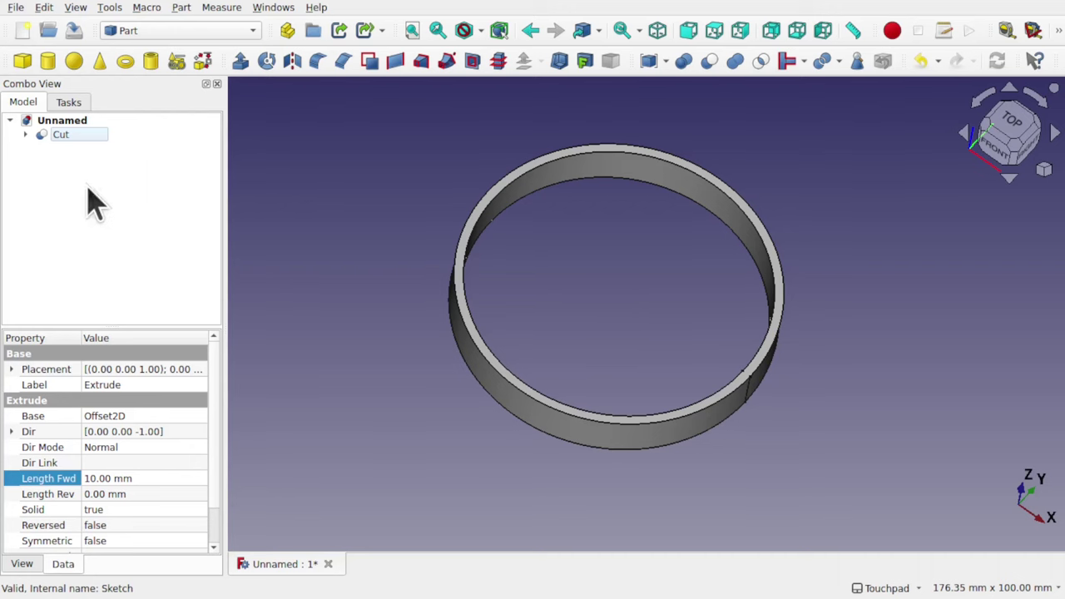
pyautogui.click(61, 134)
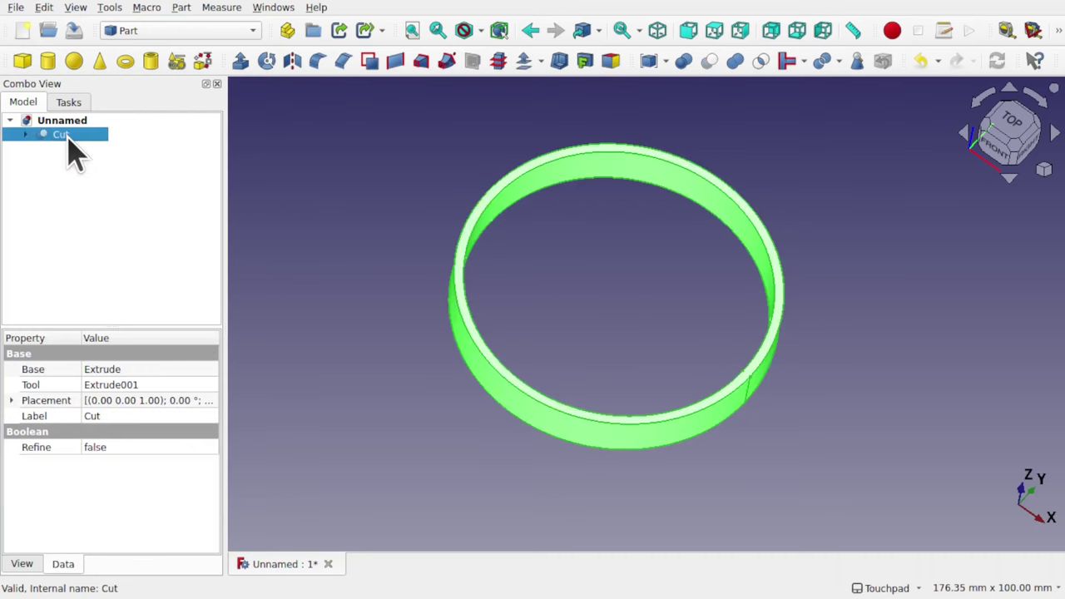
pyautogui.press('Delete')
# Delete Extrude, Extrude001 and Offset2D, then select the remaining circle Sketch
pyautogui.click(69, 136)
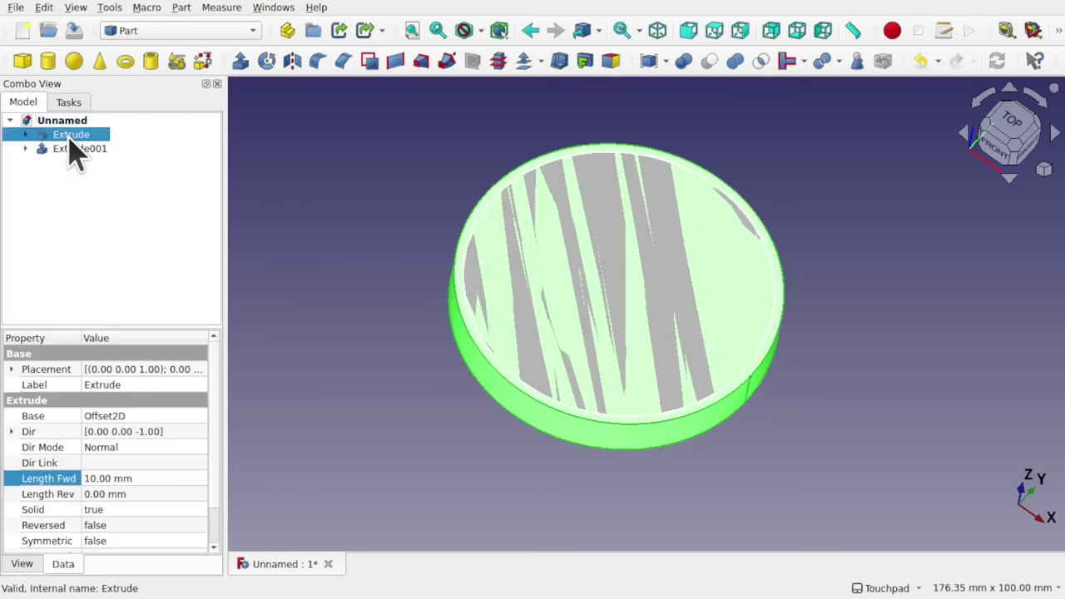
pyautogui.press('Delete')
pyautogui.click(83, 150)
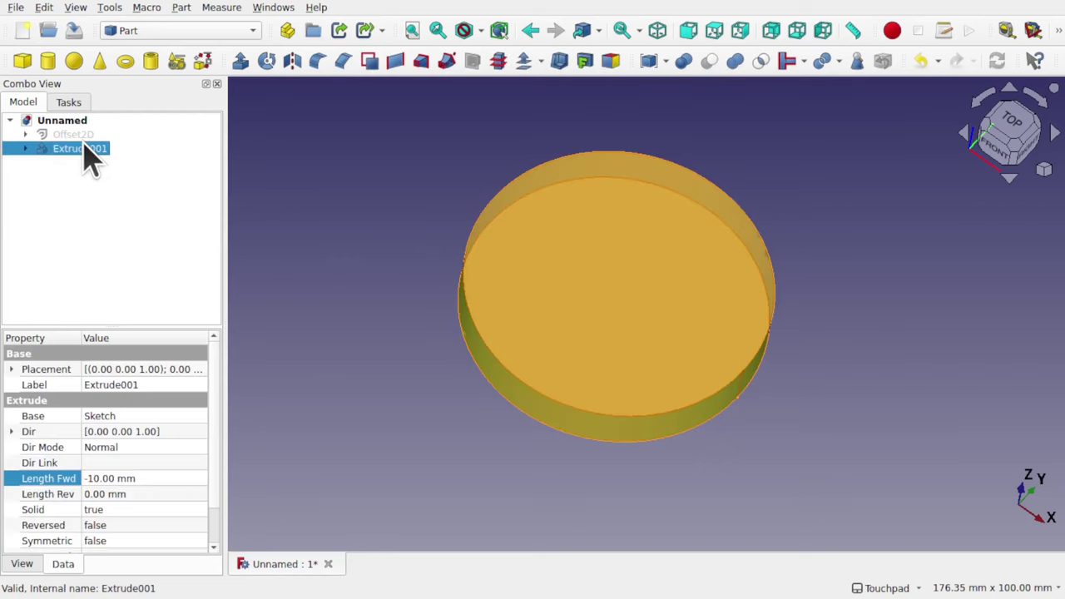
pyautogui.press('Delete')
pyautogui.click(75, 137)
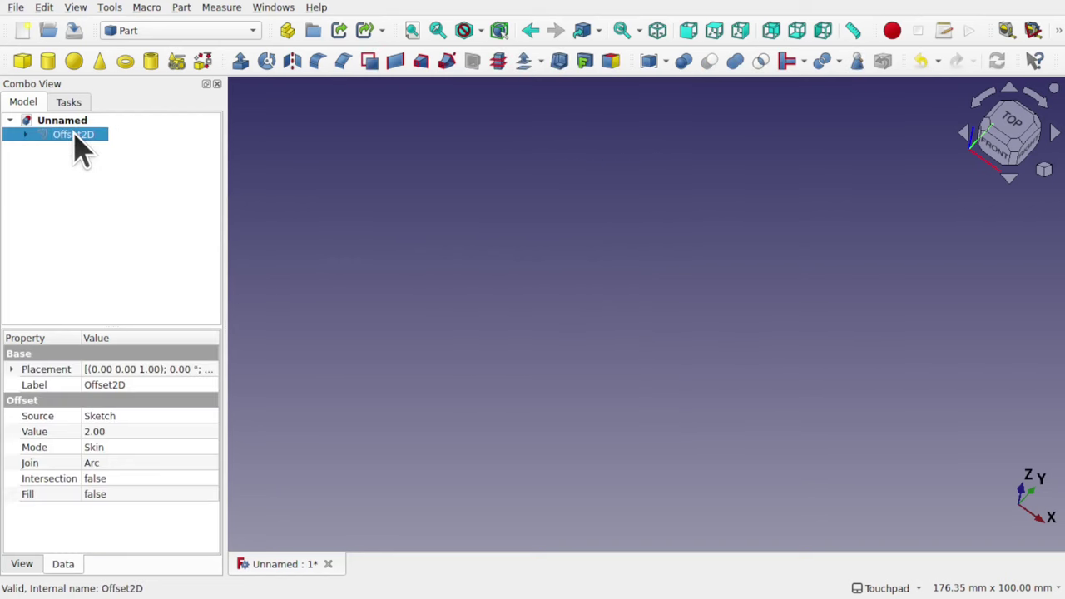
pyautogui.press('Delete')
pyautogui.click(75, 136)
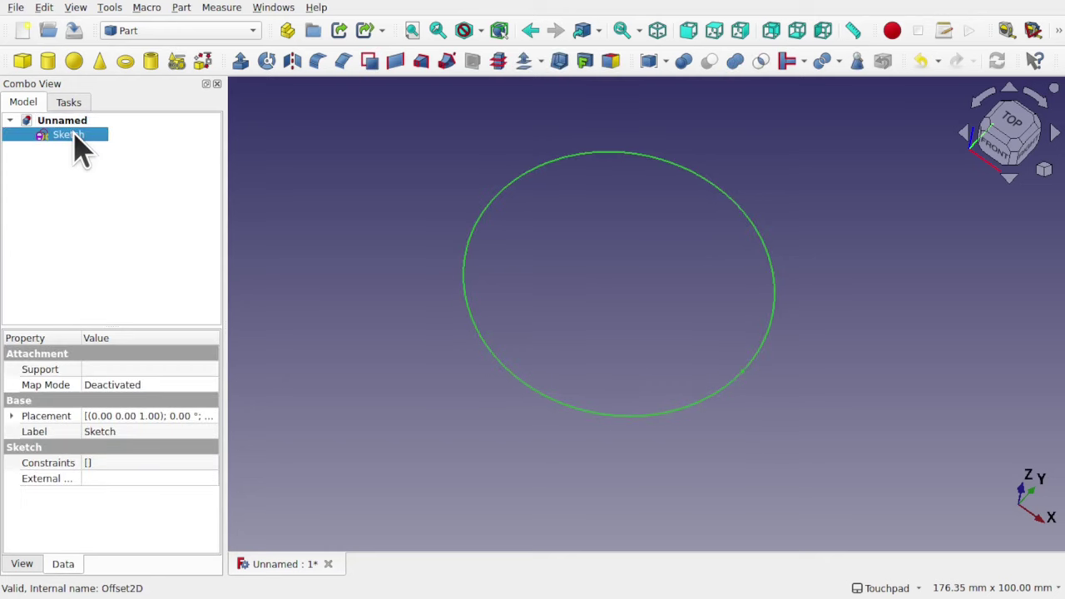
# Open the sketch for editing and delete the full circle
pyautogui.doubleClick(74, 137)
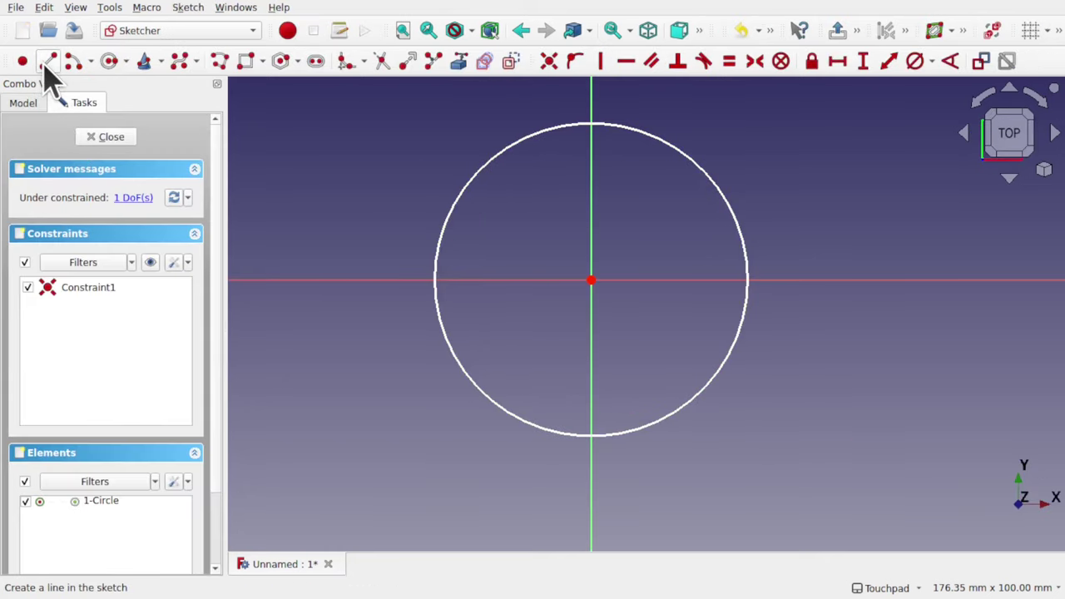
pyautogui.click(504, 152)
pyautogui.press('Delete')
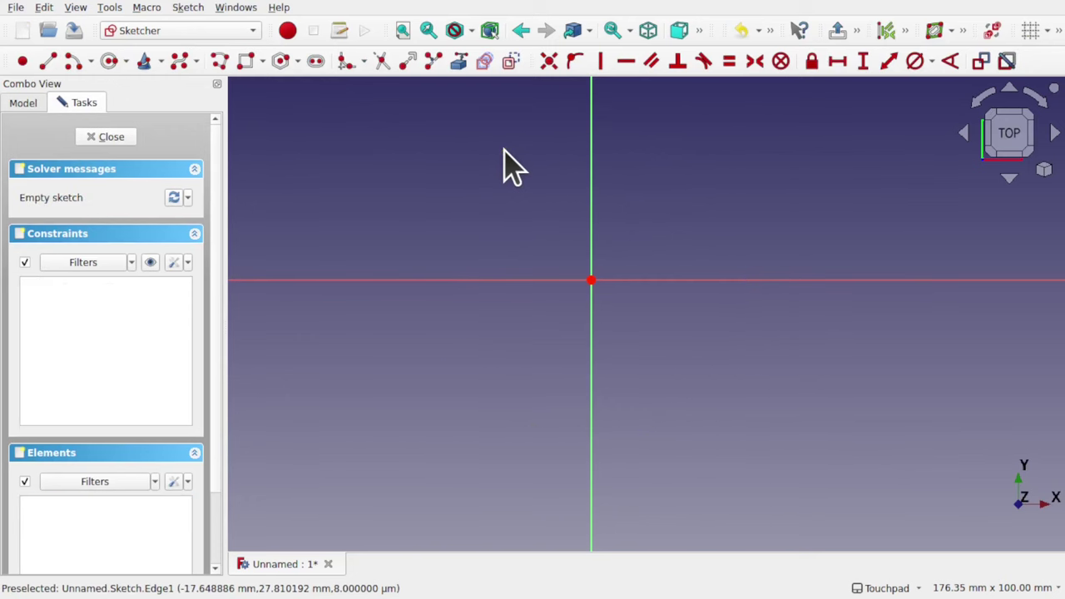
# Draw a 180° arc centred on the origin from the left axis to the right, then close the sketch
pyautogui.click(75, 62)
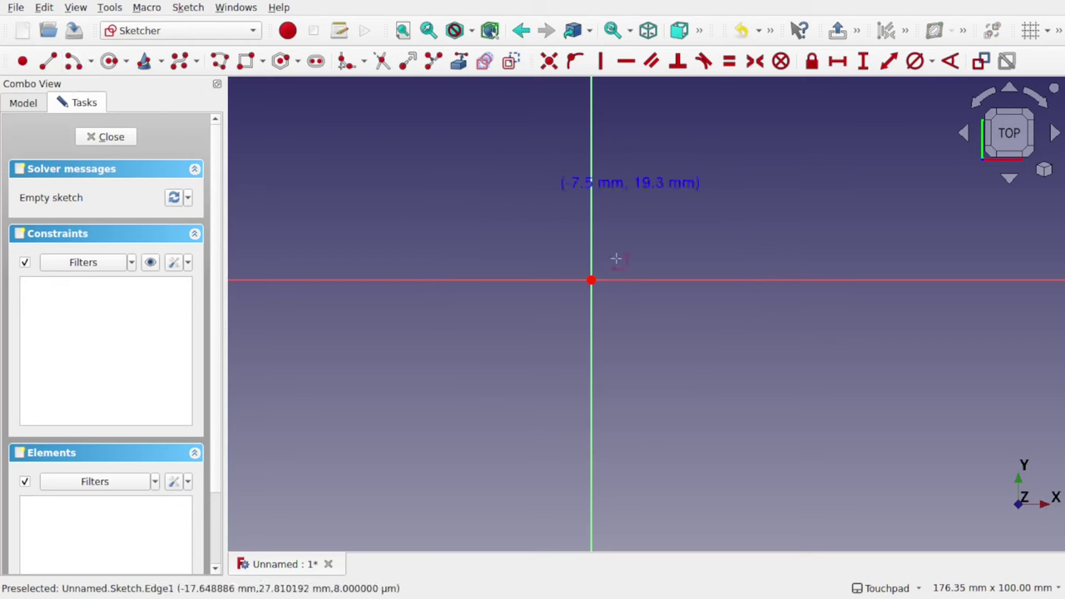
pyautogui.click(590, 280)
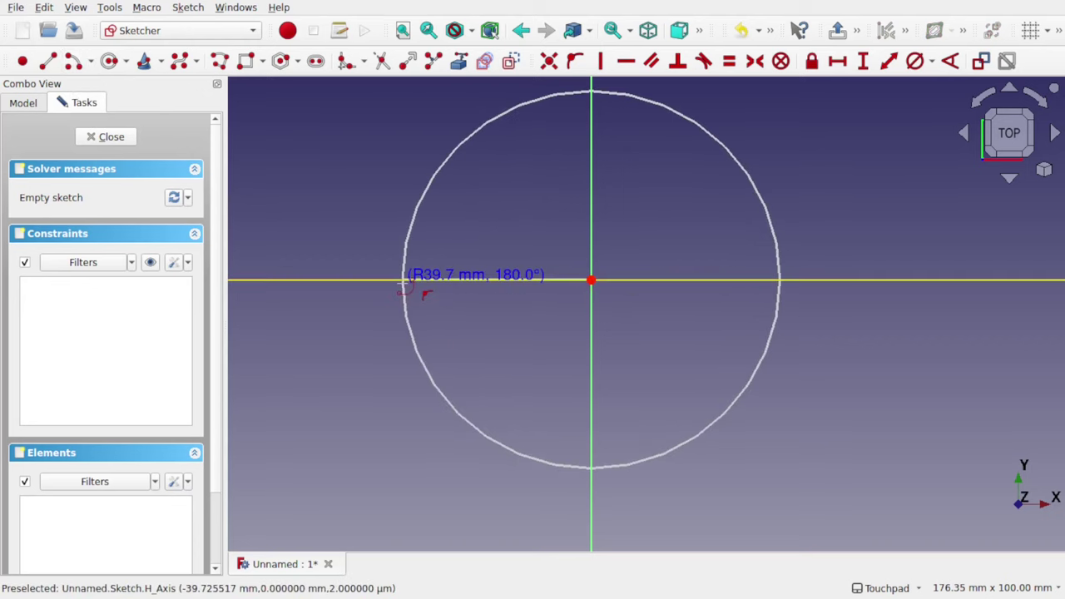
pyautogui.click(404, 279)
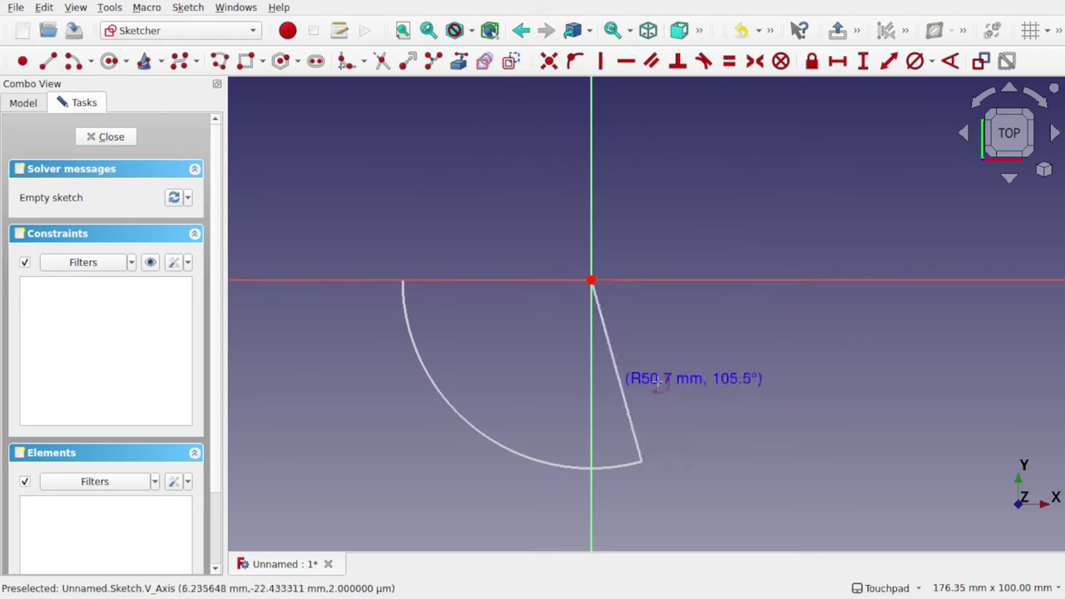
pyautogui.click(820, 281)
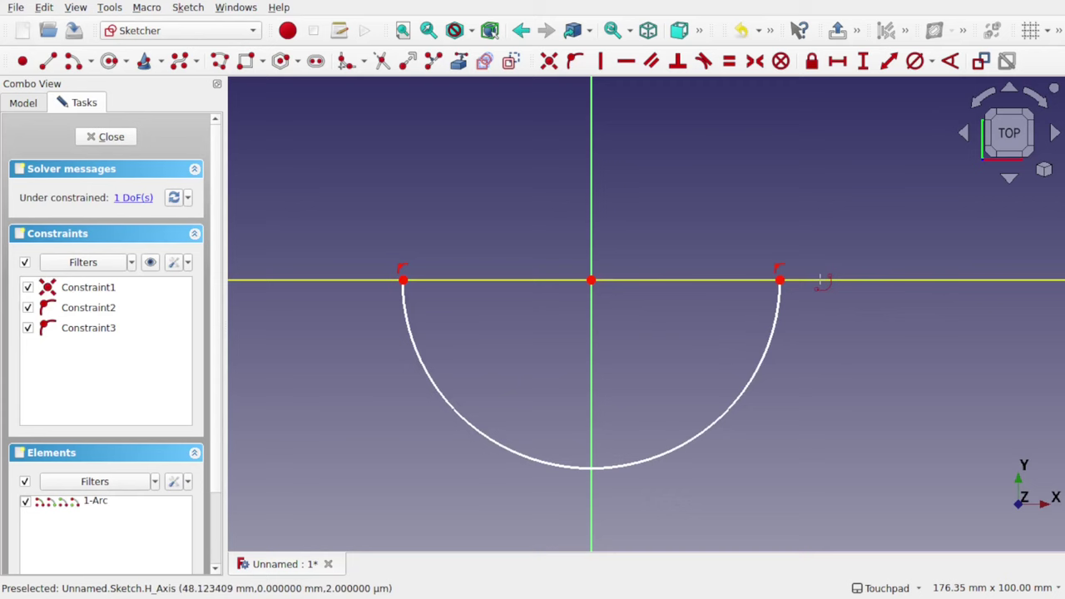
pyautogui.click(98, 137)
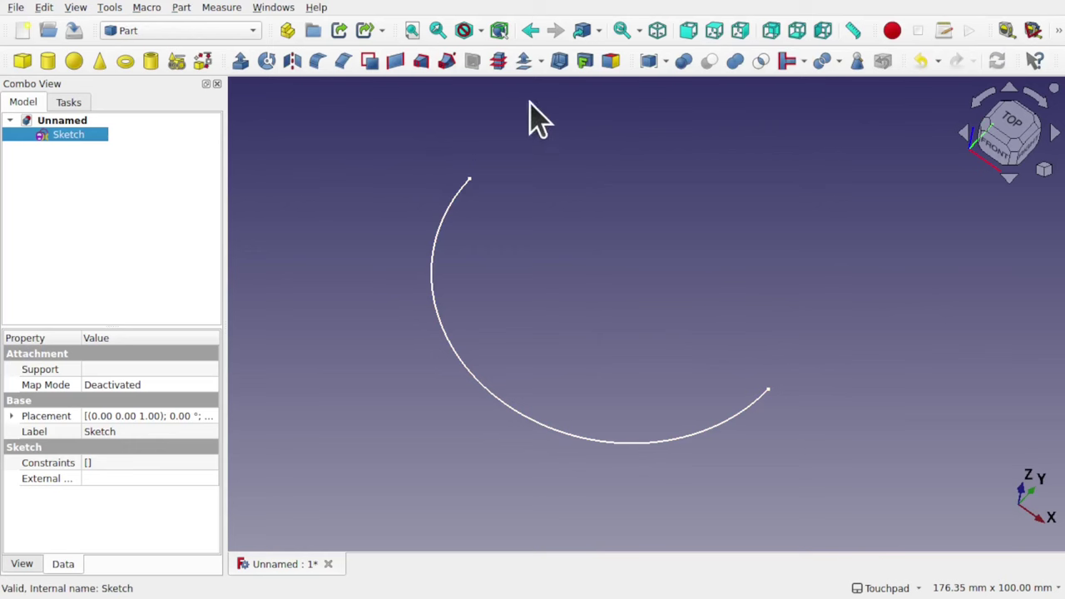
# Offset the half-circle arc as a Skin-mode 2D offset at -2.00 mm, creating Offset2D
pyautogui.click(541, 62)
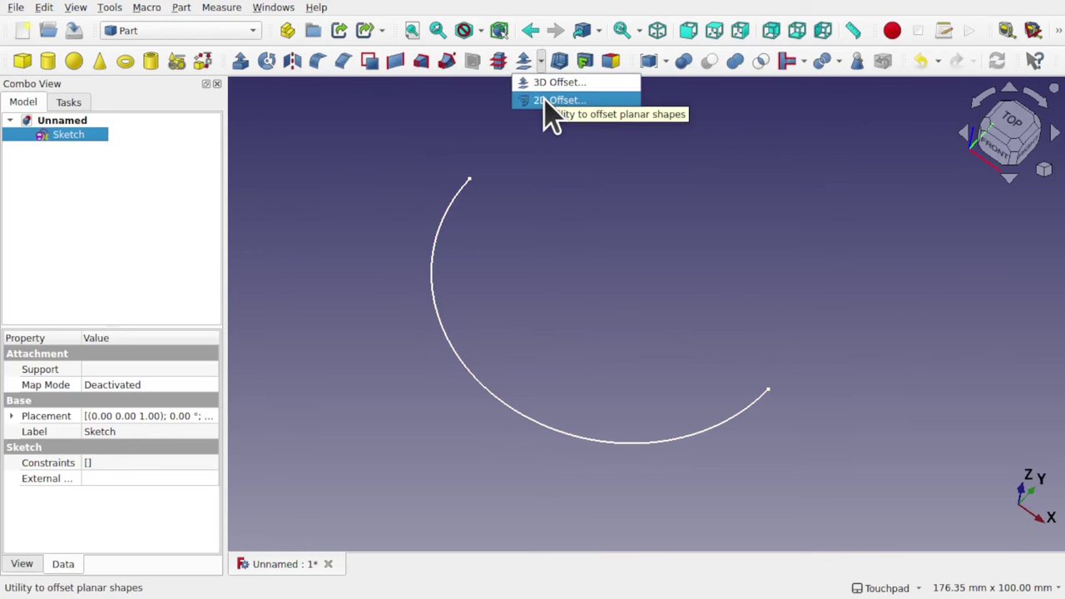
pyautogui.click(545, 100)
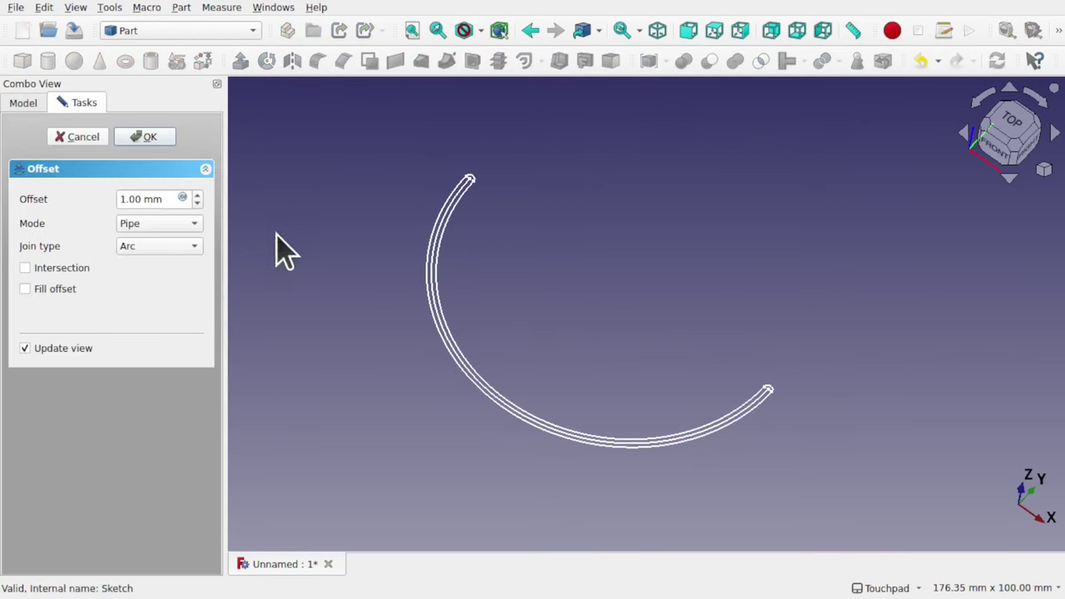
pyautogui.click(166, 225)
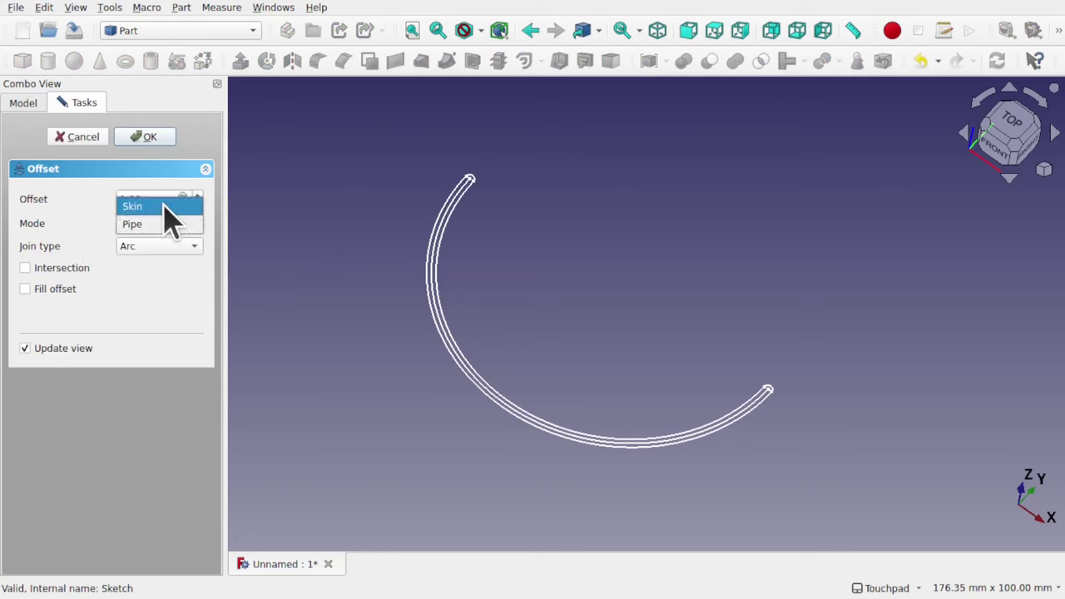
pyautogui.click(164, 206)
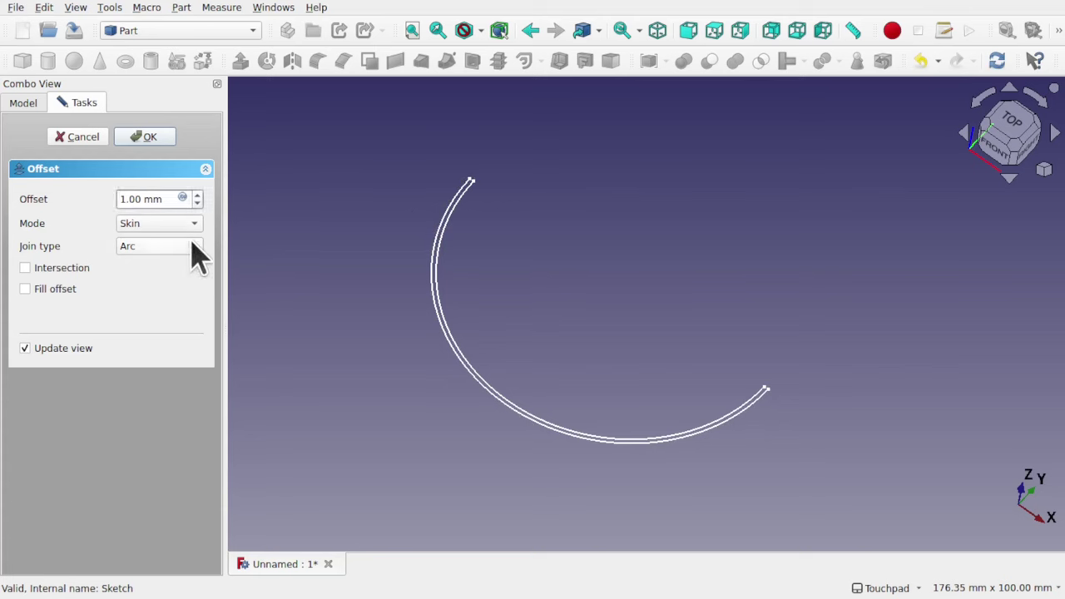
pyautogui.press('Up')
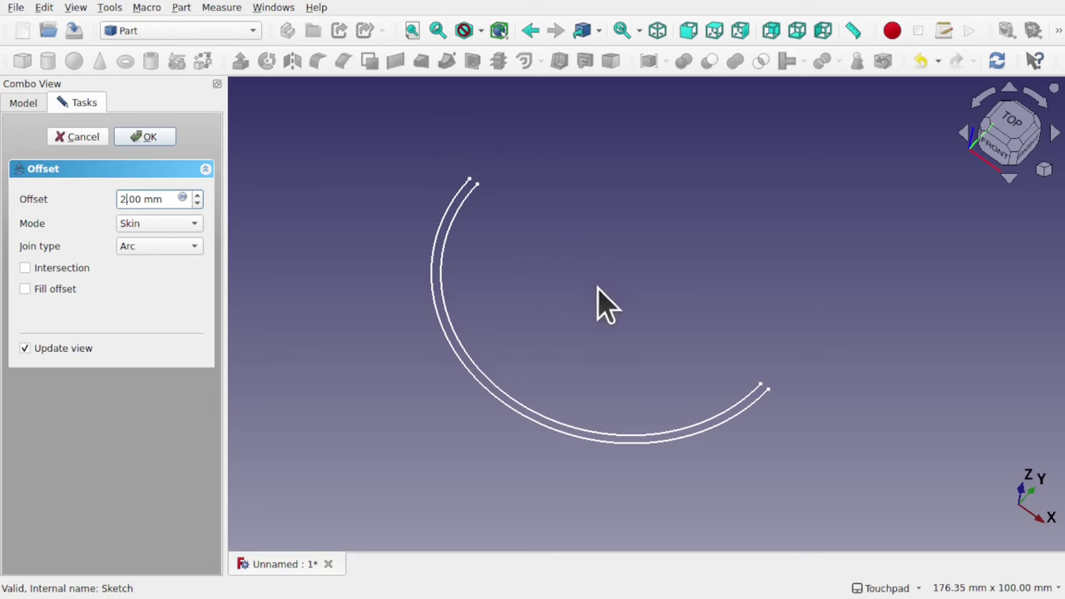
pyautogui.scroll(1, 597, 286)
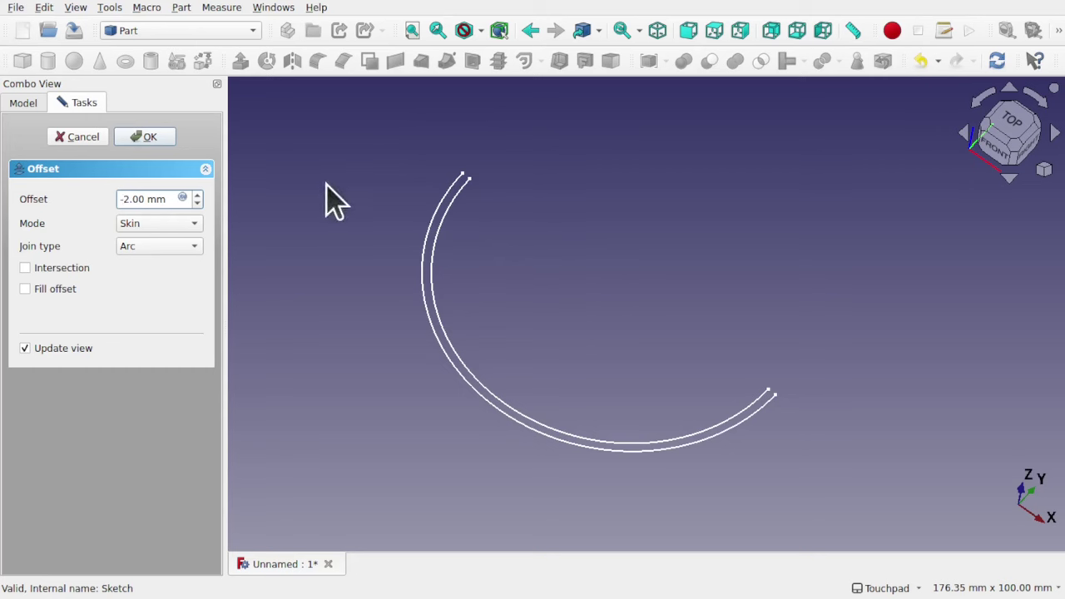
pyautogui.click(149, 137)
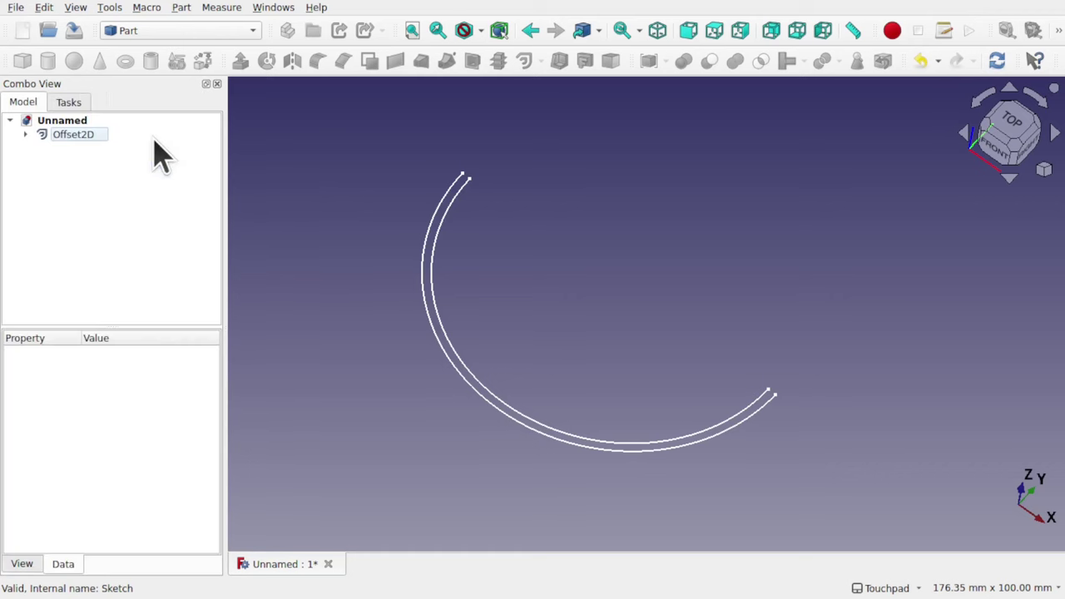
# Draw a straight line in the source sketch joining the arc's two endpoints
pyautogui.click(25, 135)
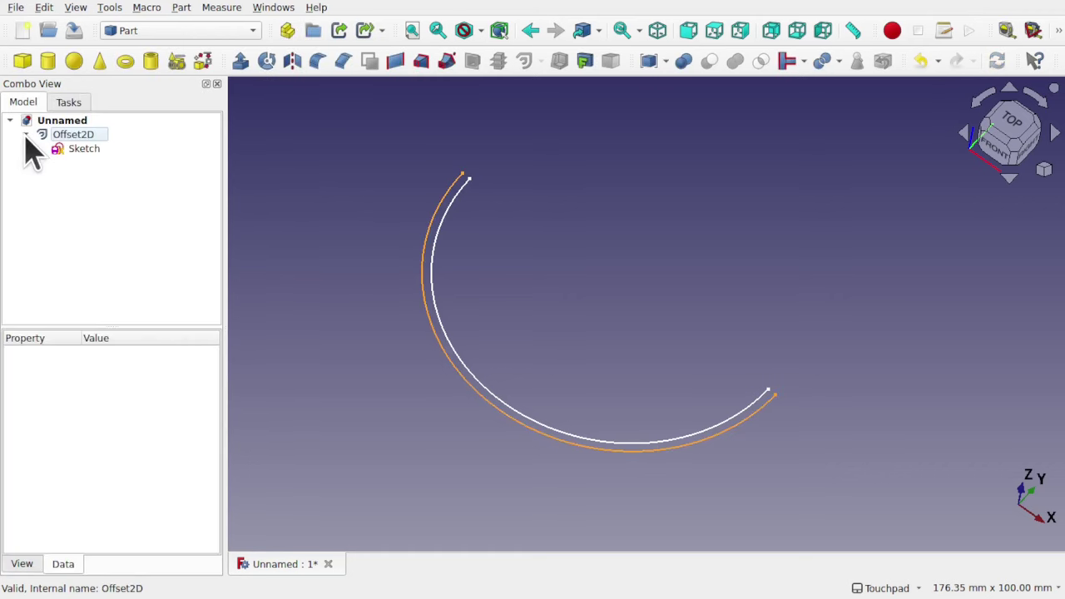
pyautogui.doubleClick(73, 148)
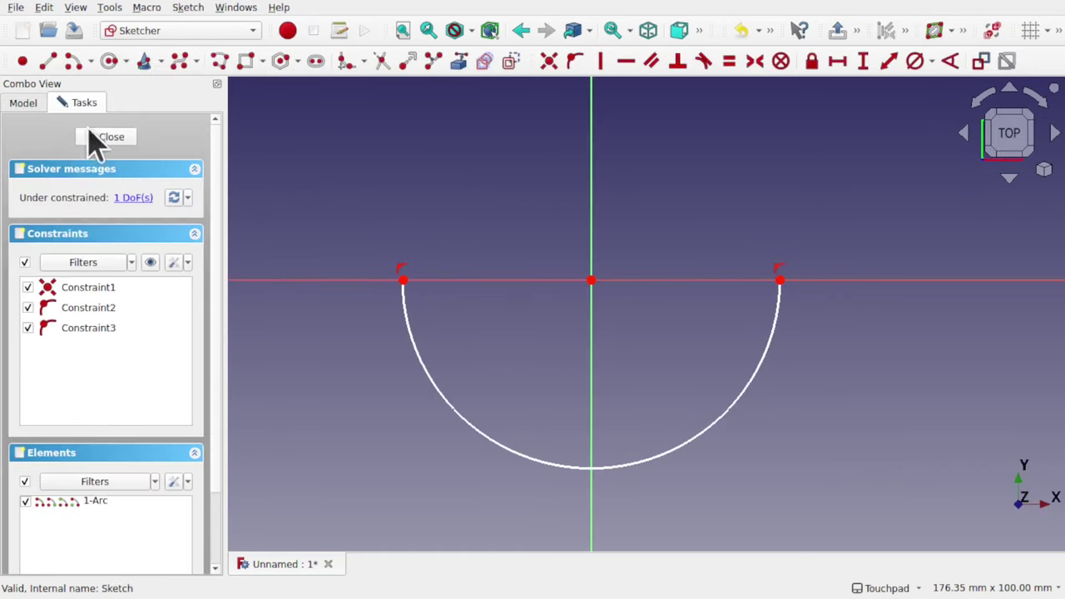
pyautogui.click(58, 61)
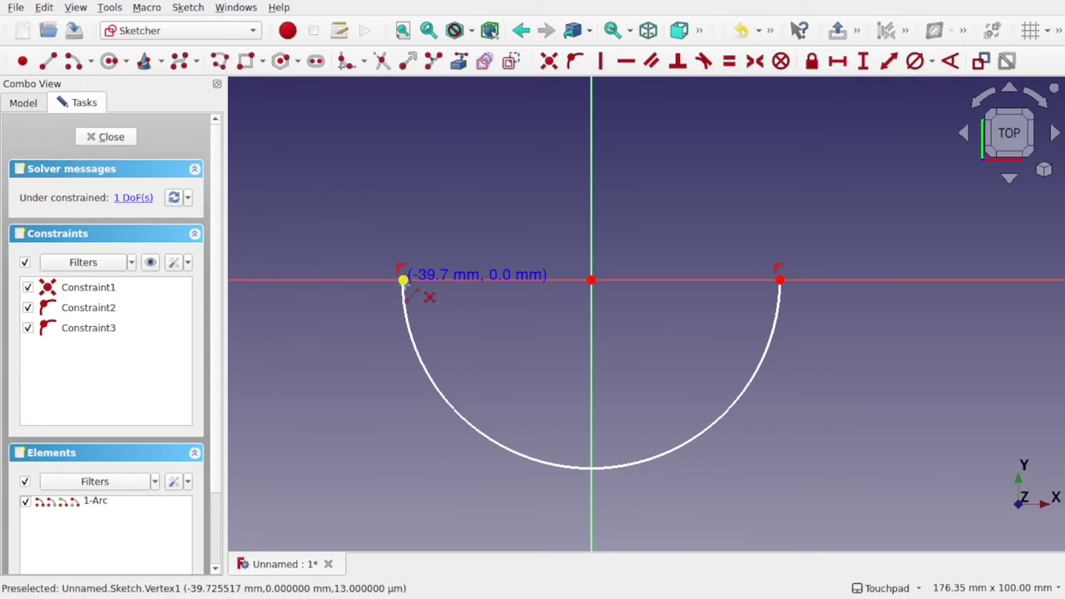
pyautogui.click(403, 281)
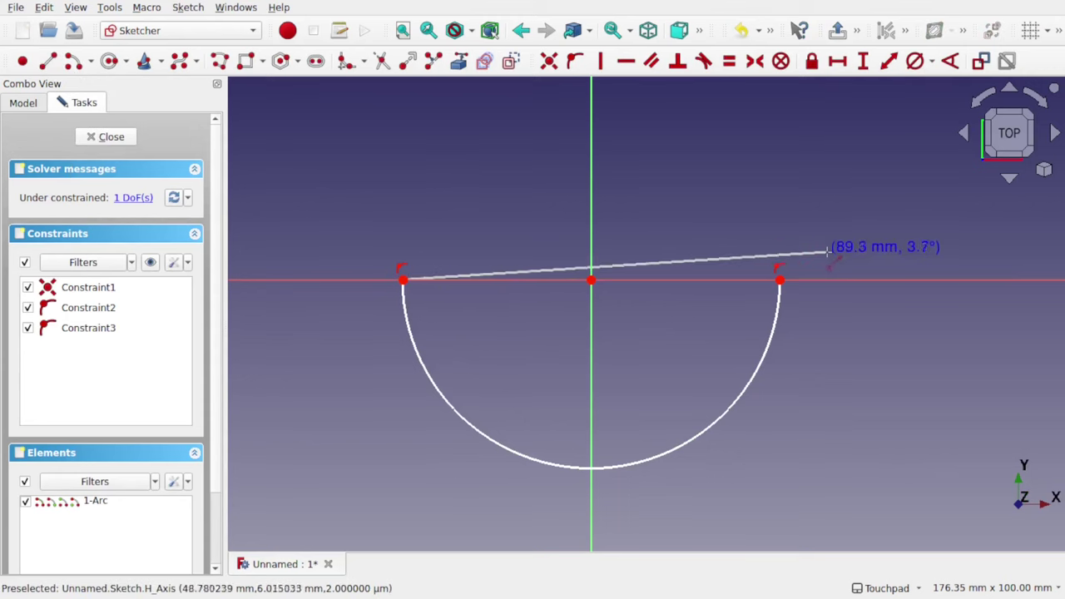
pyautogui.click(780, 281)
pyautogui.click(110, 137)
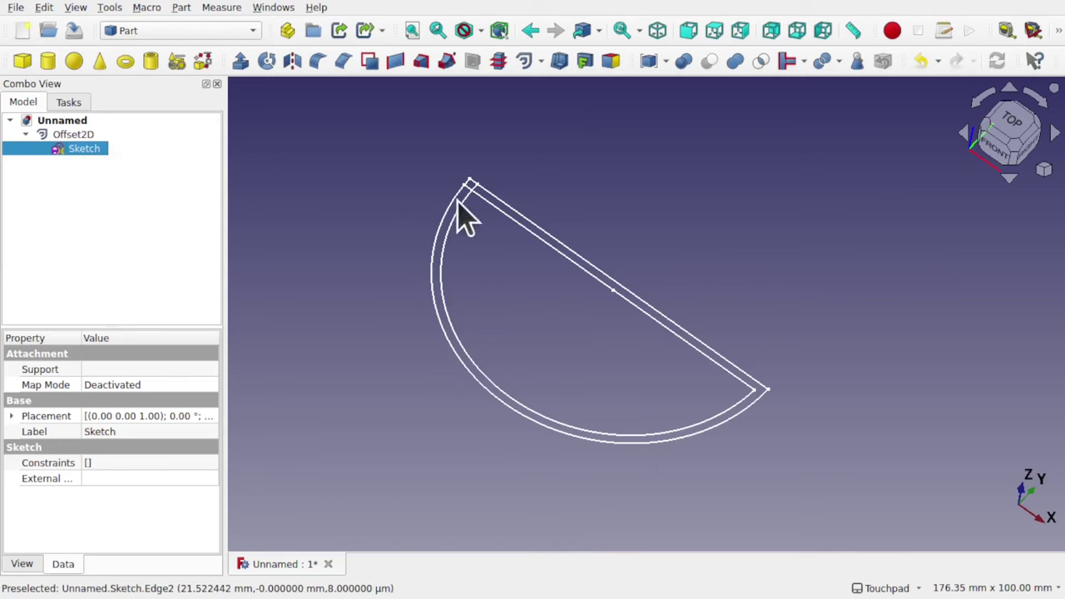
# Change the Offset2D Mode property to Pipe
pyautogui.click(77, 137)
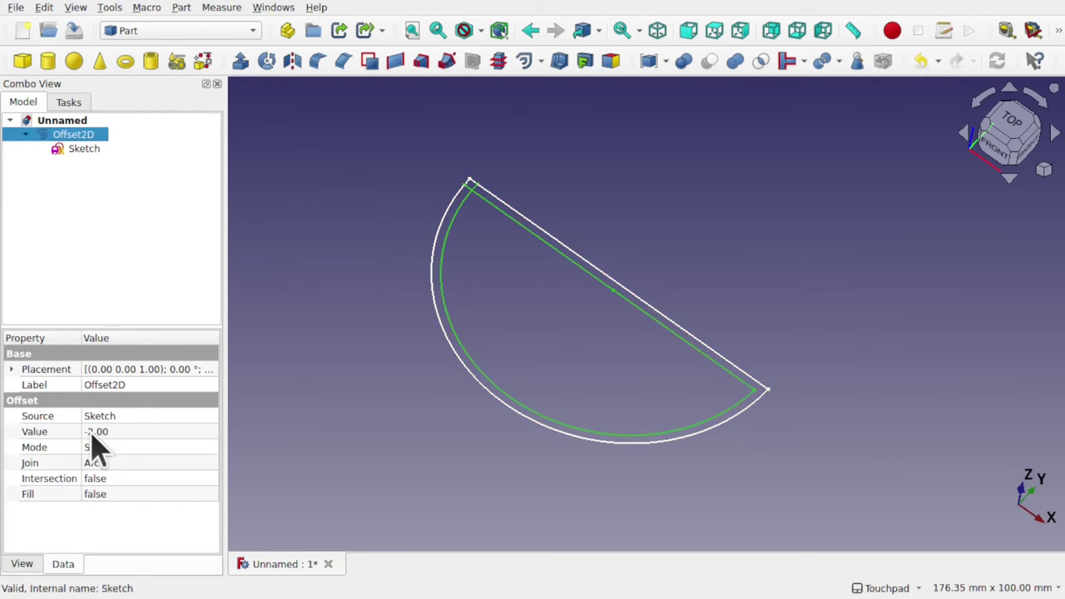
pyautogui.click(147, 416)
pyautogui.click(139, 447)
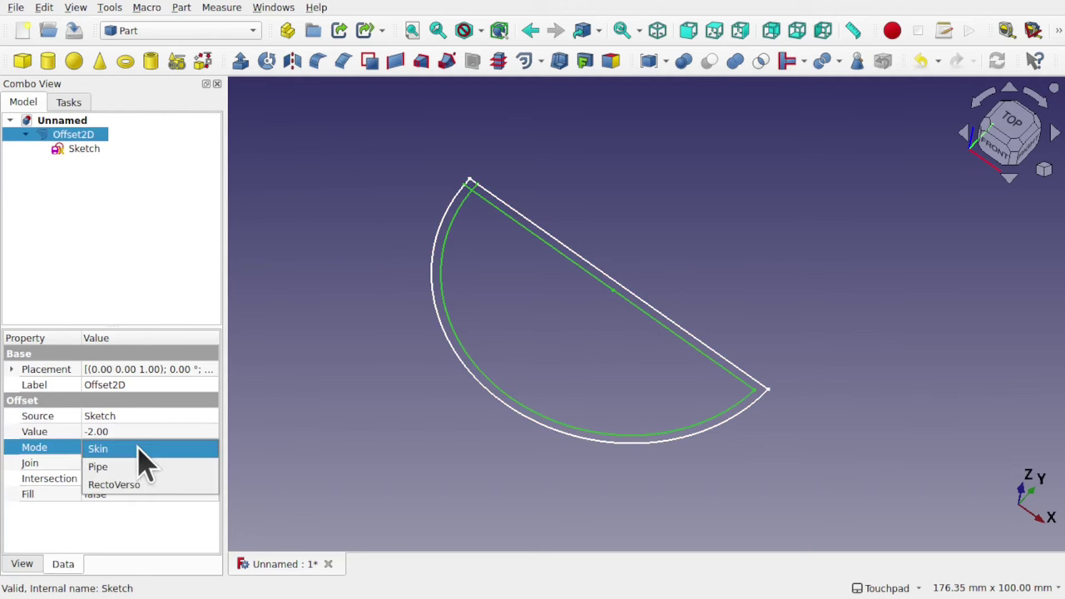
pyautogui.click(140, 468)
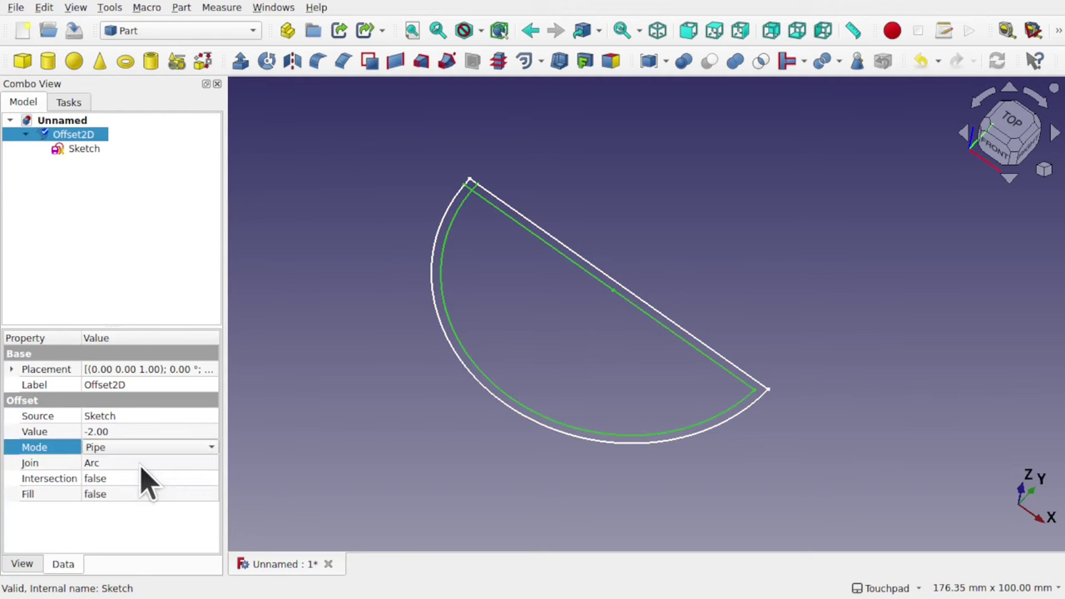
pyautogui.click(306, 424)
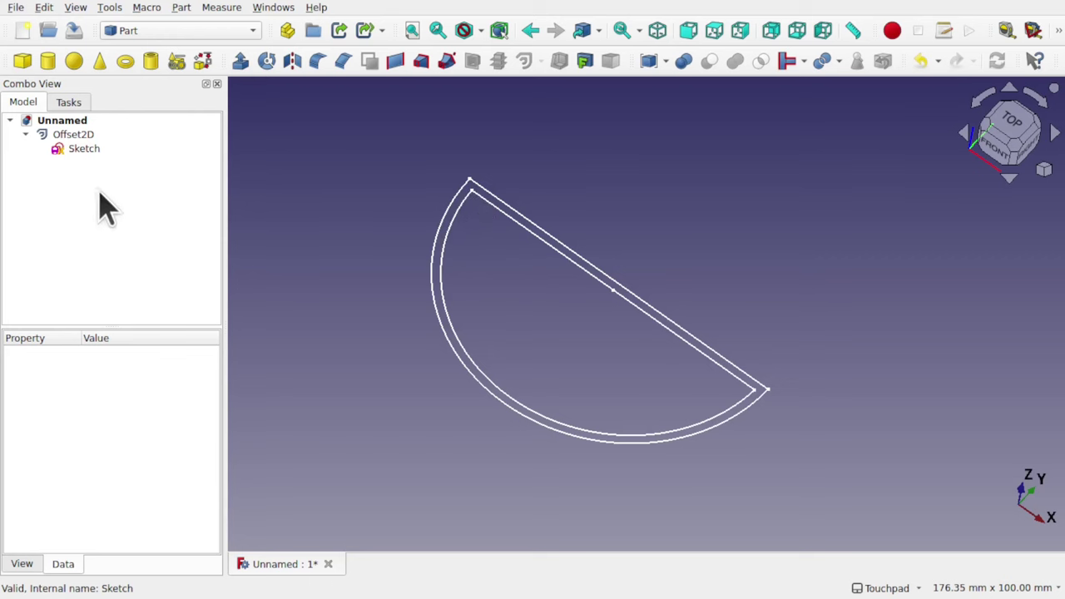
pyautogui.doubleClick(73, 155)
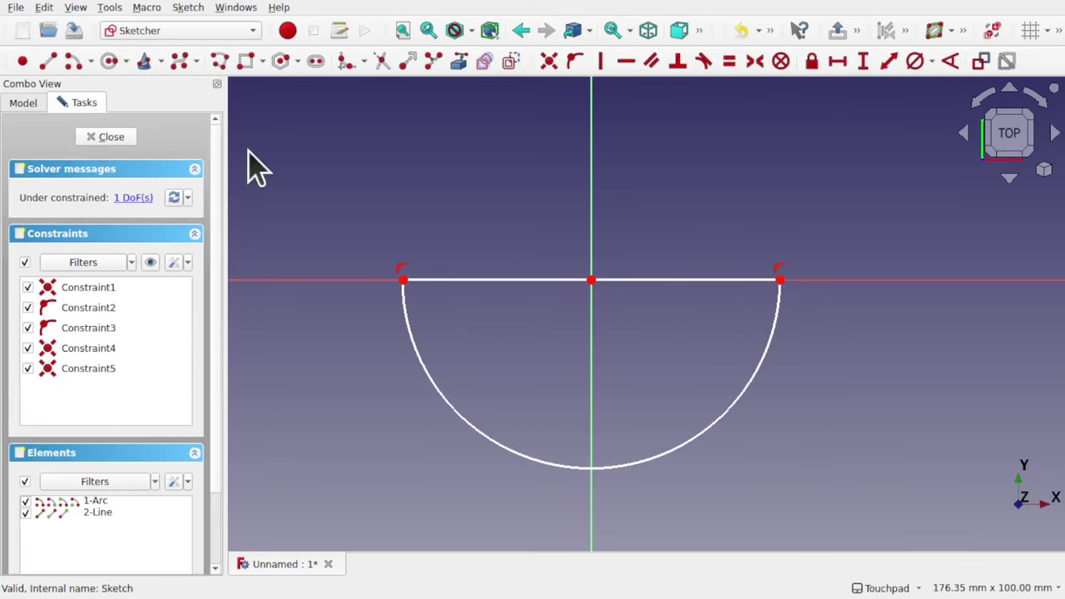
# Delete the closing straight line from the arc sketch
pyautogui.click(474, 280)
pyautogui.press('Delete')
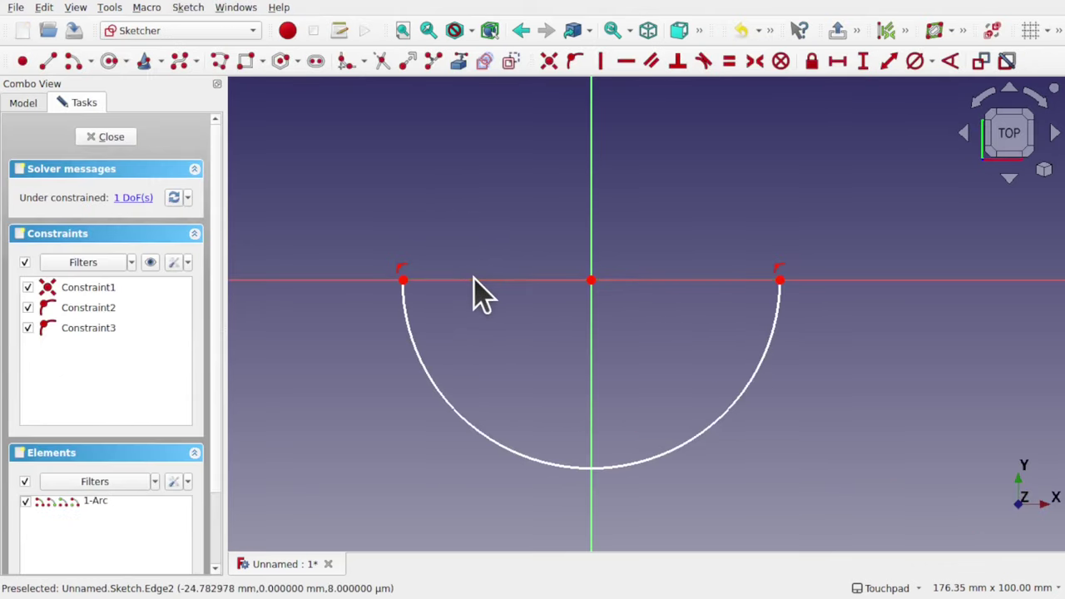
pyautogui.click(110, 137)
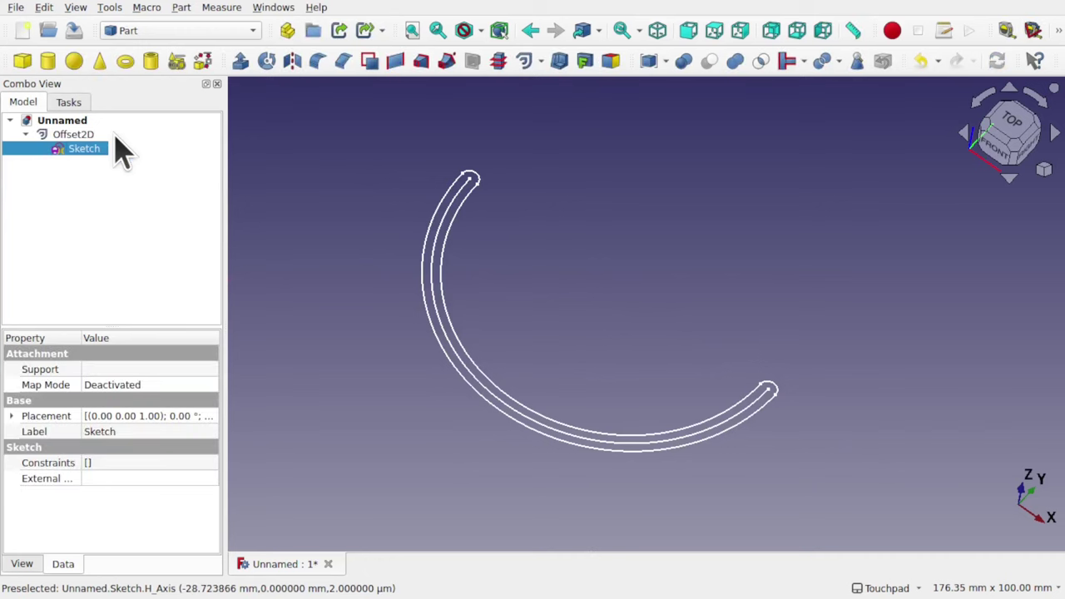
# Set the Offset2D Mode back to Skin
pyautogui.click(67, 136)
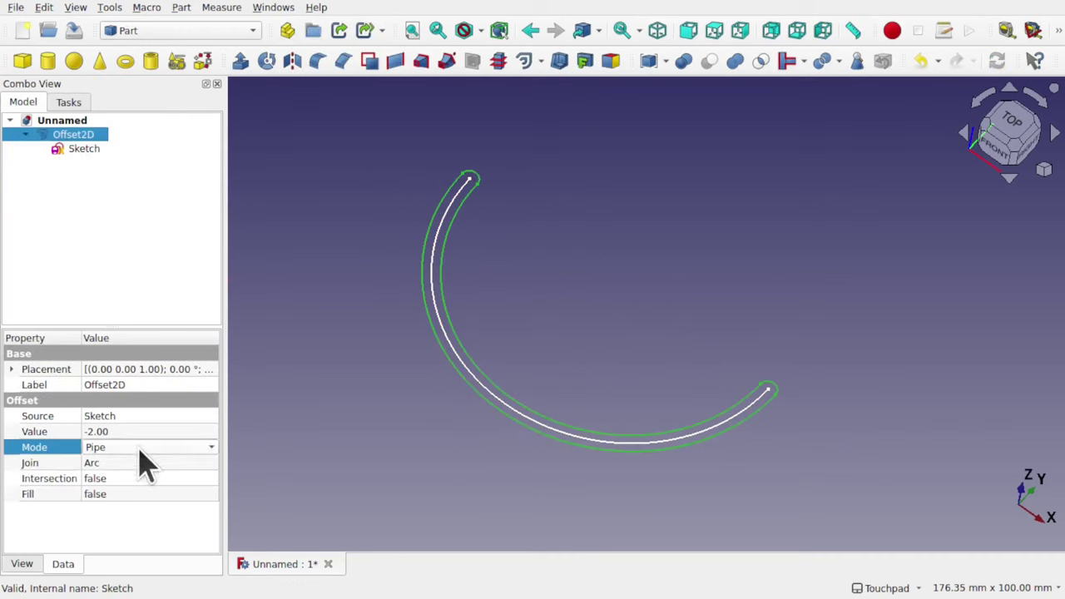
pyautogui.click(141, 453)
pyautogui.click(140, 431)
pyautogui.click(508, 268)
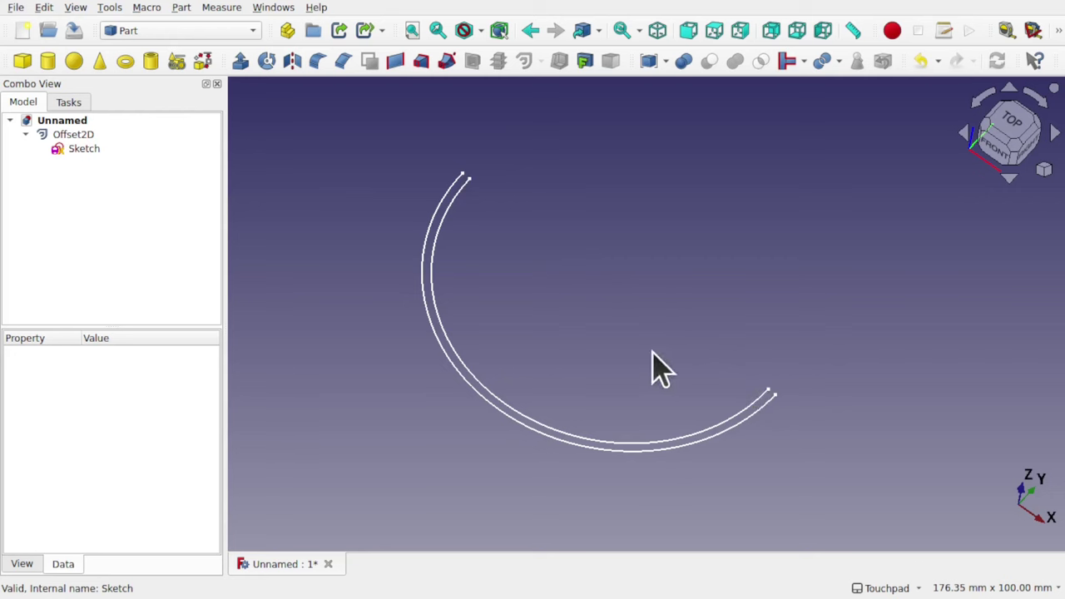
# Delete both Offset2D and its Sketch from the document
pyautogui.click(81, 137)
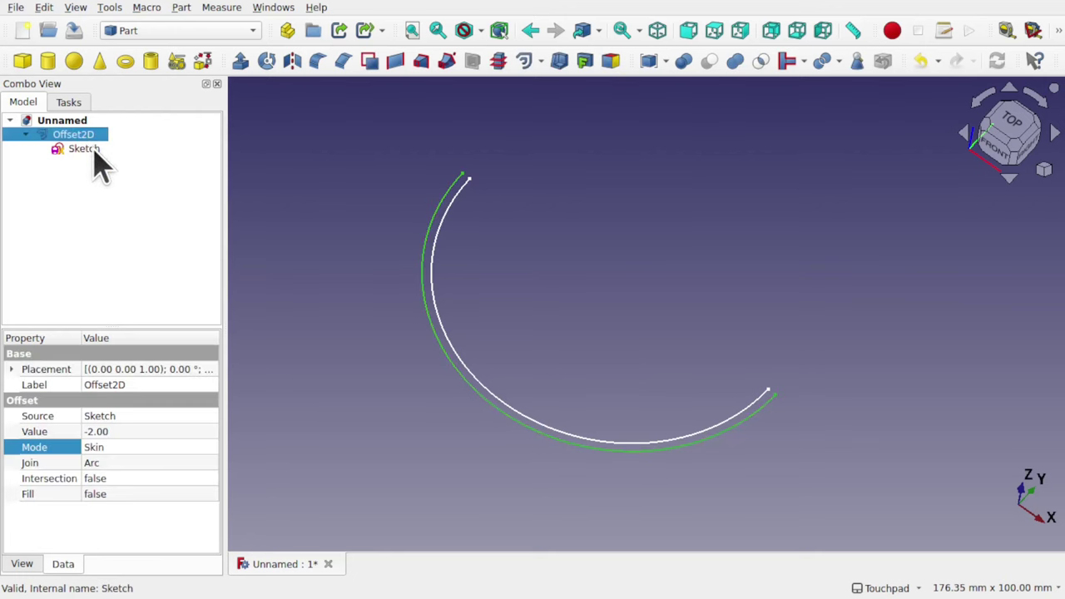
pyautogui.keyDown('ctrl'); pyautogui.click(93, 149); pyautogui.keyUp('ctrl')
pyautogui.press('Delete')
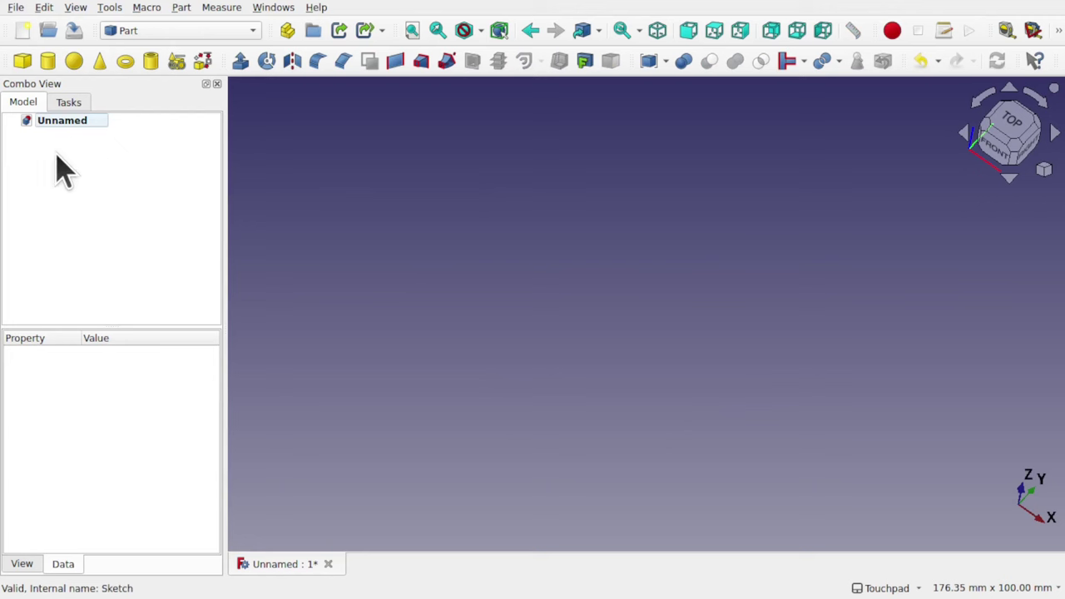
# Switch to Sketcher, turn on the axis cross, and orbit to see the origin axes in 3D
pyautogui.click(166, 31)
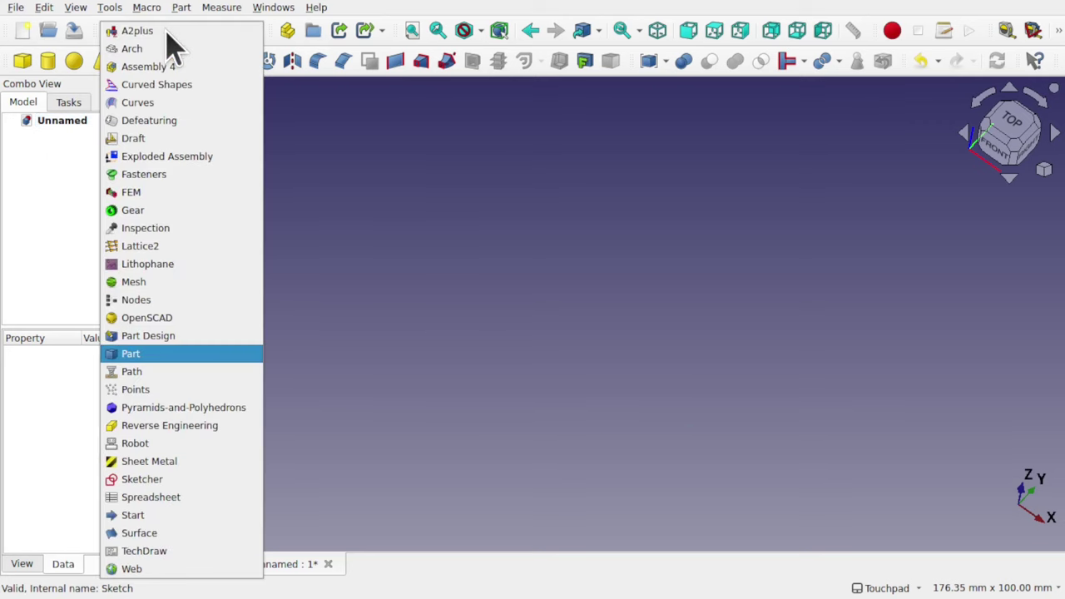
pyautogui.click(180, 480)
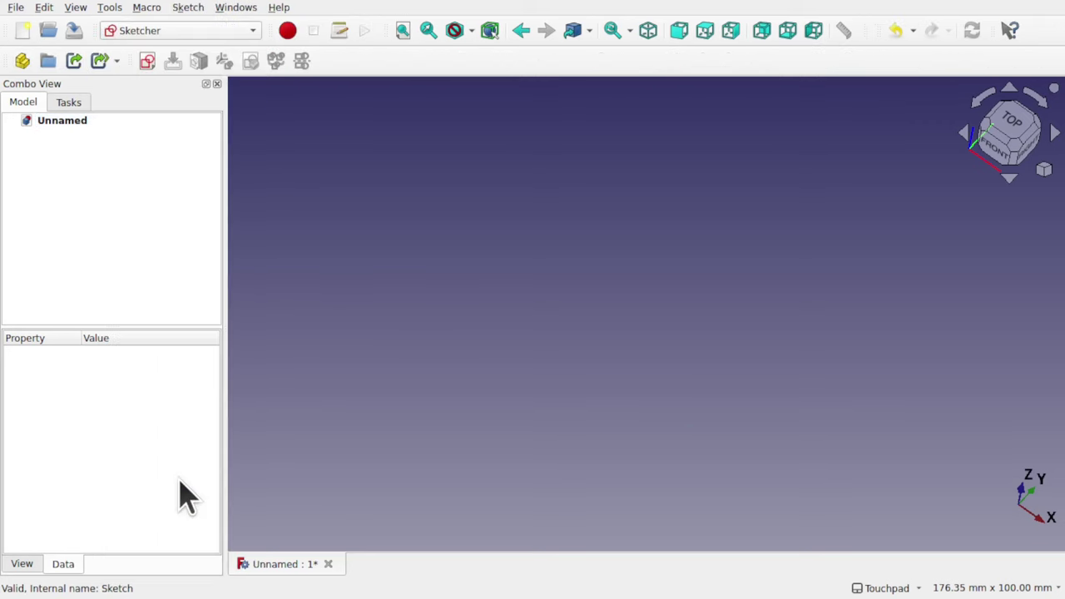
pyautogui.click(75, 8)
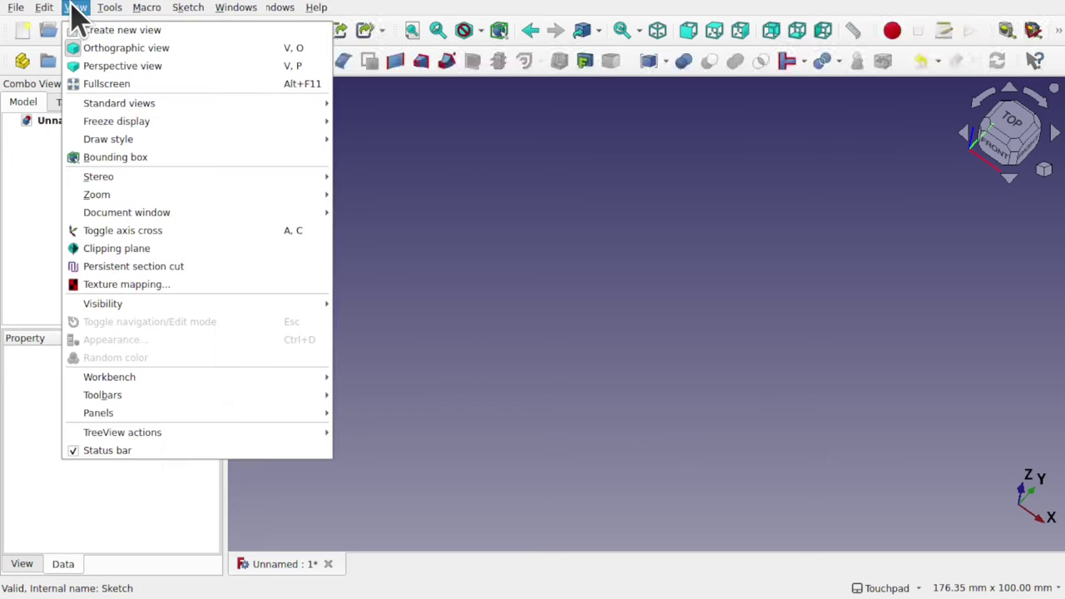
pyautogui.click(150, 231)
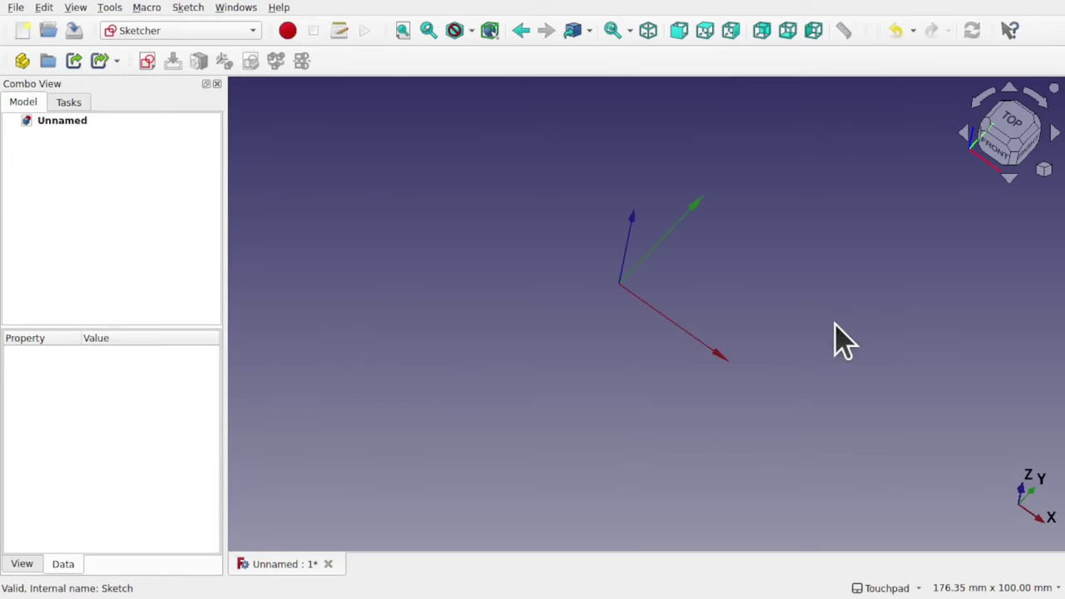
pyautogui.keyDown('alt'); pyautogui.moveTo(834, 323); pyautogui.dragTo(832, 262); pyautogui.keyUp('alt')
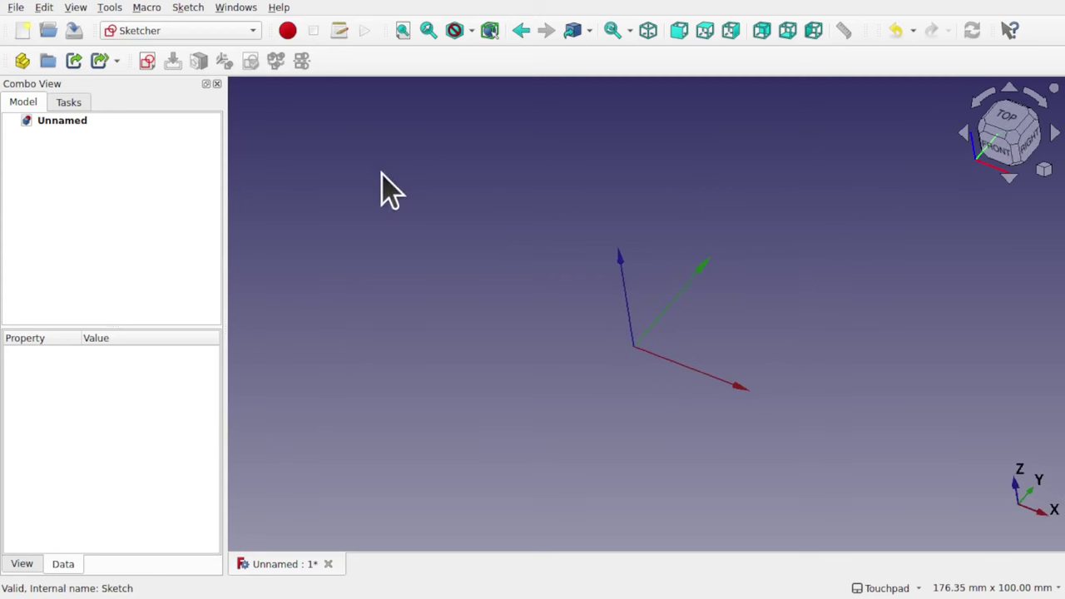
# Create a new sketch on the XZ plane
pyautogui.click(151, 62)
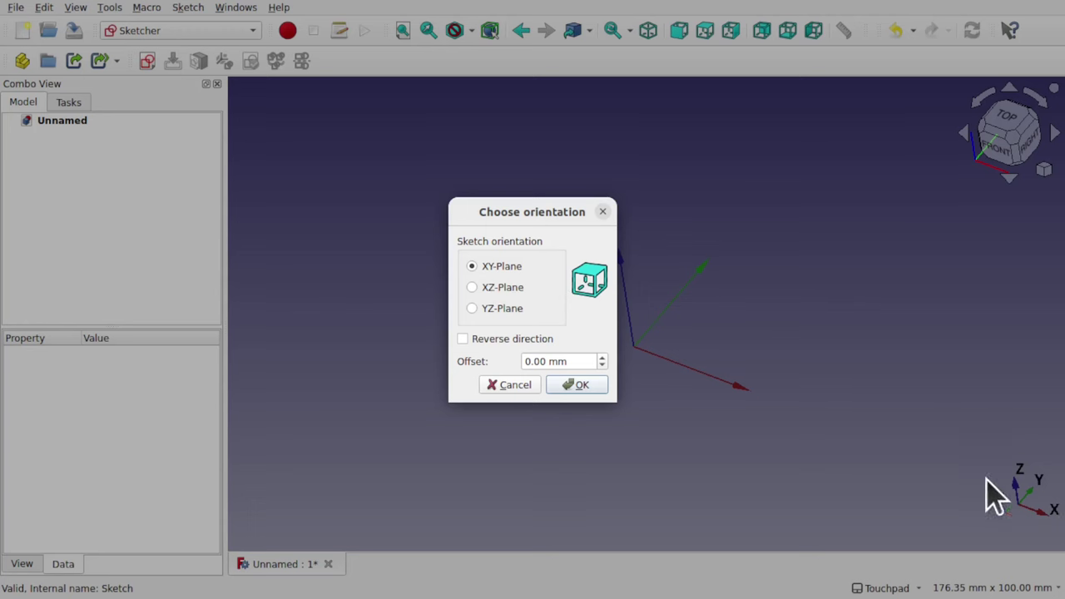
pyautogui.click(499, 289)
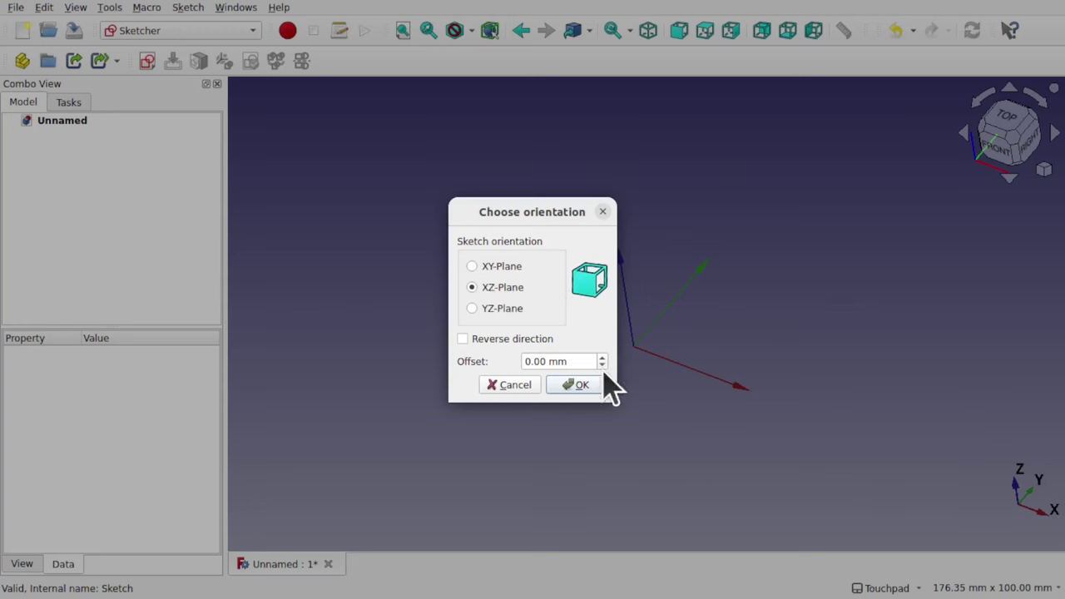
pyautogui.click(577, 384)
pyautogui.press('Escape')
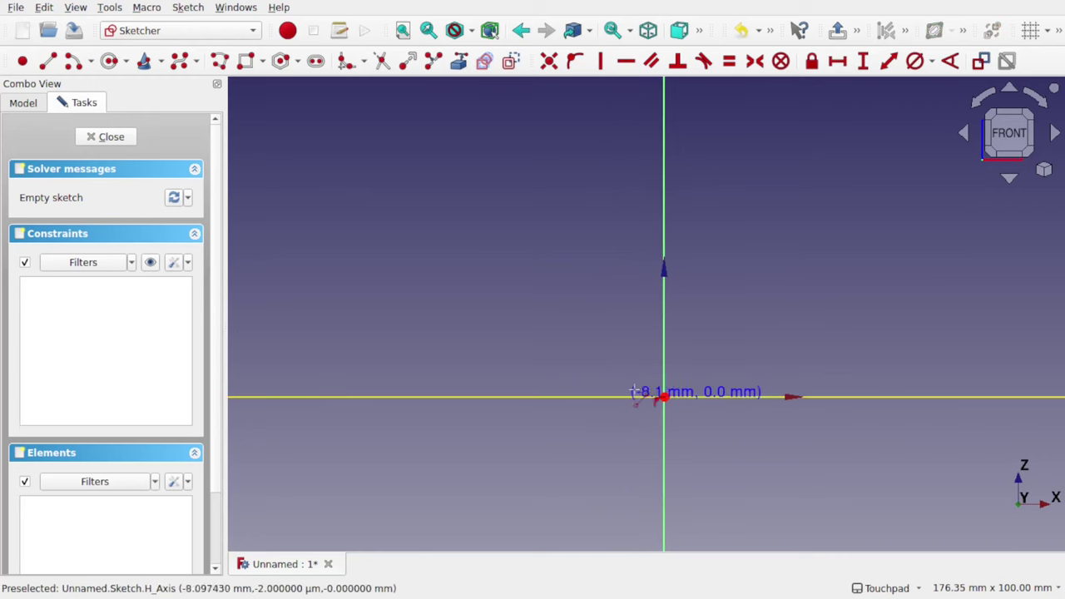
# Draw a line from the origin sloping up to the left
pyautogui.click(49, 63)
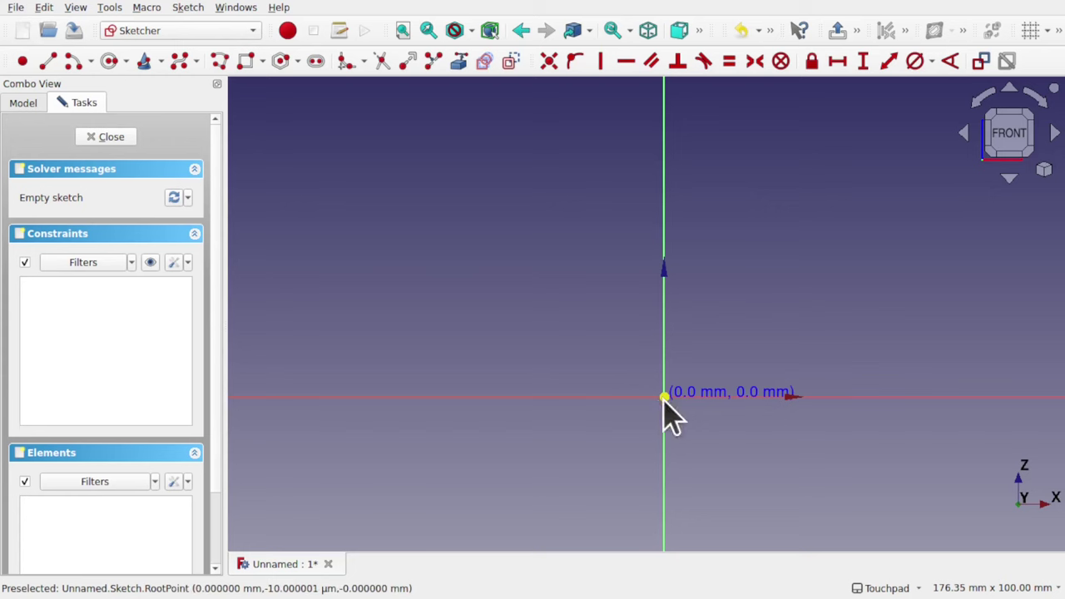
pyautogui.click(664, 397)
pyautogui.click(508, 311)
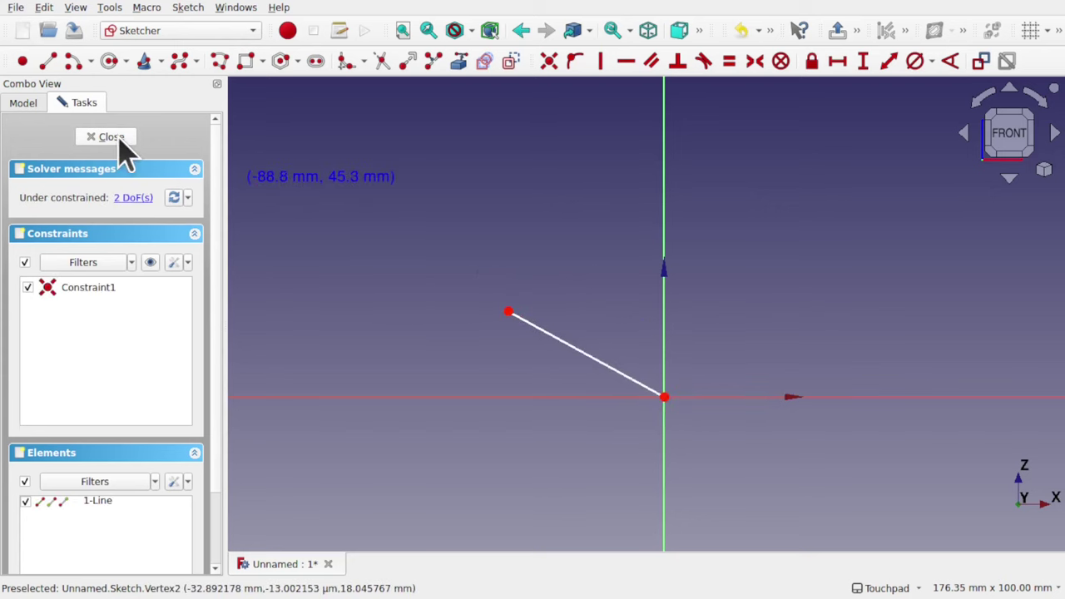
# Draw an end-point arc from the line's upper end curving up to the top-left
pyautogui.click(91, 63)
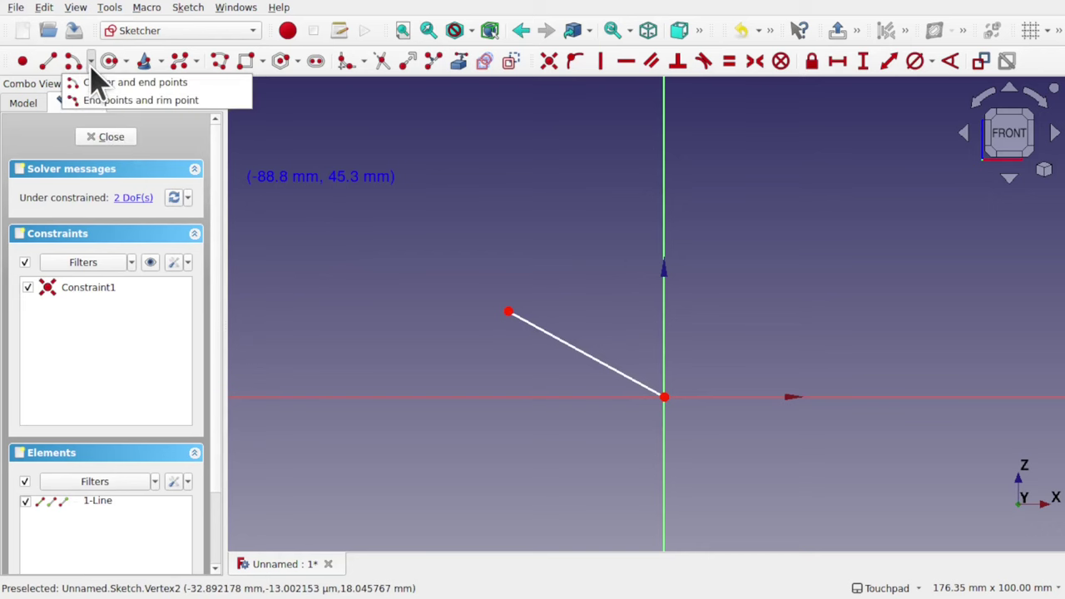
pyautogui.click(94, 101)
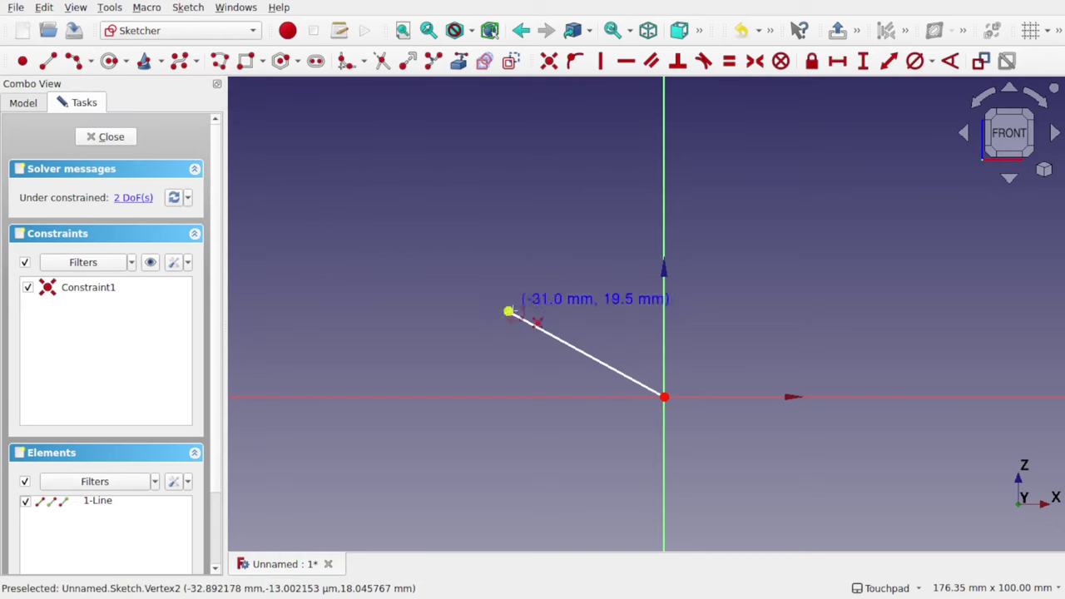
pyautogui.click(507, 312)
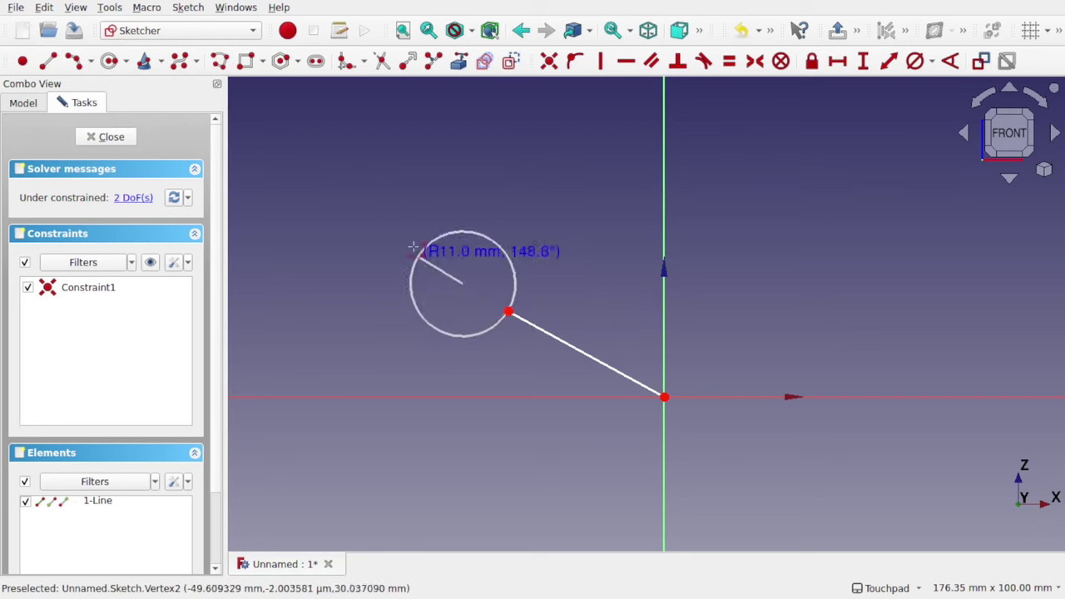
pyautogui.click(427, 200)
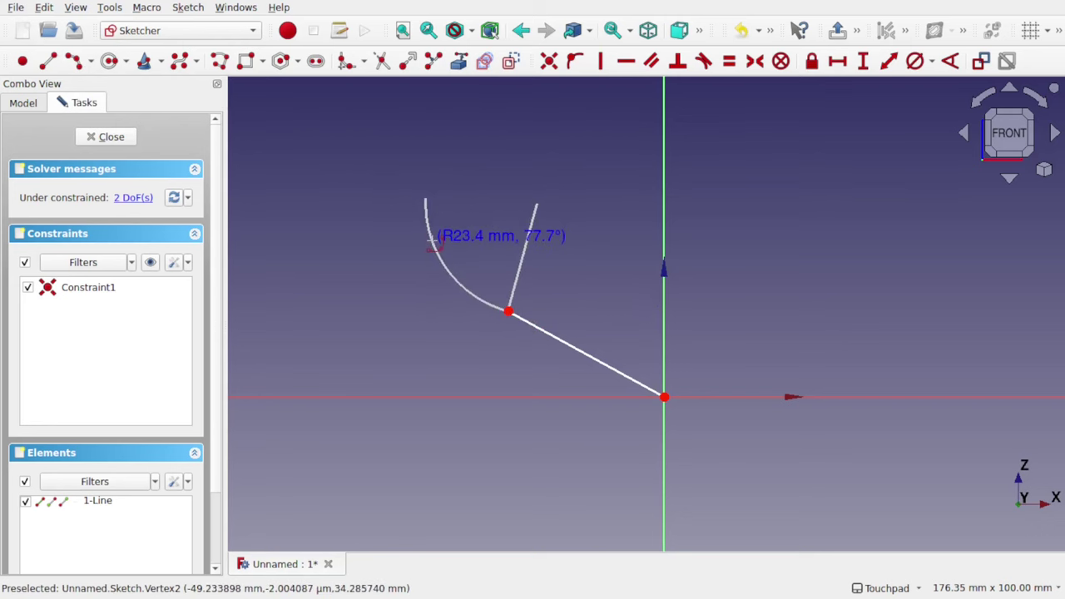
pyautogui.click(430, 239)
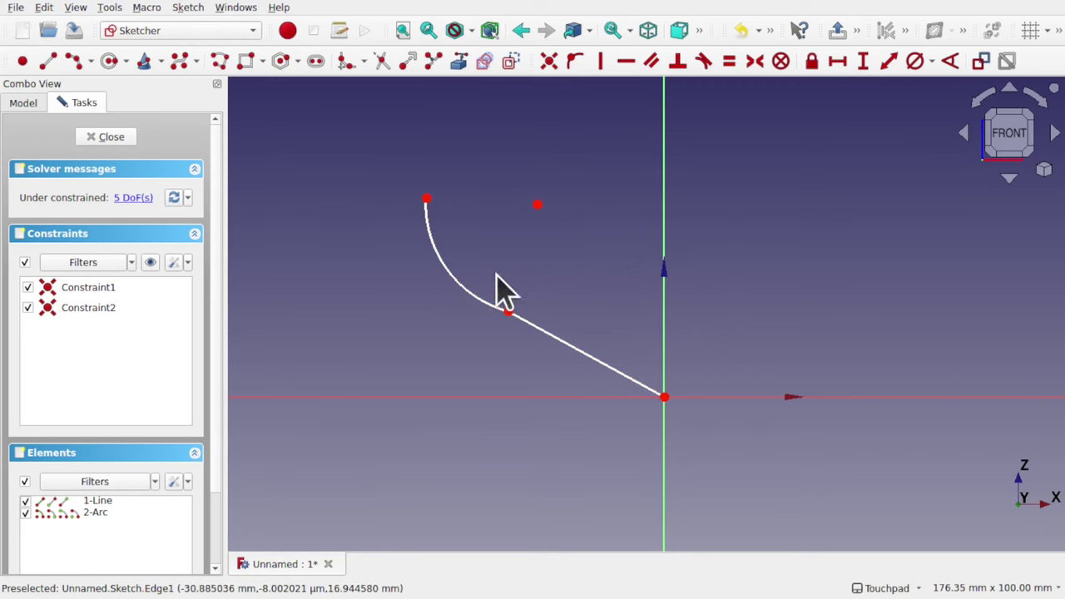
# Constrain the arc tangent to the sloped line
pyautogui.click(475, 302)
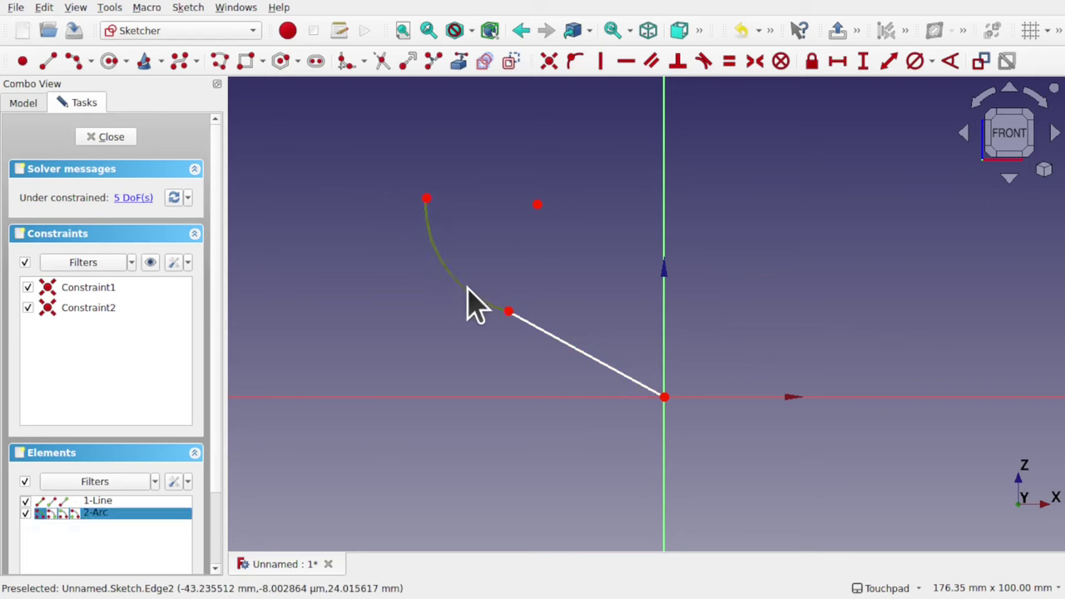
pyautogui.click(559, 349)
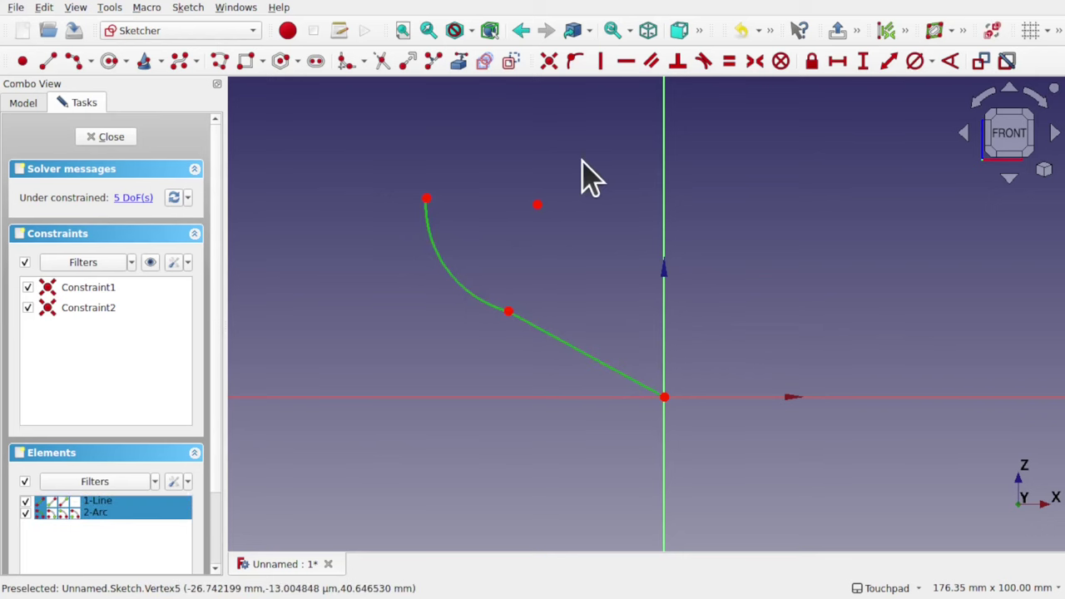
pyautogui.click(703, 62)
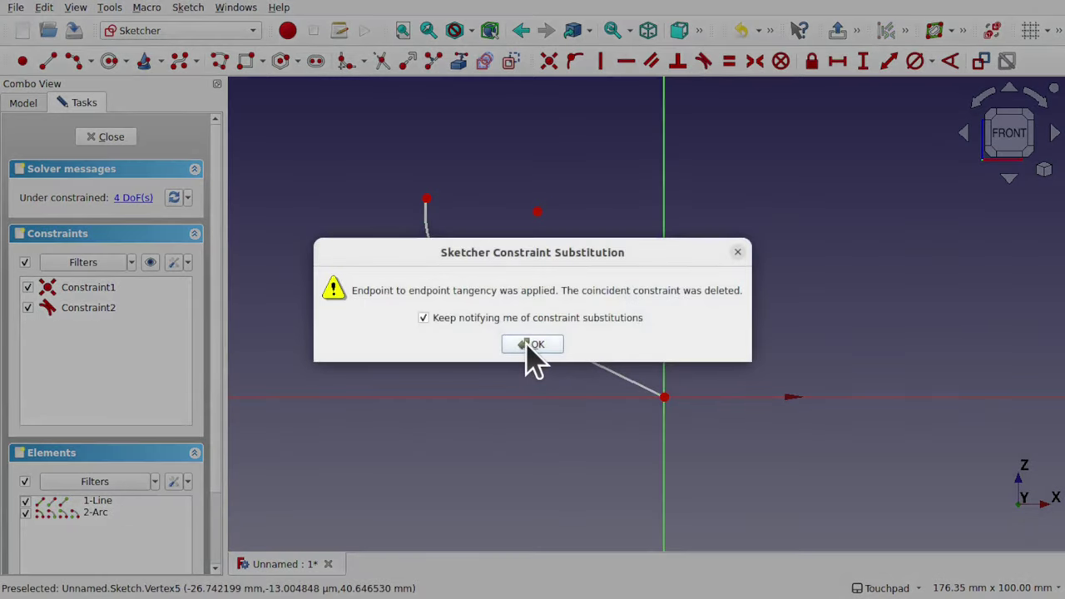
pyautogui.click(528, 344)
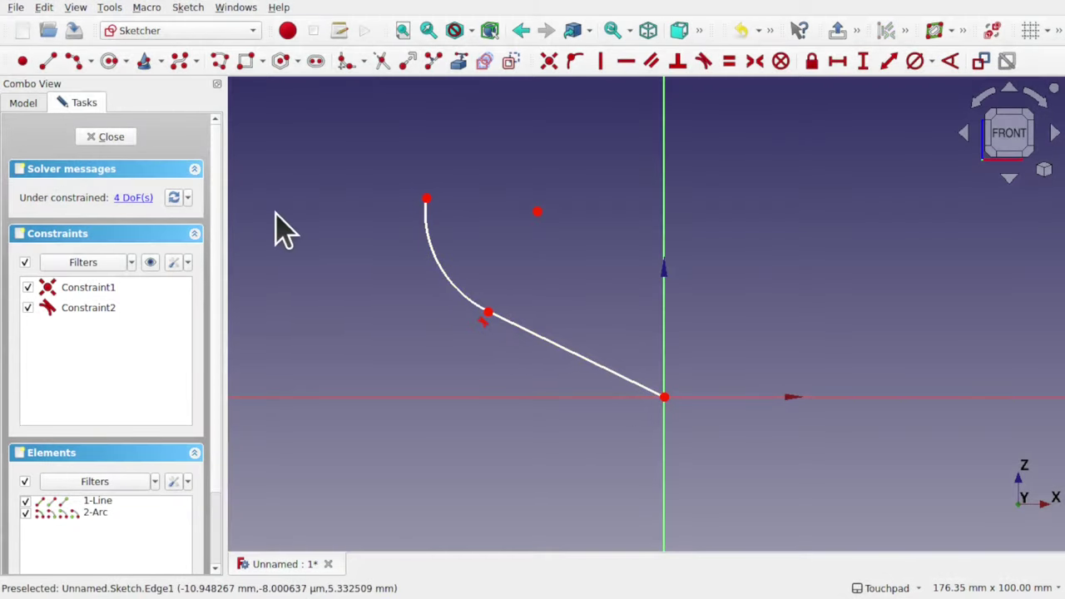
# Draw a horizontal top line from the arc's upper end across the vertical axis
pyautogui.click(49, 63)
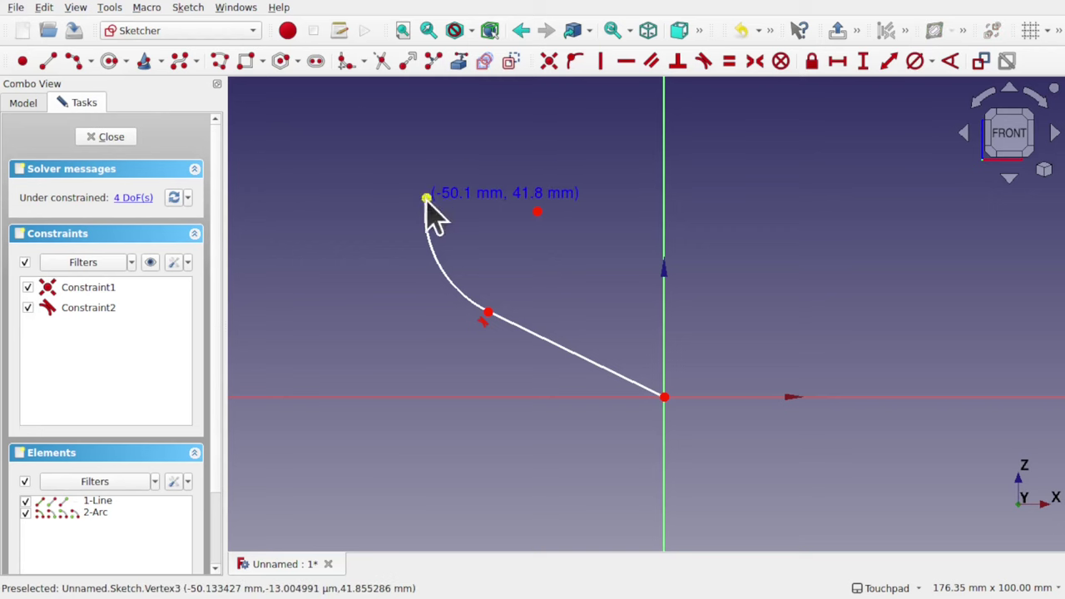
pyautogui.click(427, 199)
pyautogui.click(887, 197)
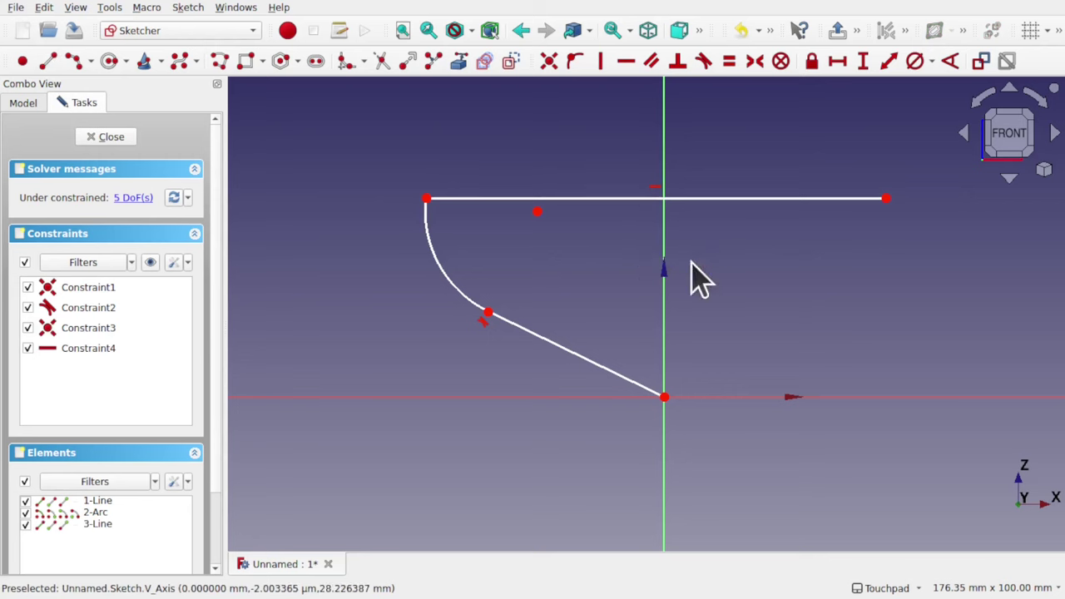
# Make the top line's endpoints symmetric about the vertical axis
pyautogui.click(426, 199)
pyautogui.click(887, 199)
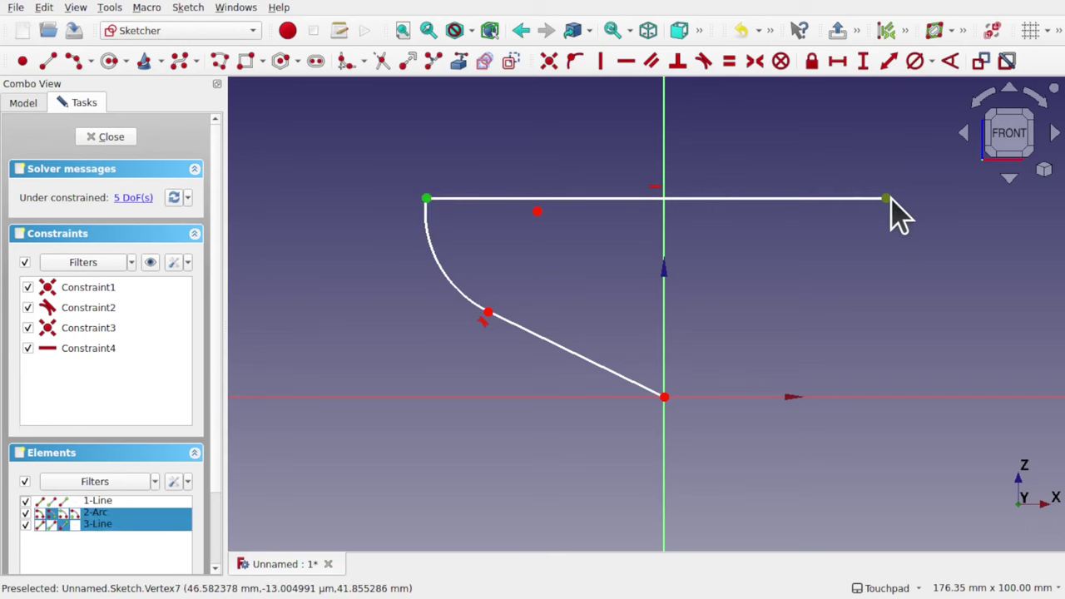
pyautogui.click(663, 141)
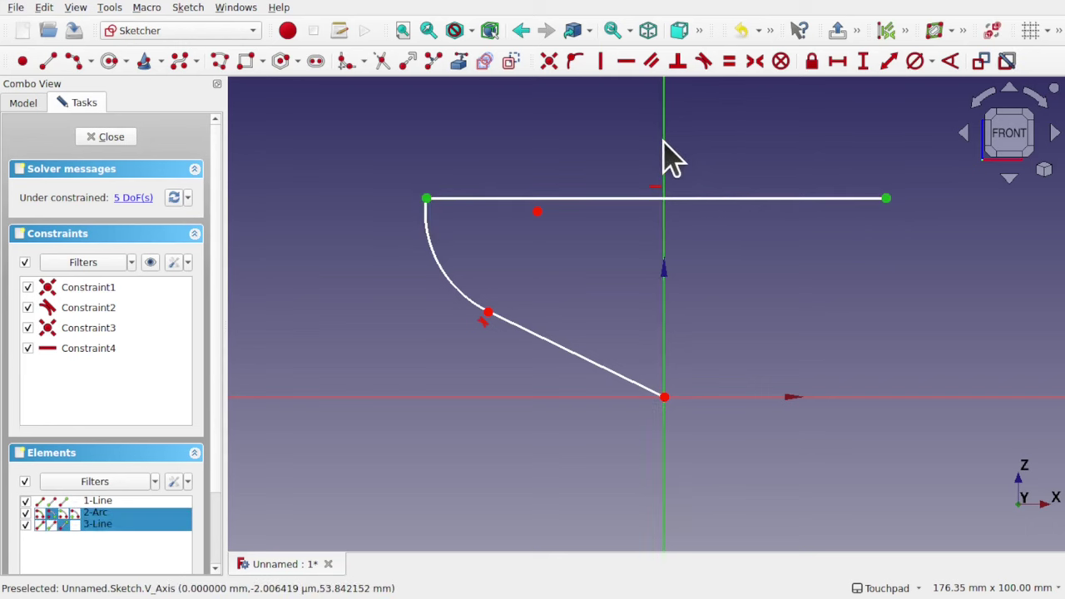
pyautogui.click(753, 61)
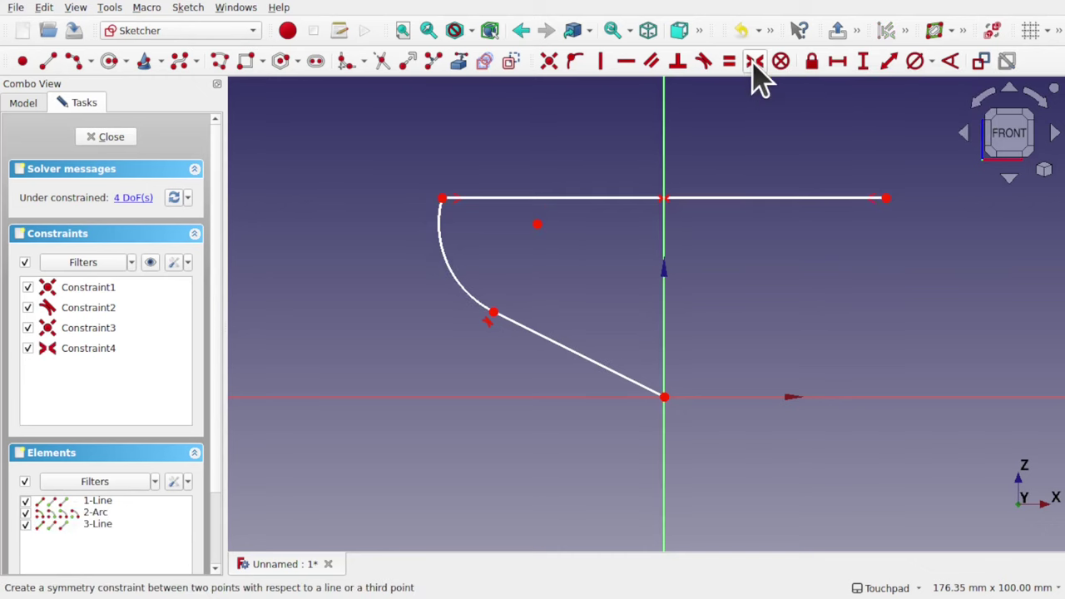
pyautogui.click(462, 282)
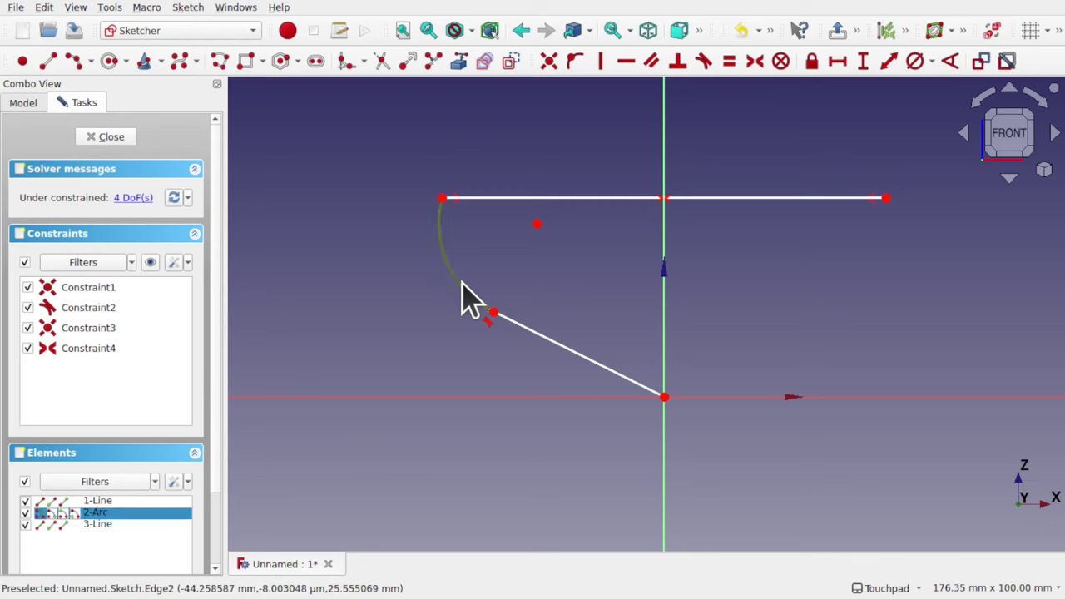
pyautogui.click(584, 373)
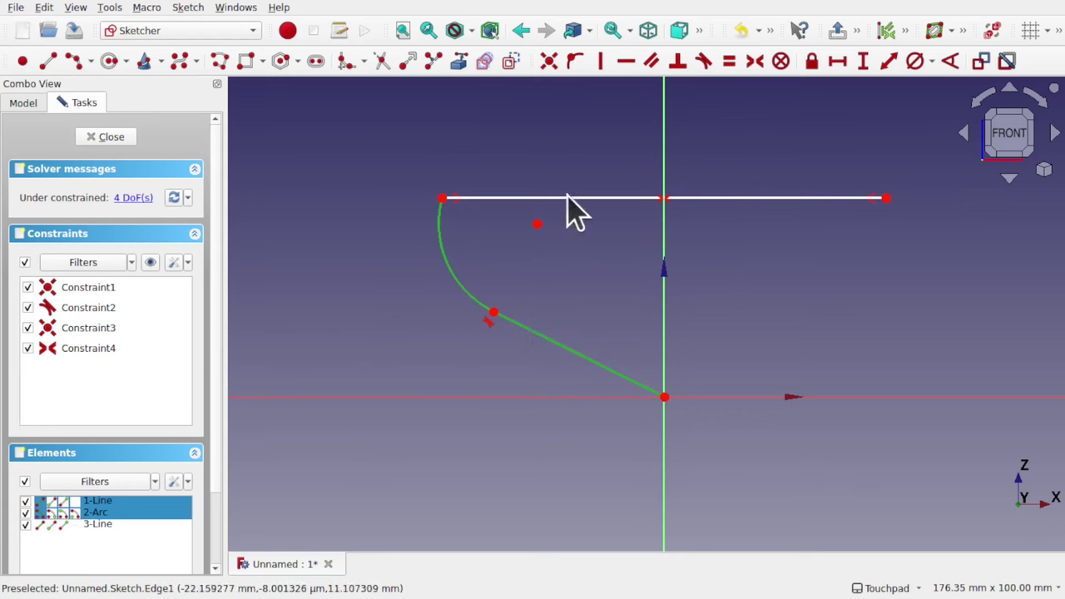
# Mirror the bow arc and sloped line across the vertical axis
pyautogui.click(186, 8)
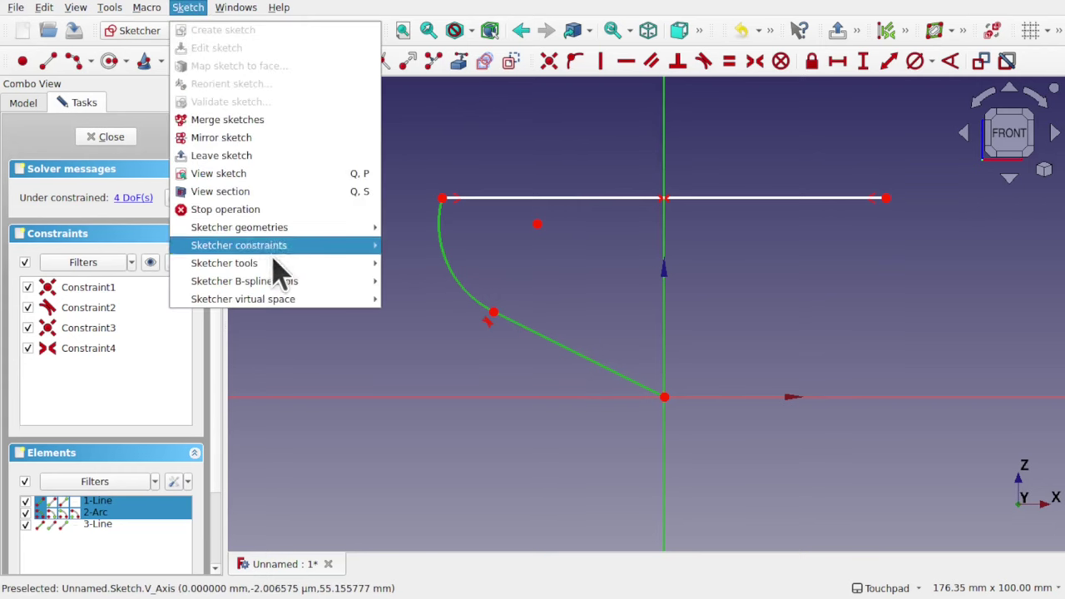
pyautogui.moveTo(275, 263)
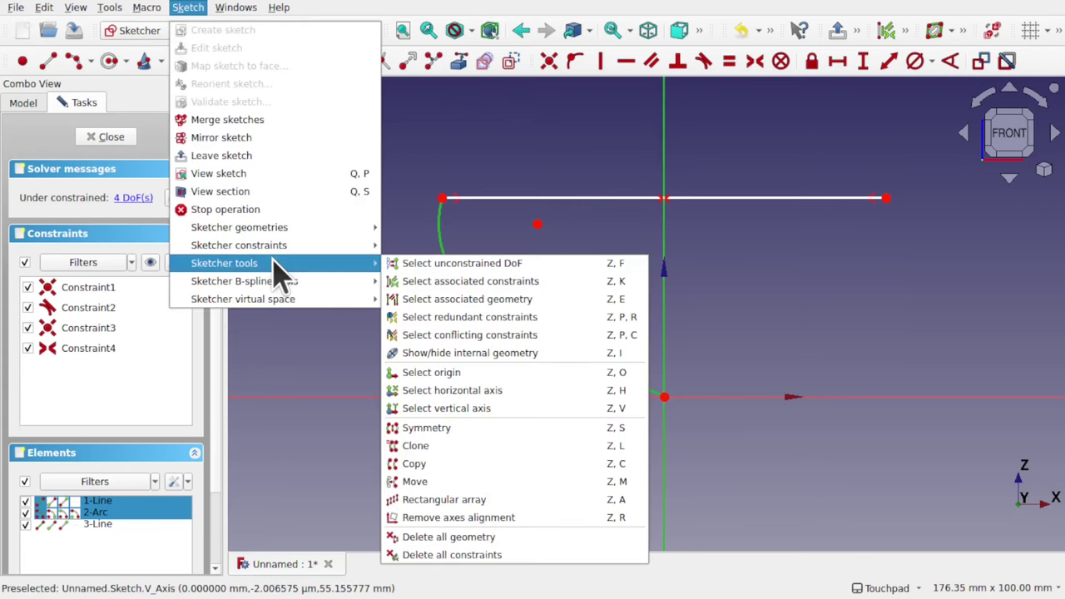
pyautogui.click(453, 430)
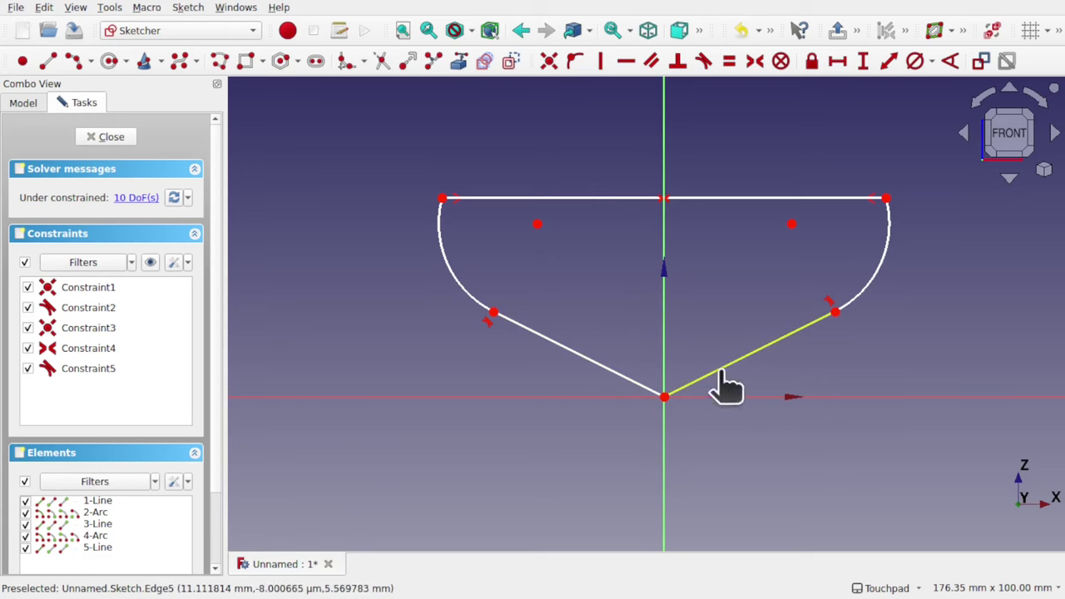
# Undo an accidental drag of the mirrored bottom line and box-select the keel vertex endpoints
pyautogui.moveTo(722, 372); pyautogui.dragTo(773, 396)
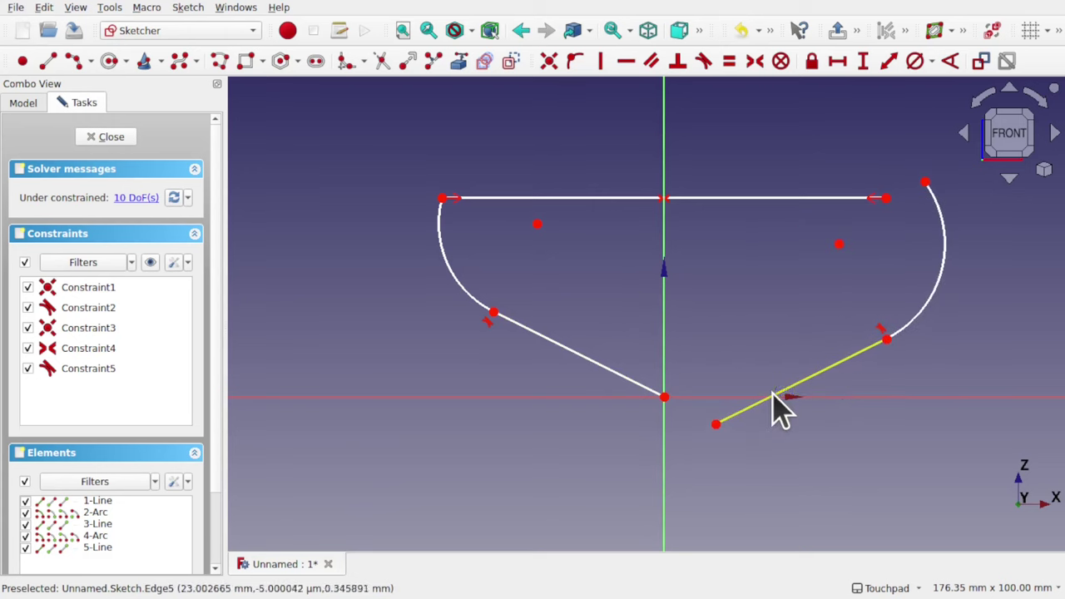
pyautogui.hotkey('ctrl', 'z')
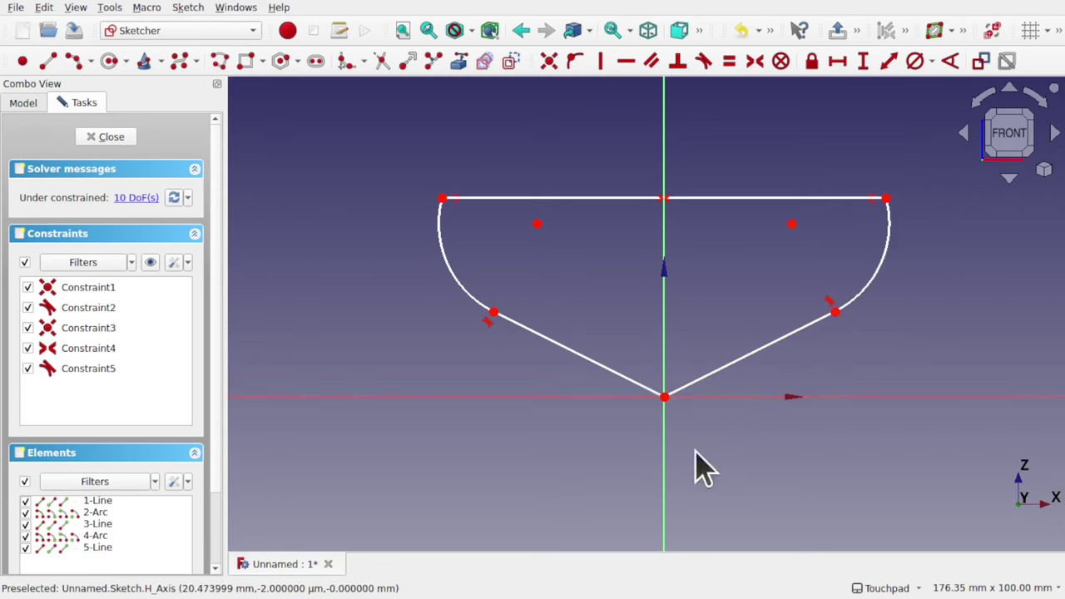
pyautogui.moveTo(624, 336); pyautogui.dragTo(696, 441)
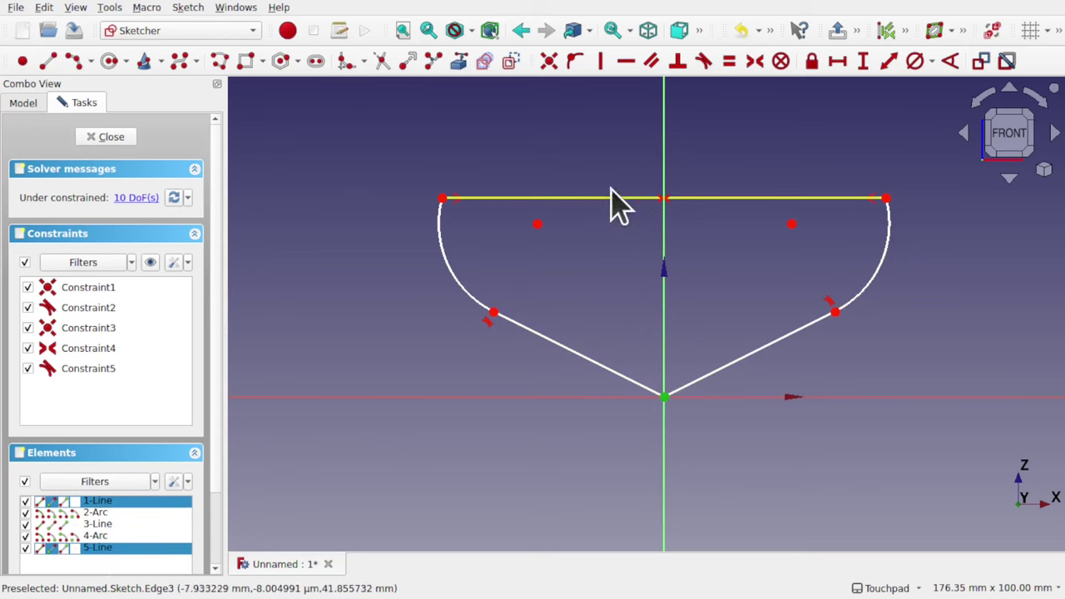
# Make the keel vertex and top-right corner endpoints coincident (6 DoF) and close the sketch
pyautogui.click(549, 62)
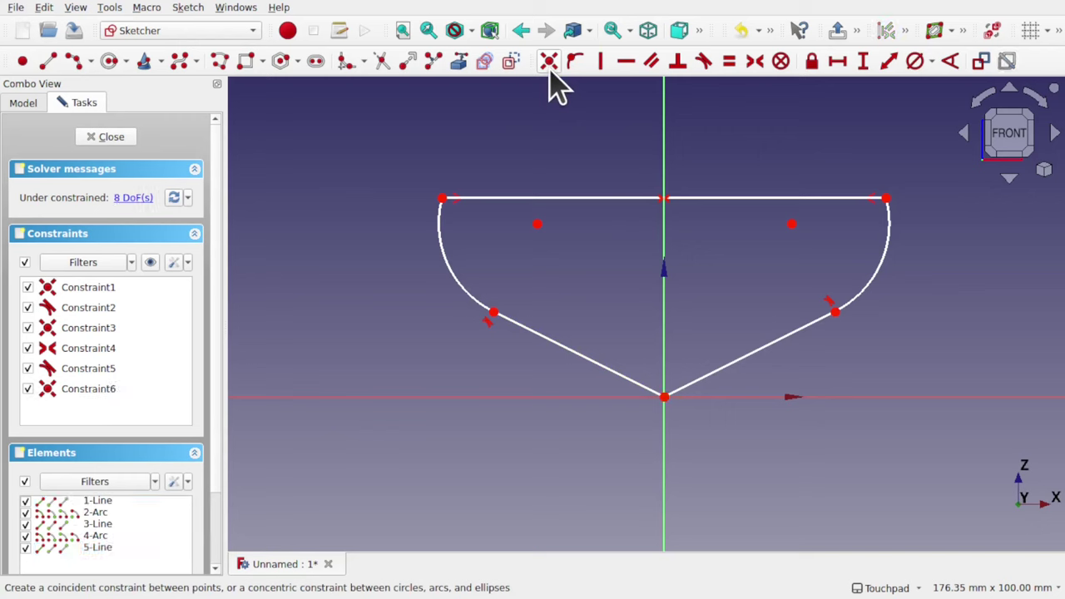
pyautogui.moveTo(850, 143); pyautogui.dragTo(933, 224)
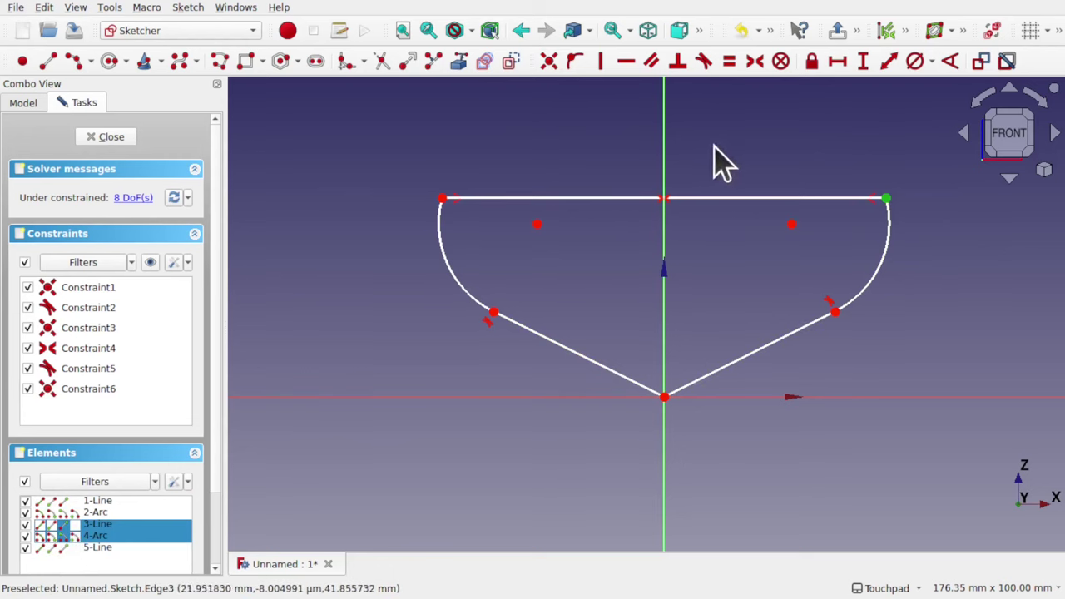
pyautogui.click(550, 69)
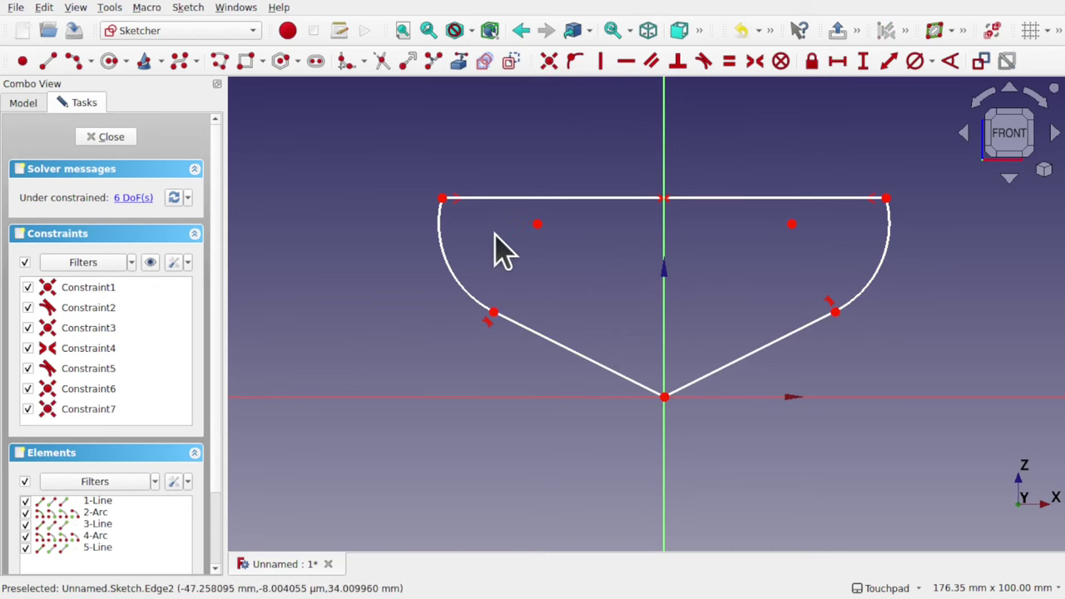
pyautogui.click(103, 137)
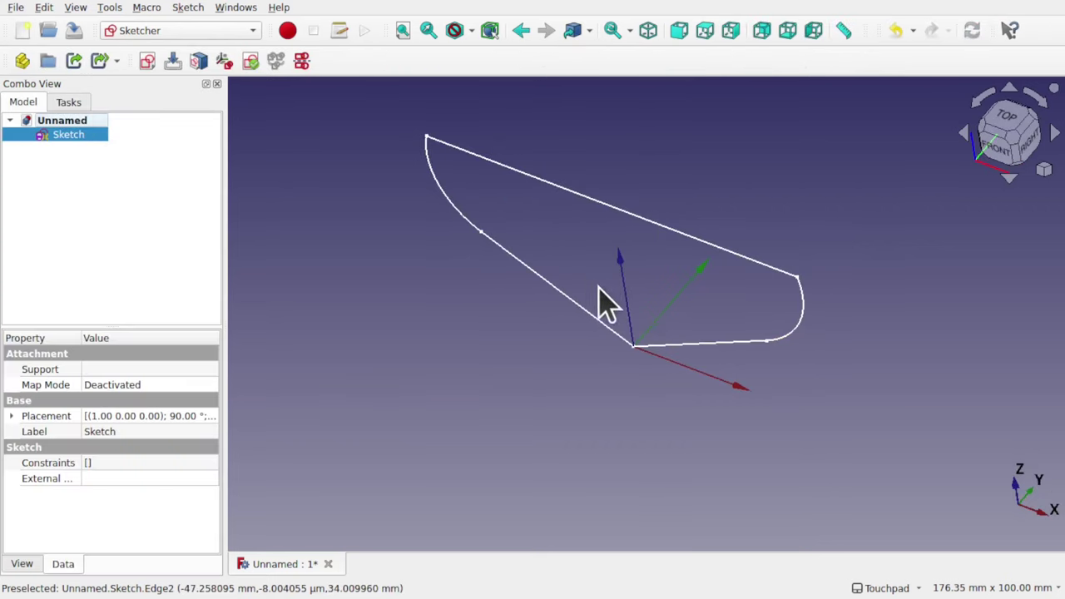
pyautogui.moveTo(607, 304)
pyautogui.keyDown('alt'); pyautogui.mouseDown()
pyautogui.moveTo(666, 231)
pyautogui.moveTo(720, 185)
pyautogui.moveTo(708, 196)
pyautogui.moveTo(749, 344)
pyautogui.moveTo(674, 374)
pyautogui.moveTo(734, 342)
pyautogui.moveTo(566, 283)
pyautogui.moveTo(551, 147)
pyautogui.mouseUp(); pyautogui.keyUp('alt')
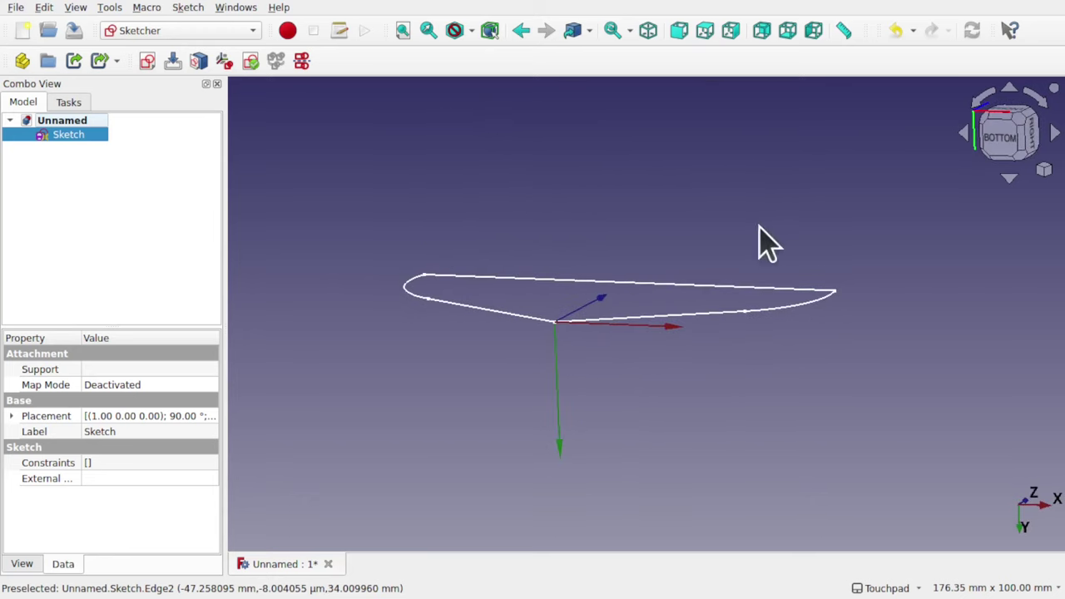
pyautogui.moveTo(591, 250)
pyautogui.keyDown('alt'); pyautogui.mouseDown()
pyautogui.moveTo(616, 286)
pyautogui.moveTo(308, 157)
pyautogui.mouseUp(); pyautogui.keyUp('alt')
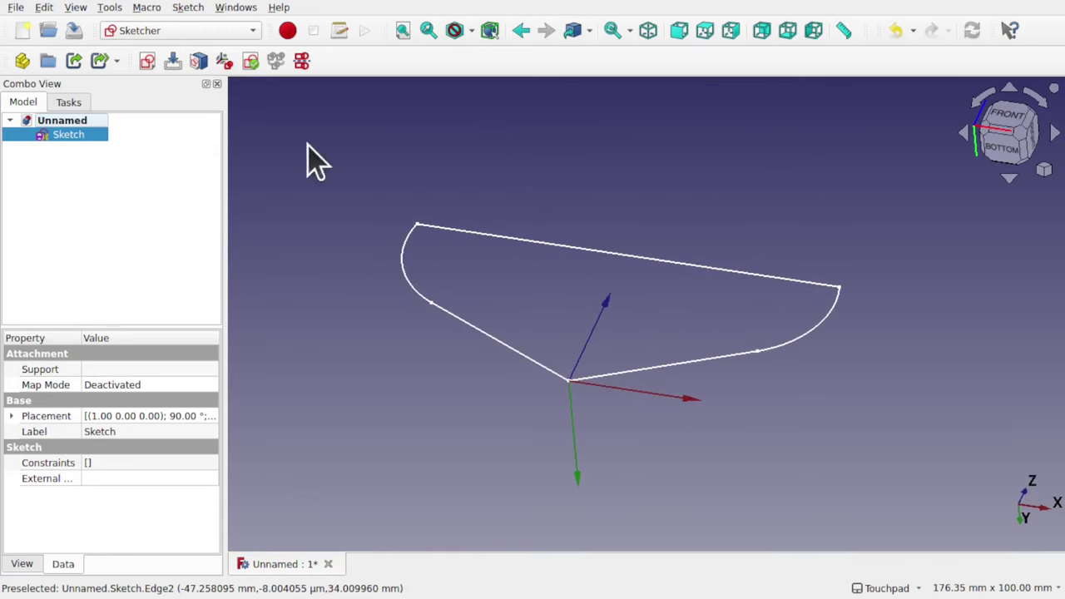
pyautogui.click(153, 61)
pyautogui.click(579, 334)
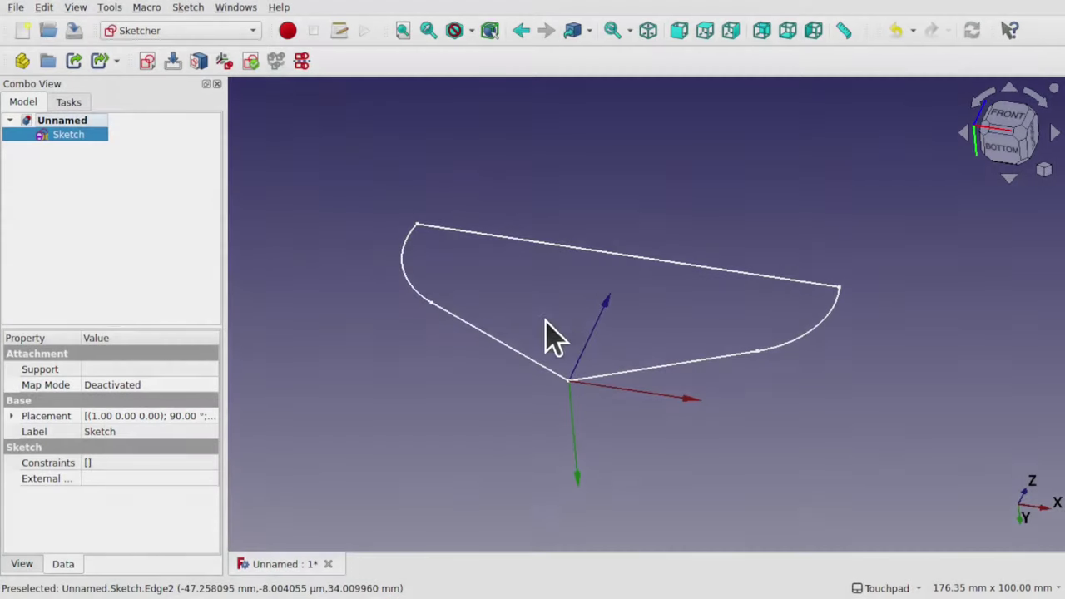
pyautogui.click(366, 158)
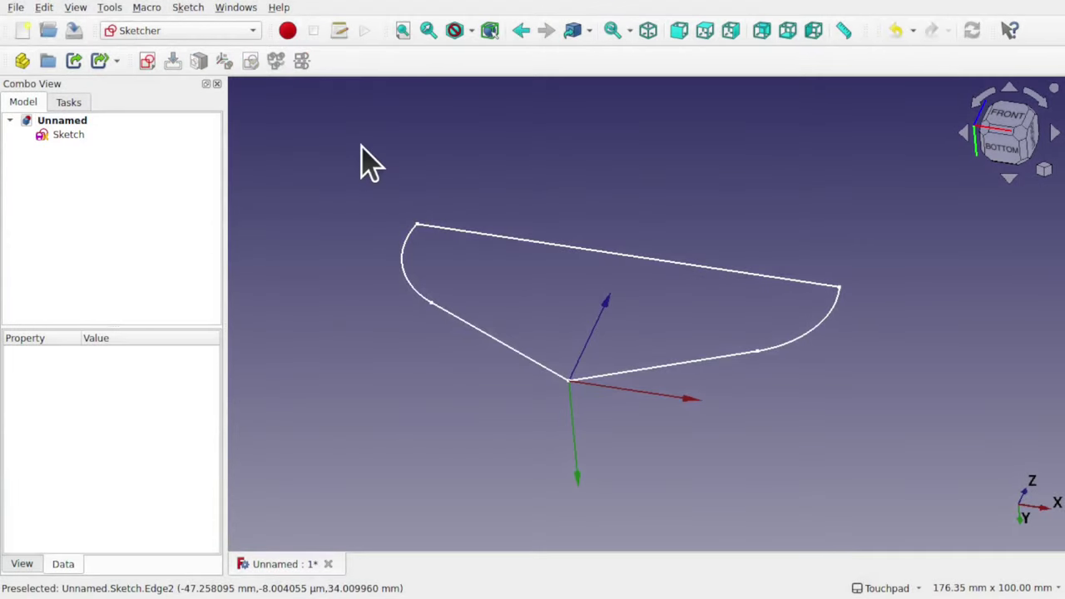
# Create Sketch001 on the XY plane and tilt the view to a front angle
pyautogui.click(147, 64)
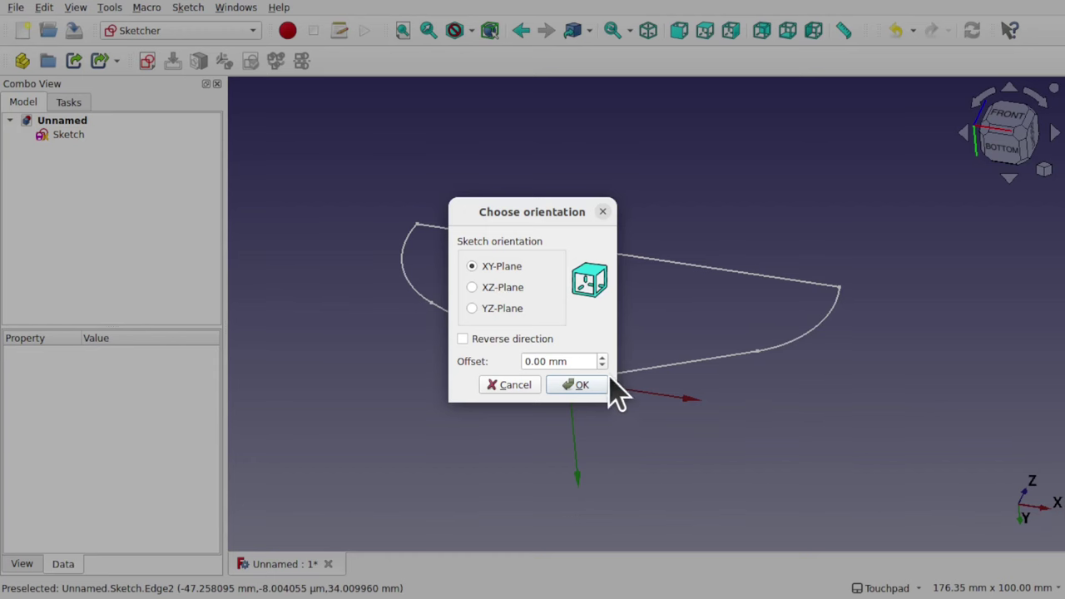
pyautogui.click(589, 384)
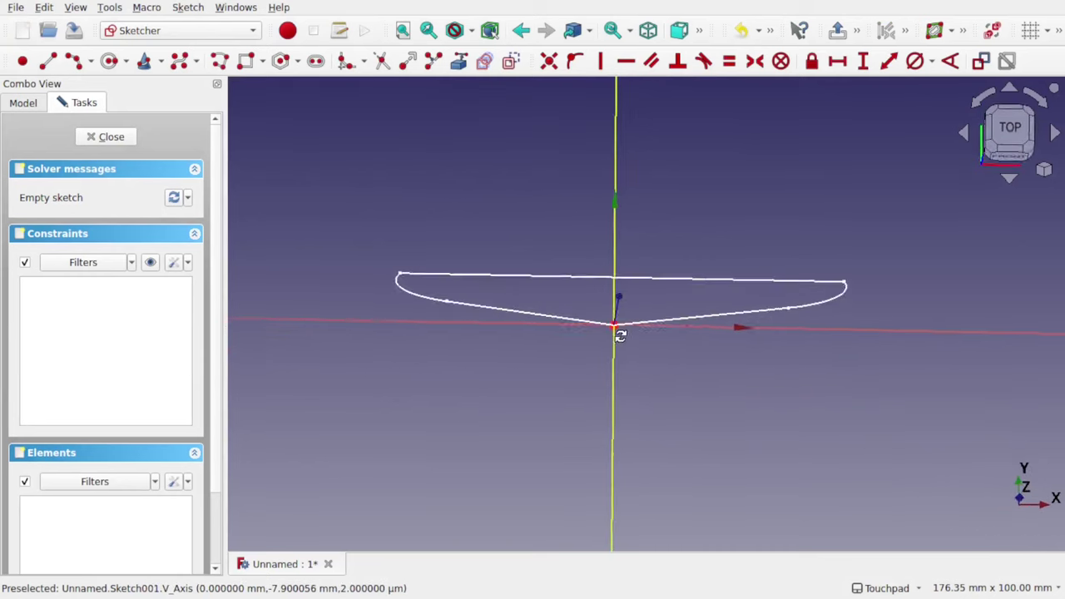
pyautogui.moveTo(619, 334); pyautogui.dragTo(630, 361, button='middle')
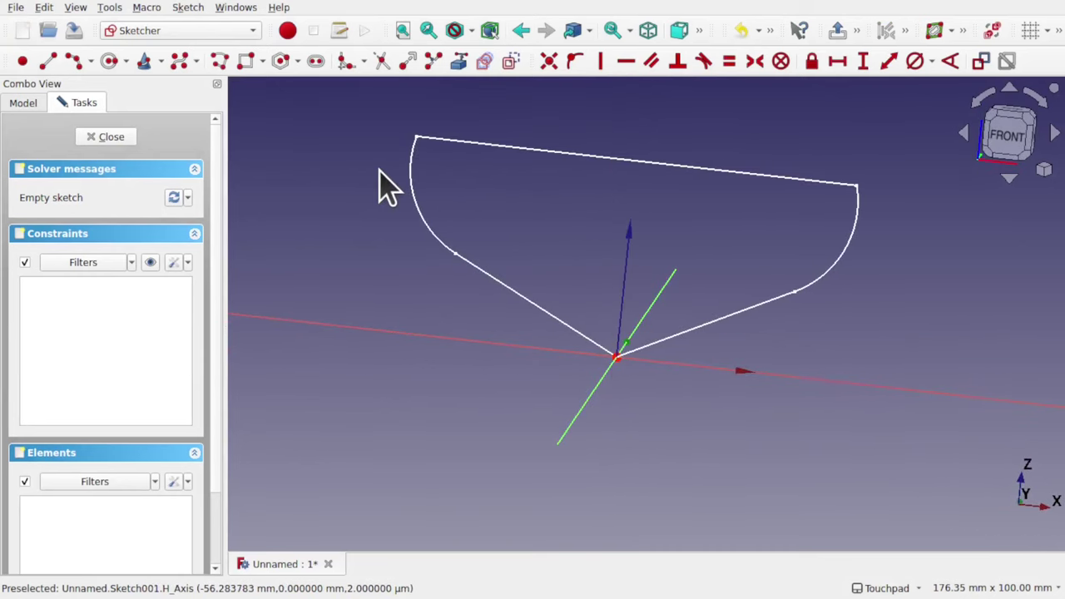
# Close the empty Sketch001 and delete it, leaving only the hull cross-section Sketch
pyautogui.click(110, 138)
pyautogui.click(107, 146)
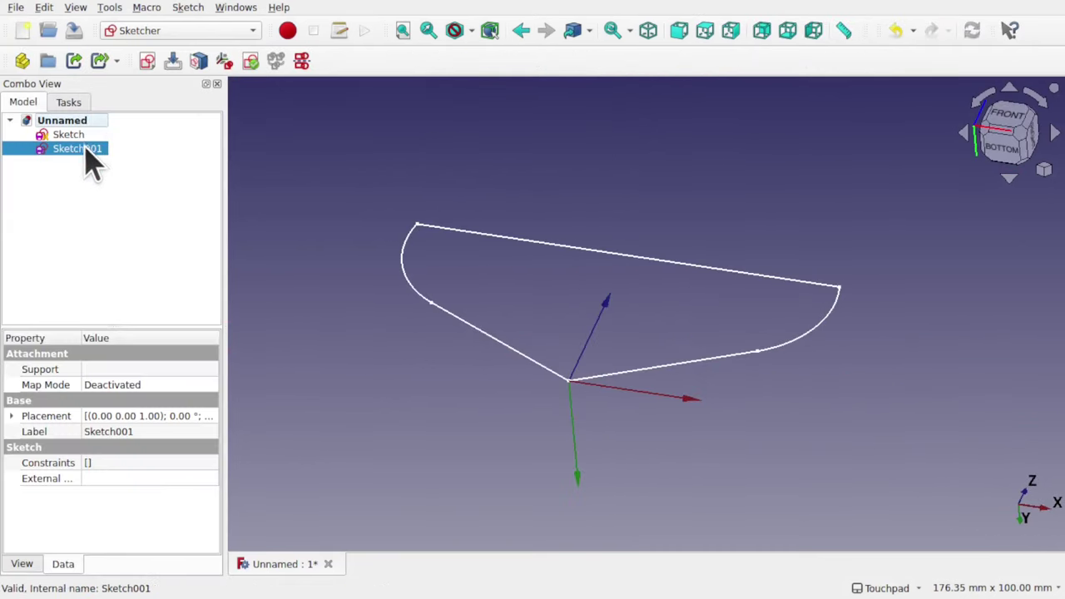
pyautogui.press('Delete')
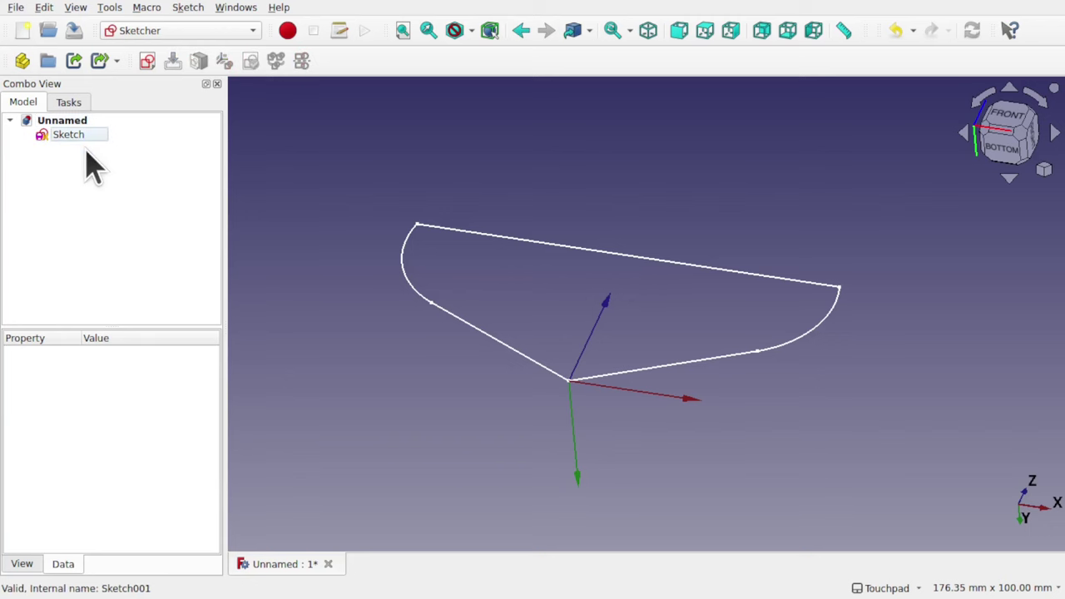
pyautogui.moveTo(451, 221)
pyautogui.mouseDown(button='middle')
pyautogui.moveTo(523, 253)
pyautogui.moveTo(571, 345)
pyautogui.mouseUp(button='middle')
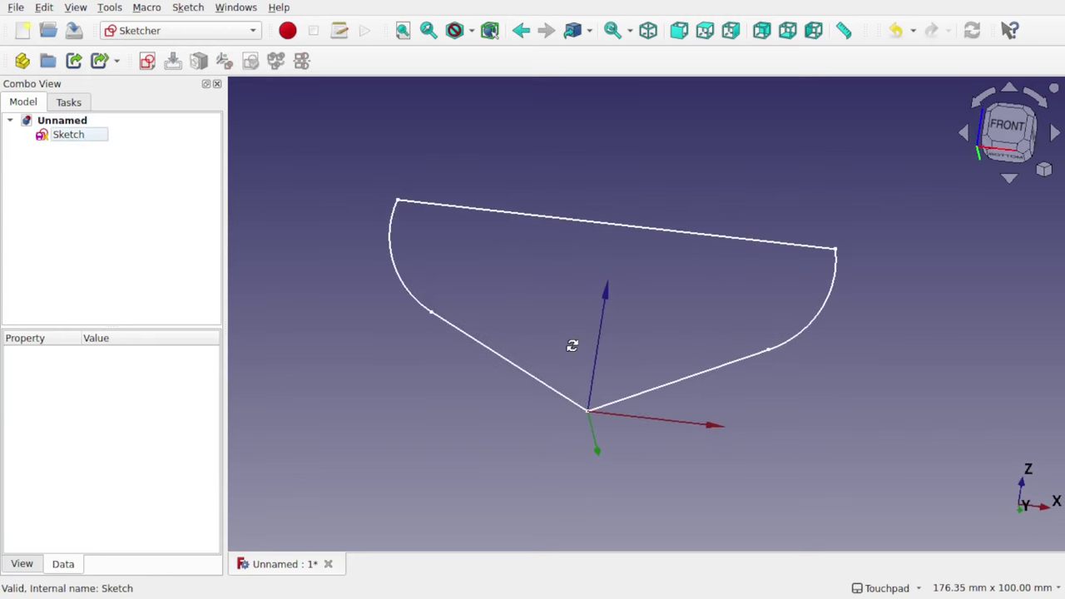
# Reopen the cross-section Sketch, box-select all its geometry, start Move, then cancel it
pyautogui.doubleClick(71, 138)
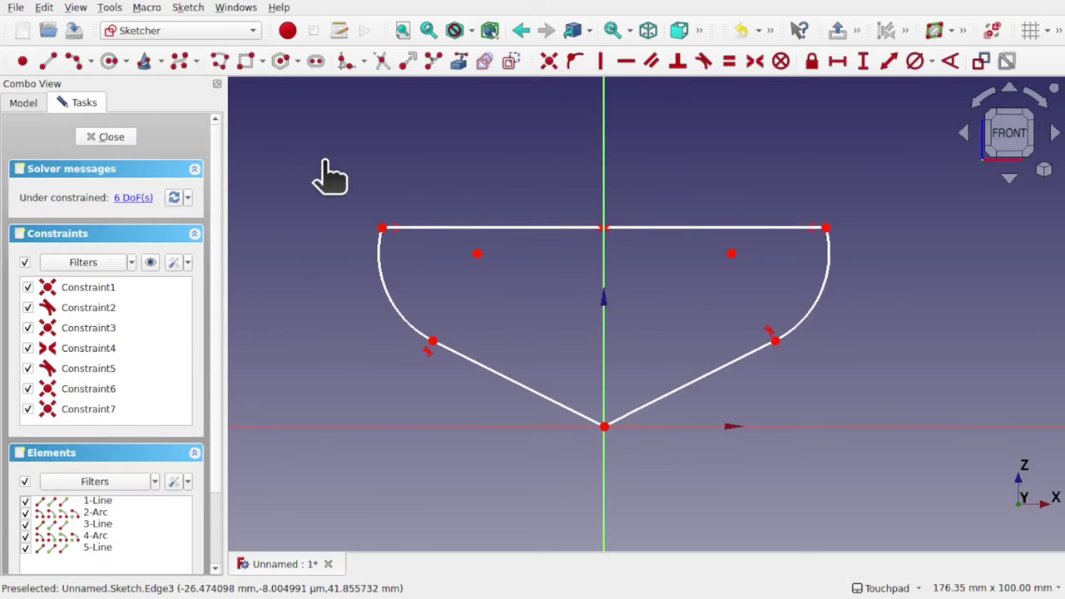
pyautogui.moveTo(321, 164); pyautogui.dragTo(896, 540)
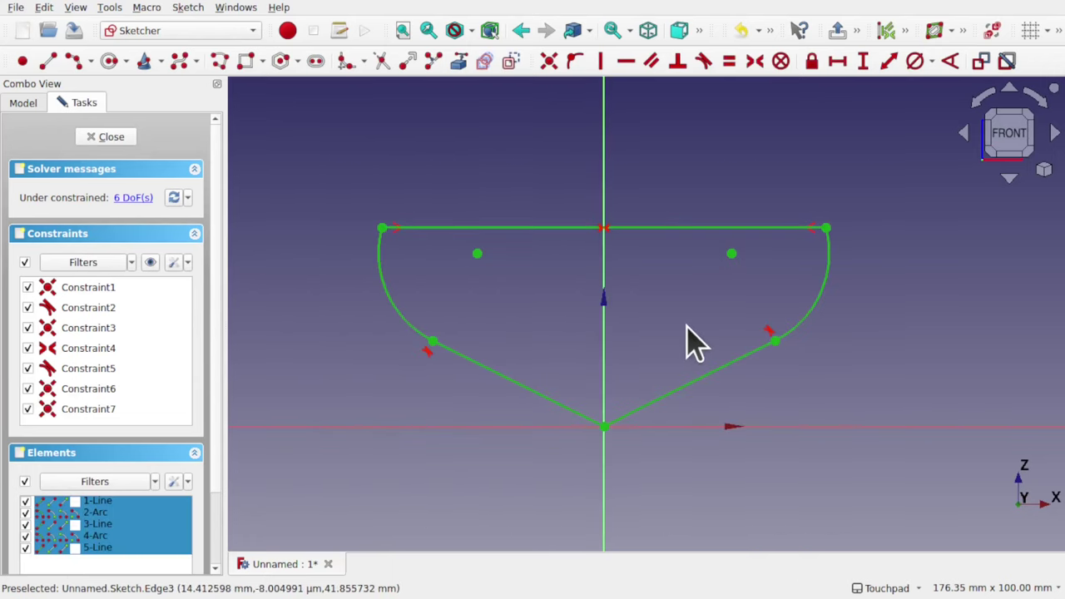
pyautogui.click(189, 10)
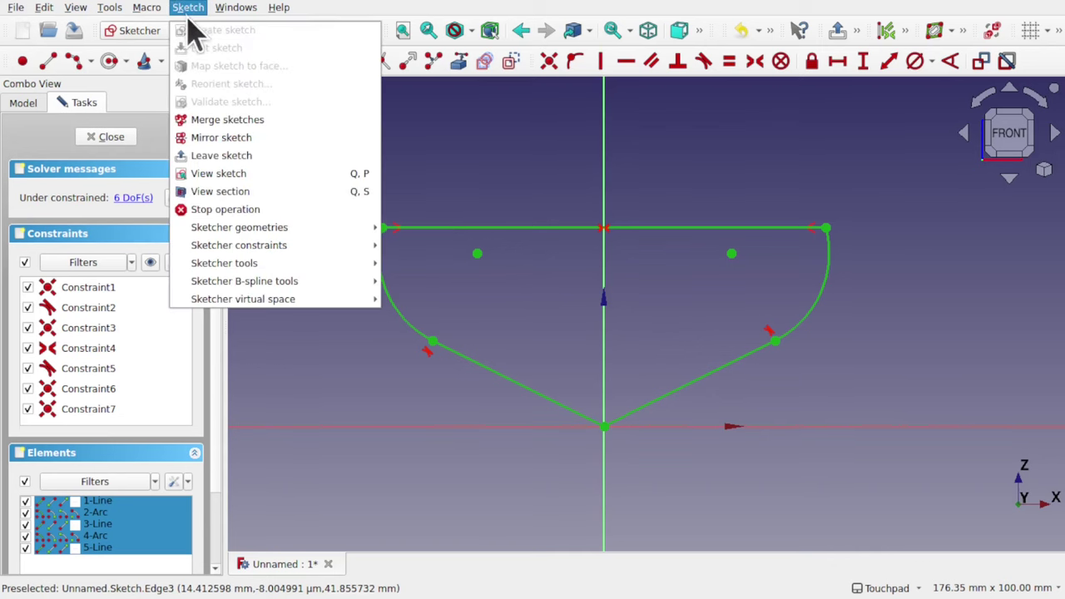
pyautogui.moveTo(297, 265)
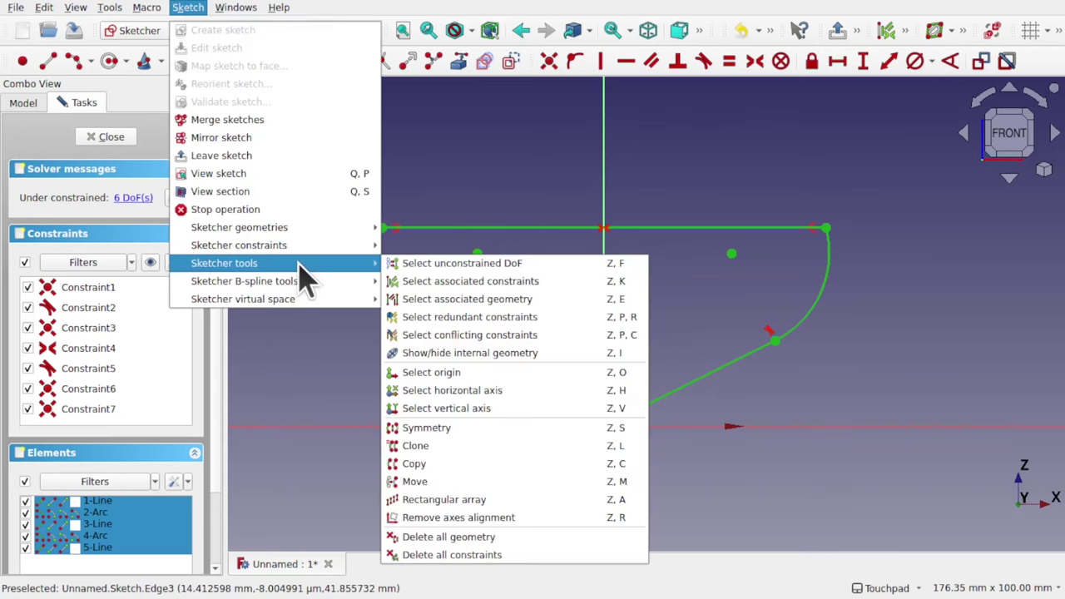
pyautogui.click(447, 484)
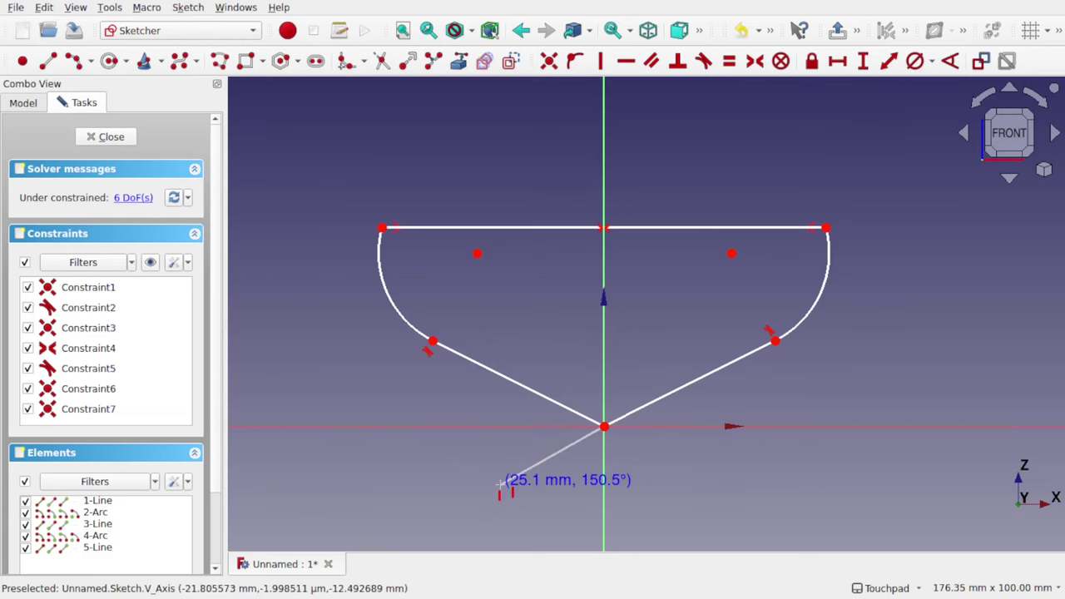
pyautogui.press('Escape')
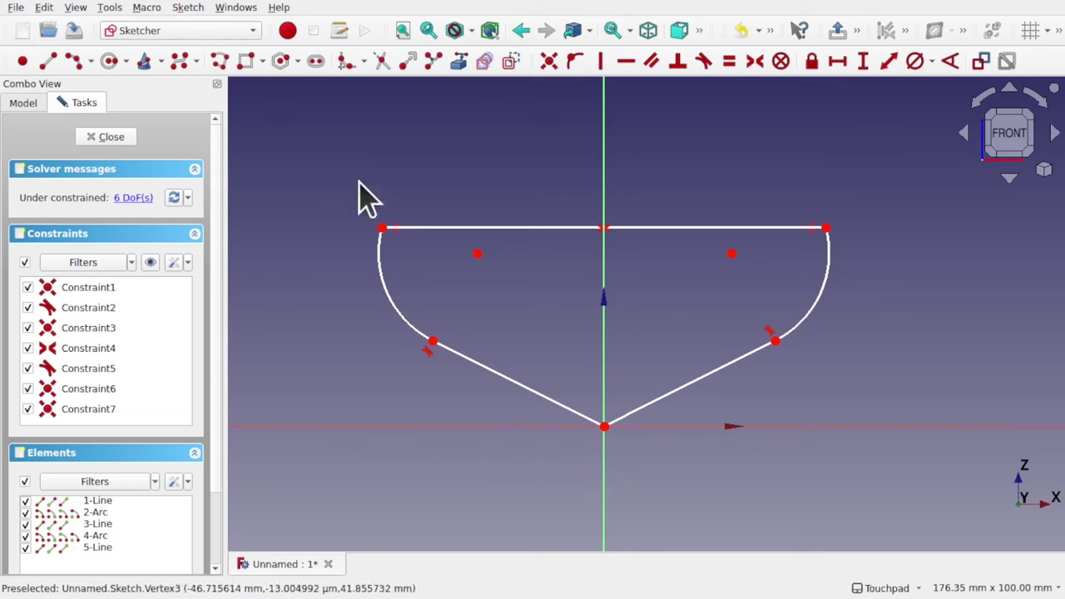
# Box-select the whole V-bottom cross-section and start the Sketcher Copy tool on it
pyautogui.moveTo(329, 176)
pyautogui.mouseDown()
pyautogui.moveTo(844, 414)
pyautogui.moveTo(882, 459)
pyautogui.mouseUp()
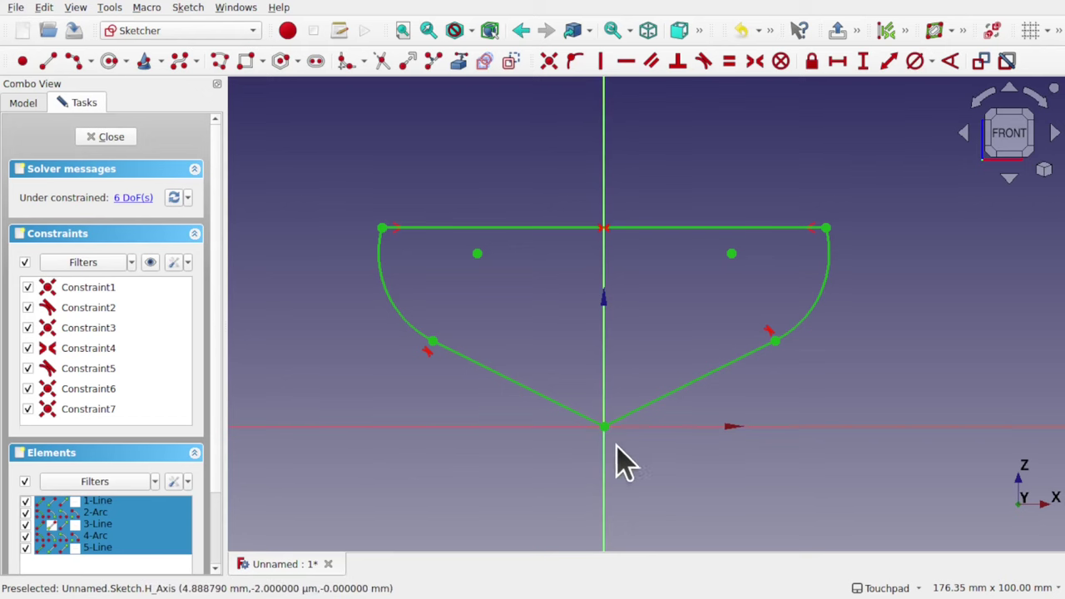
pyautogui.click(587, 419)
pyautogui.click(486, 516)
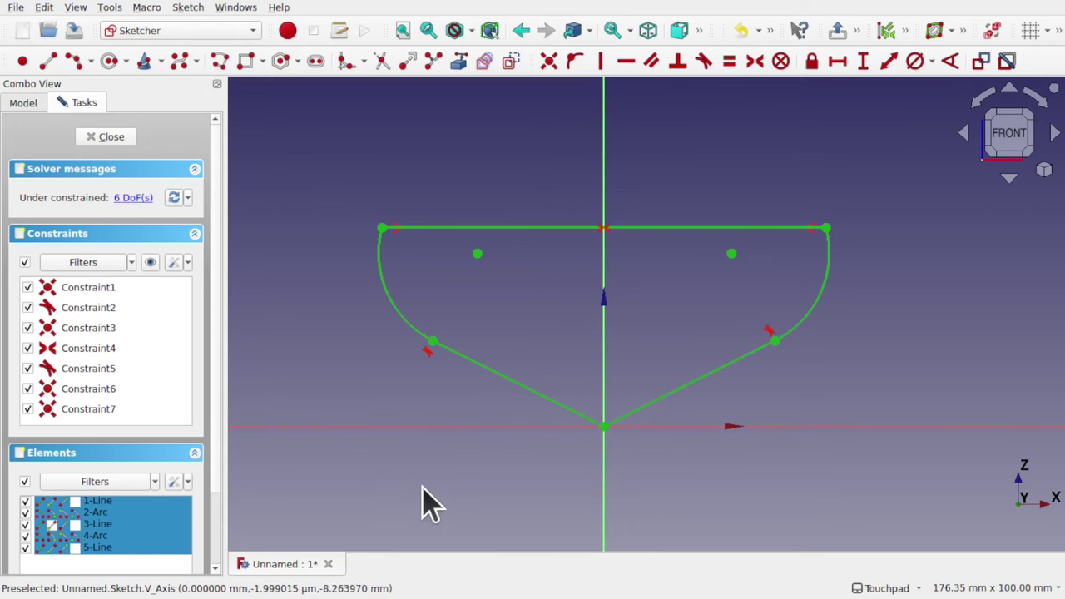
pyautogui.click(186, 7)
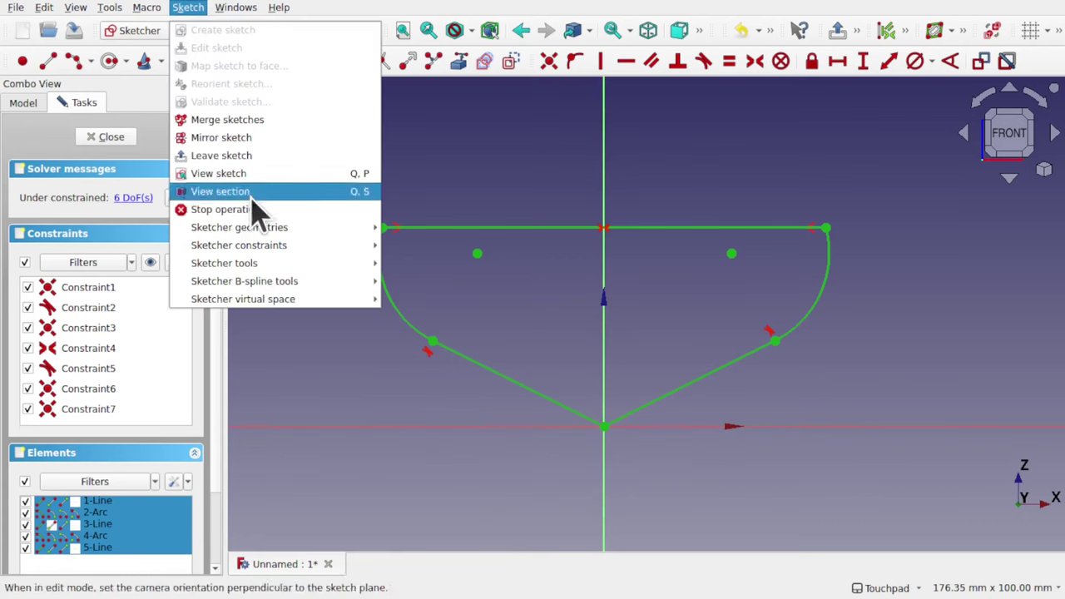
pyautogui.moveTo(298, 270)
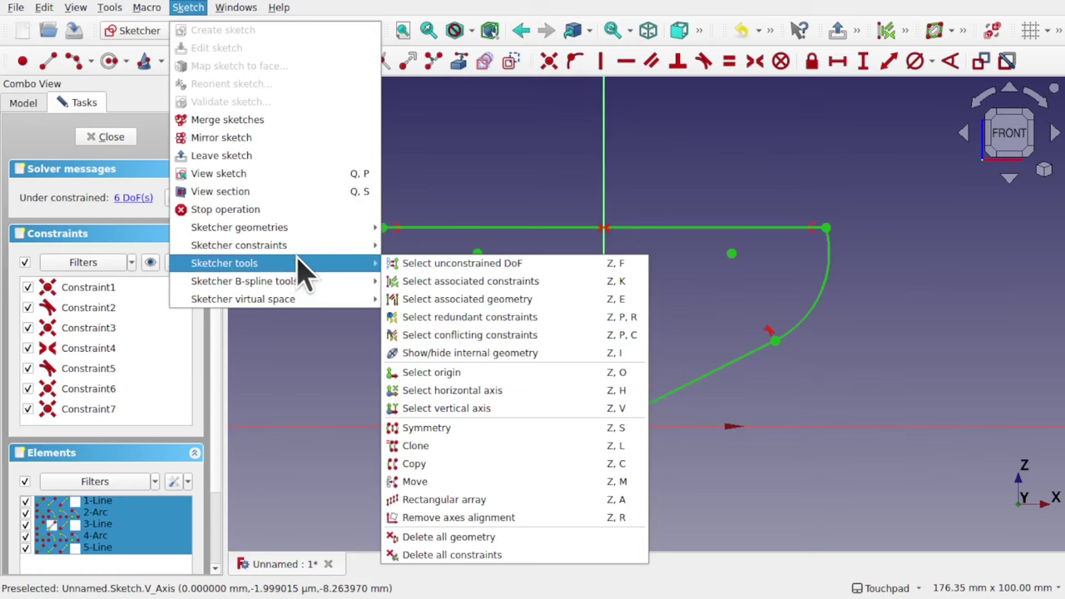
pyautogui.click(459, 465)
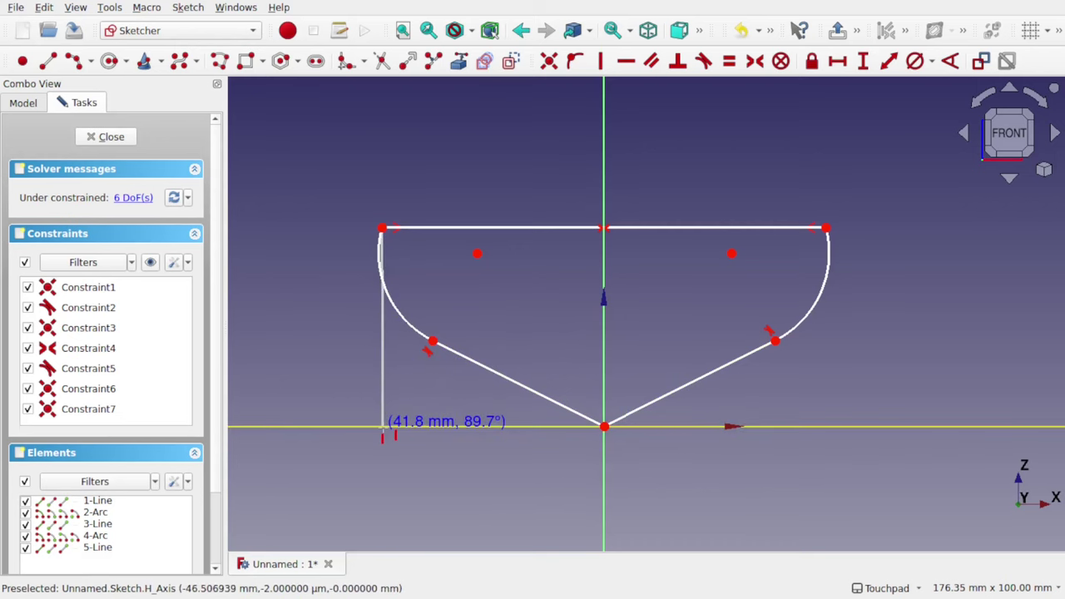
# Place the profile copy with its top edge on the horizontal axis
pyautogui.click(382, 427)
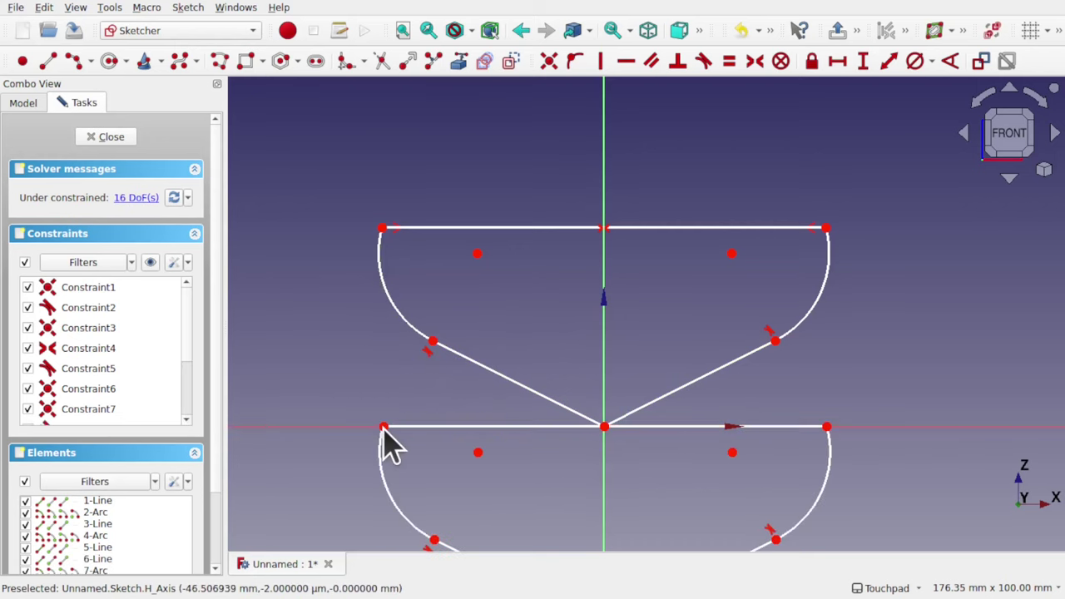
pyautogui.scroll(-4, 618, 361)
pyautogui.scroll(4, 618, 361)
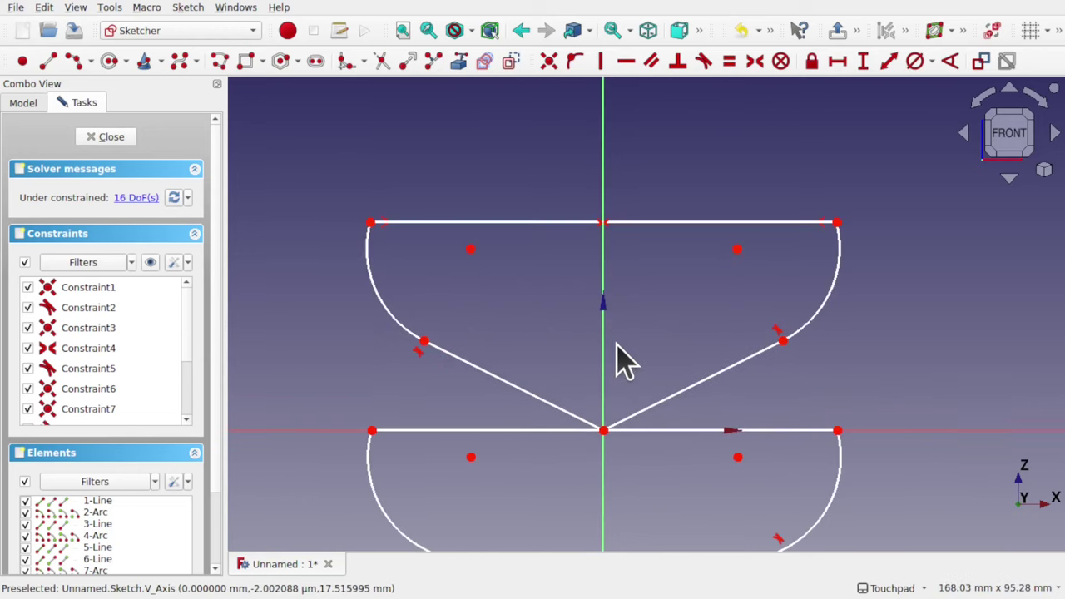
# Box-select the upper original profile's lines and arcs and delete them
pyautogui.moveTo(276, 153)
pyautogui.mouseDown()
pyautogui.moveTo(779, 340)
pyautogui.moveTo(834, 243)
pyautogui.moveTo(943, 430)
pyautogui.moveTo(936, 417)
pyautogui.mouseUp()
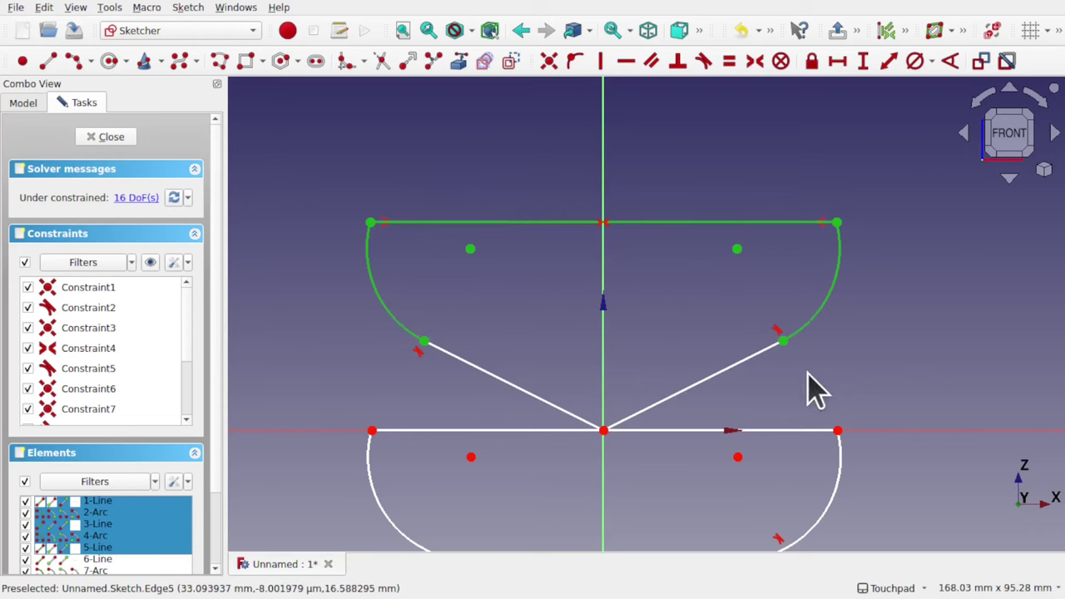
pyautogui.click(832, 394)
pyautogui.moveTo(855, 397); pyautogui.dragTo(337, 166)
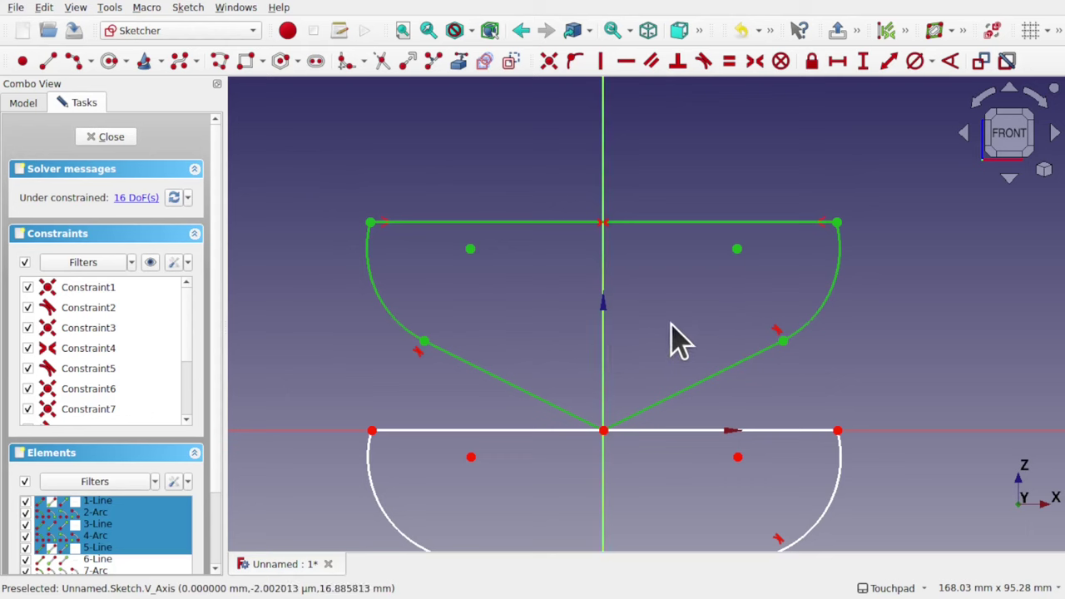
pyautogui.press('Delete')
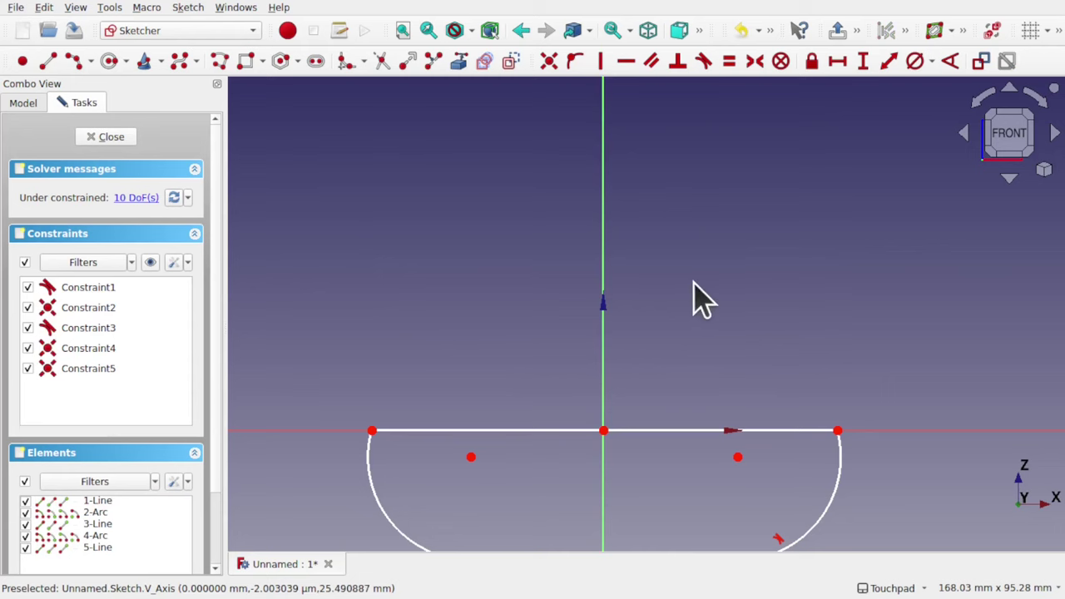
# Constrain both deck-line endpoints onto the horizontal axis with Point-on-object
pyautogui.scroll(-5, 697, 297)
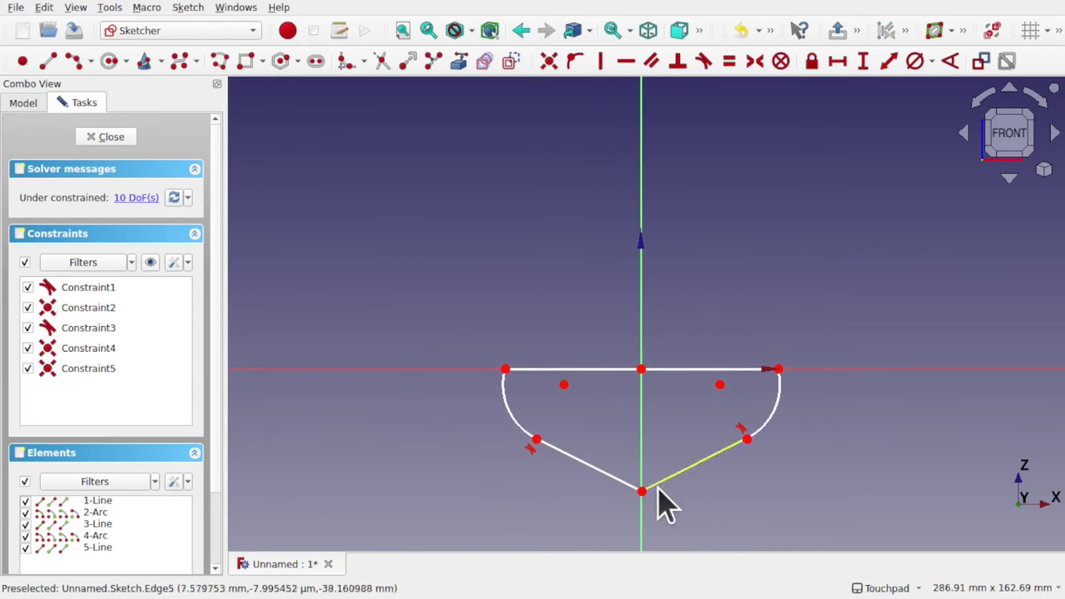
pyautogui.scroll(4, 687, 331)
pyautogui.scroll(-1, 690, 328)
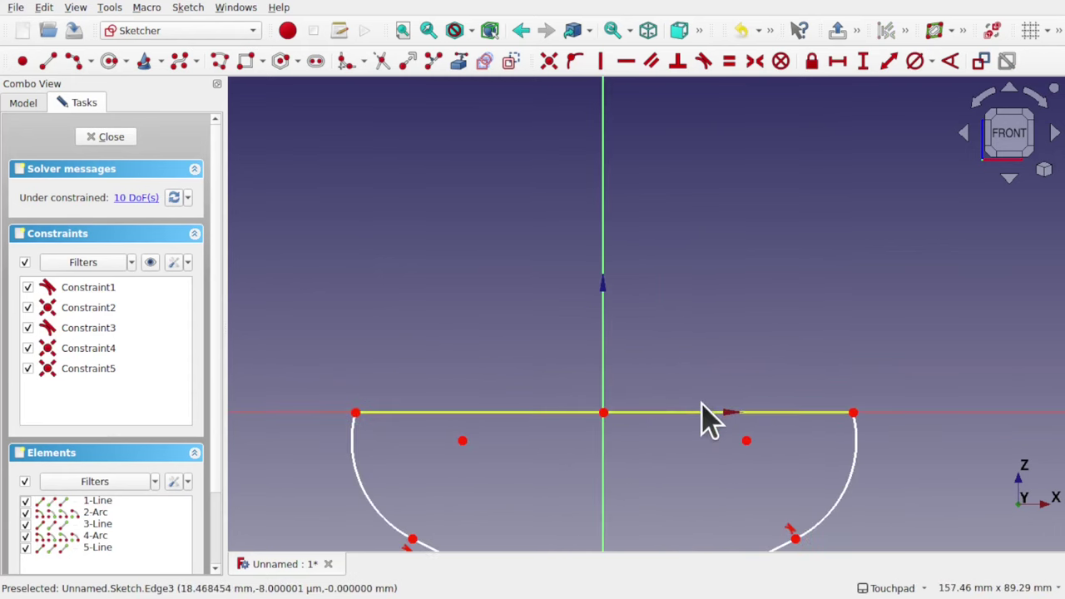
pyautogui.click(356, 413)
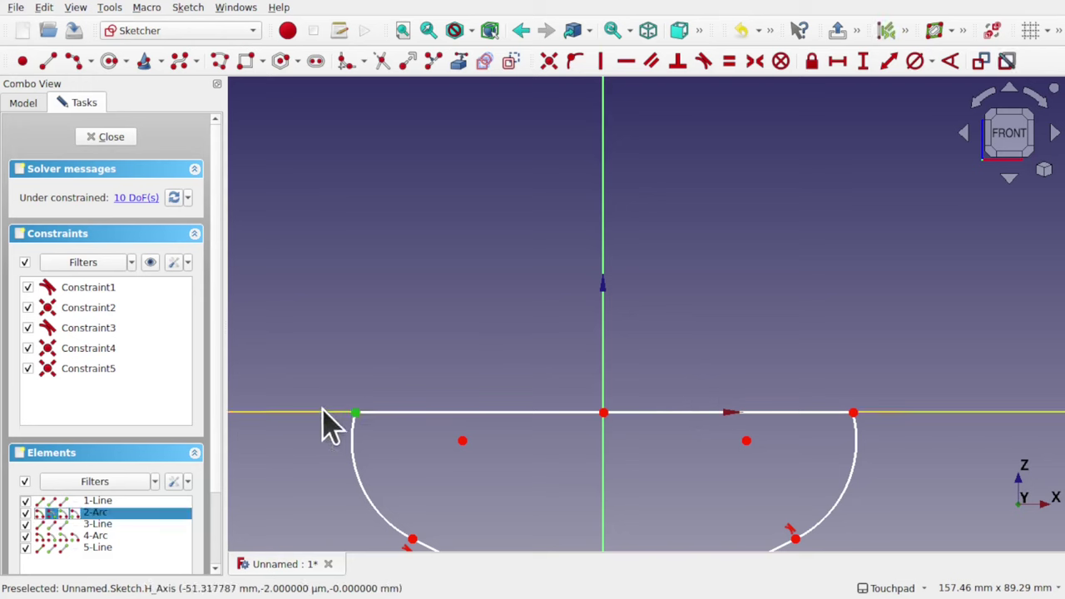
pyautogui.click(322, 410)
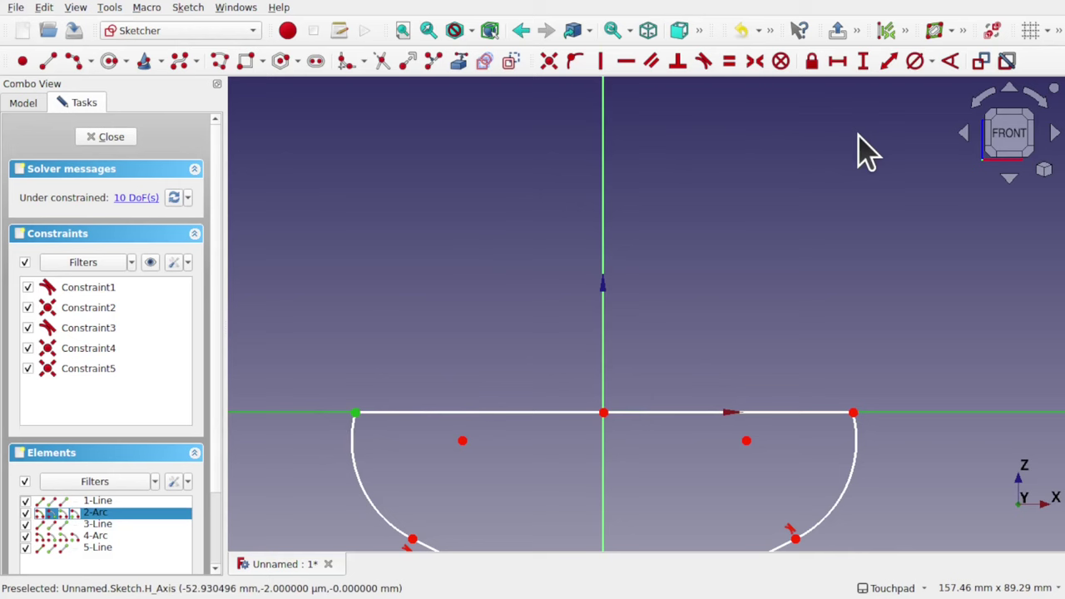
pyautogui.click(570, 60)
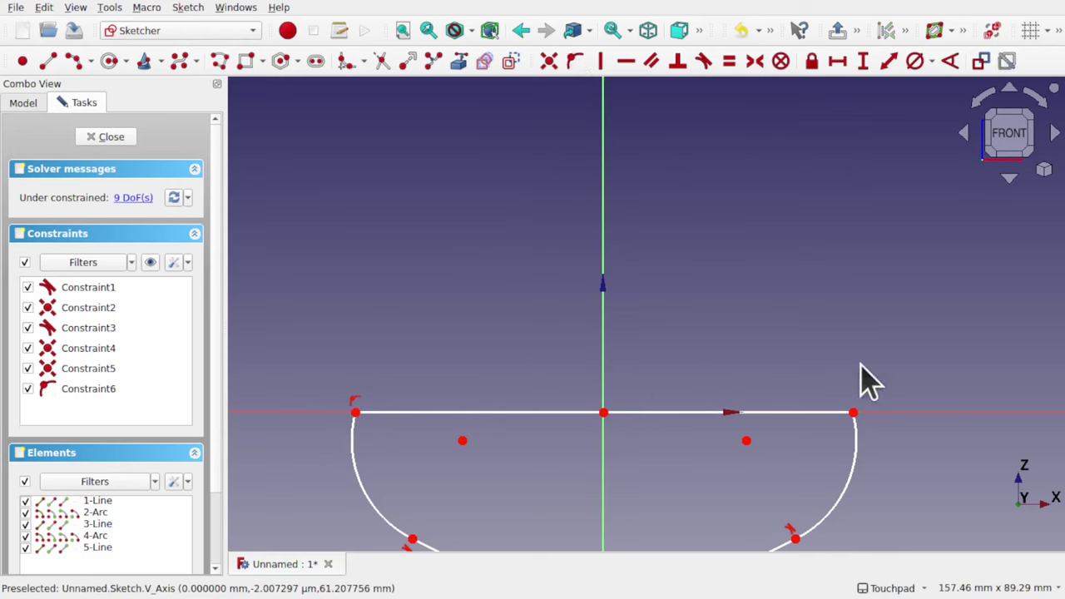
pyautogui.click(857, 411)
pyautogui.click(920, 411)
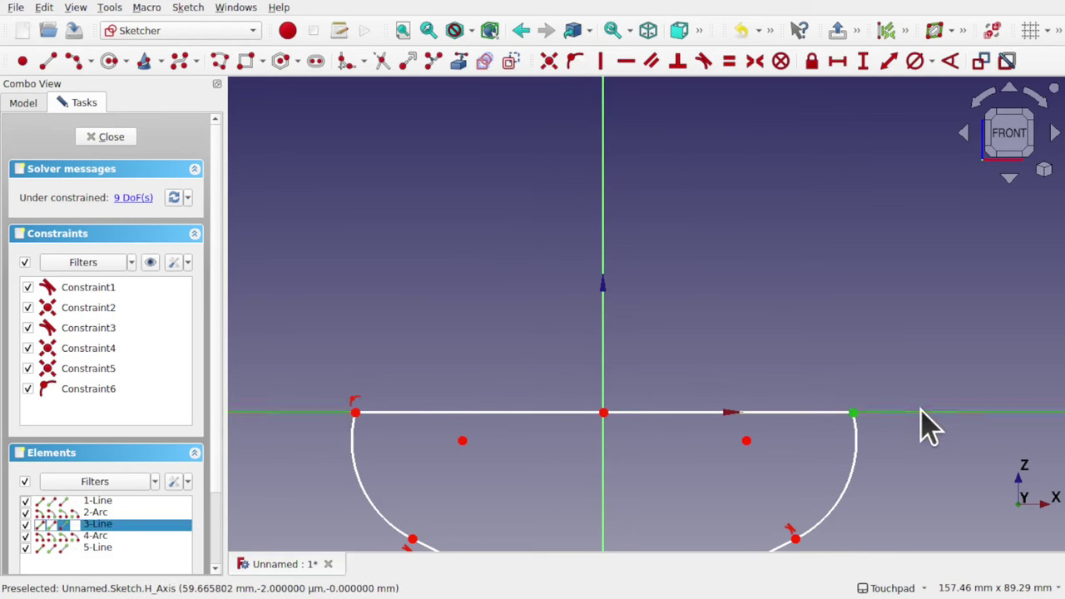
pyautogui.click(576, 65)
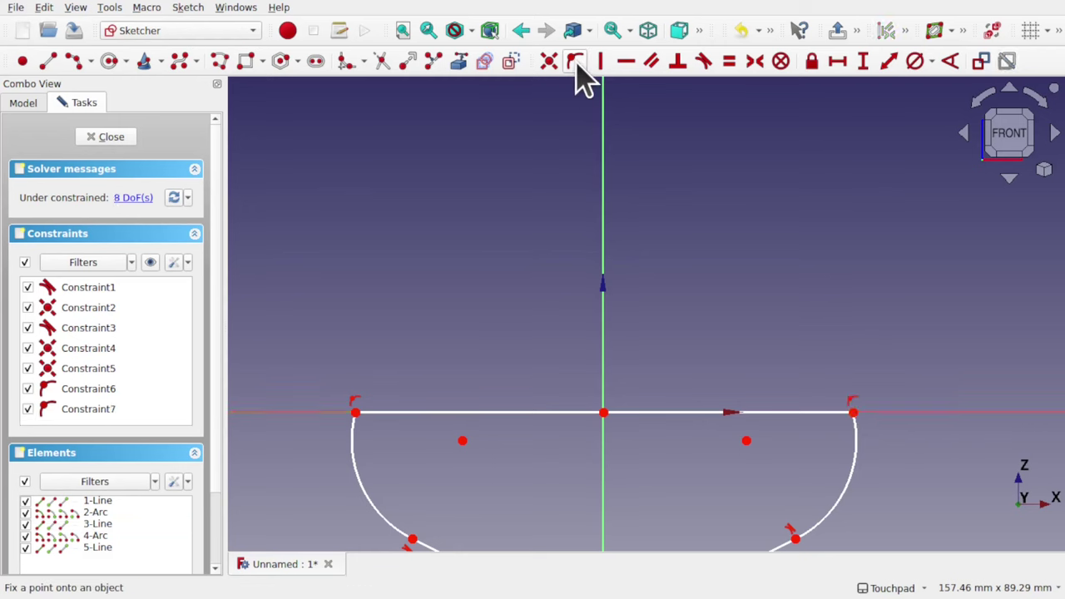
# Make the two deck-line endpoints symmetric about the vertical axis
pyautogui.click(354, 414)
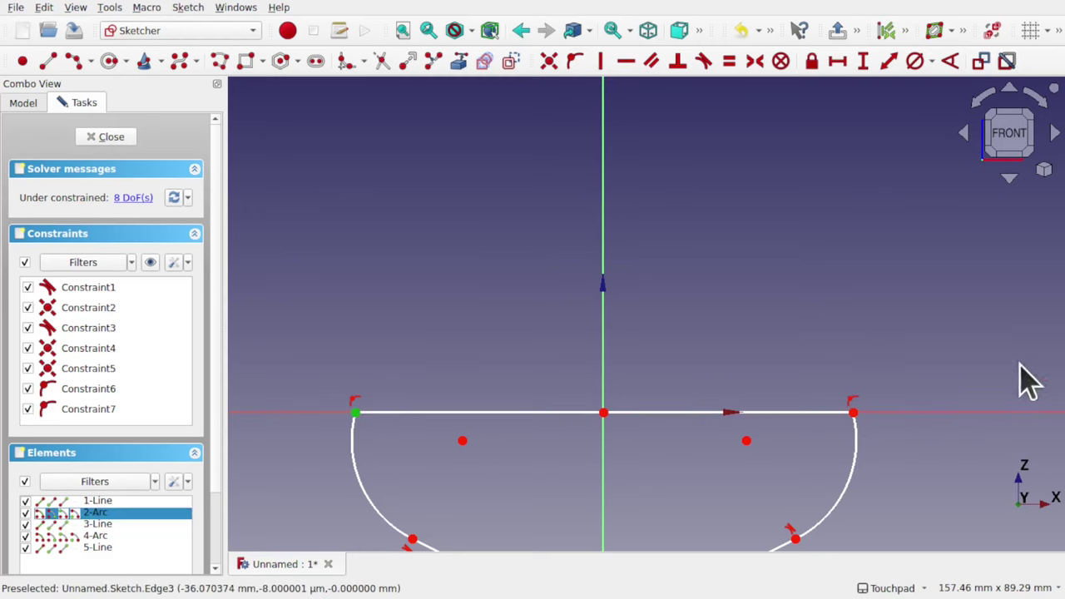
pyautogui.click(855, 413)
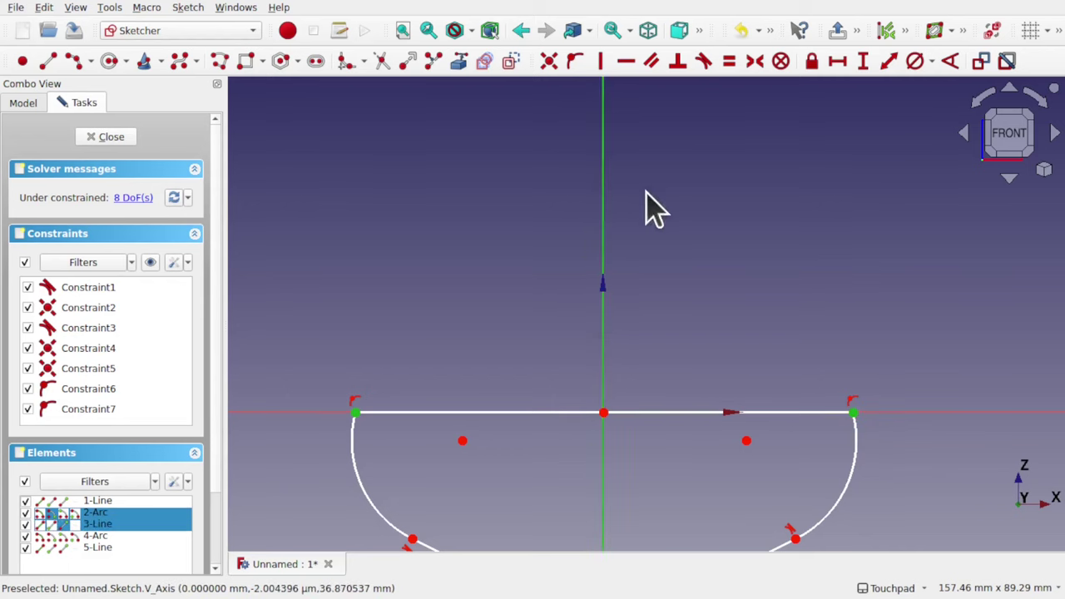
pyautogui.click(754, 64)
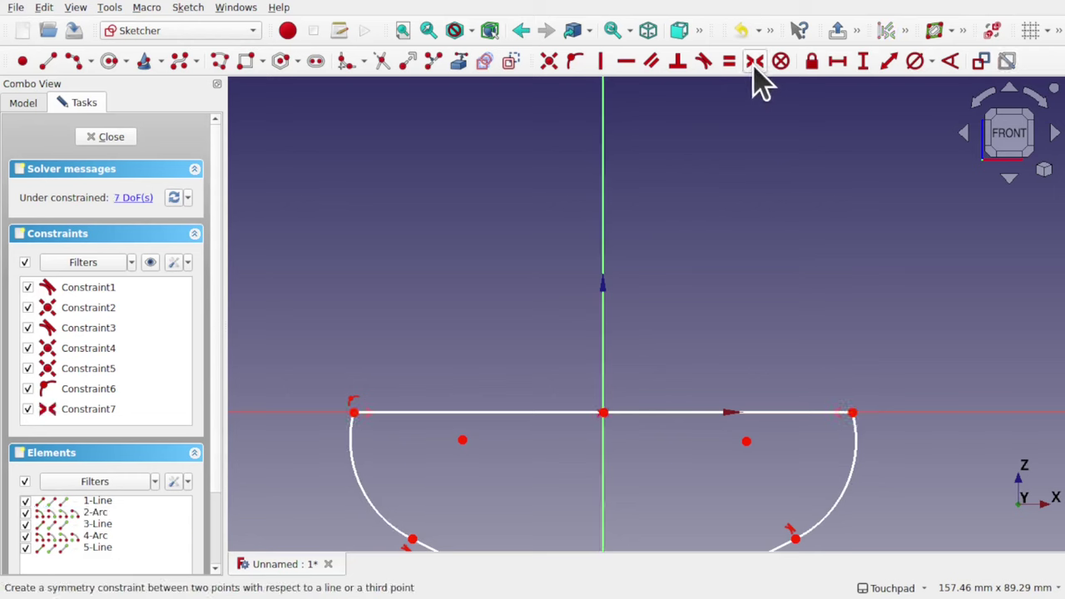
pyautogui.scroll(-2, 706, 304)
pyautogui.scroll(-1, 706, 304)
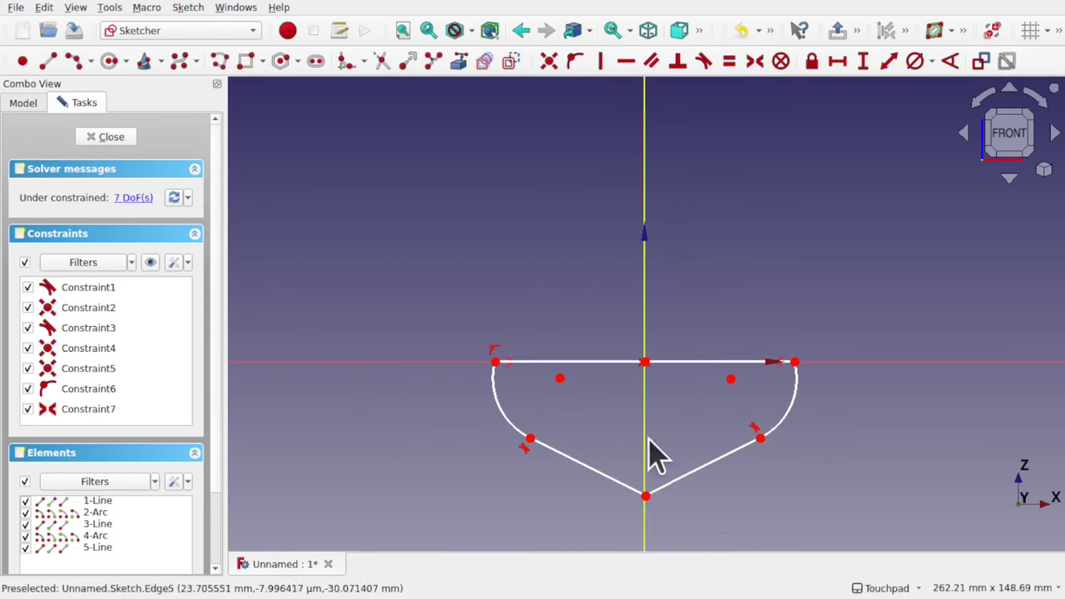
# Close the cross-section sketch and pan it back into view
pyautogui.click(109, 138)
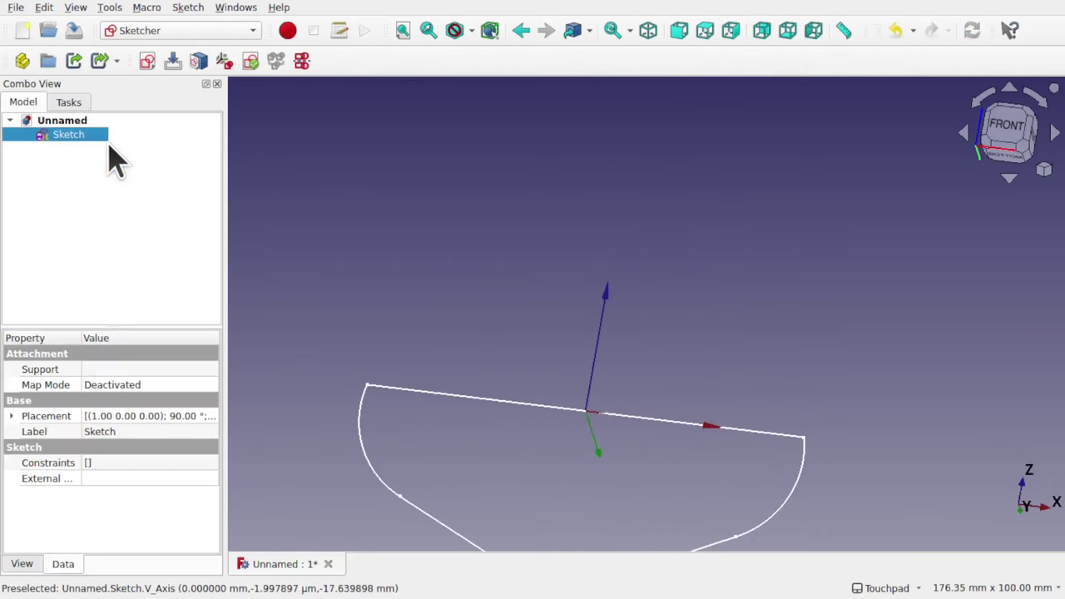
pyautogui.scroll(-5, 499, 331)
pyautogui.scroll(1, 499, 331)
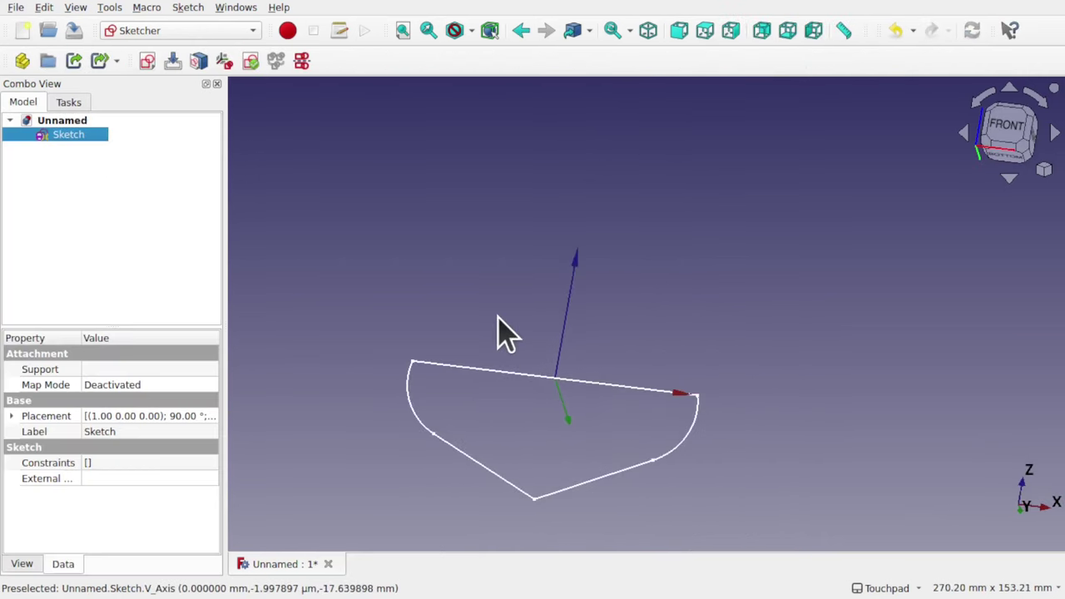
pyautogui.moveTo(624, 424); pyautogui.dragTo(629, 281, button='middle')
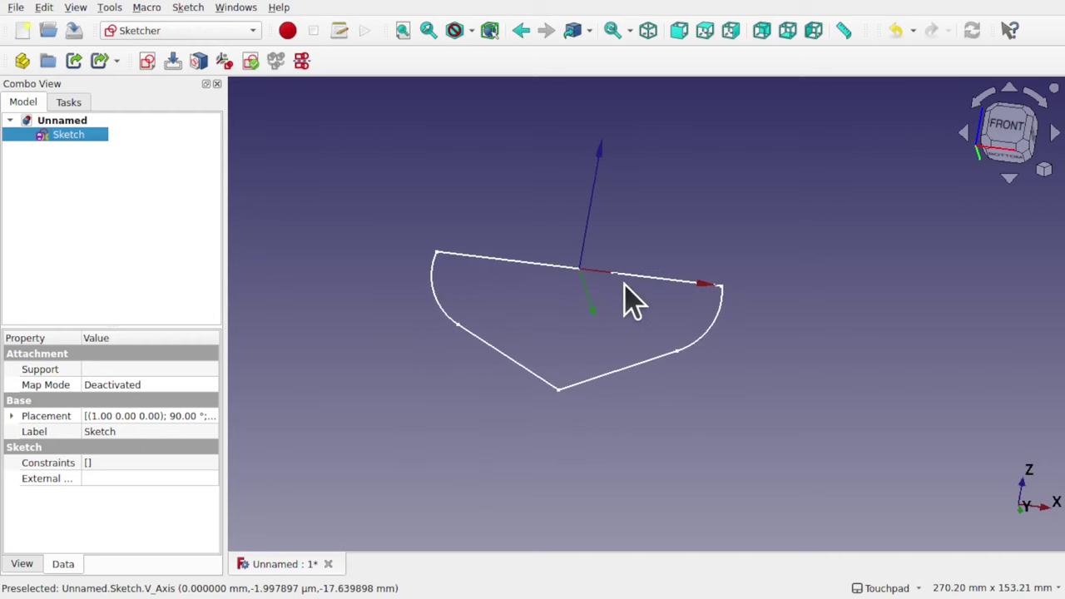
pyautogui.scroll(3, 629, 297)
pyautogui.scroll(-1, 624, 284)
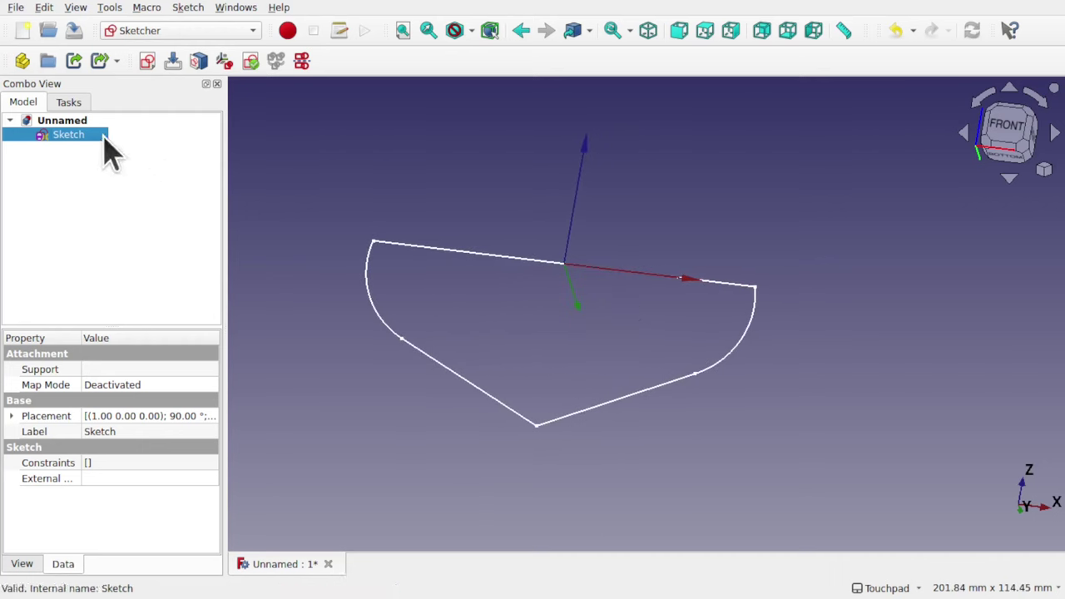
# Select the hull Sketch and switch to the Part workbench
pyautogui.doubleClick(71, 133)
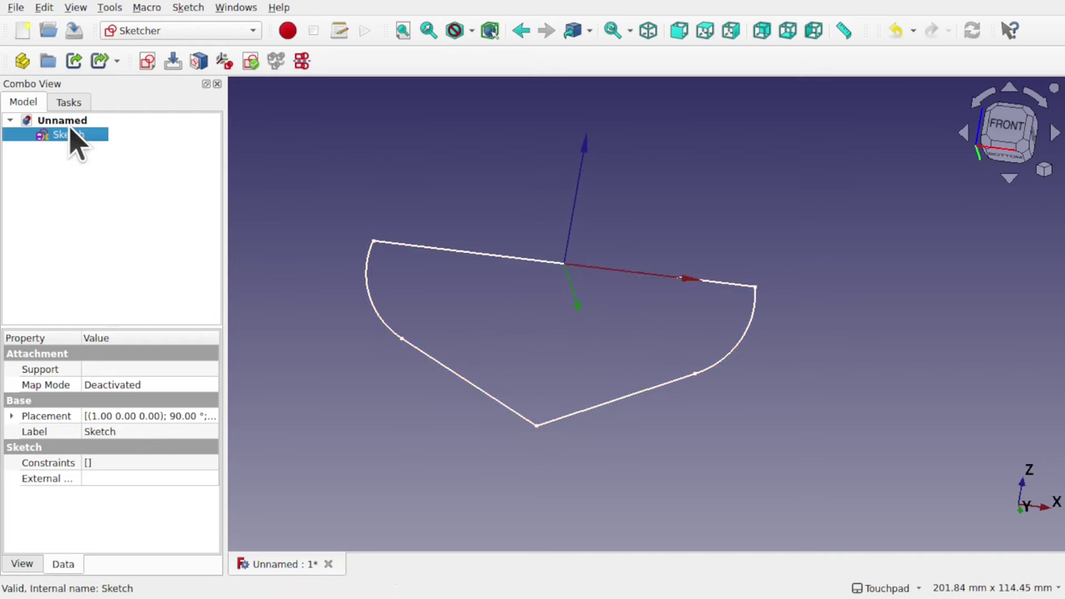
pyautogui.click(186, 33)
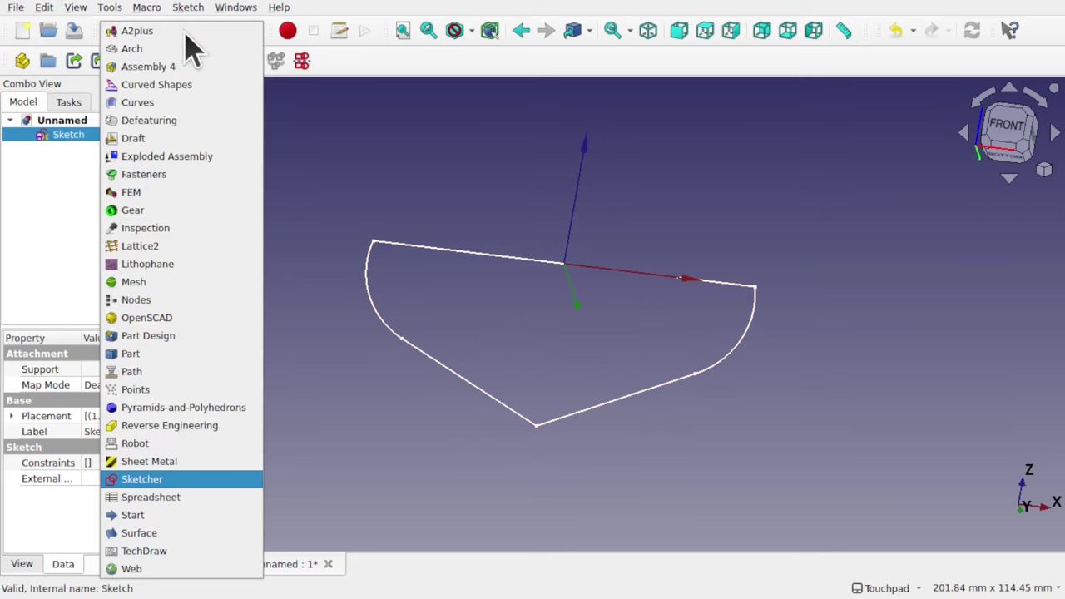
pyautogui.click(187, 355)
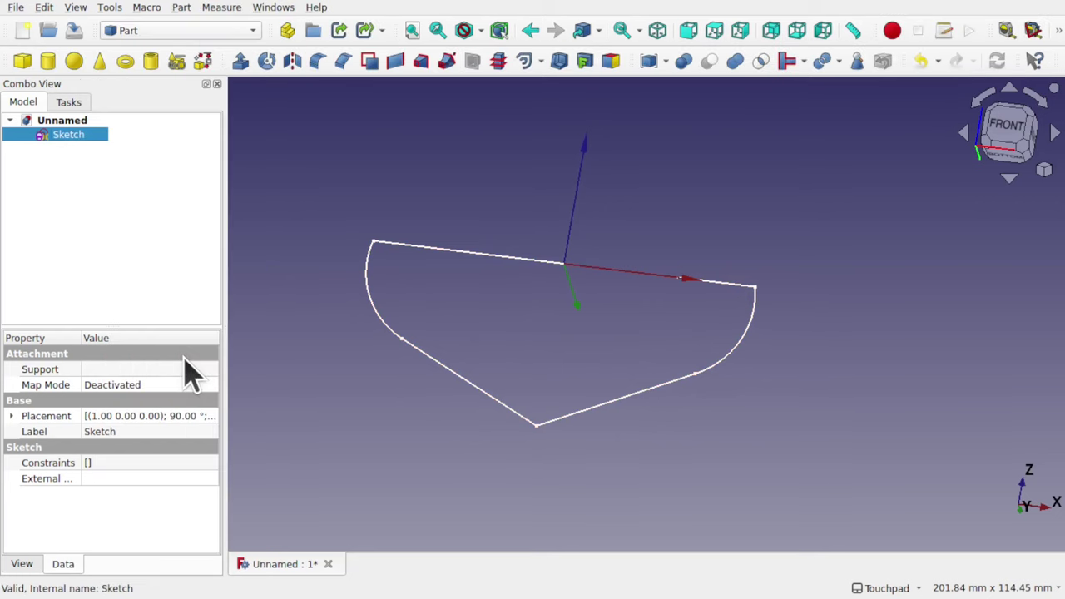
pyautogui.click(240, 61)
pyautogui.click(178, 138)
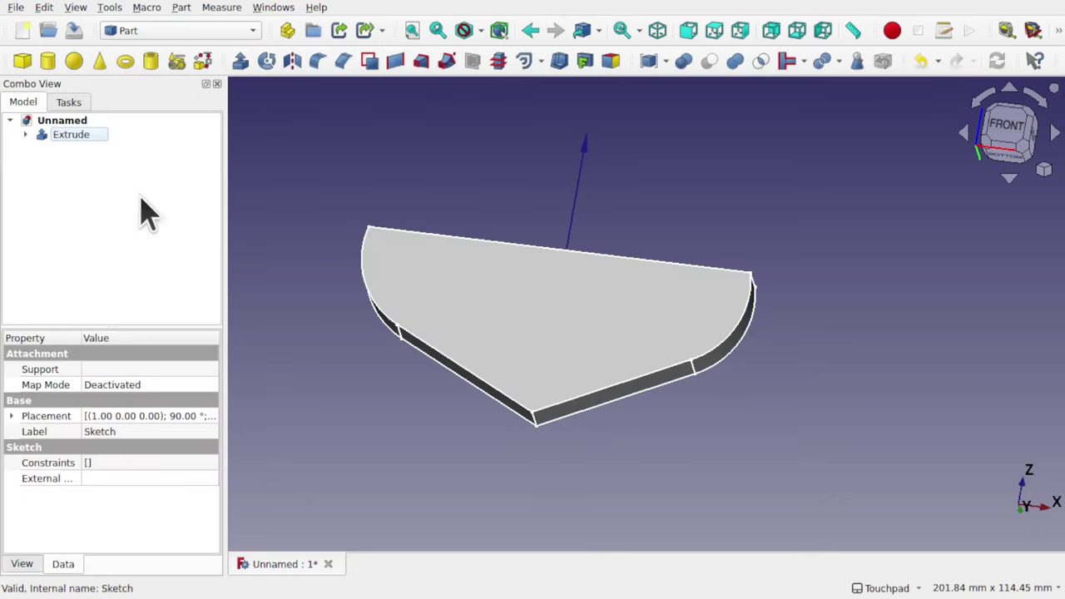
pyautogui.click(78, 136)
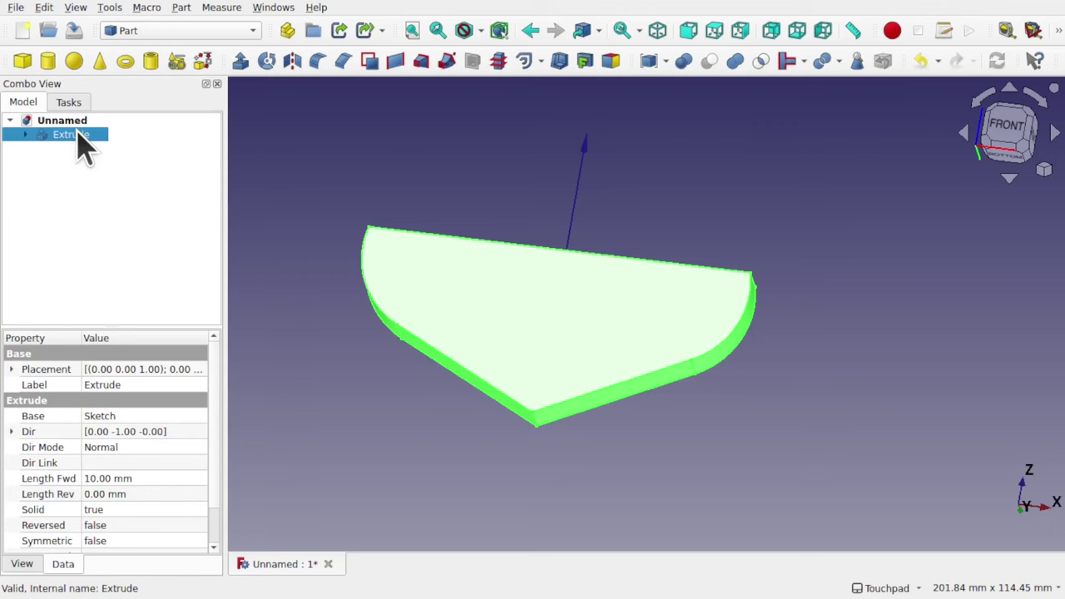
pyautogui.press('Delete')
pyautogui.click(68, 135)
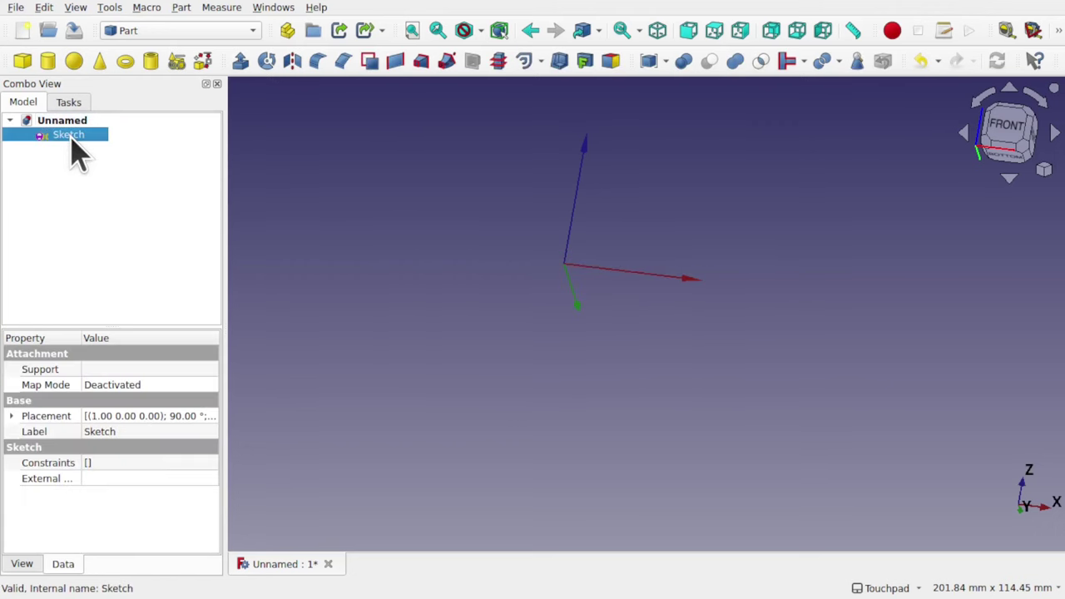
pyautogui.press('space')
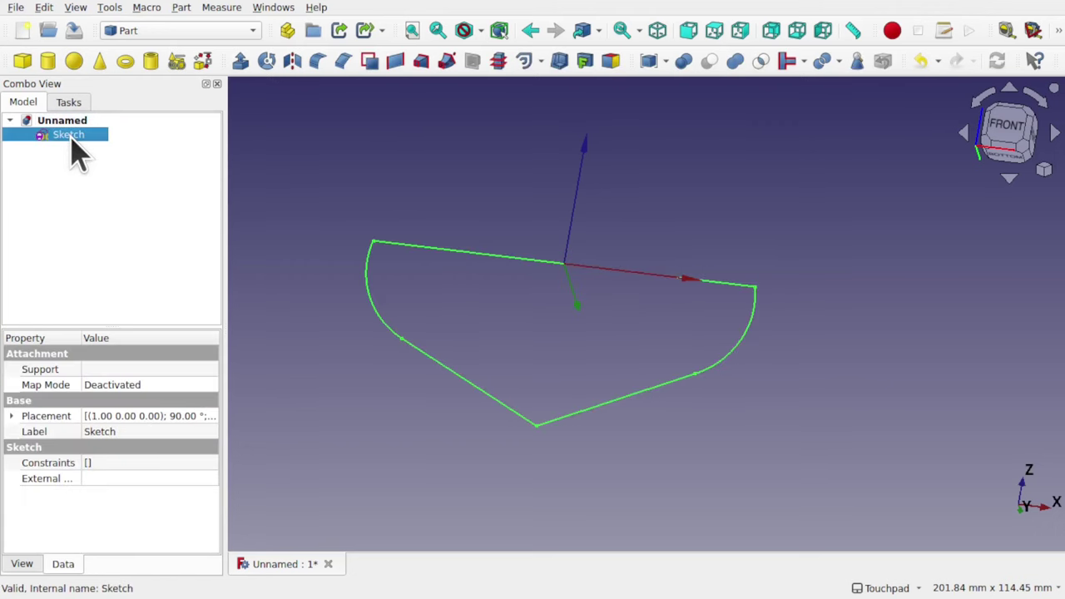
pyautogui.click(439, 316)
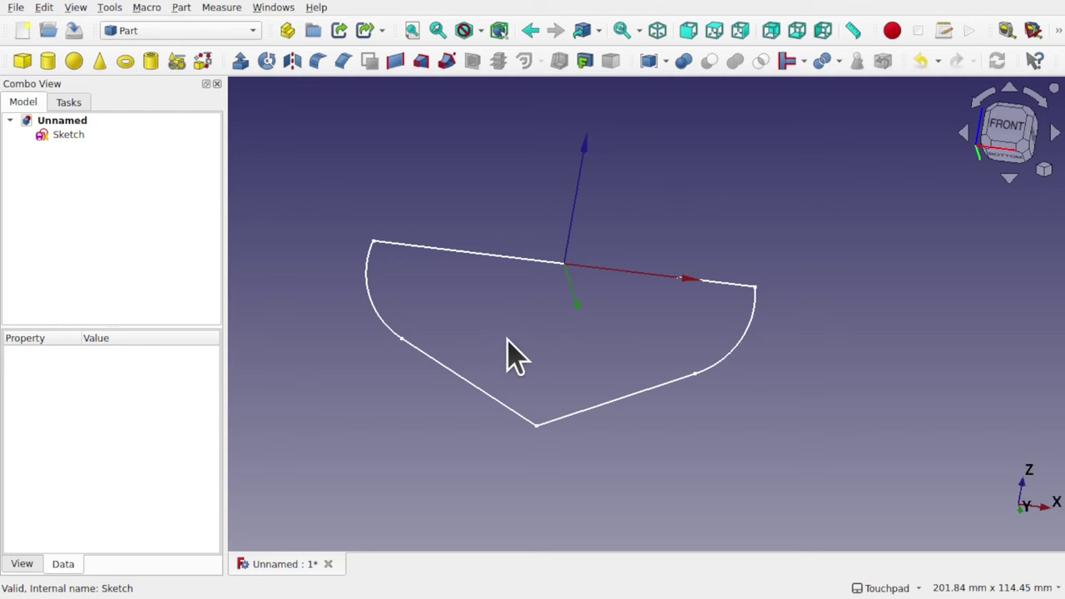
pyautogui.moveTo(687, 155)
pyautogui.mouseDown(button='middle')
pyautogui.moveTo(652, 280)
pyautogui.moveTo(610, 316)
pyautogui.moveTo(670, 428)
pyautogui.moveTo(660, 291)
pyautogui.moveTo(670, 269)
pyautogui.moveTo(673, 340)
pyautogui.mouseUp(button='middle')
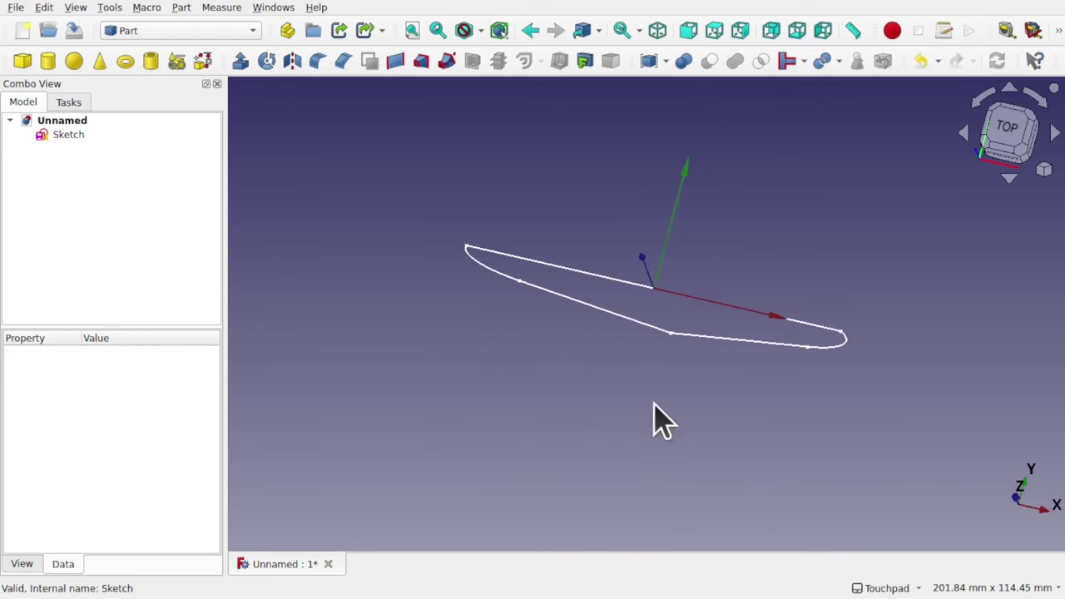
pyautogui.moveTo(658, 416)
pyautogui.mouseDown(button='middle')
pyautogui.moveTo(662, 364)
pyautogui.moveTo(613, 366)
pyautogui.mouseUp(button='middle')
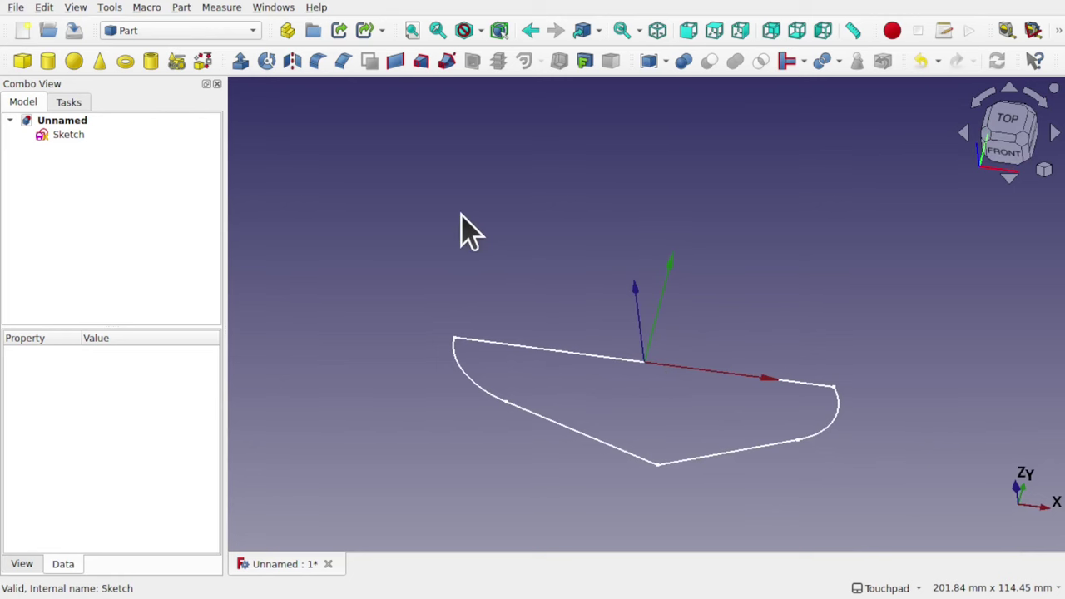
# Switch to Sketcher and create a new sketch, Sketch001, beside the cross-section
pyautogui.click(167, 32)
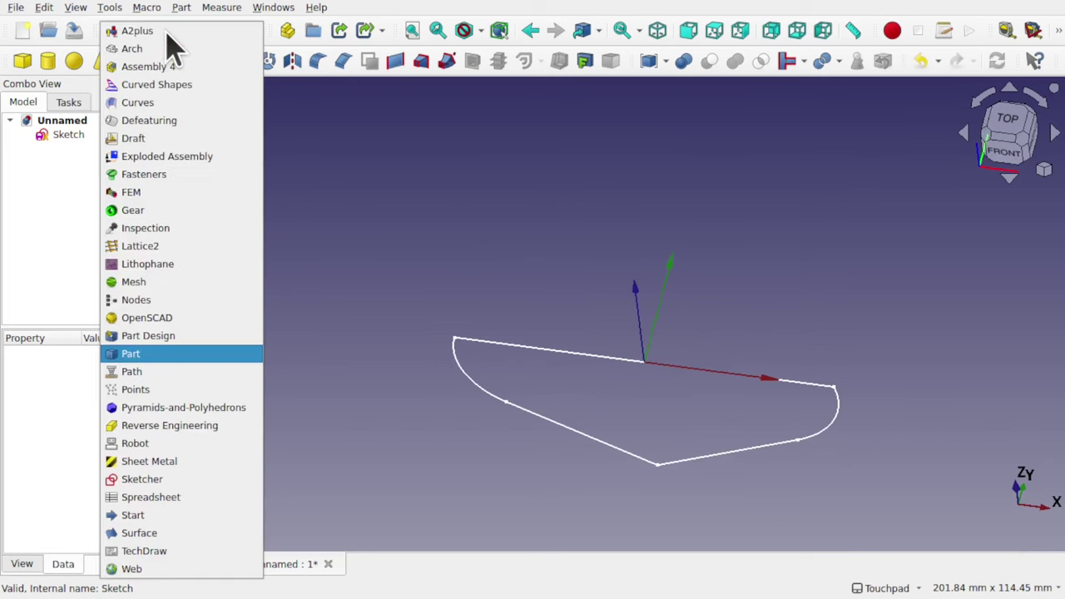
pyautogui.click(248, 479)
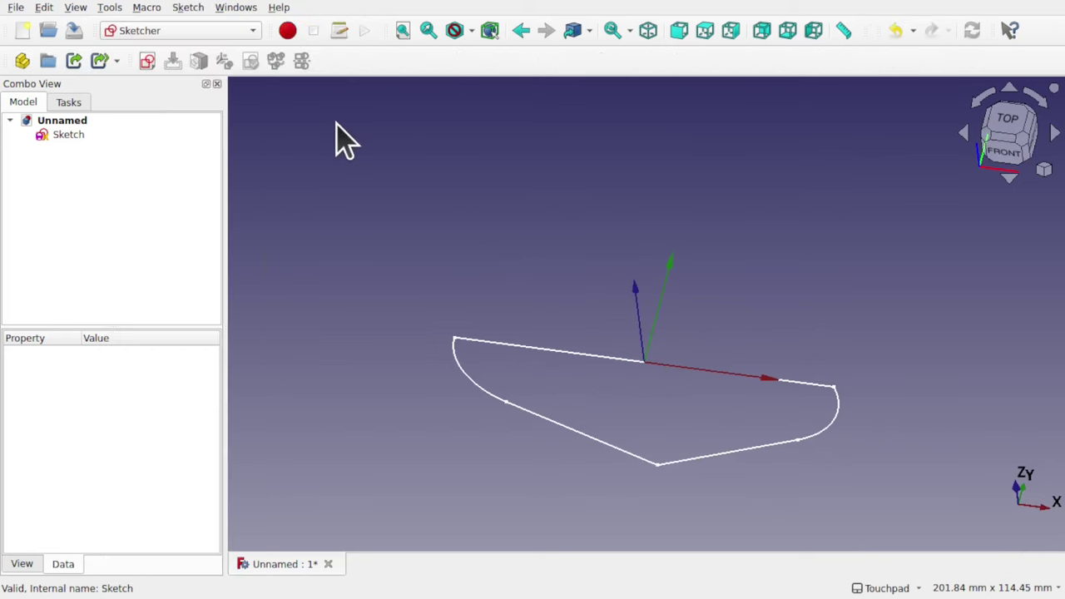
pyautogui.click(143, 61)
pyautogui.click(582, 385)
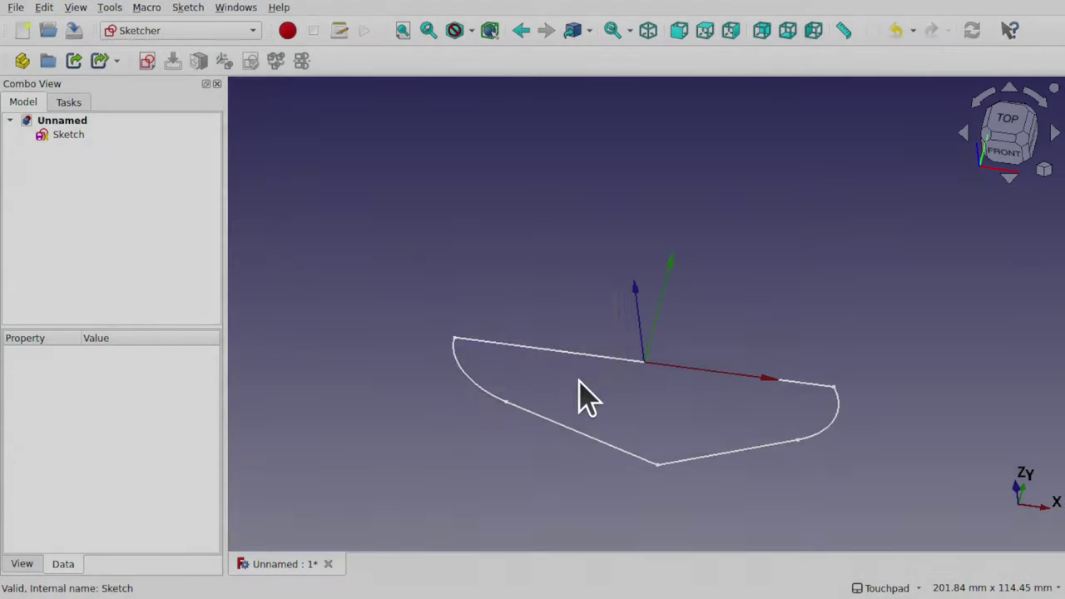
pyautogui.moveTo(672, 364)
pyautogui.keyDown('alt'); pyautogui.mouseDown()
pyautogui.moveTo(692, 277)
pyautogui.moveTo(682, 291)
pyautogui.mouseUp(); pyautogui.keyUp('alt')
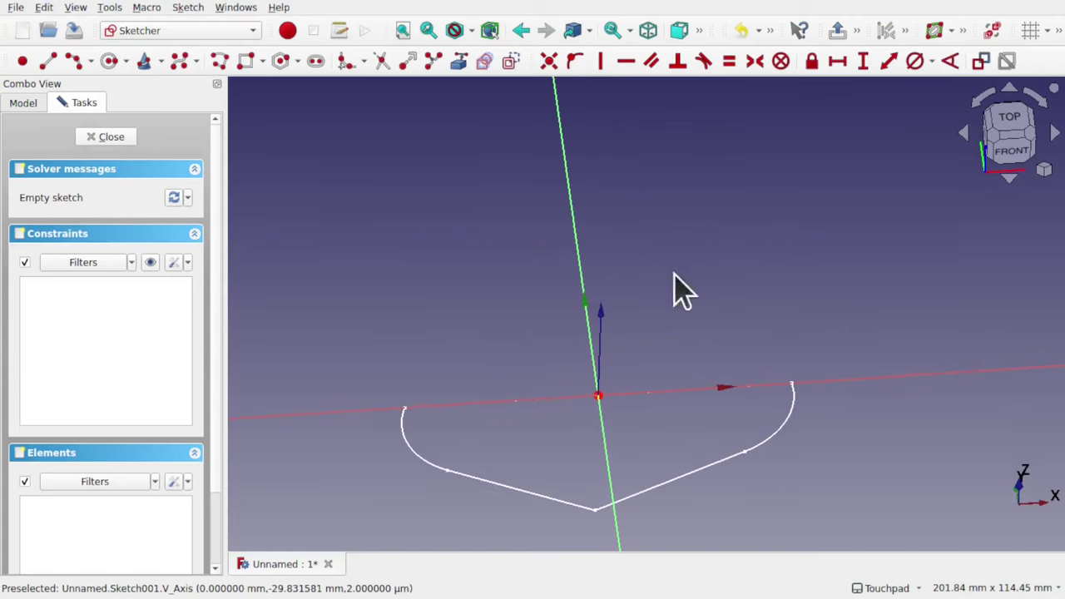
pyautogui.moveTo(775, 405)
pyautogui.keyDown('shift'); pyautogui.mouseDown()
pyautogui.moveTo(637, 272)
pyautogui.moveTo(630, 199)
pyautogui.moveTo(641, 218)
pyautogui.mouseUp(); pyautogui.keyUp('shift')
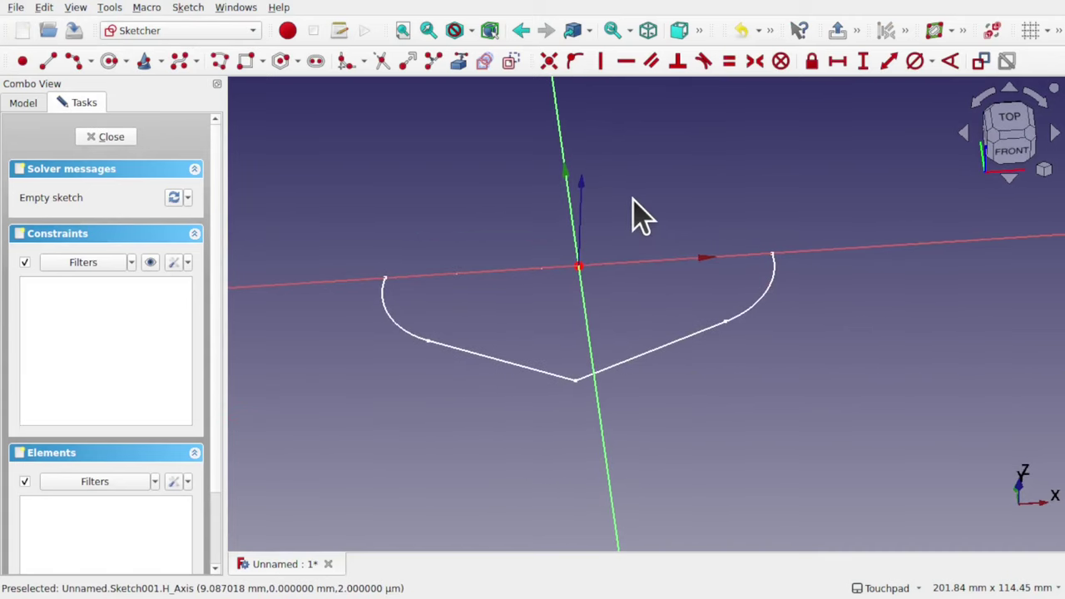
# Import the cross-section's top edge and left endpoint as external geometry, viewed from TOP
pyautogui.click(460, 66)
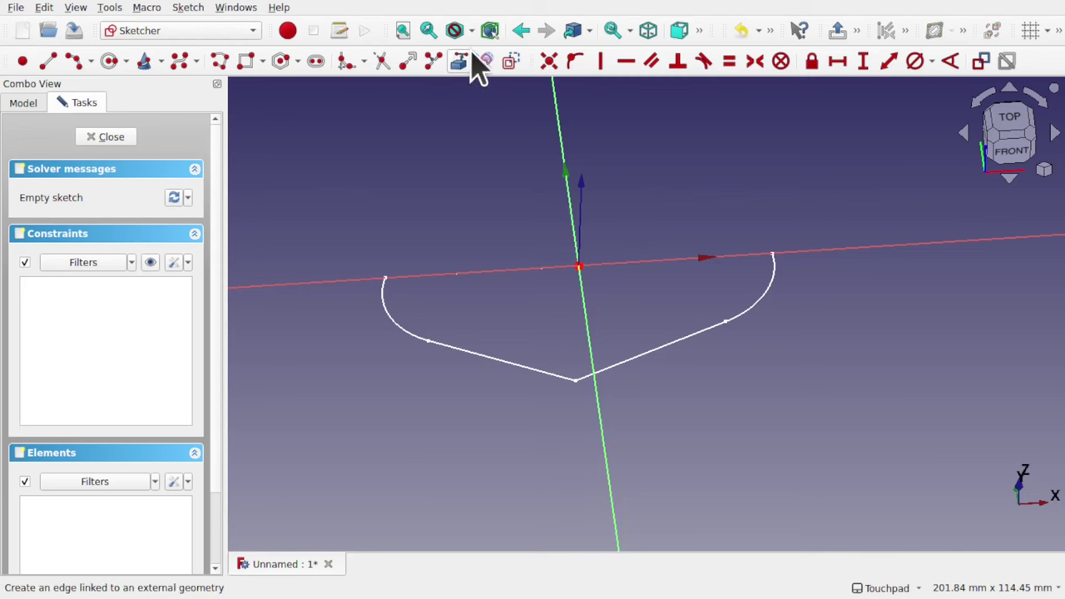
pyautogui.click(773, 261)
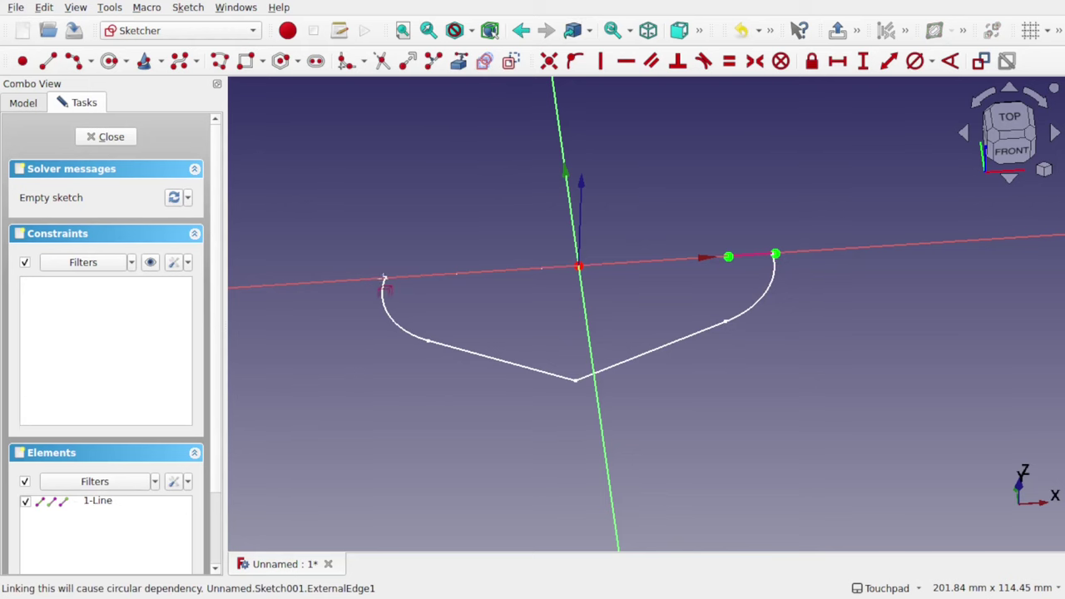
pyautogui.click(384, 277)
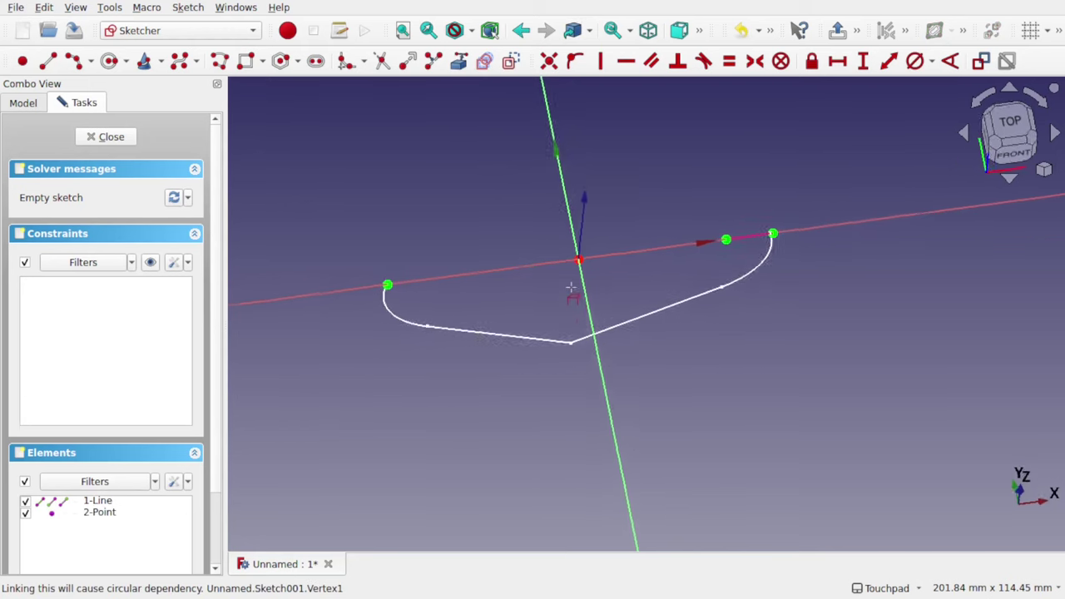
pyautogui.scroll(-4, 587, 316)
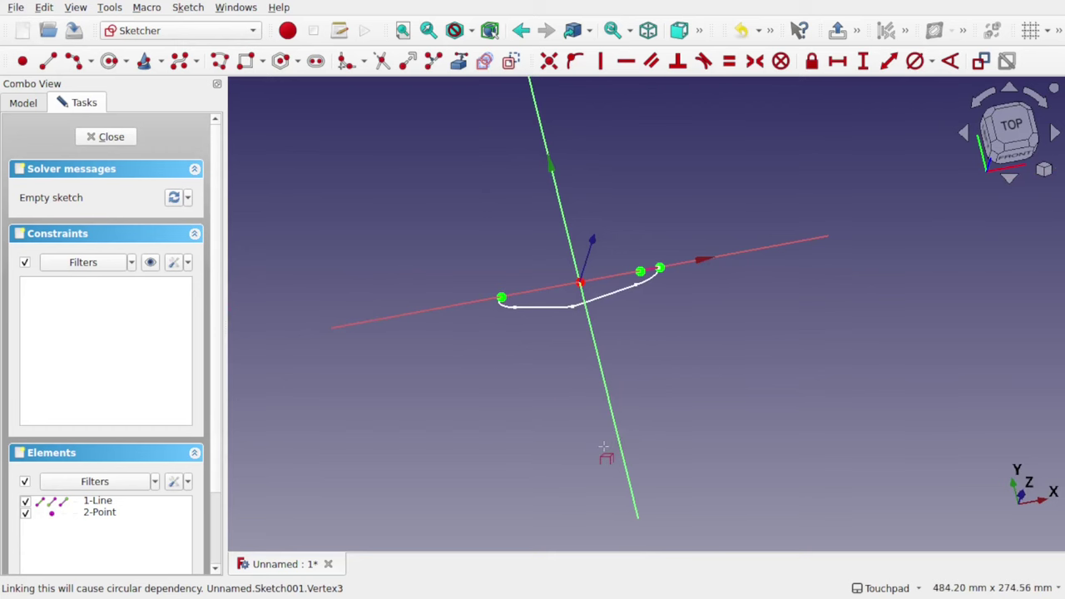
pyautogui.scroll(4, 603, 447)
pyautogui.scroll(-1, 603, 447)
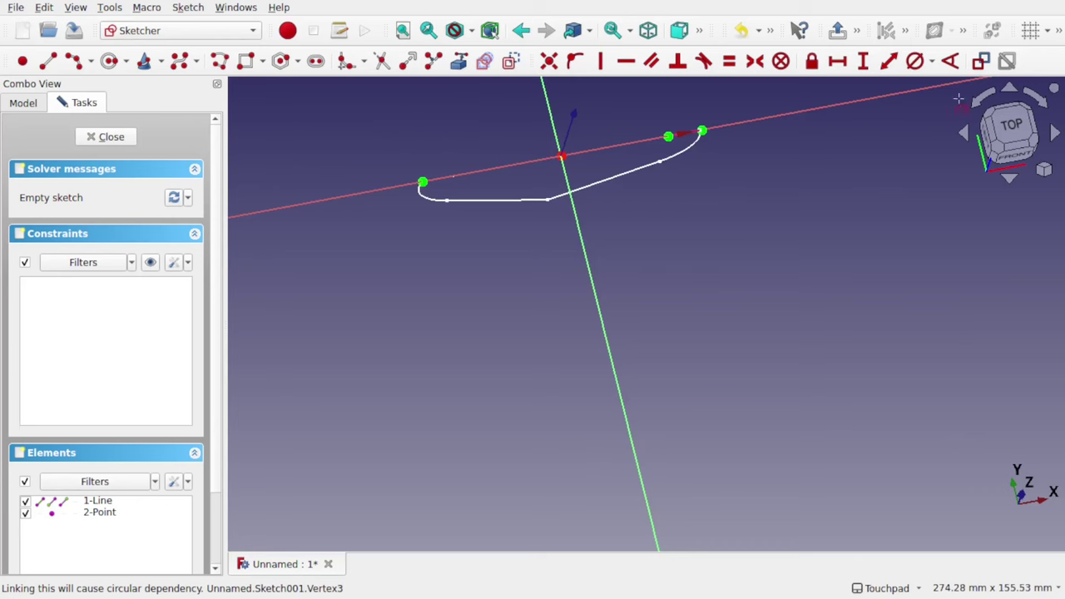
pyautogui.click(1009, 129)
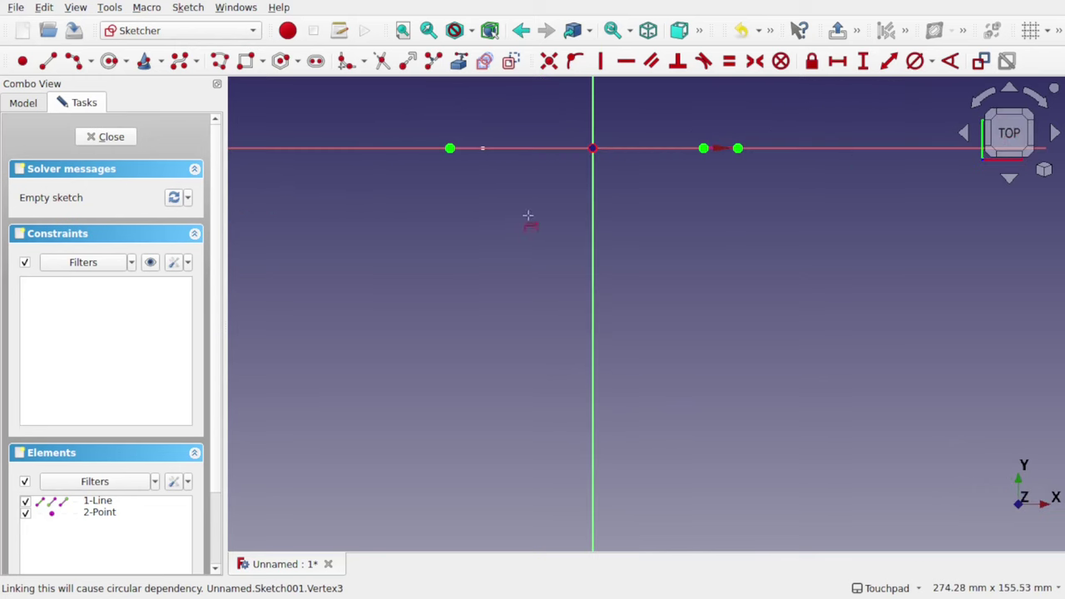
# Draw a tall left 3-point arc and a bottom arc joined at its lower end
pyautogui.click(91, 63)
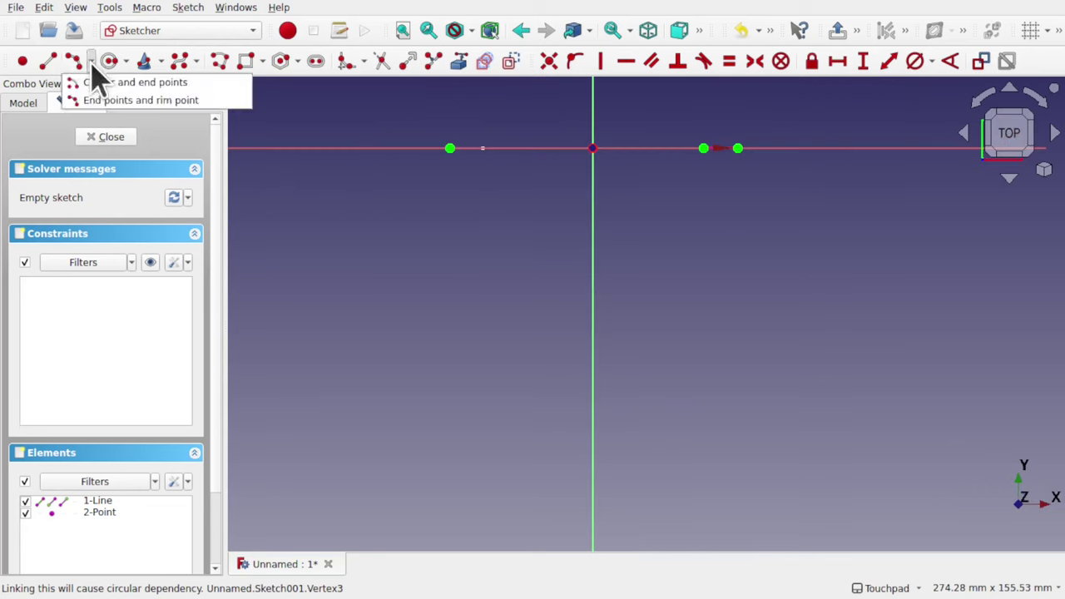
pyautogui.click(124, 103)
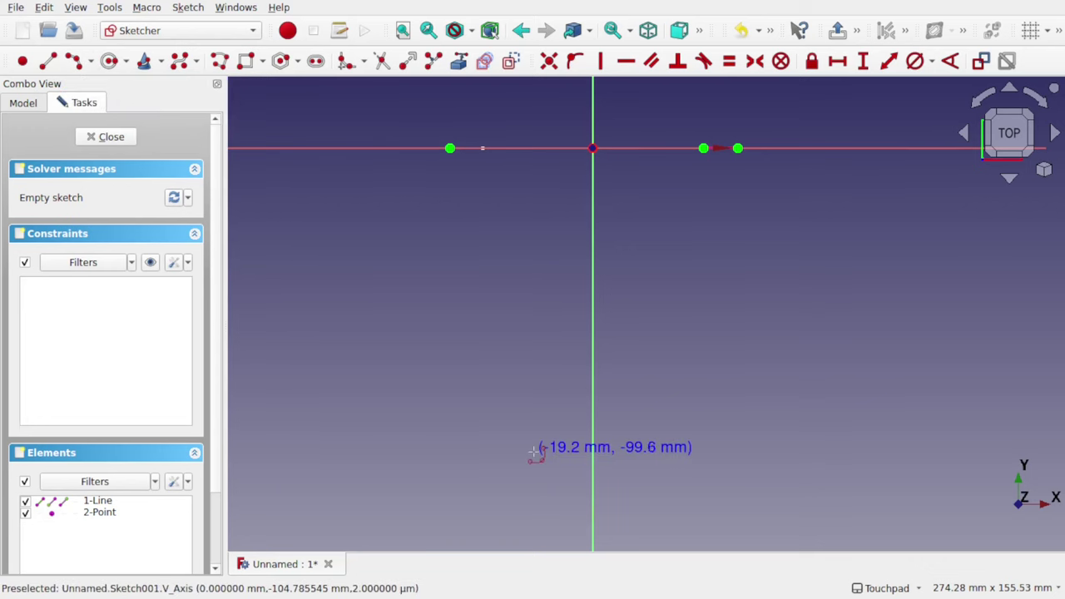
pyautogui.click(449, 148)
pyautogui.click(514, 433)
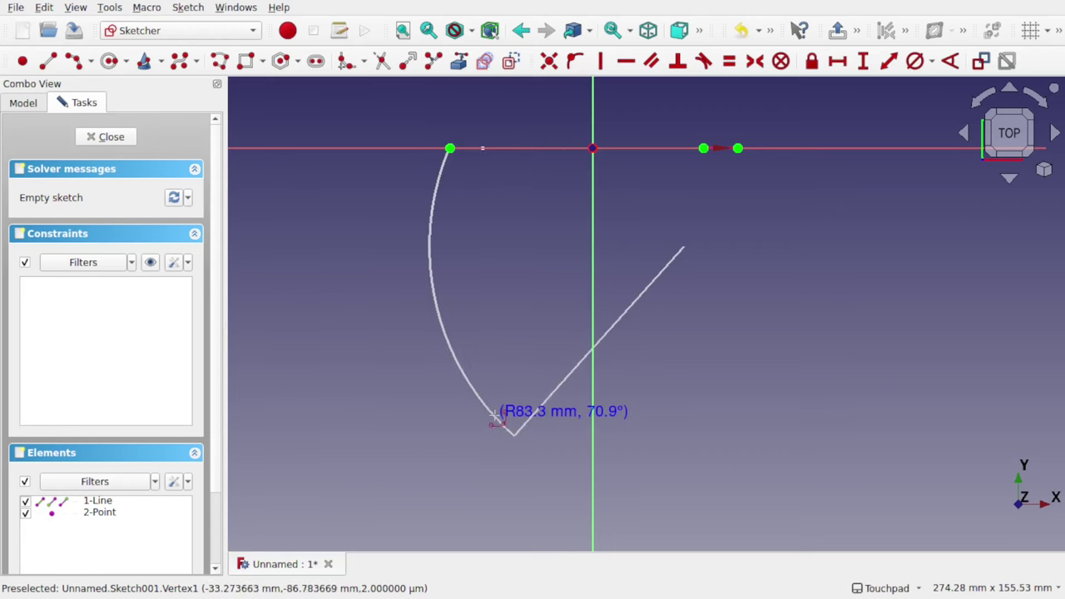
pyautogui.click(501, 407)
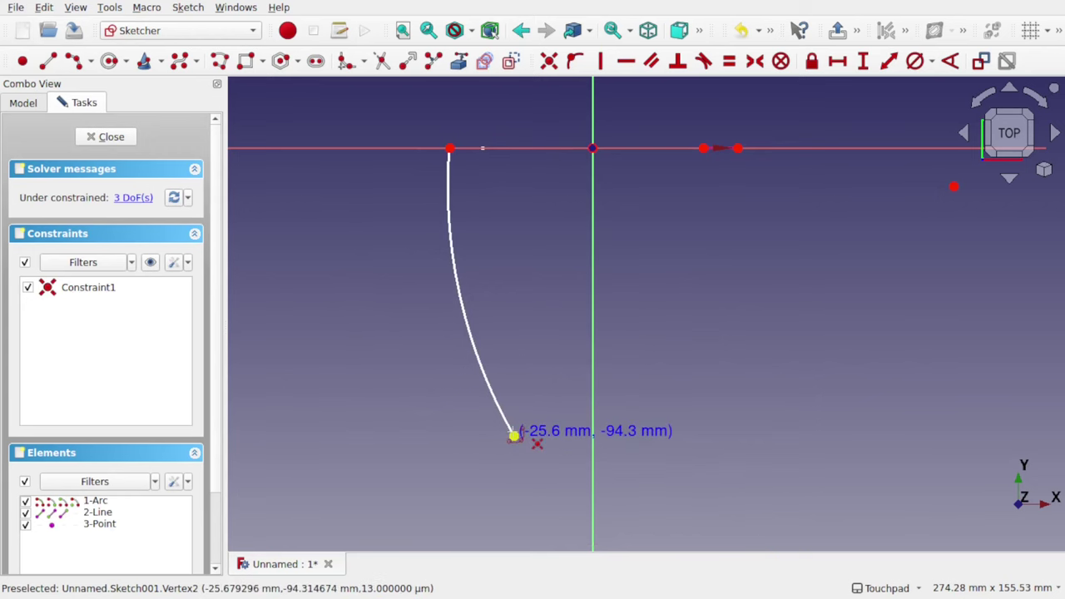
pyautogui.click(515, 434)
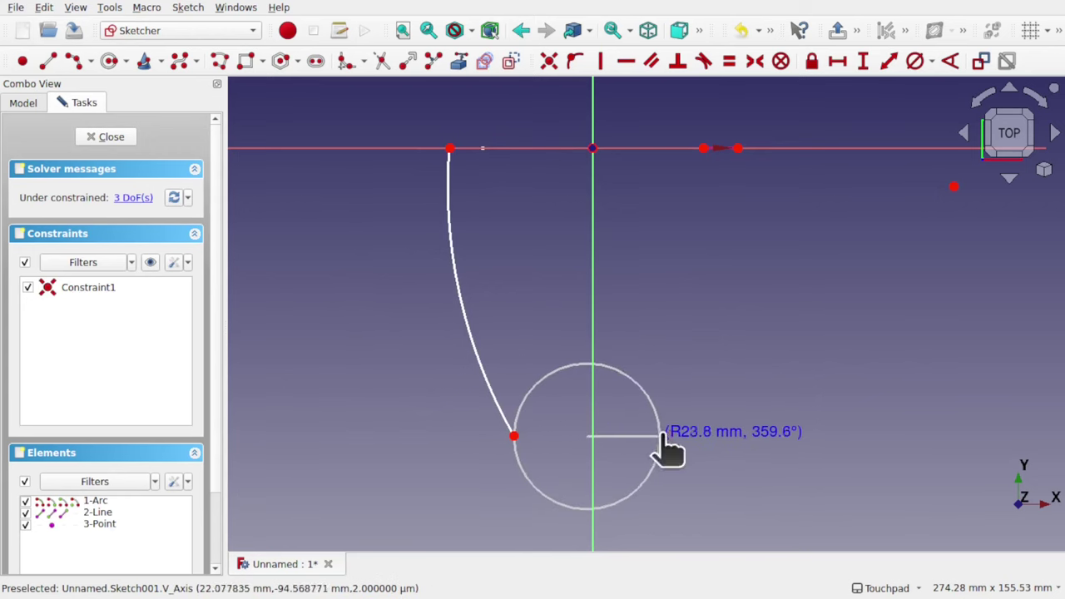
pyautogui.click(659, 445)
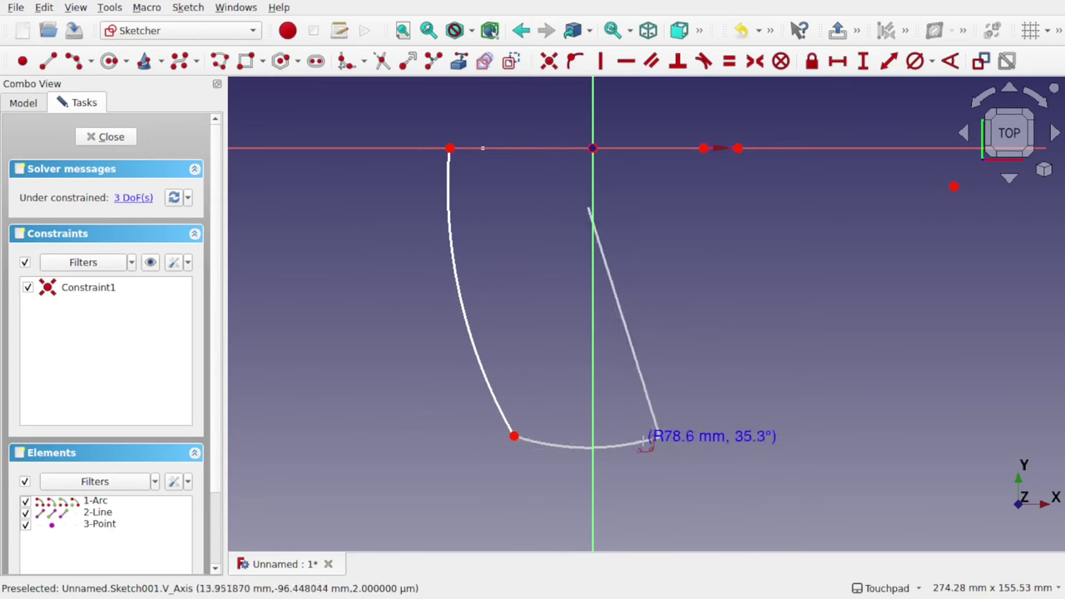
pyautogui.click(609, 496)
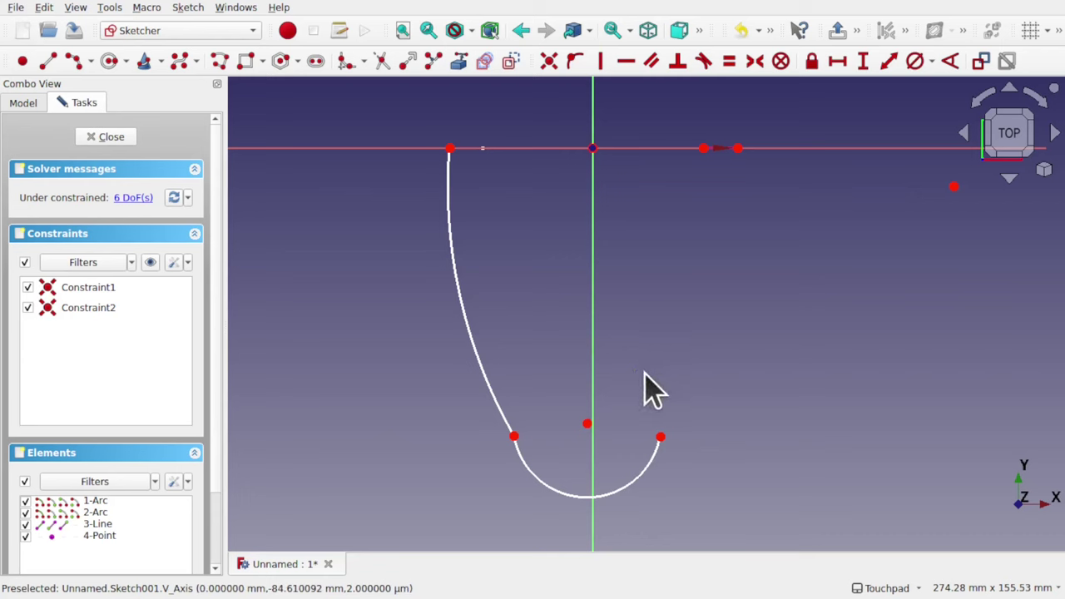
# Put the bottom arc's centre on the vertical axis and make the two arcs tangent
pyautogui.click(587, 424)
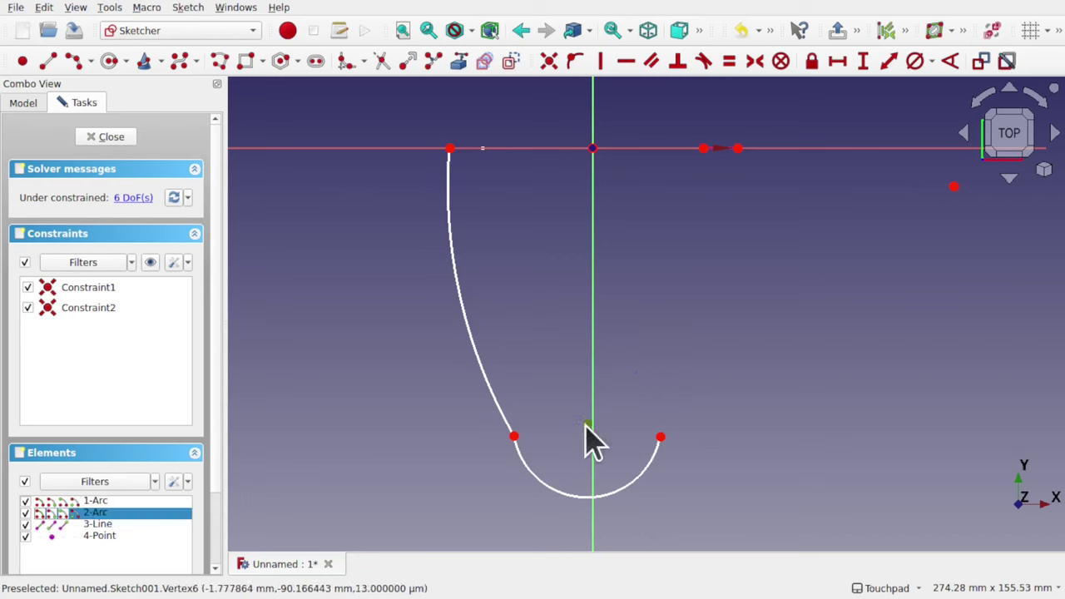
pyautogui.click(593, 369)
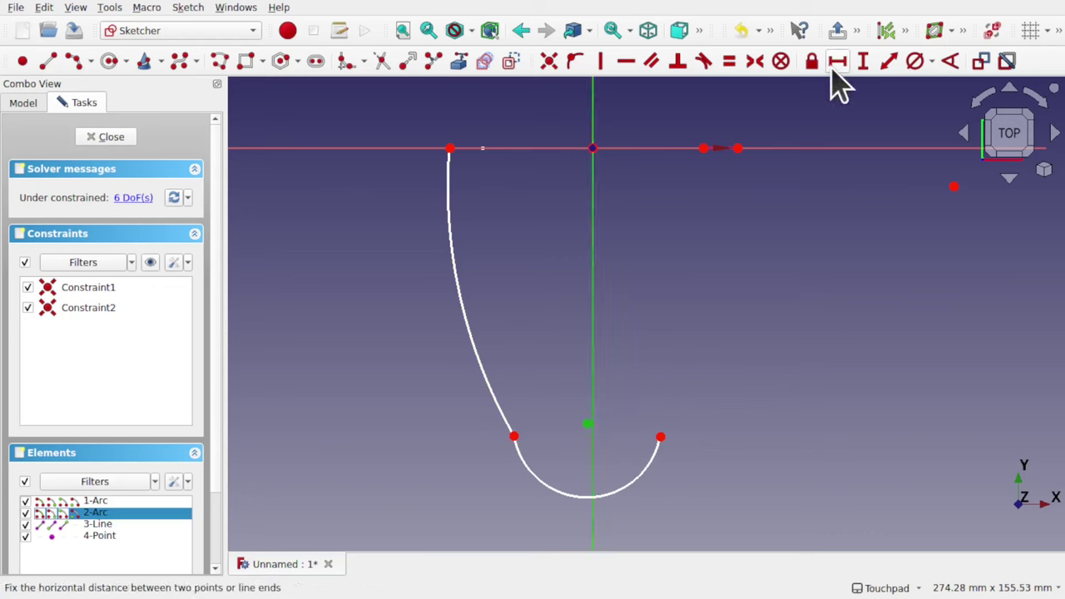
pyautogui.click(574, 61)
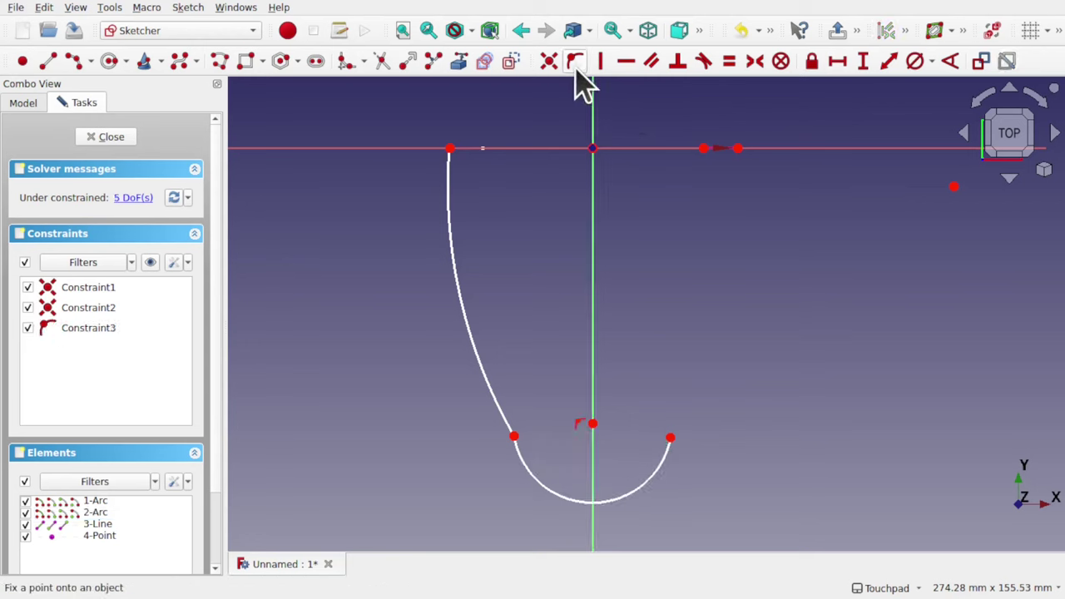
pyautogui.click(491, 392)
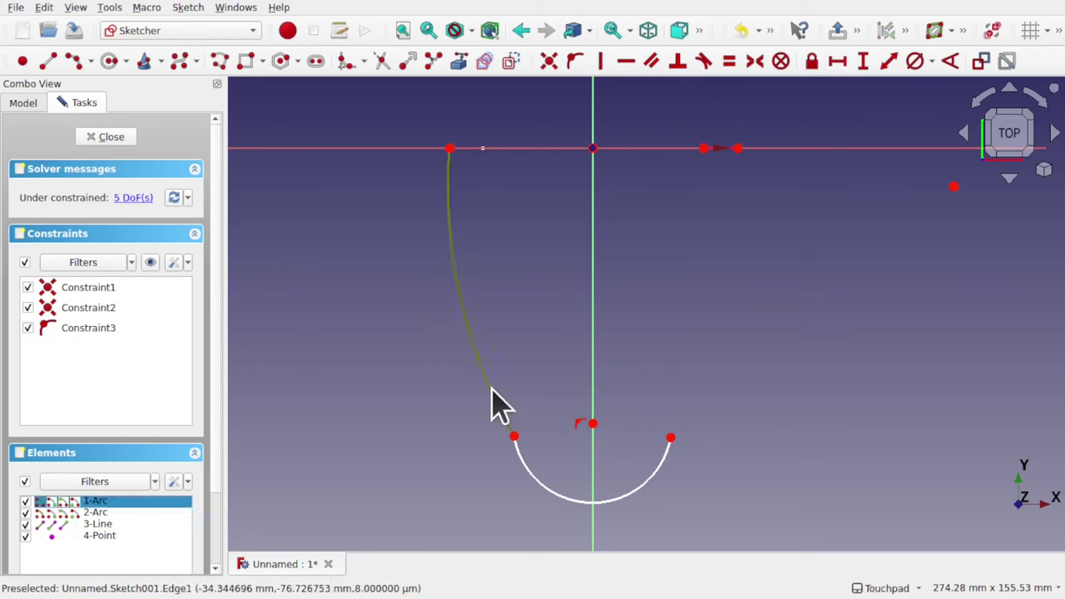
pyautogui.click(559, 500)
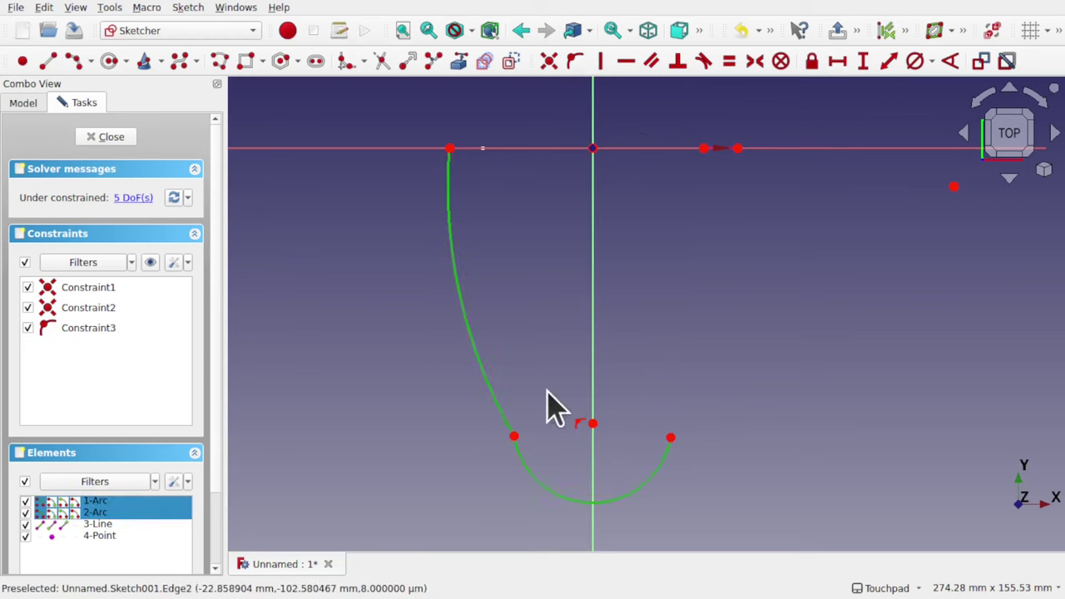
pyautogui.click(703, 66)
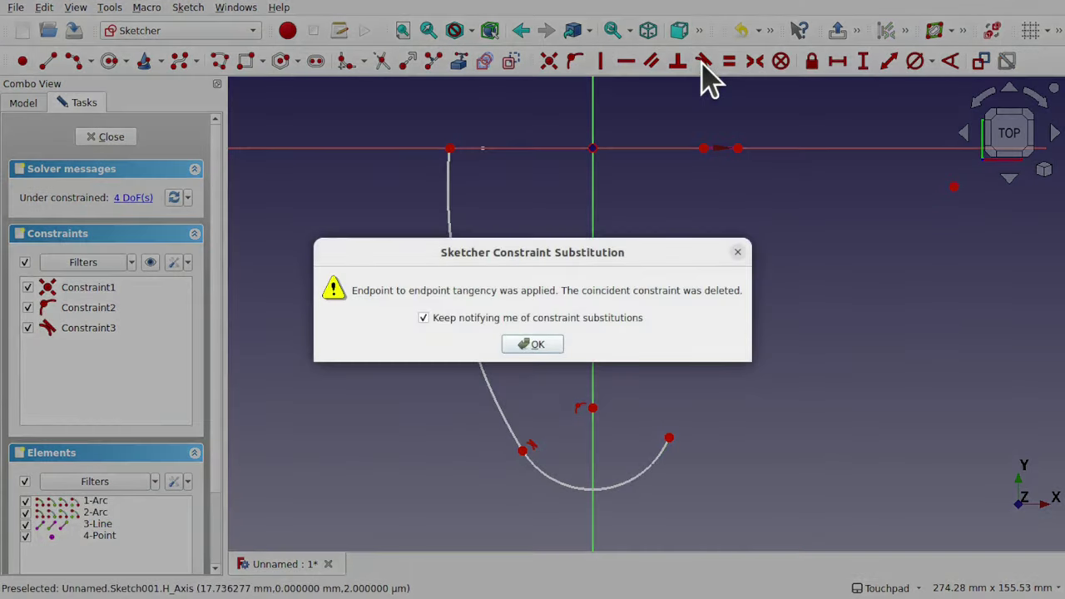
pyautogui.click(542, 343)
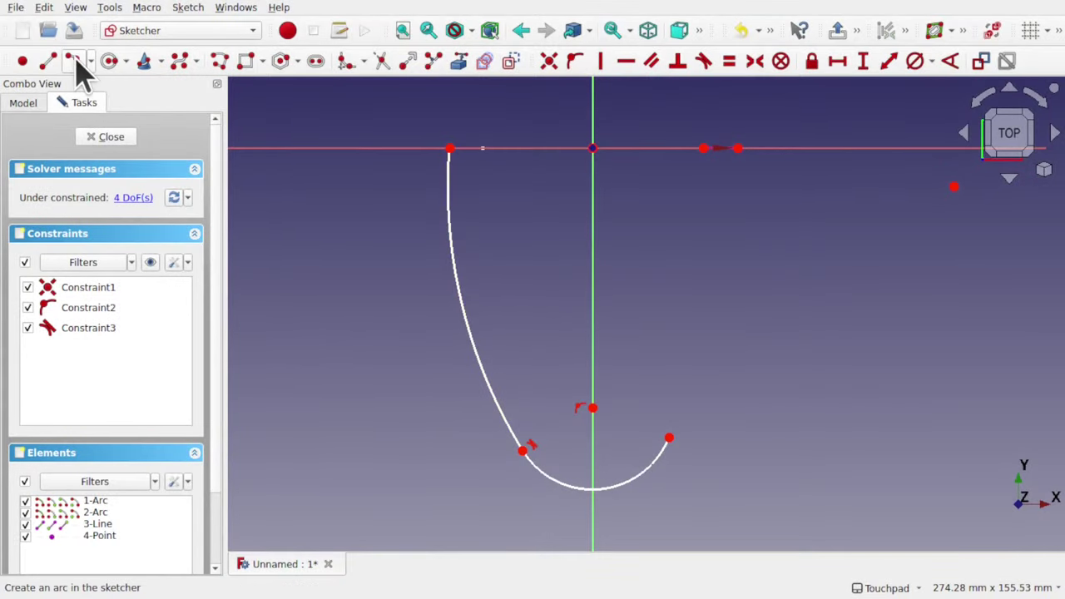
# Draw a third right-hand arc from the right reference point, tangent to the bottom arc
pyautogui.click(76, 63)
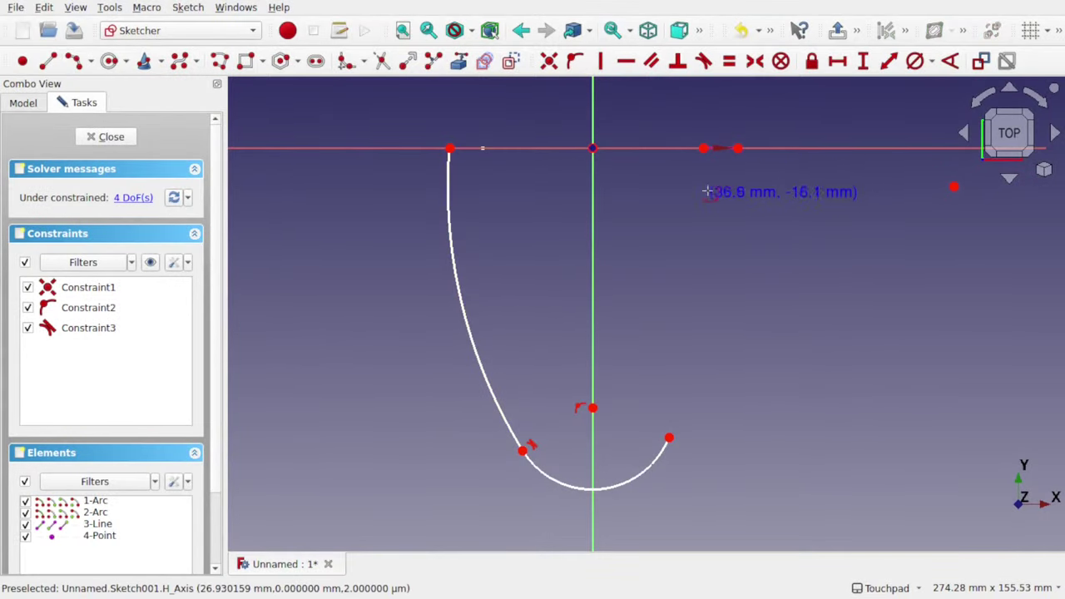
pyautogui.click(738, 148)
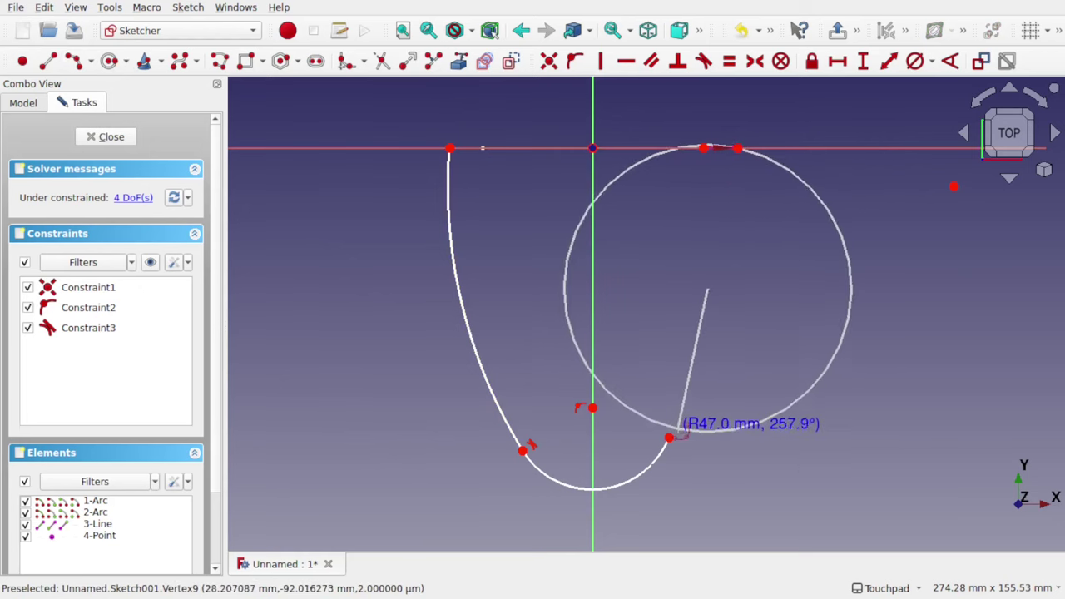
pyautogui.click(671, 438)
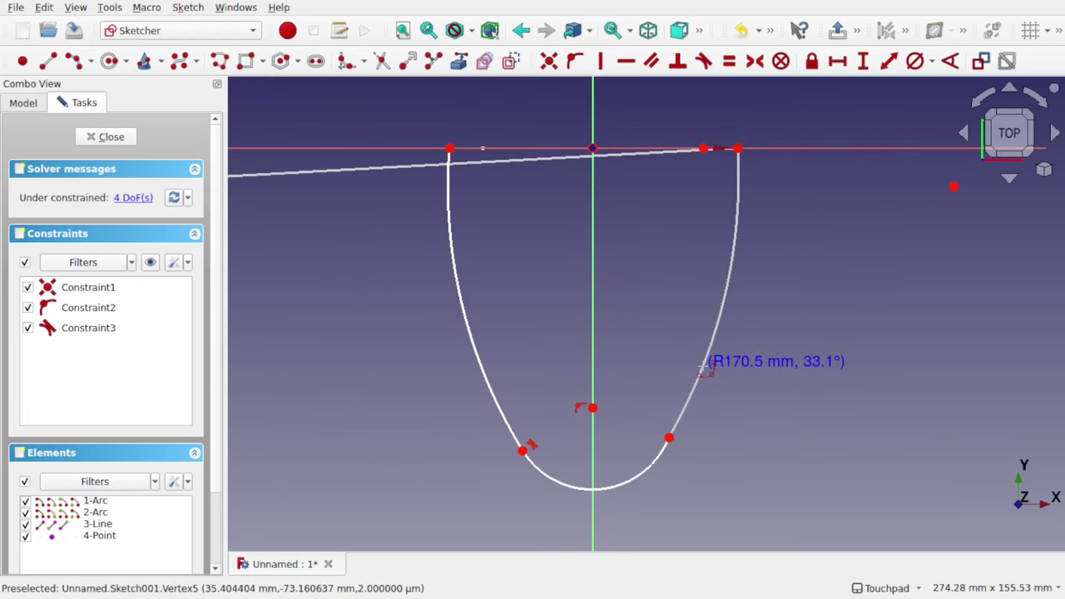
pyautogui.click(705, 369)
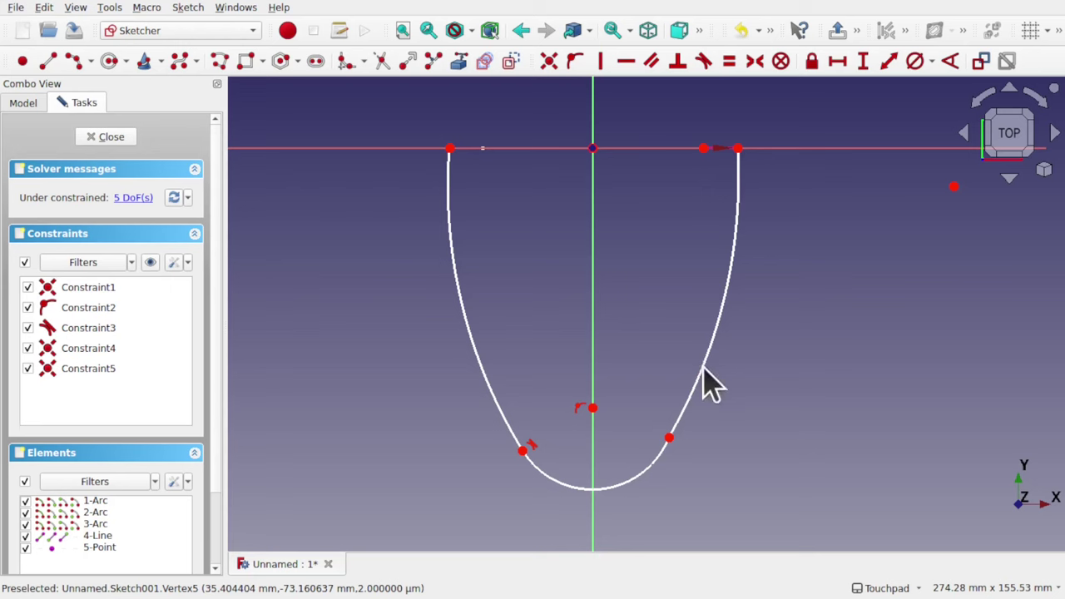
pyautogui.click(635, 489)
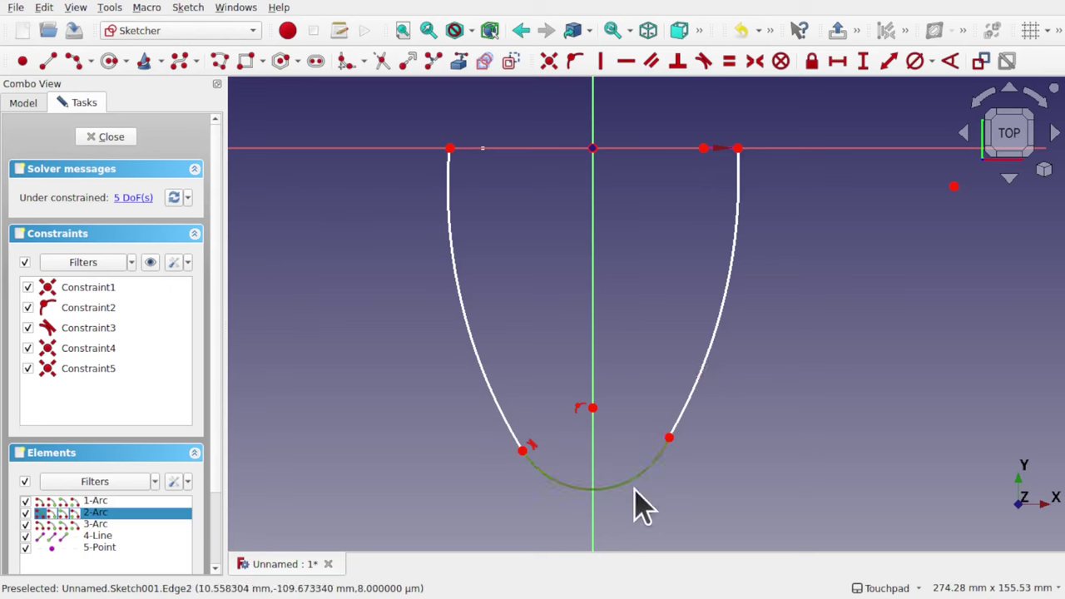
pyautogui.click(690, 396)
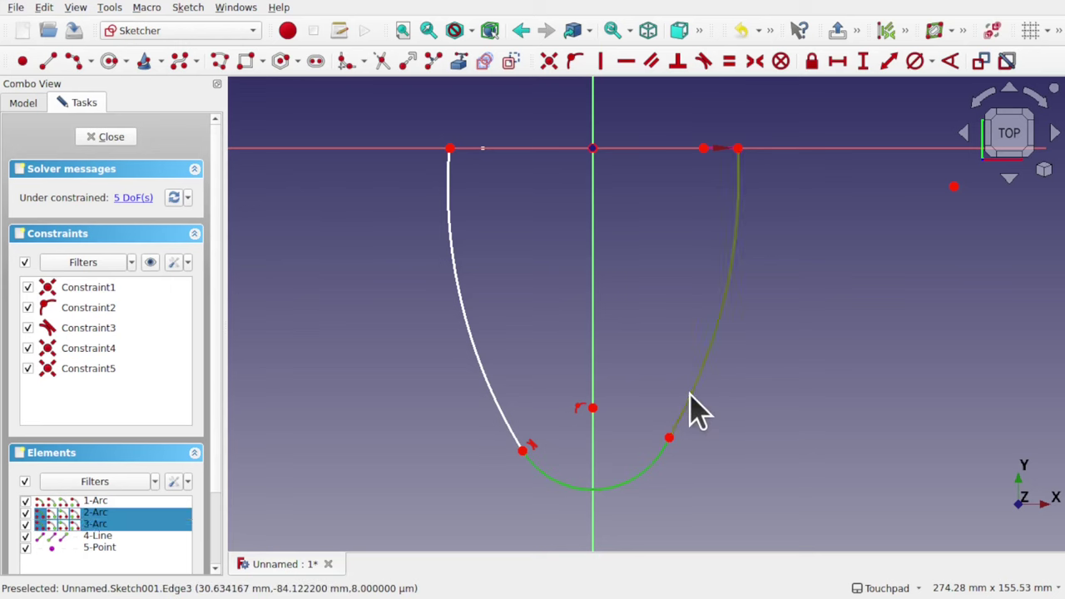
pyautogui.click(703, 62)
pyautogui.click(532, 345)
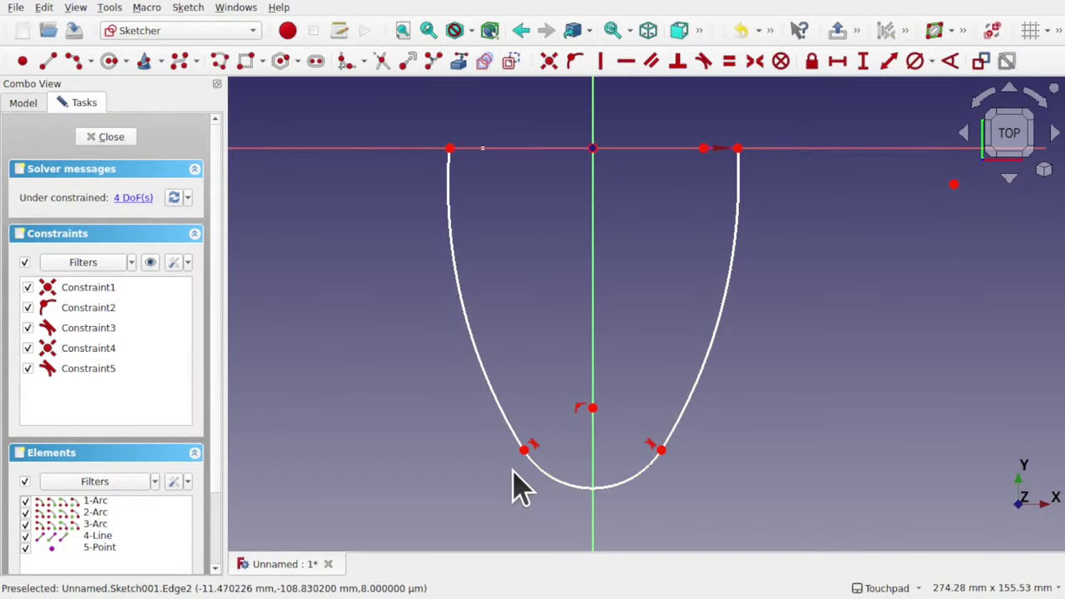
# Make the two lower arc endpoints horizontal and drag the bottom centre down to deepen the curve
pyautogui.click(523, 451)
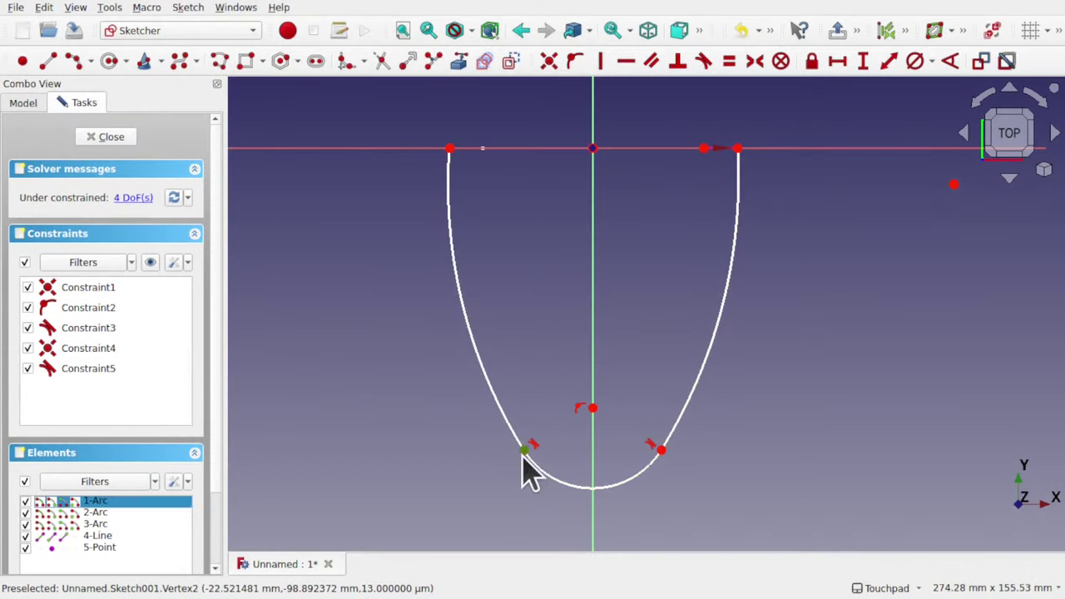
pyautogui.click(663, 451)
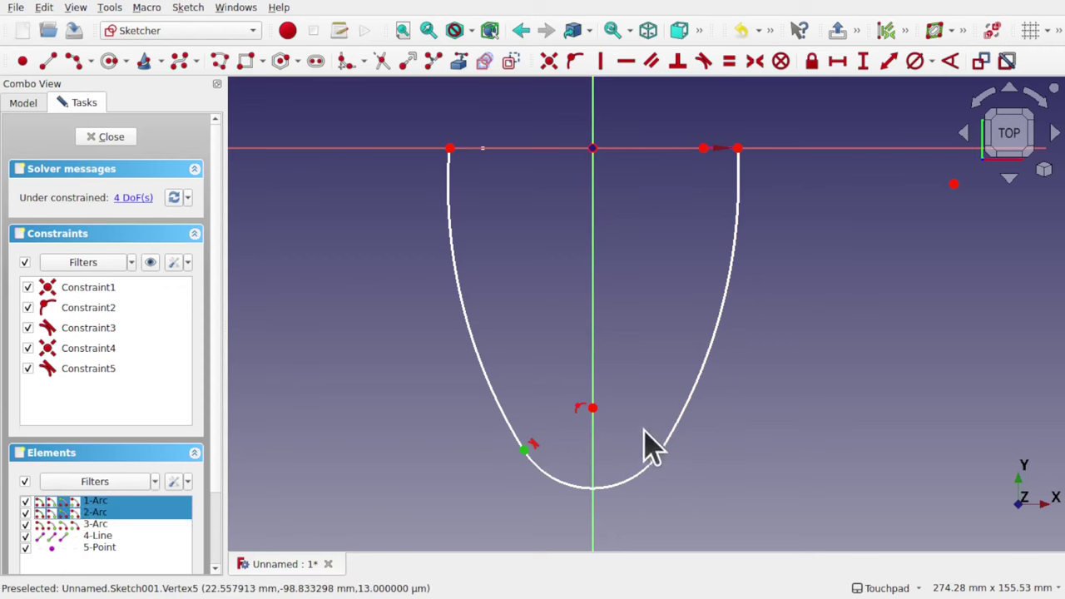
pyautogui.click(625, 62)
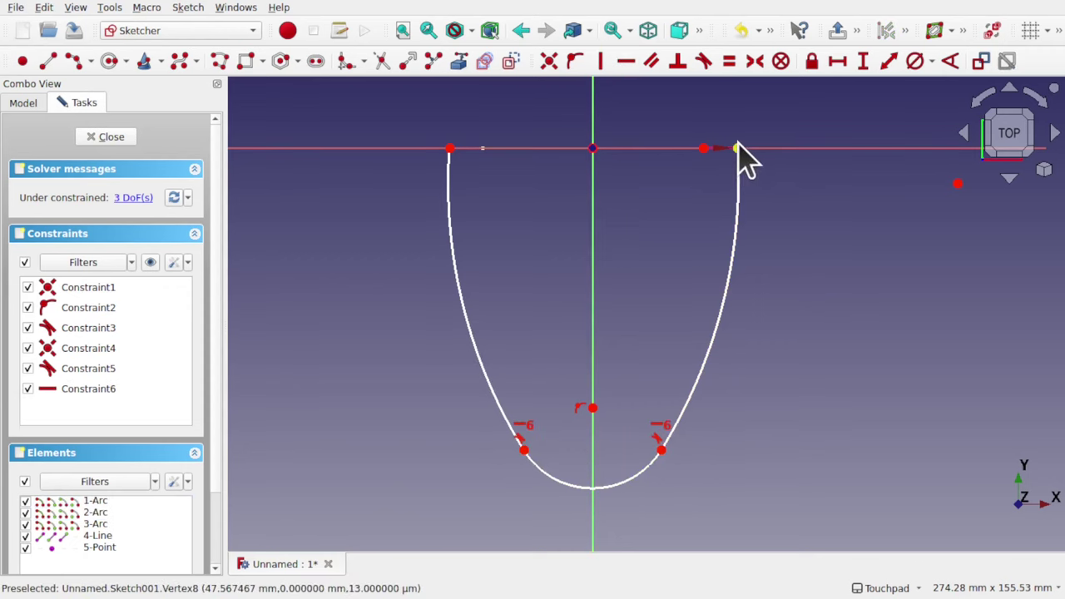
pyautogui.moveTo(737, 239)
pyautogui.mouseDown()
pyautogui.moveTo(710, 239)
pyautogui.moveTo(732, 226)
pyautogui.moveTo(731, 239)
pyautogui.mouseUp()
pyautogui.moveTo(593, 404); pyautogui.dragTo(592, 470)
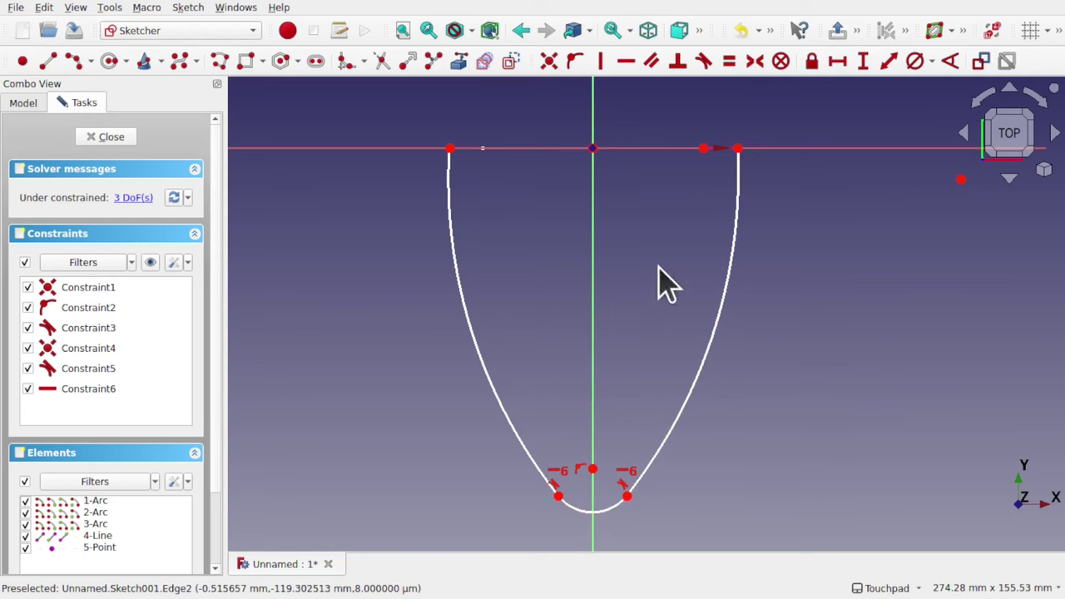
# Close Sketch001 and view both hull sketches square-on from LEFT with nothing selected
pyautogui.click(111, 136)
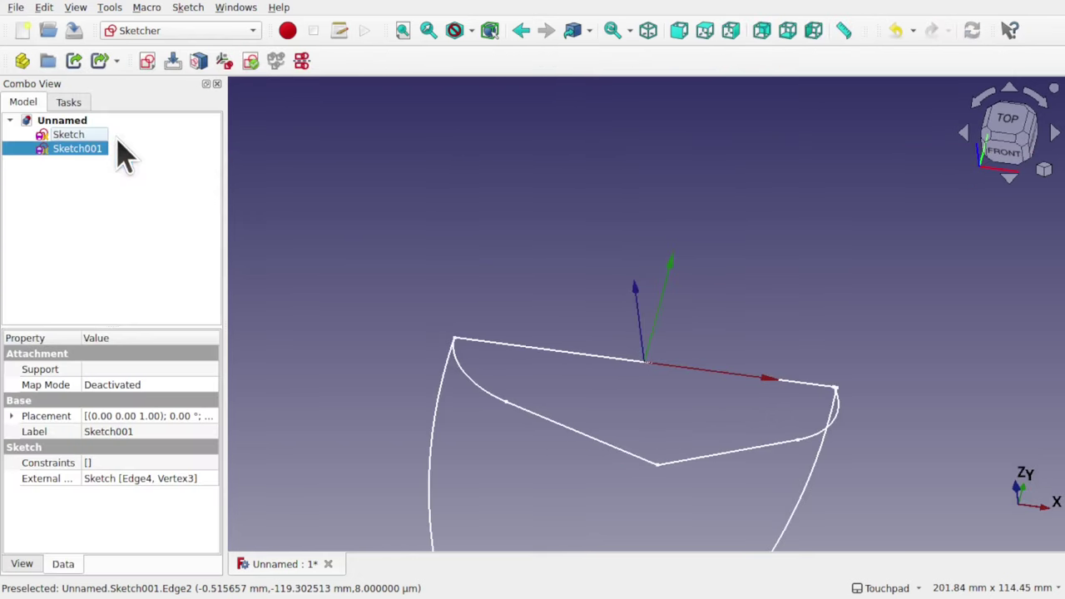
pyautogui.scroll(-2, 704, 275)
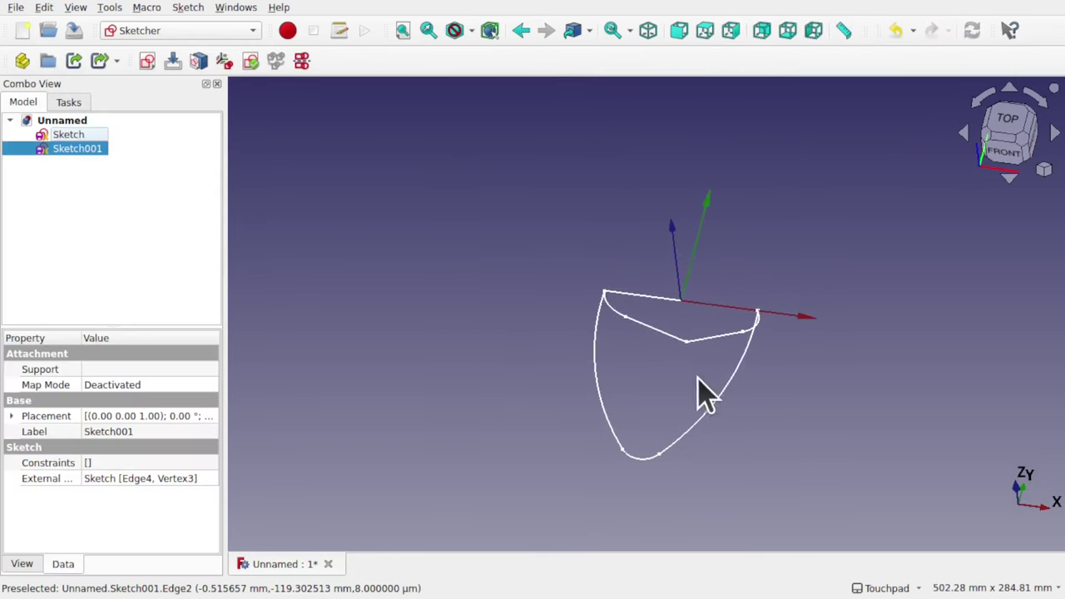
pyautogui.moveTo(714, 394)
pyautogui.keyDown('alt'); pyautogui.mouseDown()
pyautogui.moveTo(751, 264)
pyautogui.moveTo(733, 433)
pyautogui.mouseUp(); pyautogui.keyUp('alt')
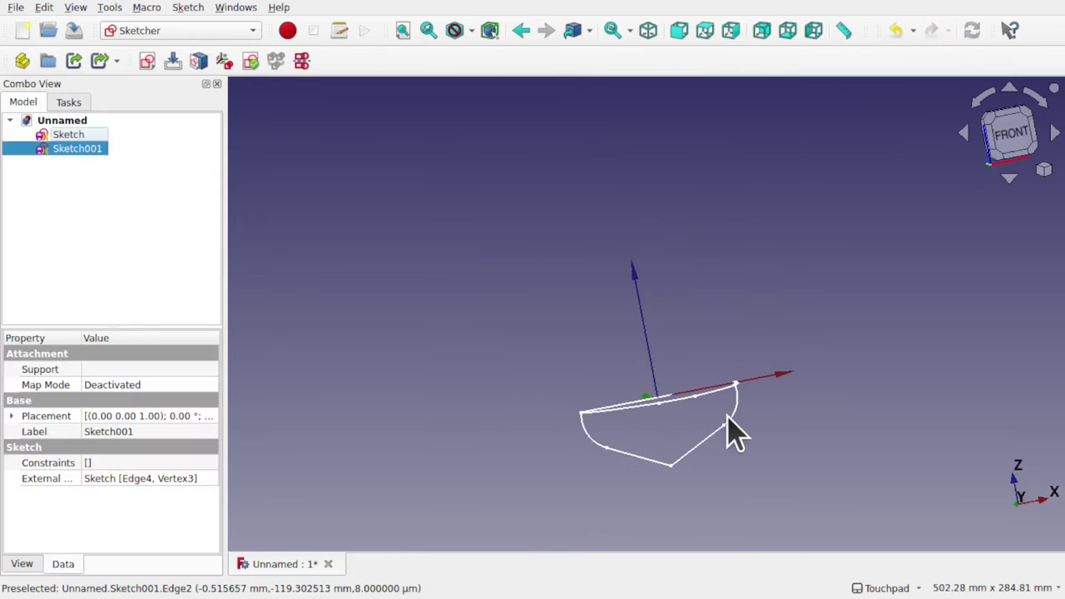
pyautogui.moveTo(654, 430)
pyautogui.keyDown('alt'); pyautogui.mouseDown()
pyautogui.moveTo(743, 333)
pyautogui.moveTo(825, 397)
pyautogui.moveTo(696, 403)
pyautogui.mouseUp(); pyautogui.keyUp('alt')
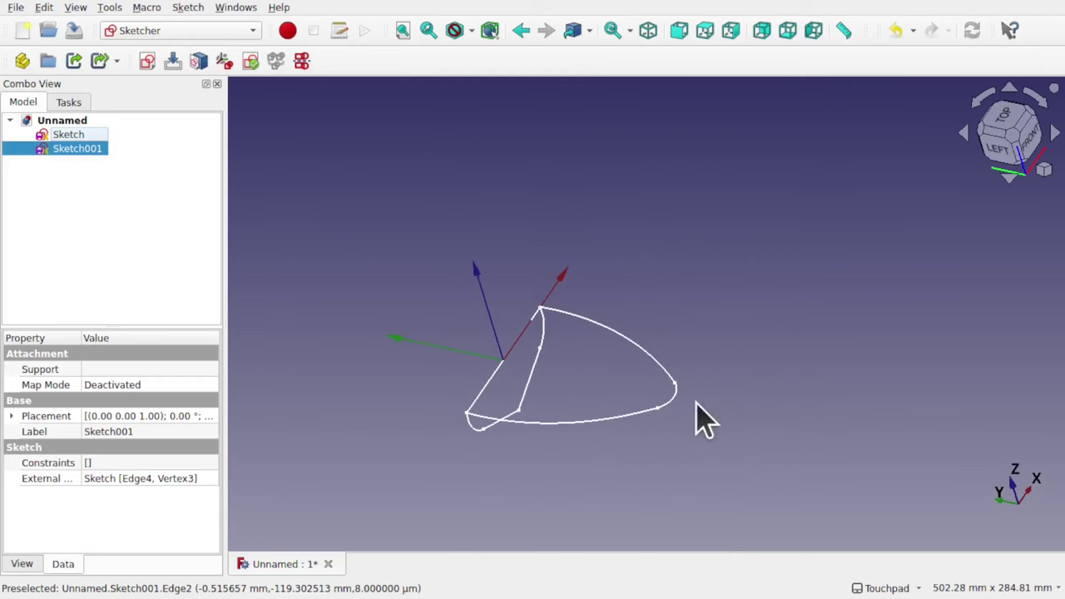
pyautogui.moveTo(577, 404)
pyautogui.keyDown('alt'); pyautogui.mouseDown()
pyautogui.moveTo(635, 311)
pyautogui.moveTo(668, 305)
pyautogui.moveTo(610, 324)
pyautogui.moveTo(637, 300)
pyautogui.moveTo(718, 288)
pyautogui.moveTo(611, 311)
pyautogui.moveTo(652, 302)
pyautogui.moveTo(637, 295)
pyautogui.mouseUp(); pyautogui.keyUp('alt')
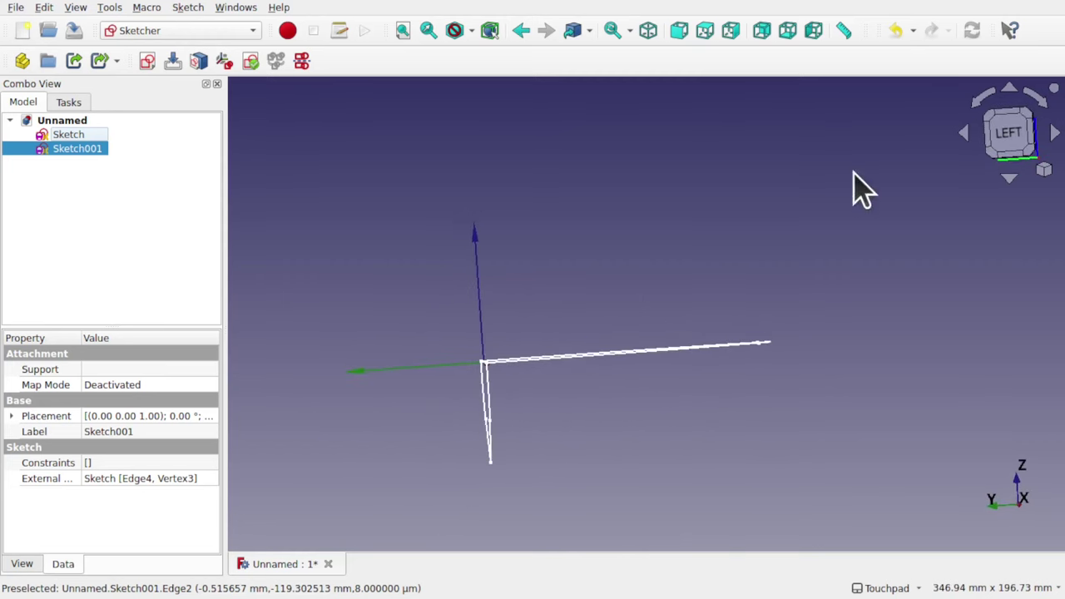
pyautogui.click(1005, 140)
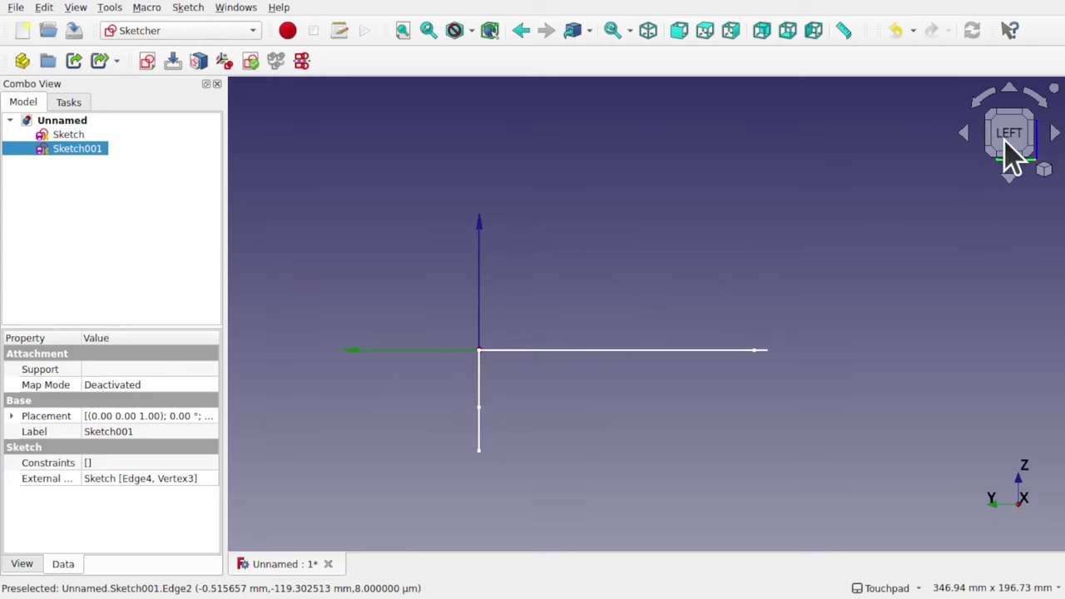
pyautogui.click(349, 208)
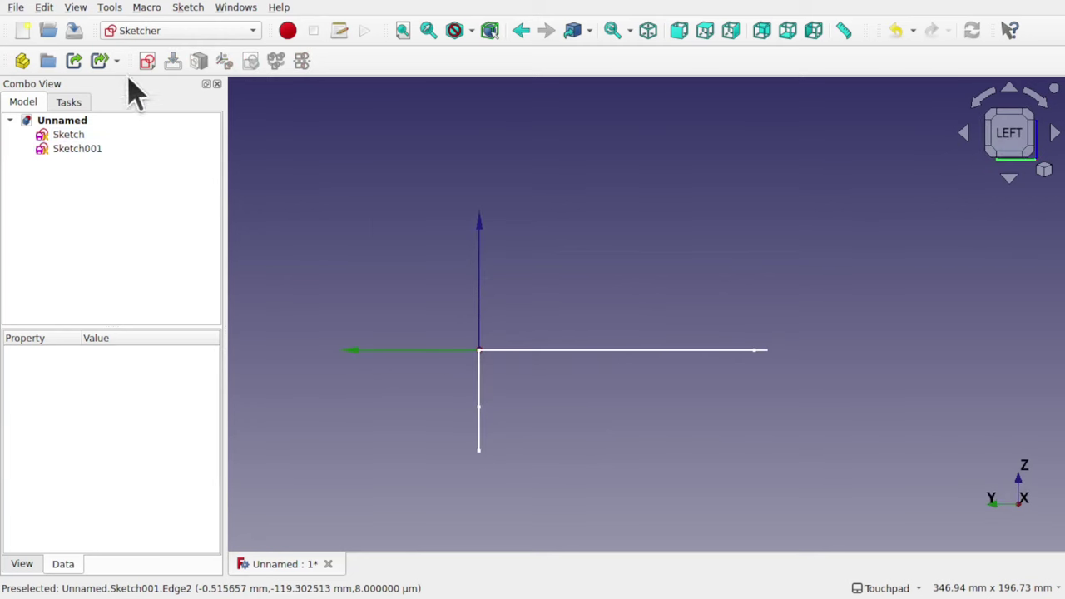
# Create a new sketch on the YZ plane for the side profile
pyautogui.click(147, 61)
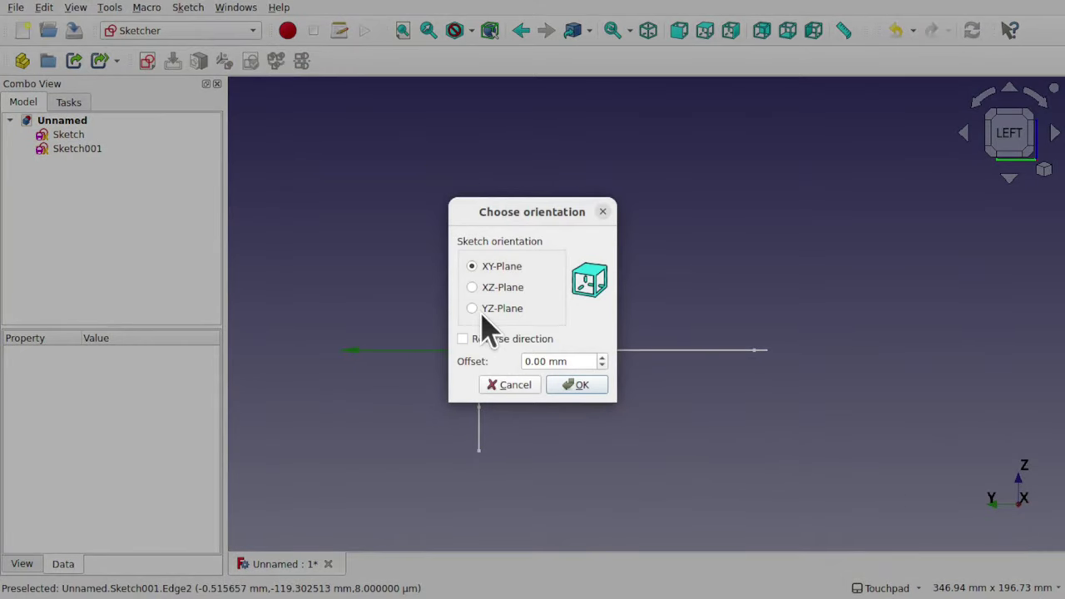
pyautogui.click(578, 385)
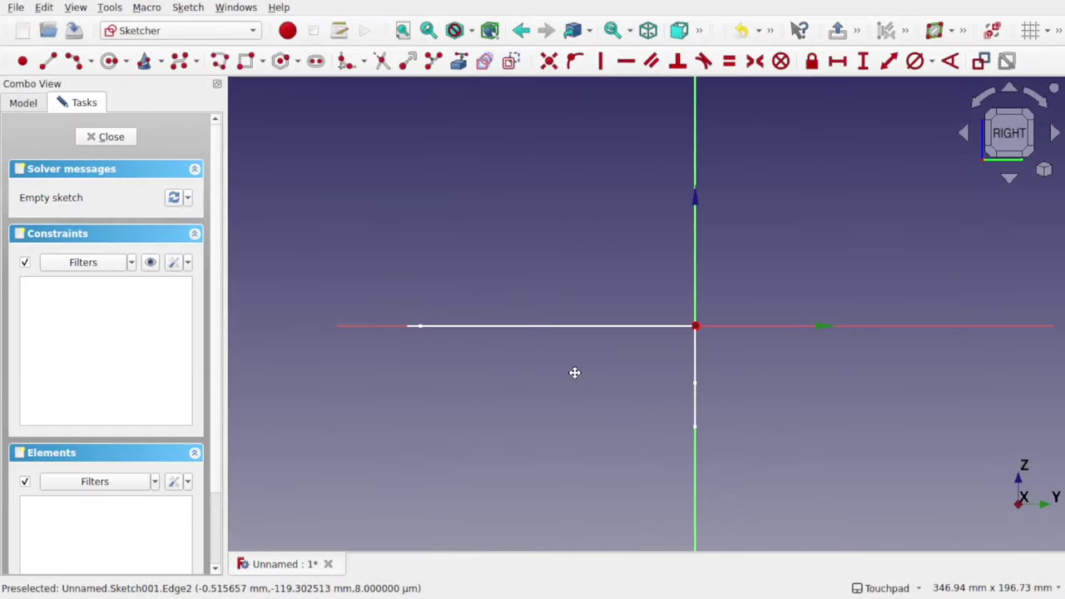
pyautogui.scroll(2, 466, 363)
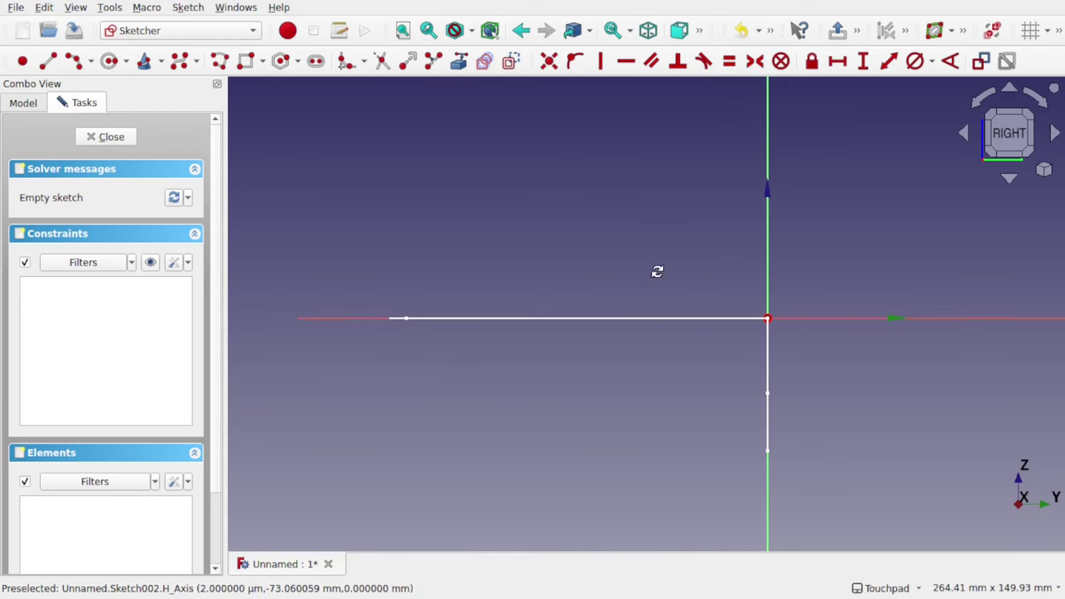
pyautogui.keyDown('alt'); pyautogui.moveTo(657, 271); pyautogui.dragTo(629, 333, button='middle'); pyautogui.keyUp('alt')
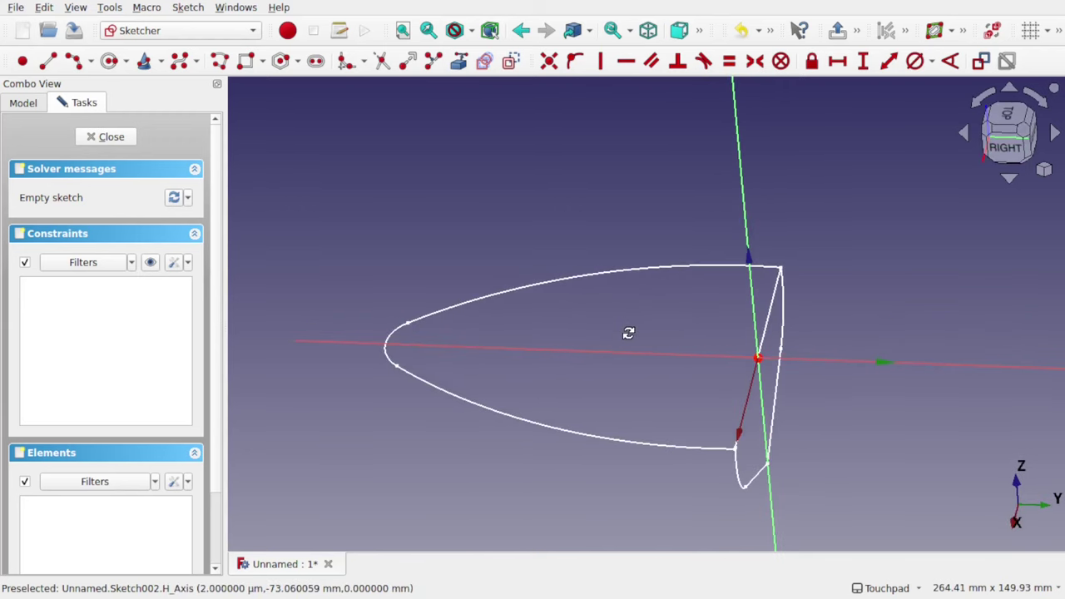
# Link the bow tip edge and the keel's lowest vertex as external reference geometry
pyautogui.click(458, 69)
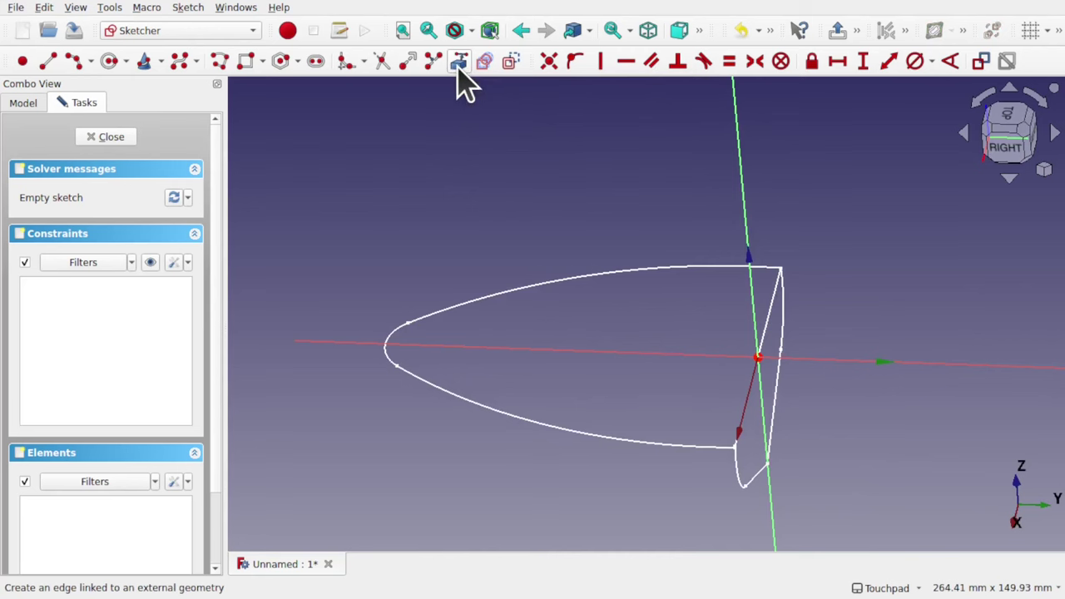
pyautogui.click(387, 339)
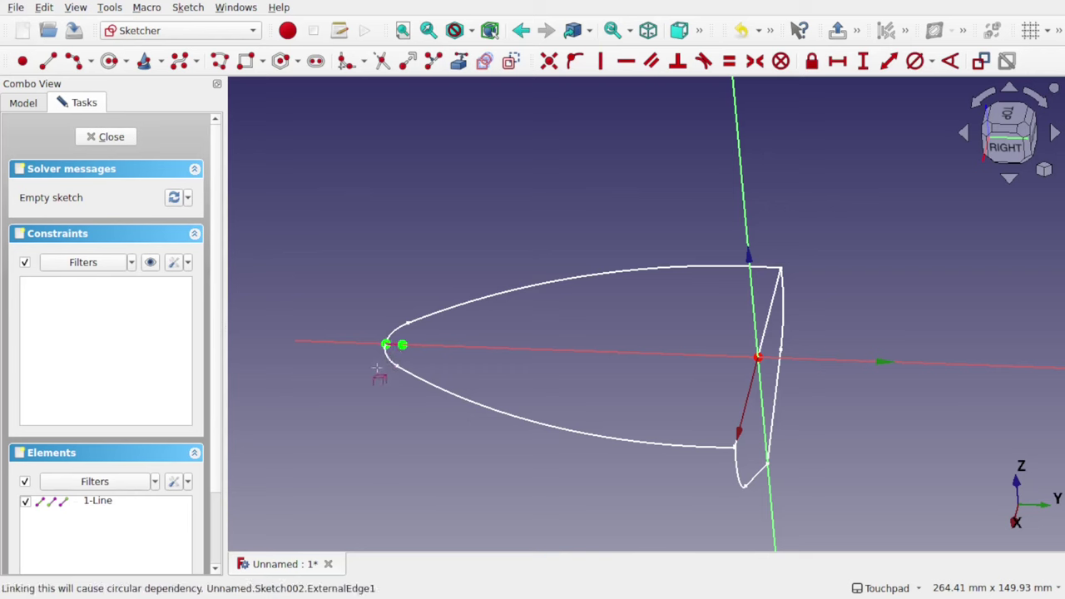
pyautogui.click(766, 464)
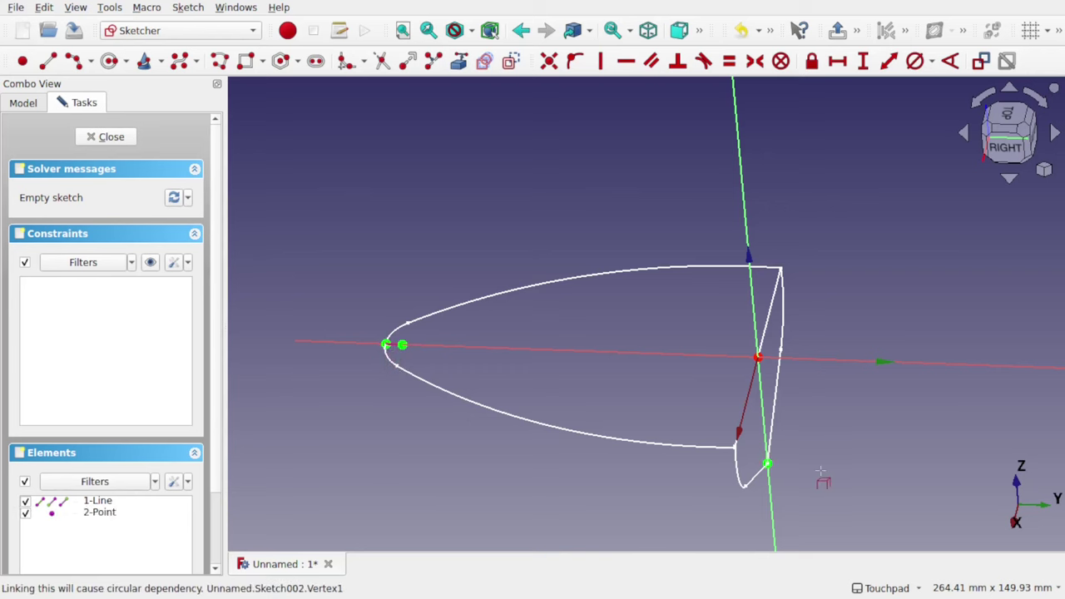
pyautogui.moveTo(817, 480)
pyautogui.mouseDown(button='middle')
pyautogui.moveTo(758, 487)
pyautogui.moveTo(761, 478)
pyautogui.mouseUp(button='middle')
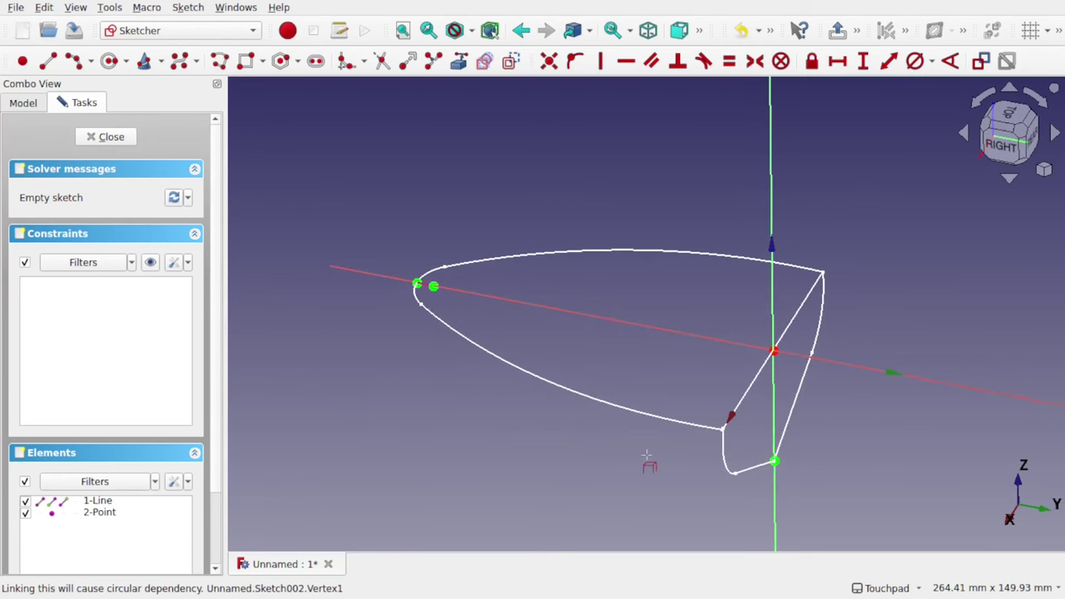
pyautogui.moveTo(646, 455)
pyautogui.mouseDown(button='middle')
pyautogui.moveTo(779, 438)
pyautogui.moveTo(766, 447)
pyautogui.moveTo(673, 380)
pyautogui.moveTo(710, 318)
pyautogui.moveTo(717, 333)
pyautogui.moveTo(739, 287)
pyautogui.mouseUp(button='middle')
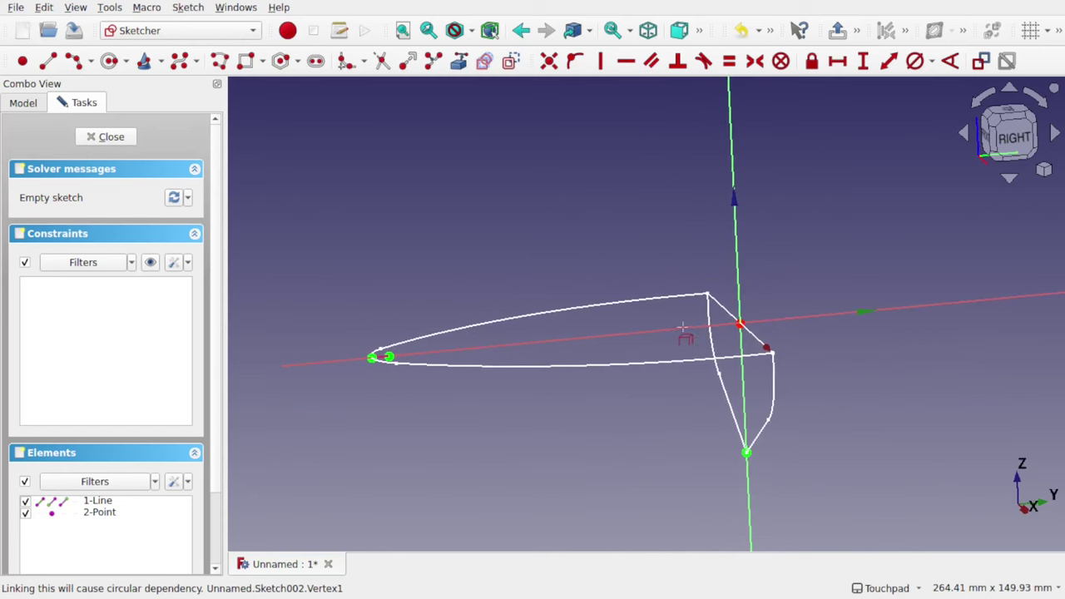
pyautogui.scroll(3, 684, 328)
pyautogui.moveTo(687, 331); pyautogui.dragTo(682, 314, button='middle')
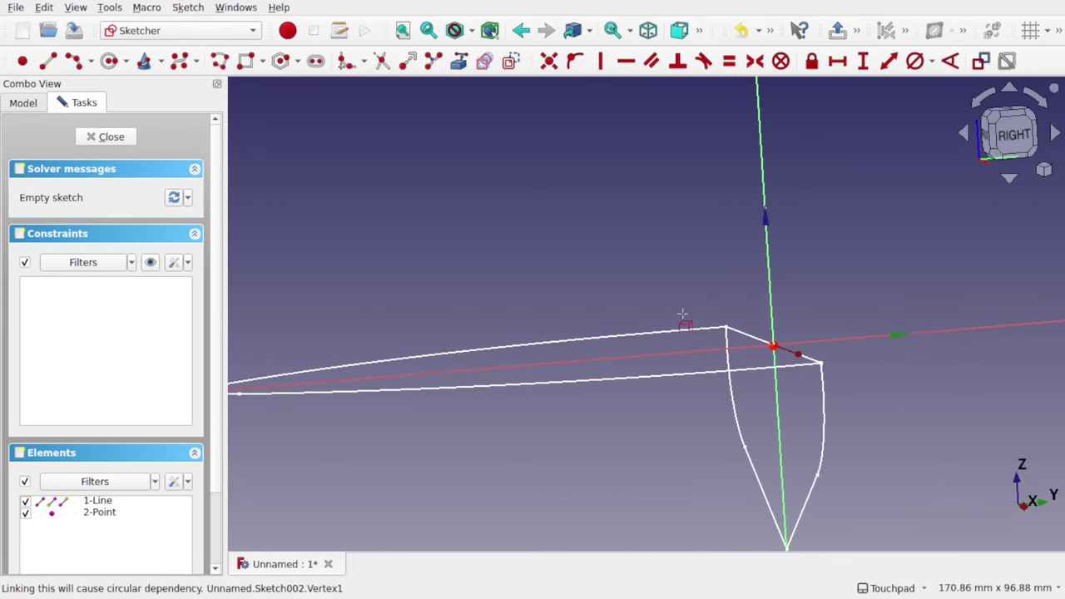
pyautogui.scroll(-5, 683, 314)
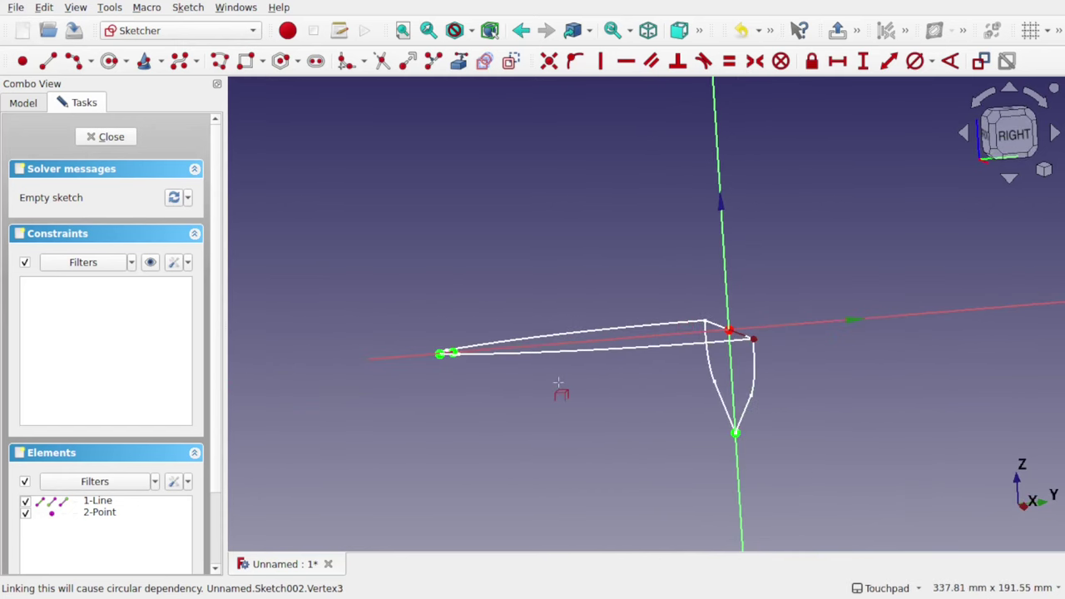
# Draw 3-point arcs from the keel's bottom point and from the bow tip
pyautogui.click(74, 64)
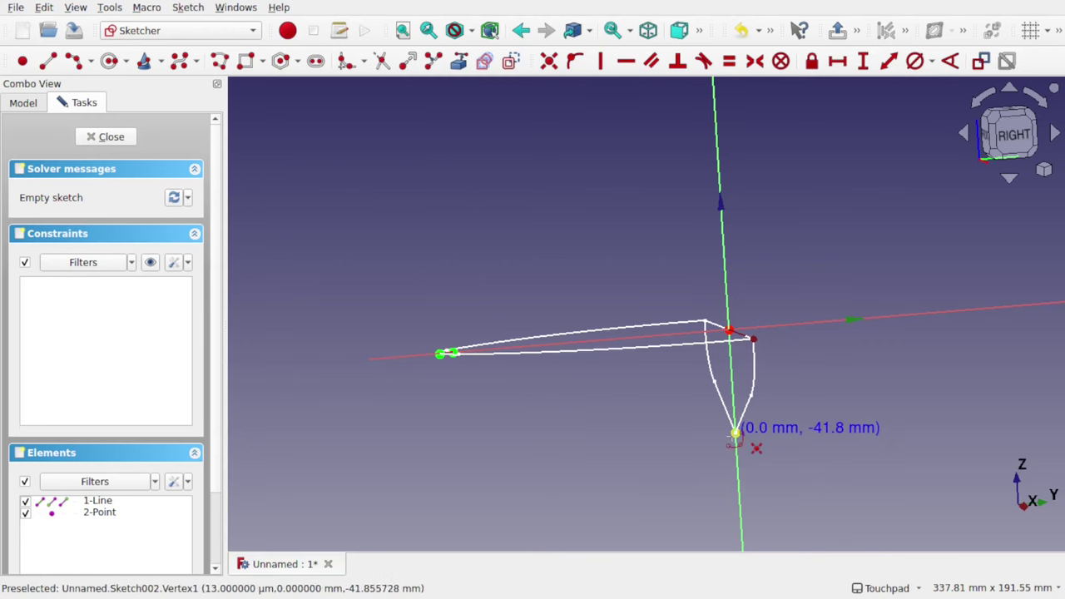
pyautogui.click(736, 432)
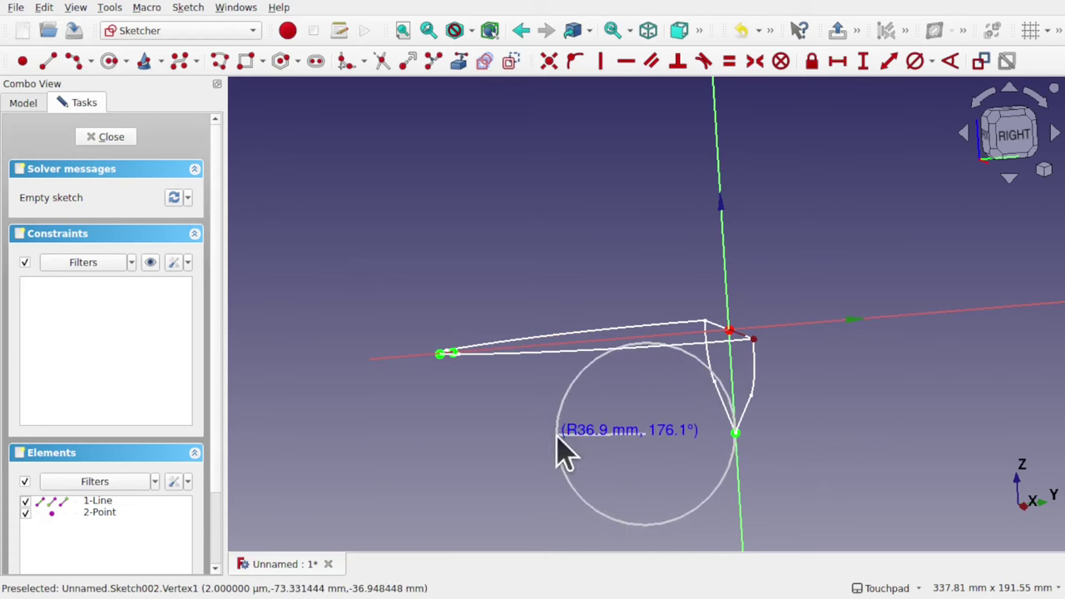
pyautogui.click(556, 435)
pyautogui.click(607, 447)
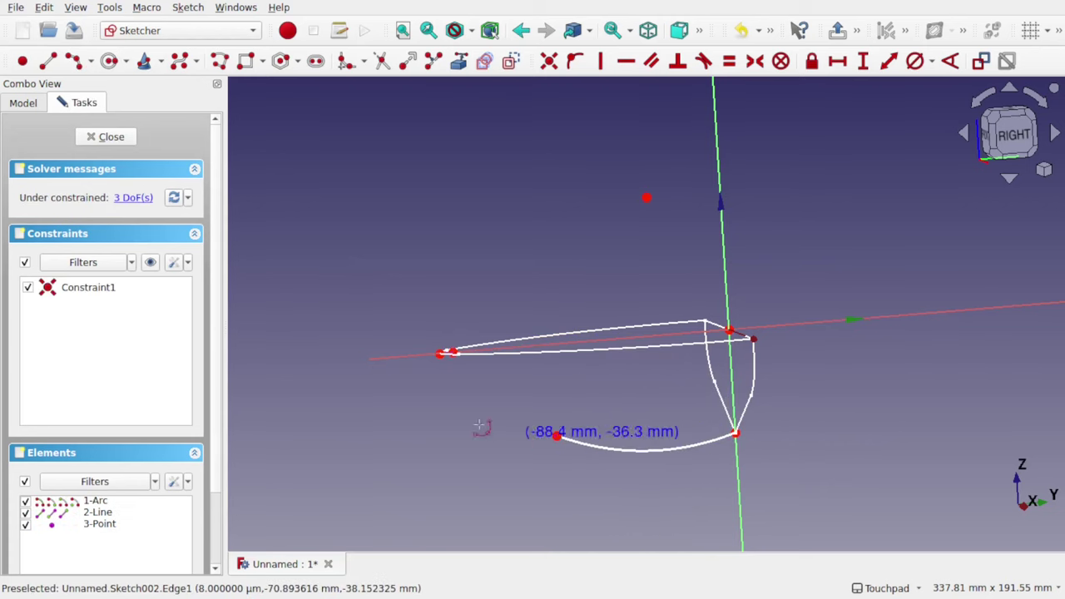
pyautogui.scroll(4, 441, 366)
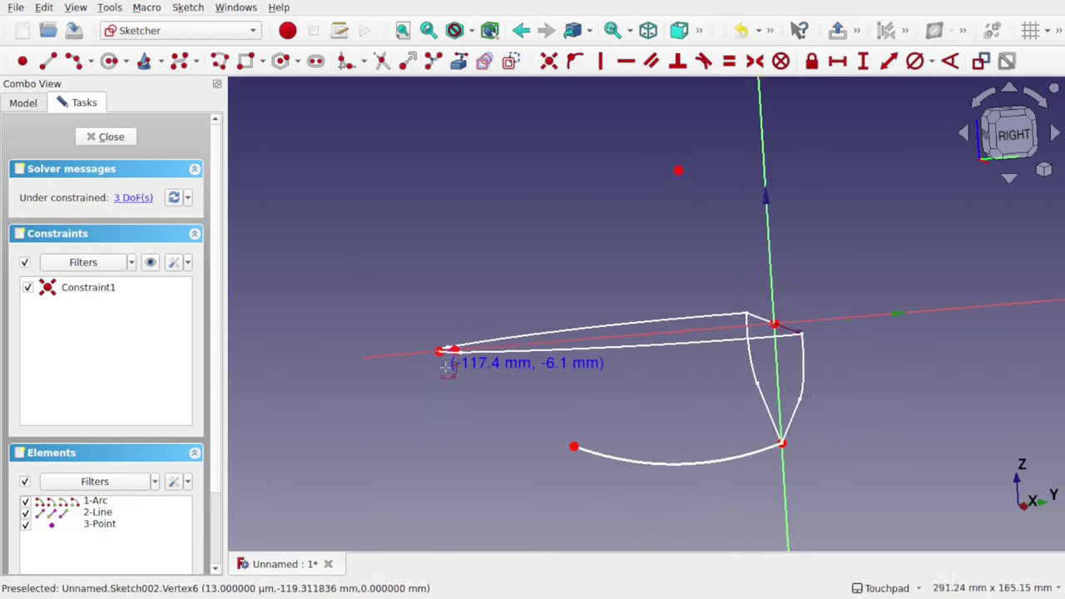
pyautogui.moveTo(449, 382); pyautogui.dragTo(471, 409, button='middle')
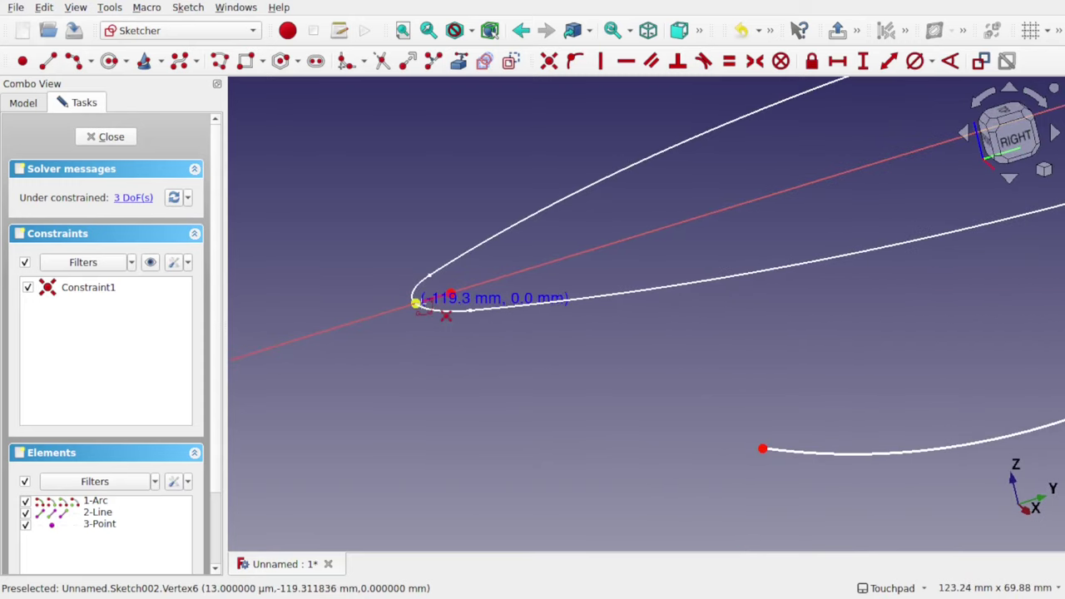
pyautogui.click(416, 303)
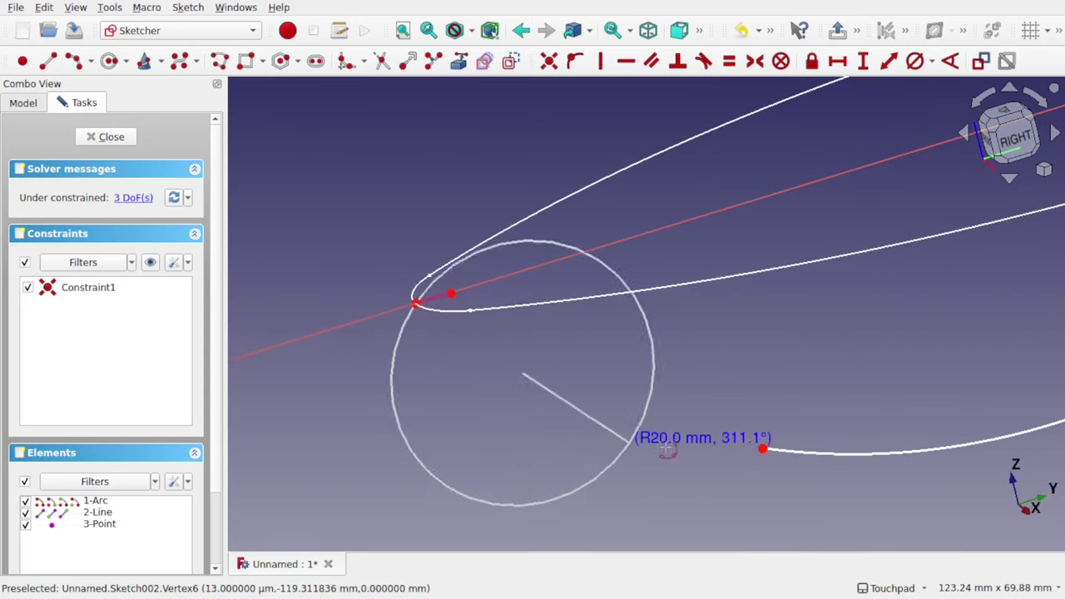
pyautogui.click(763, 449)
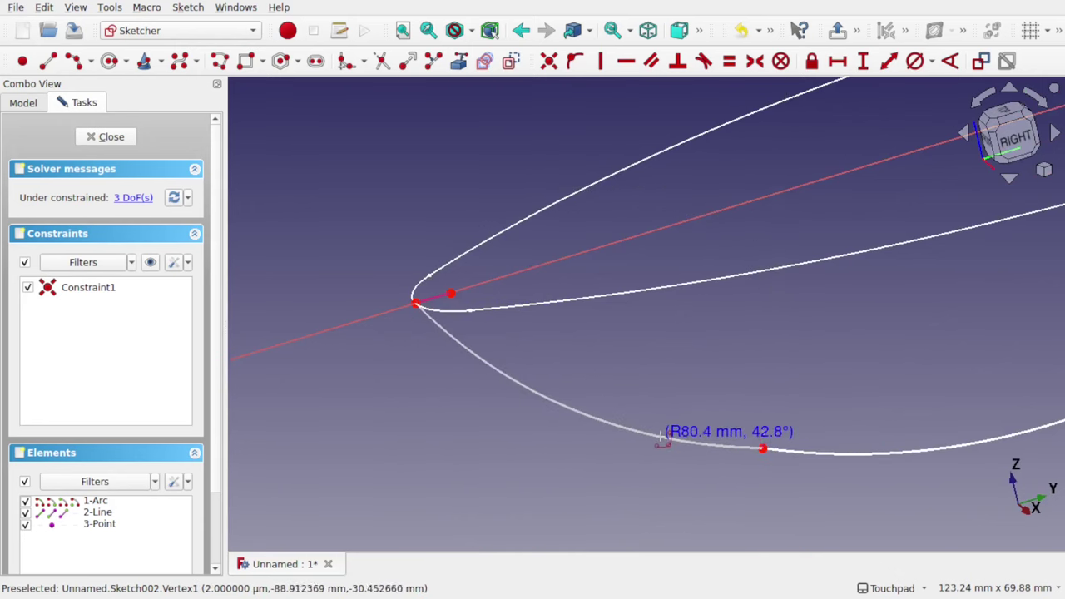
pyautogui.click(663, 441)
pyautogui.rightClick(681, 420)
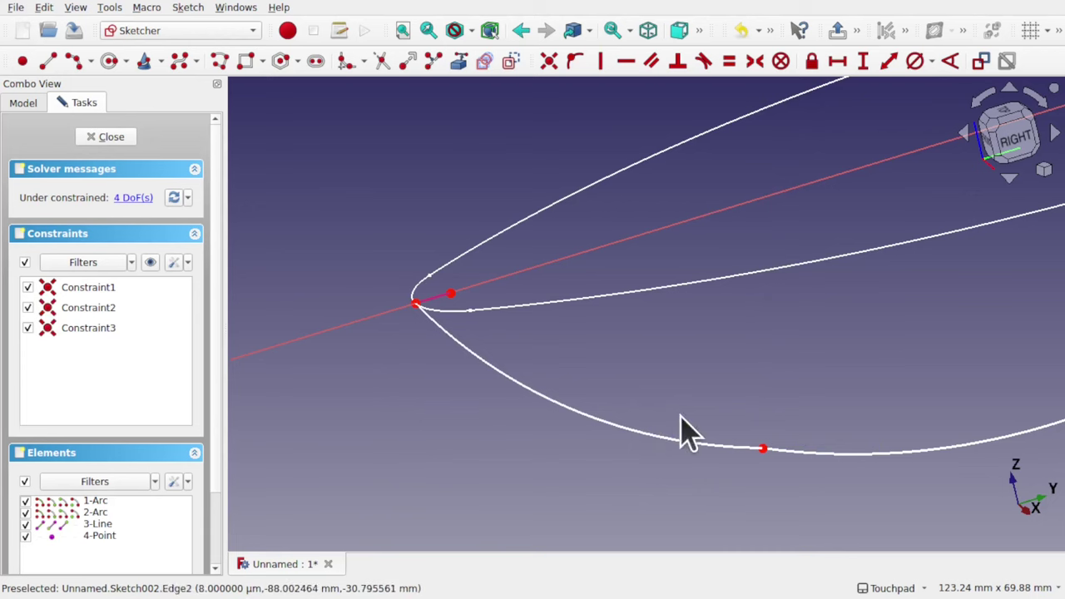
# Make the lower arc tangent to the bow arc and drag their junction to reshape the curve
pyautogui.click(624, 437)
pyautogui.click(814, 454)
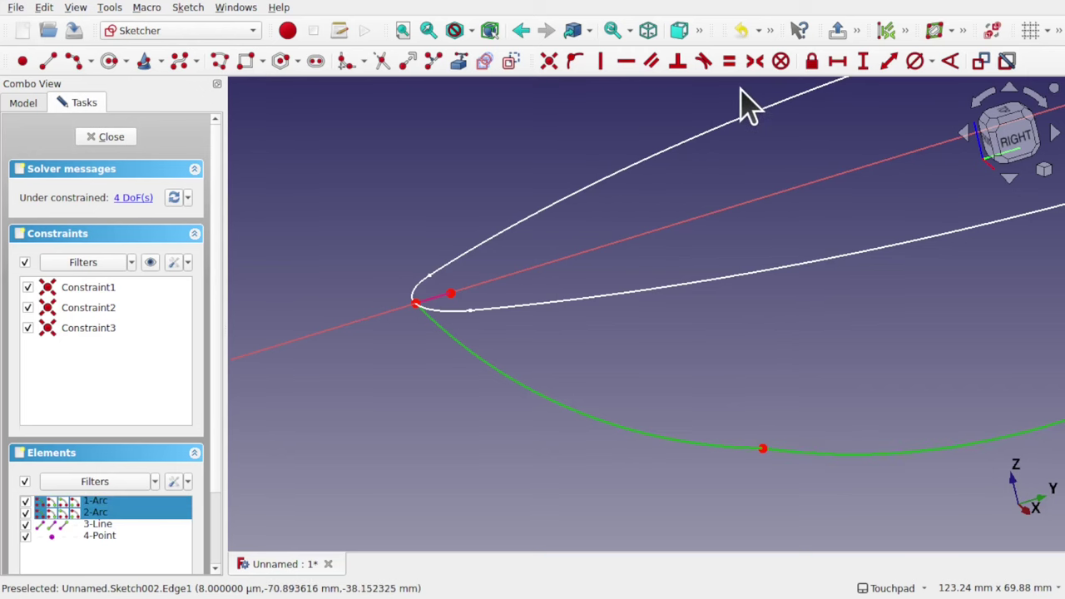
pyautogui.click(707, 68)
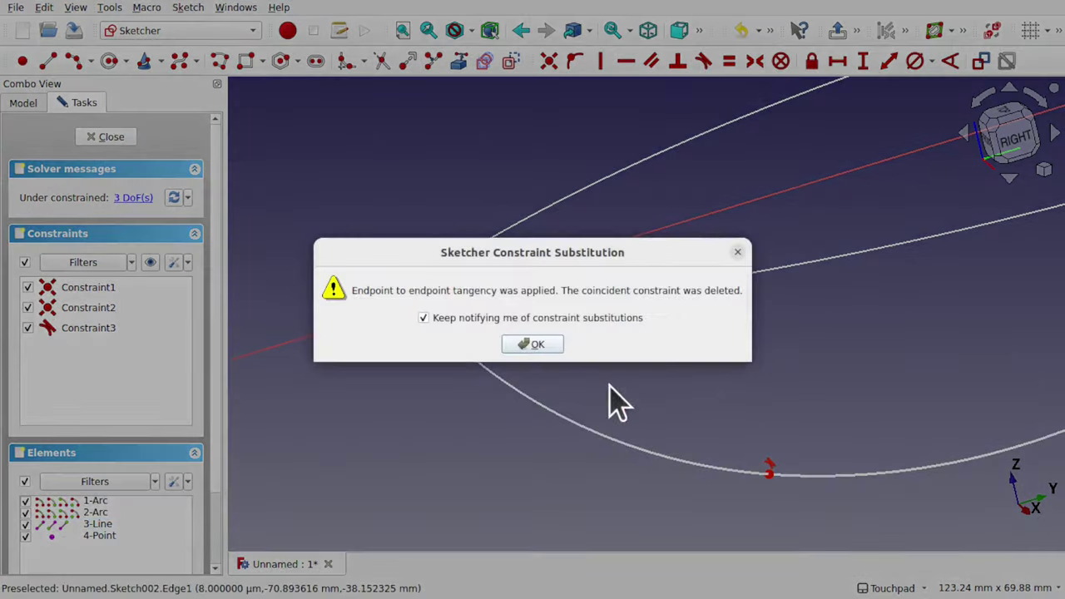
pyautogui.click(528, 349)
pyautogui.scroll(-5, 726, 356)
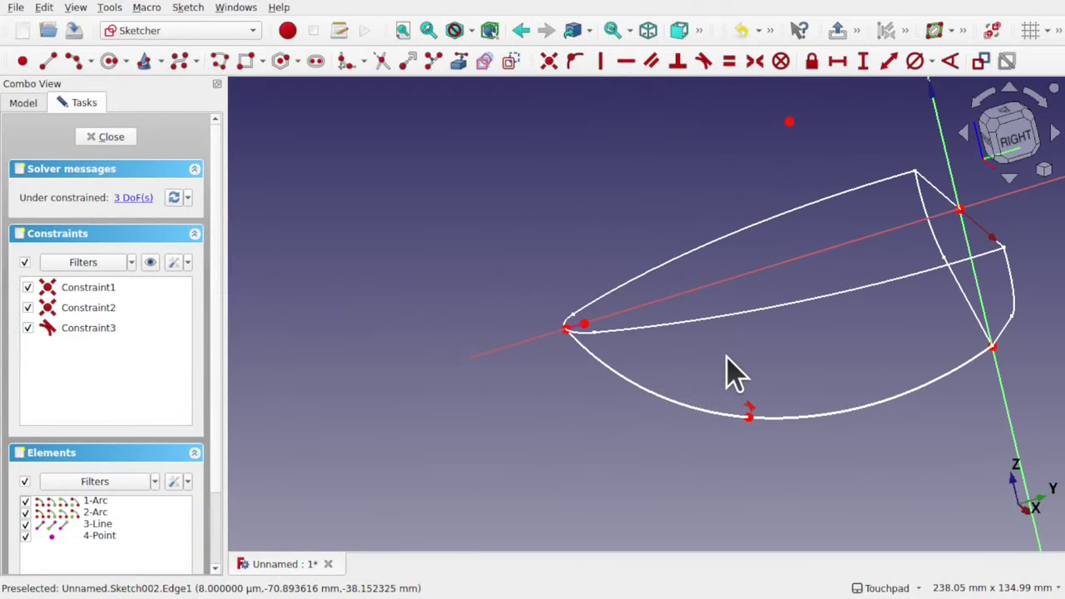
pyautogui.moveTo(750, 418); pyautogui.dragTo(710, 388)
pyautogui.moveTo(711, 389)
pyautogui.keyDown('alt'); pyautogui.mouseDown(button='middle')
pyautogui.moveTo(744, 387)
pyautogui.moveTo(707, 369)
pyautogui.moveTo(724, 387)
pyautogui.moveTo(577, 416)
pyautogui.mouseUp(button='middle'); pyautogui.keyUp('alt')
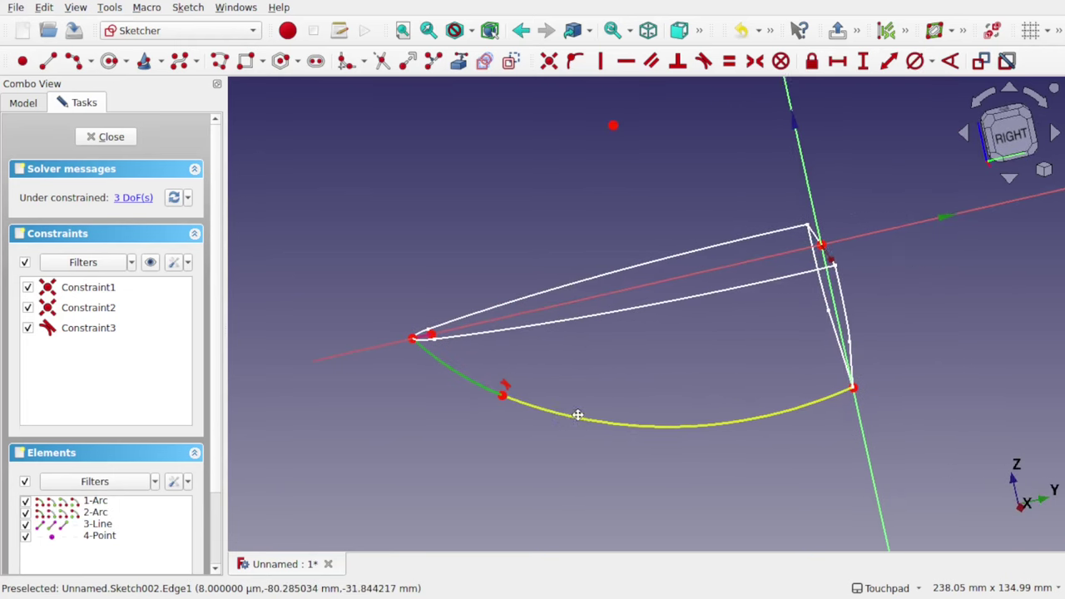
pyautogui.click(677, 425)
# Replace the lower arc with a straight keel line from the stern's bottom vertex to the bow arc
pyautogui.press('Delete')
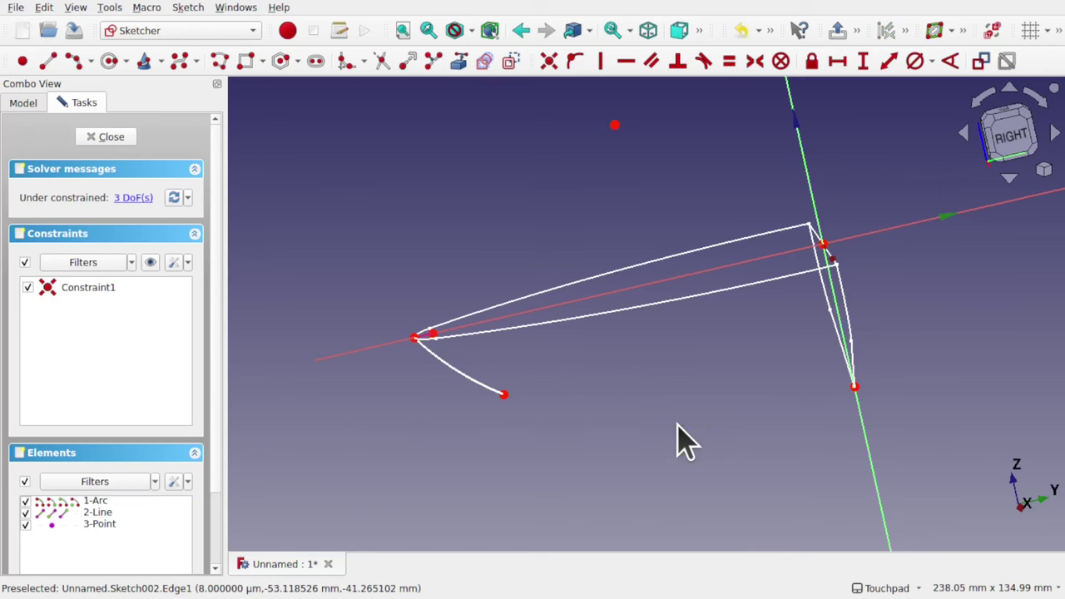
pyautogui.click(47, 61)
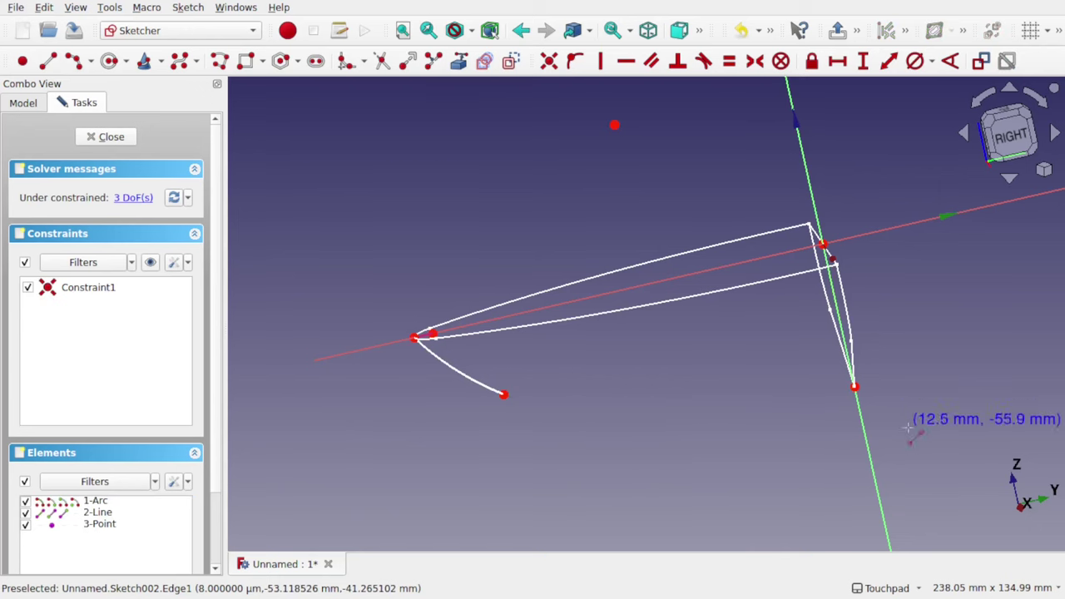
pyautogui.click(854, 387)
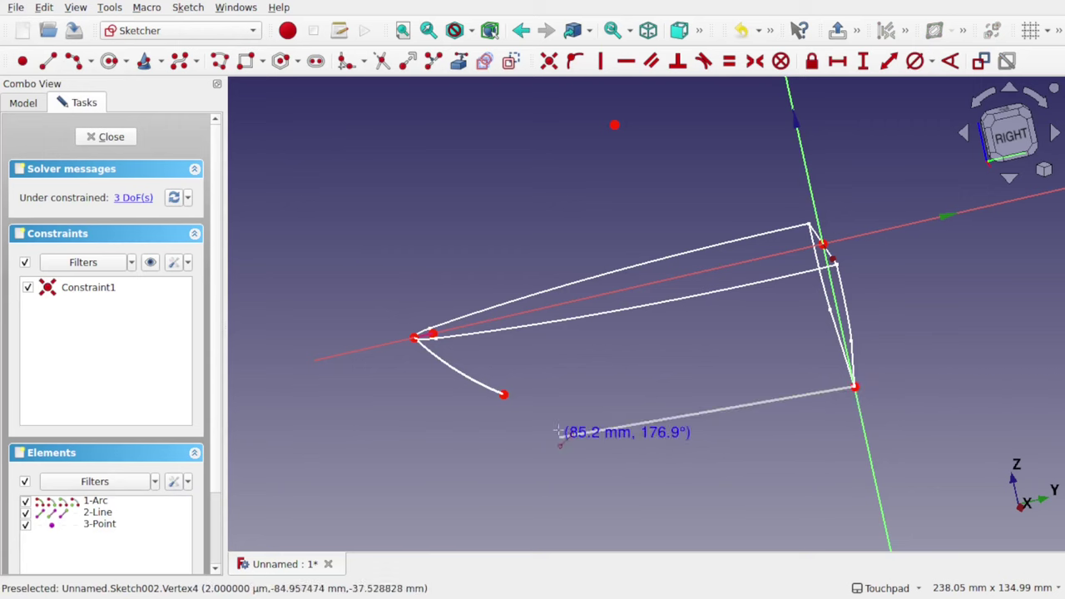
pyautogui.click(514, 398)
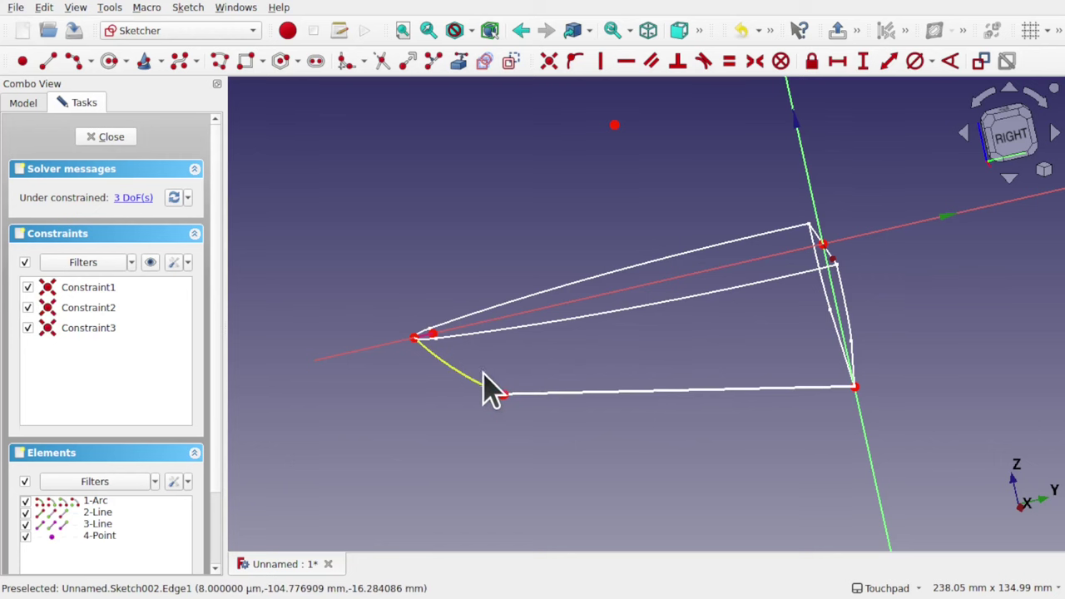
# Constrain the bow arc tangent to the keel line and move their junction down and right
pyautogui.click(485, 382)
pyautogui.click(562, 392)
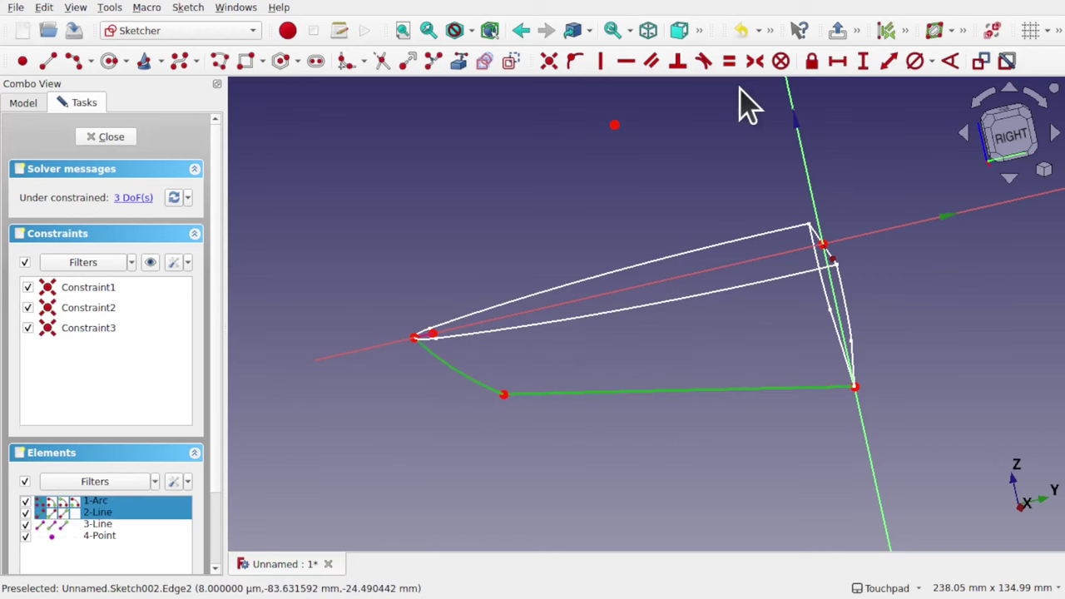
pyautogui.click(702, 62)
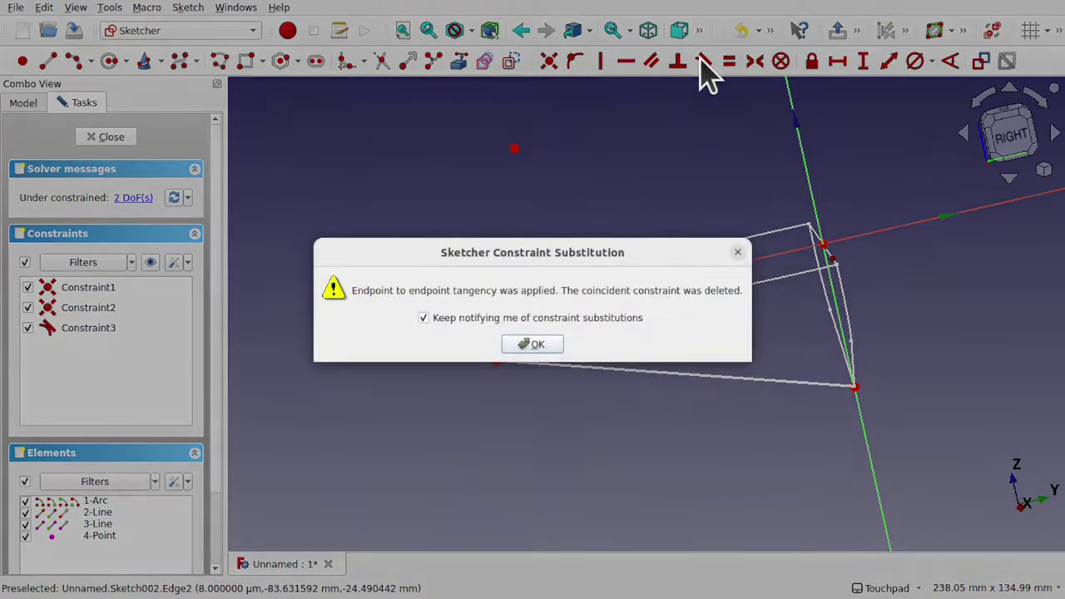
pyautogui.click(535, 343)
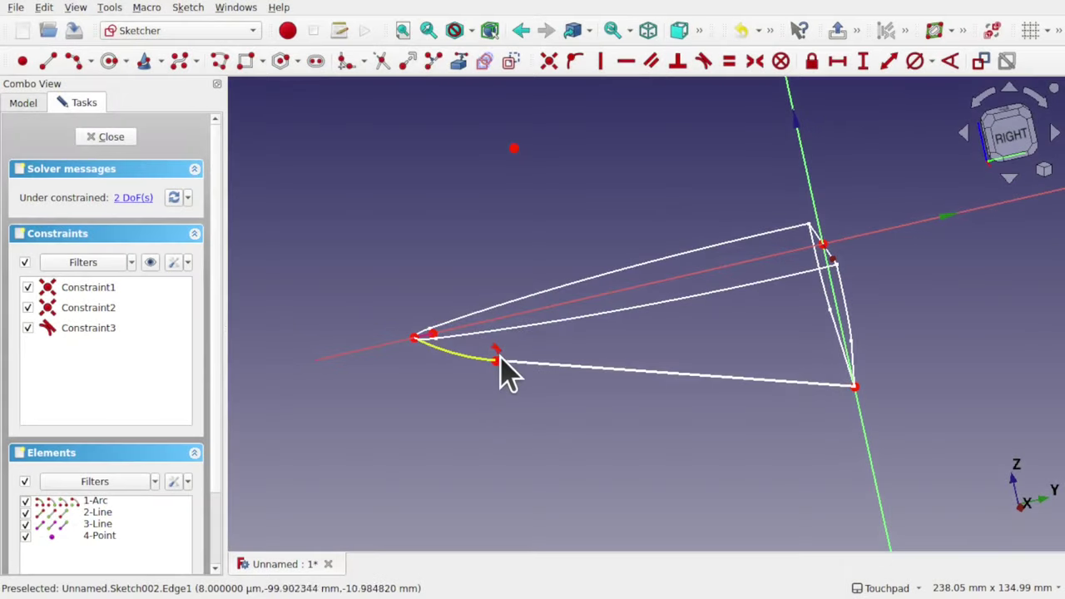
pyautogui.moveTo(501, 361); pyautogui.dragTo(556, 416)
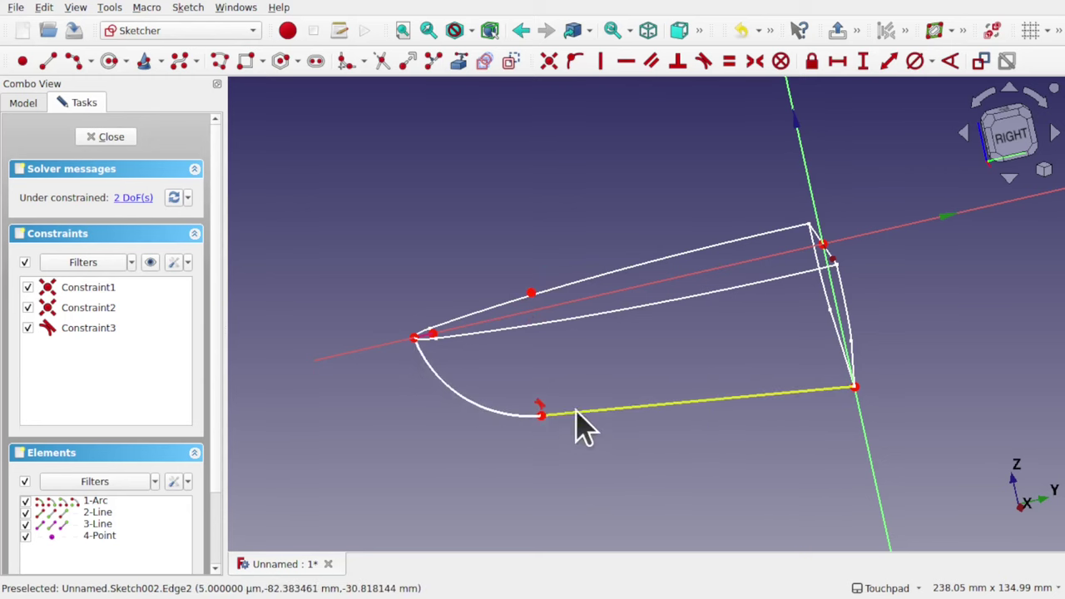
# Check the hull side profile from an aligned view and close the sketch
pyautogui.moveTo(690, 380)
pyautogui.mouseDown(button='middle')
pyautogui.moveTo(807, 210)
pyautogui.moveTo(822, 326)
pyautogui.moveTo(706, 369)
pyautogui.moveTo(699, 344)
pyautogui.moveTo(678, 366)
pyautogui.moveTo(696, 374)
pyautogui.mouseUp(button='middle')
pyautogui.click(1009, 142)
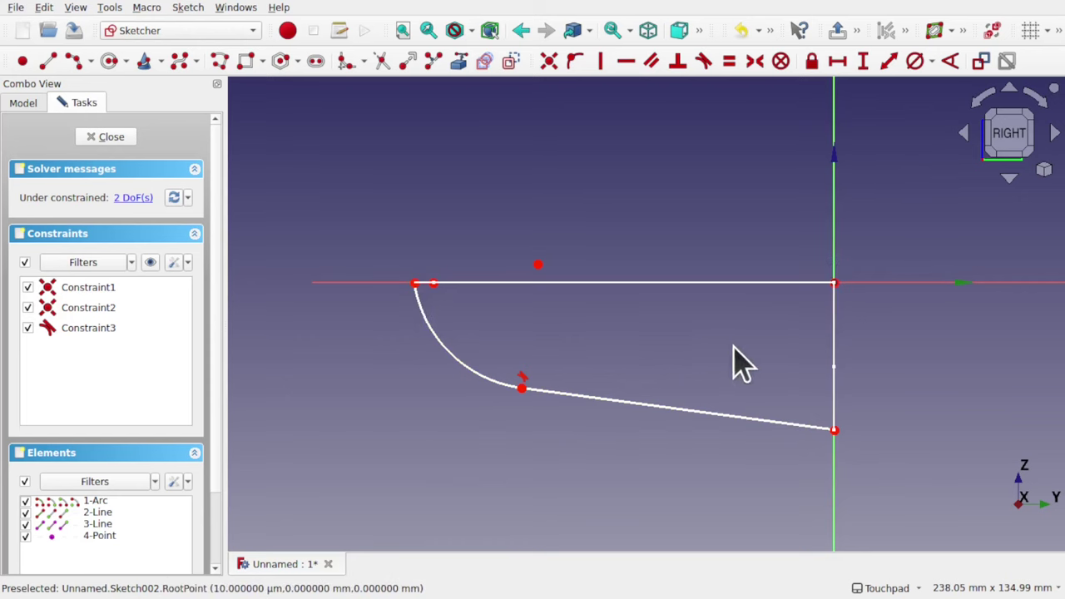
pyautogui.moveTo(733, 346); pyautogui.dragTo(692, 371, button='middle')
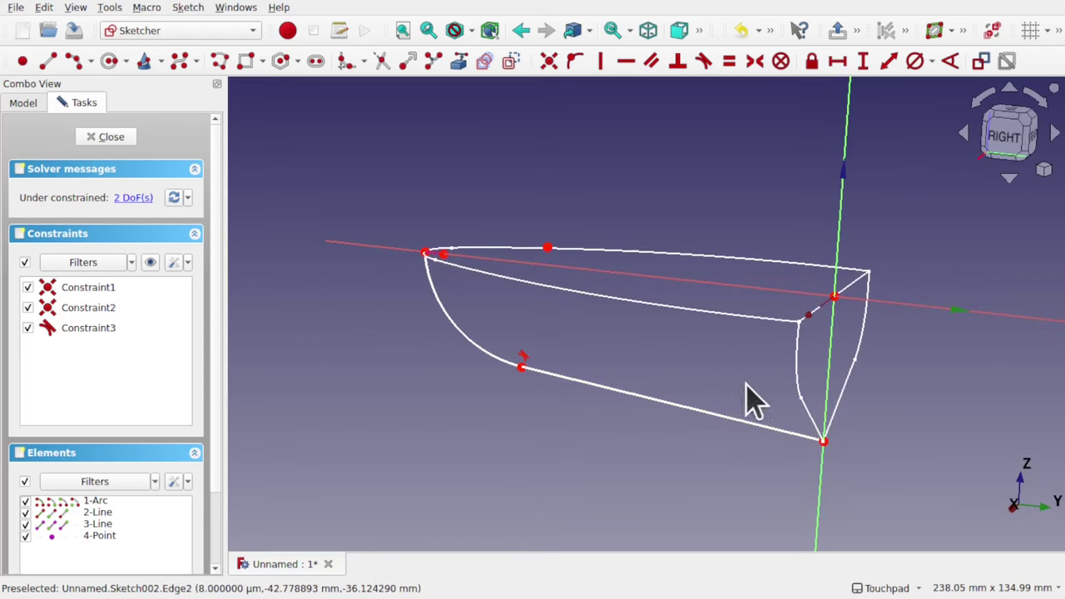
pyautogui.moveTo(749, 397); pyautogui.dragTo(797, 394, button='middle')
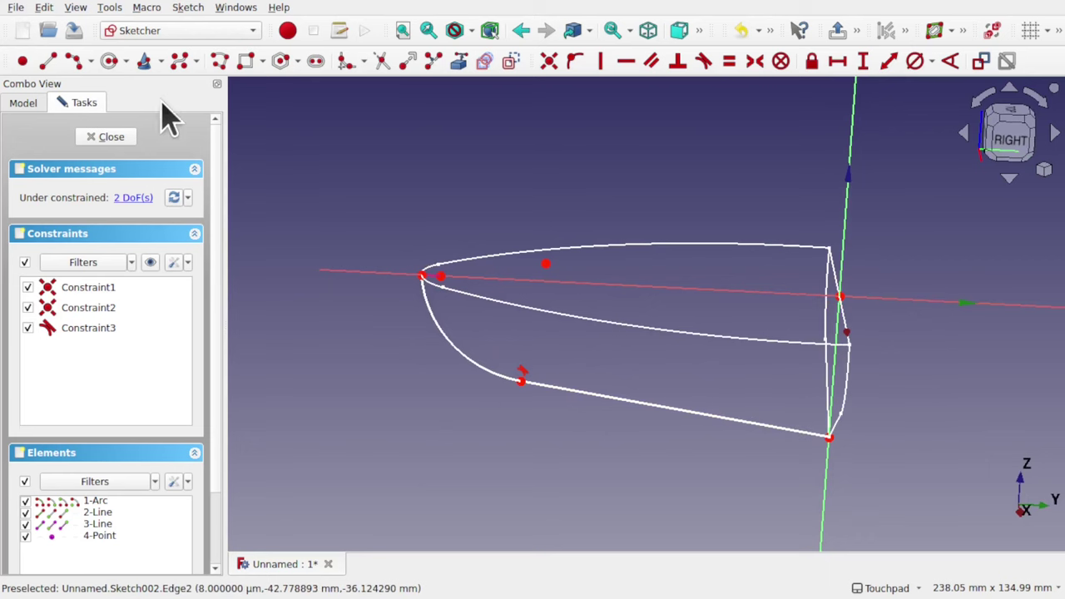
pyautogui.click(111, 137)
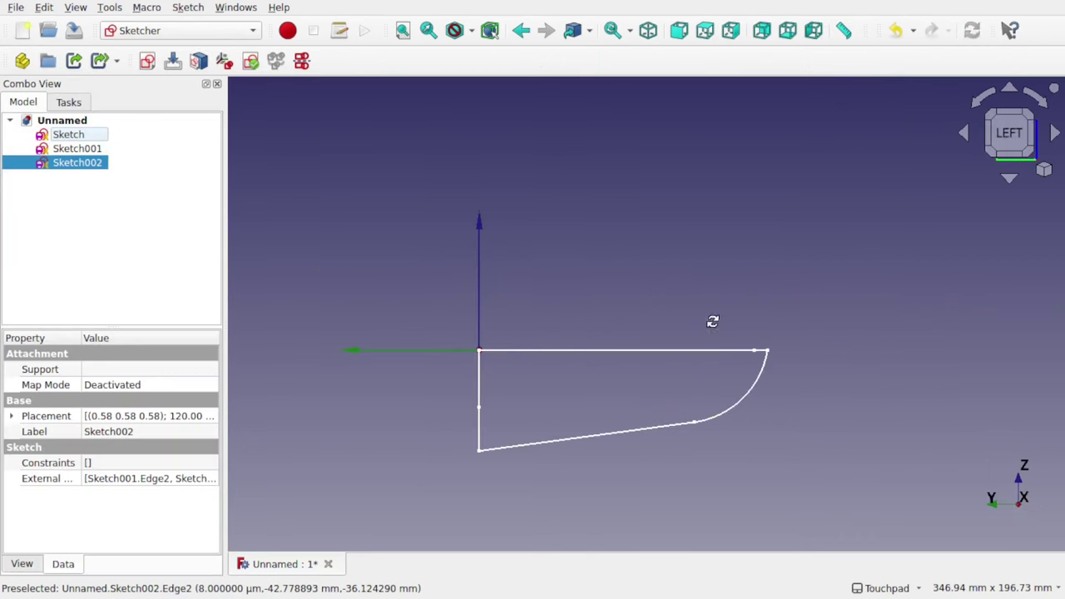
pyautogui.moveTo(712, 321)
pyautogui.mouseDown(button='middle')
pyautogui.moveTo(623, 368)
pyautogui.moveTo(524, 279)
pyautogui.mouseUp(button='middle')
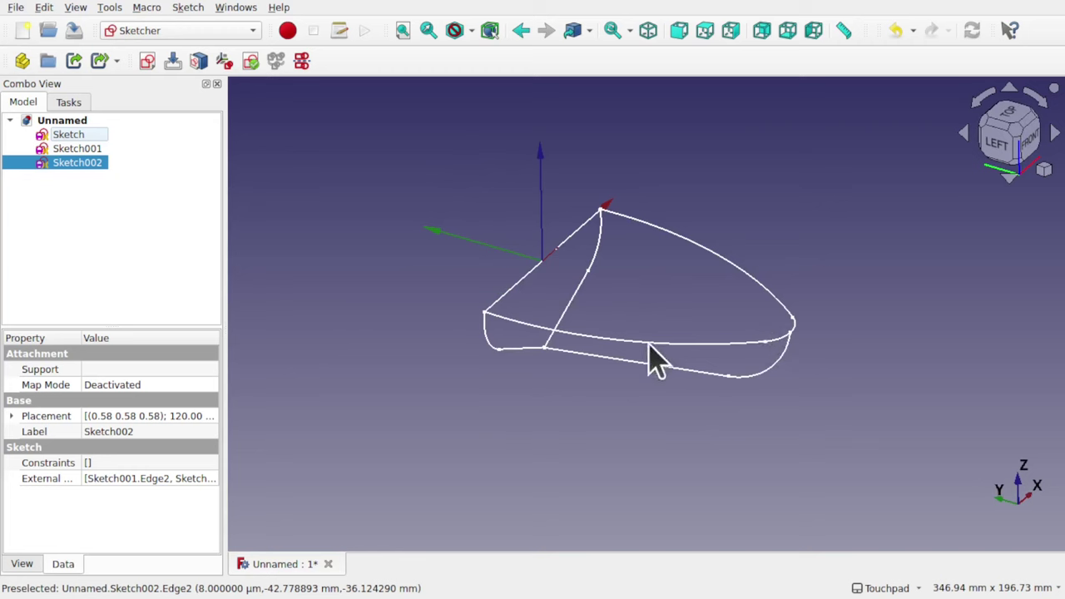
pyautogui.moveTo(620, 336); pyautogui.dragTo(723, 300, button='middle')
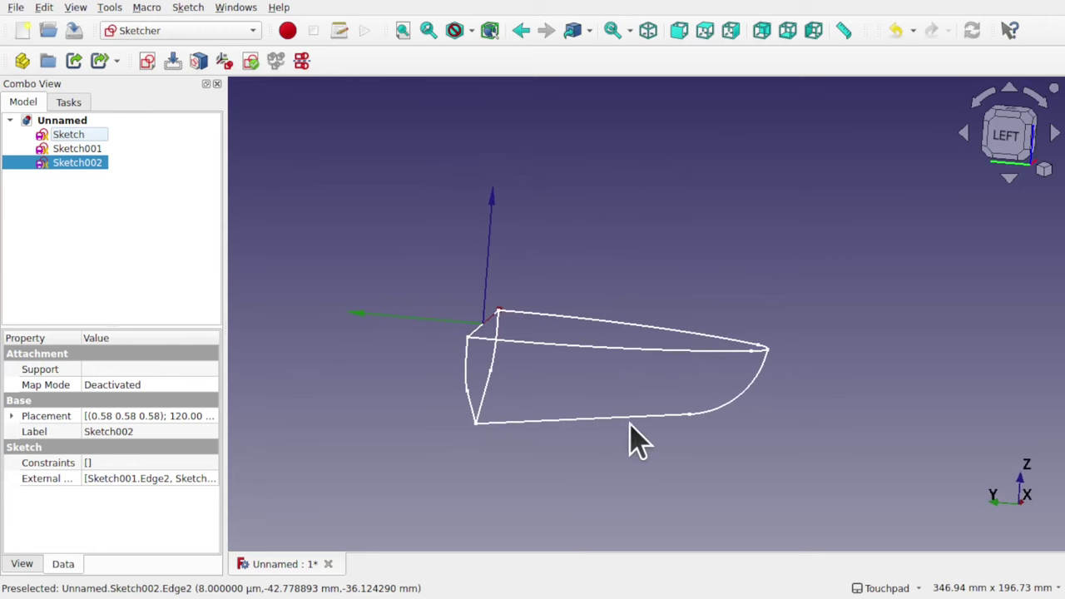
# Open Sketch002 from the Model tree and orbit around the hull to inspect the profile
pyautogui.doubleClick(75, 164)
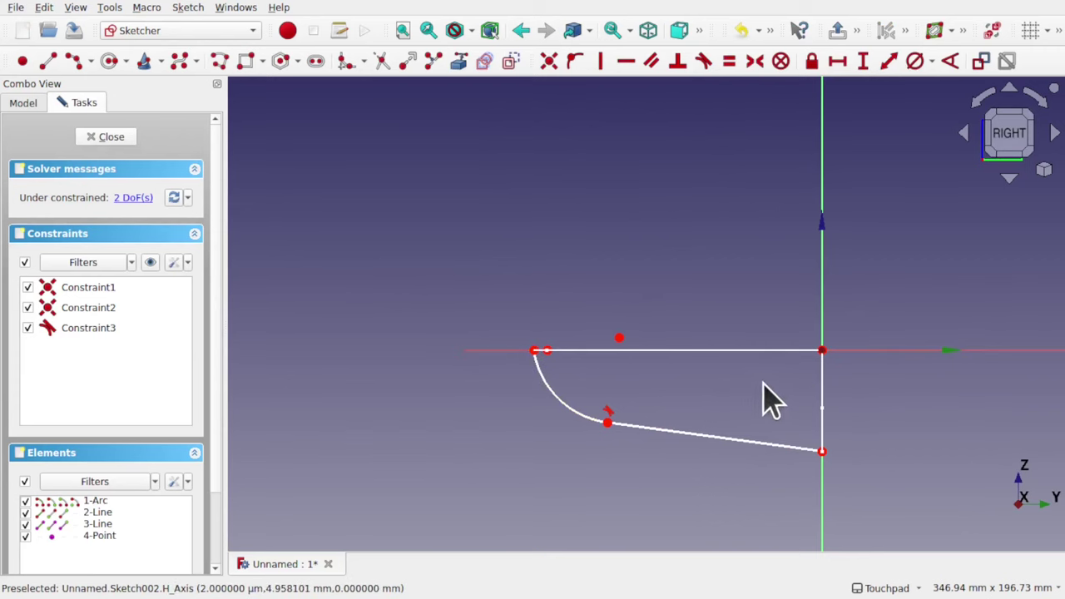
pyautogui.moveTo(763, 400); pyautogui.dragTo(773, 397, button='middle')
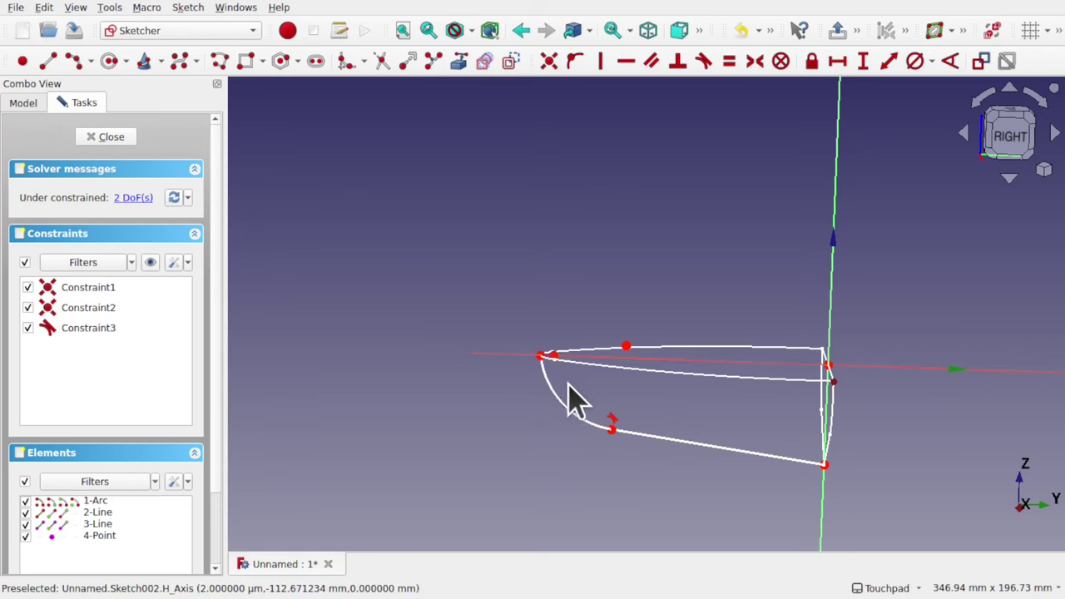
pyautogui.moveTo(737, 409)
pyautogui.keyDown('alt'); pyautogui.mouseDown()
pyautogui.moveTo(777, 423)
pyautogui.moveTo(722, 435)
pyautogui.moveTo(673, 387)
pyautogui.moveTo(694, 413)
pyautogui.mouseUp(); pyautogui.keyUp('alt')
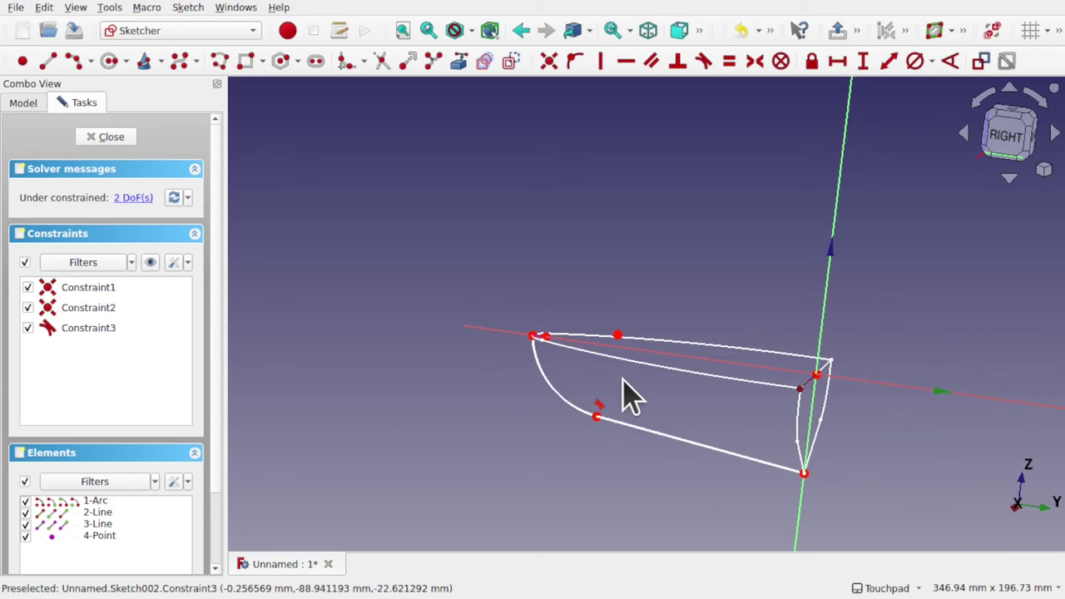
pyautogui.moveTo(791, 435)
pyautogui.keyDown('alt'); pyautogui.mouseDown()
pyautogui.moveTo(708, 423)
pyautogui.moveTo(670, 433)
pyautogui.moveTo(769, 396)
pyautogui.moveTo(721, 373)
pyautogui.mouseUp(); pyautogui.keyUp('alt')
pyautogui.scroll(3, 773, 409)
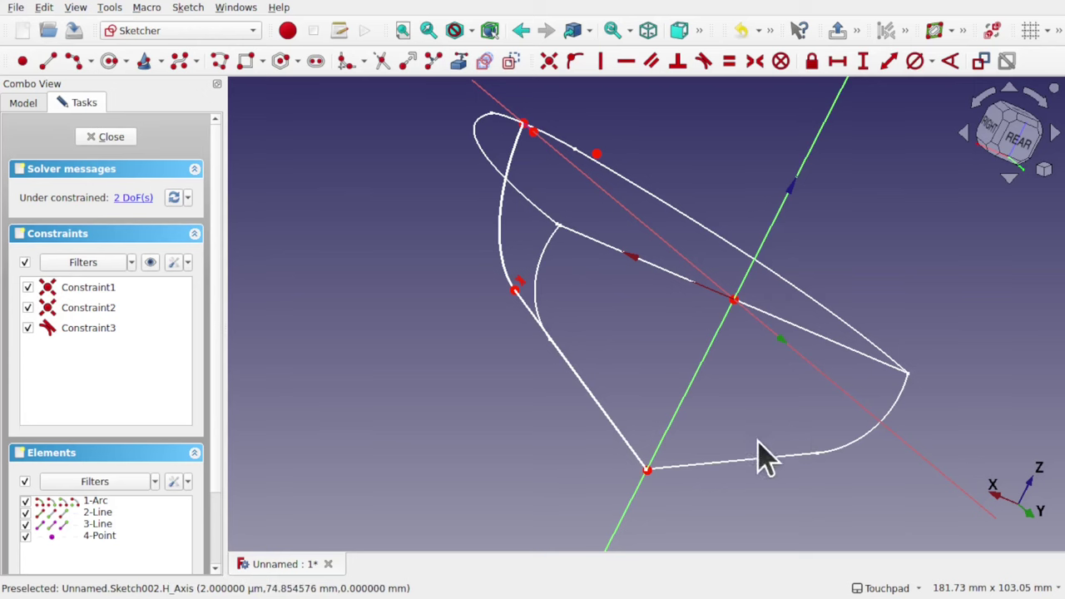
pyautogui.keyDown('alt'); pyautogui.moveTo(604, 322); pyautogui.dragTo(757, 401); pyautogui.keyUp('alt')
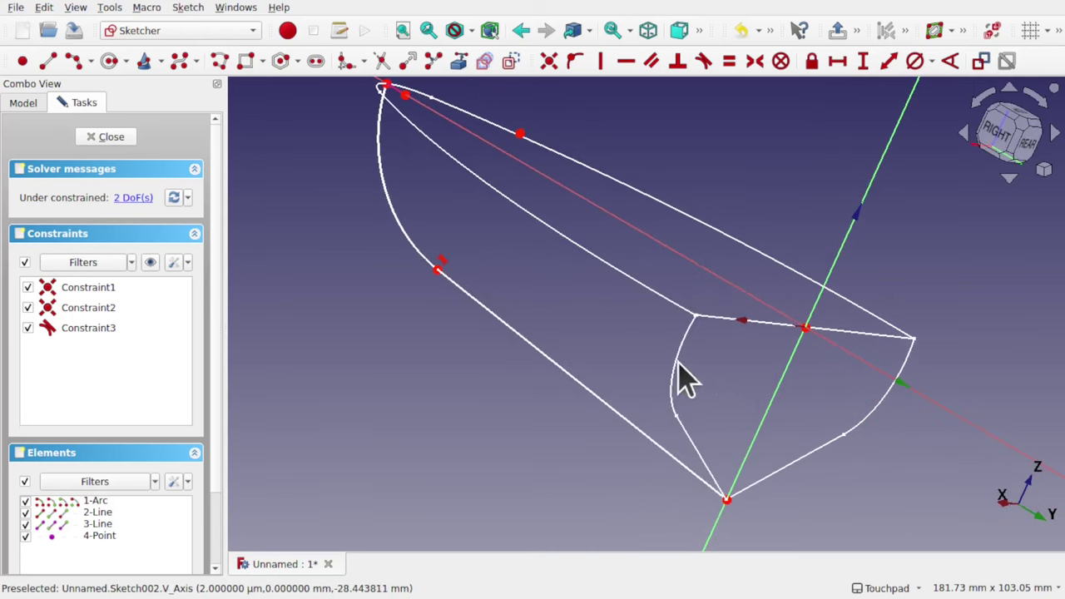
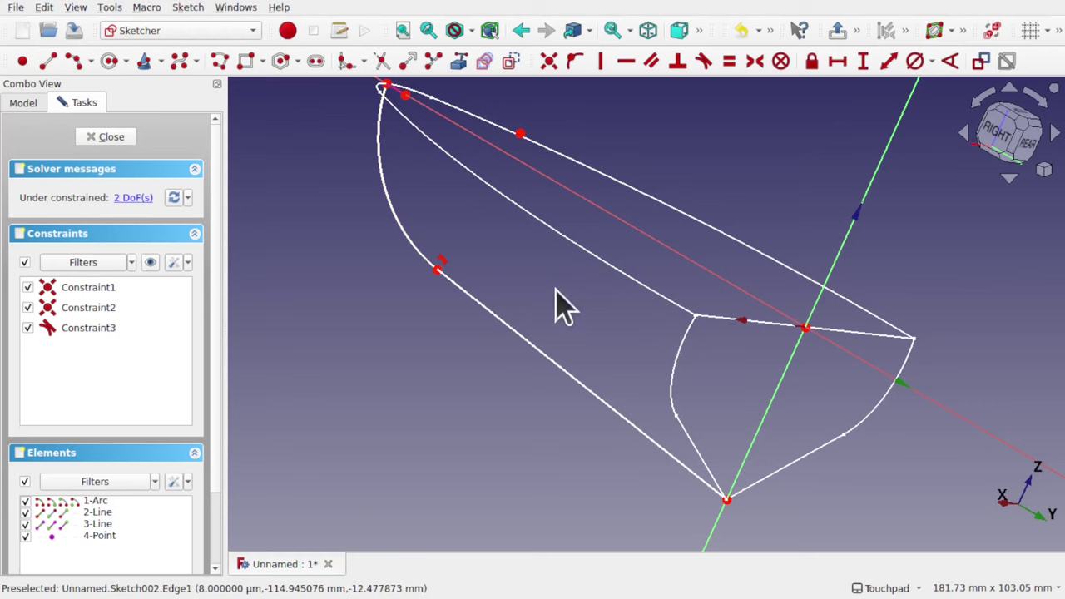
# Close the keel-curve sketch Sketch002 and view the full hull wireframe with nothing selected
pyautogui.moveTo(701, 345)
pyautogui.keyDown('alt'); pyautogui.mouseDown()
pyautogui.moveTo(620, 399)
pyautogui.moveTo(762, 322)
pyautogui.moveTo(718, 266)
pyautogui.moveTo(684, 302)
pyautogui.moveTo(695, 332)
pyautogui.moveTo(682, 324)
pyautogui.mouseUp(); pyautogui.keyUp('alt')
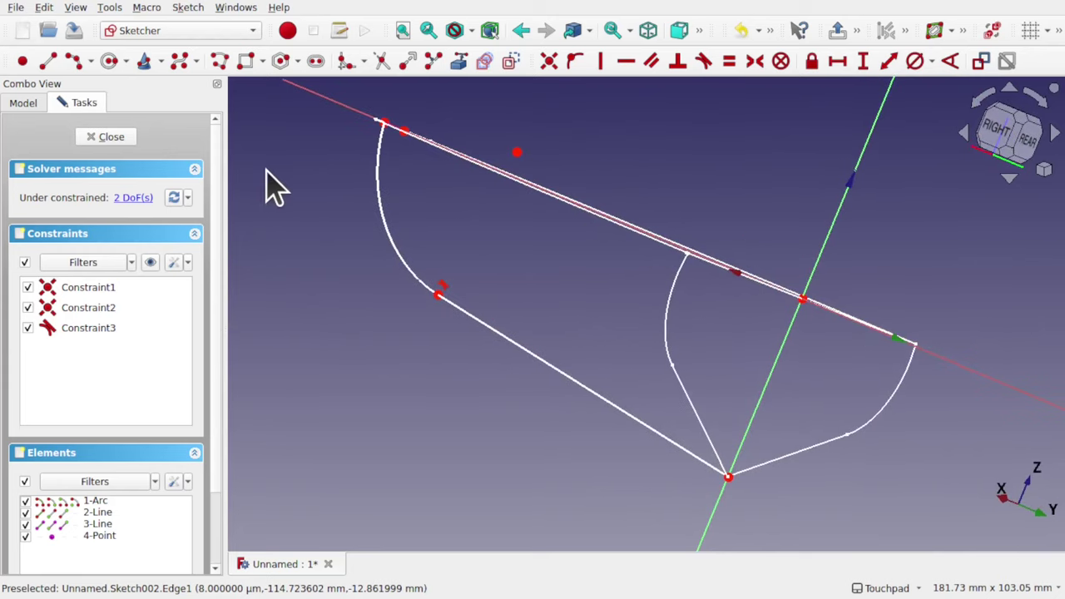
pyautogui.click(108, 137)
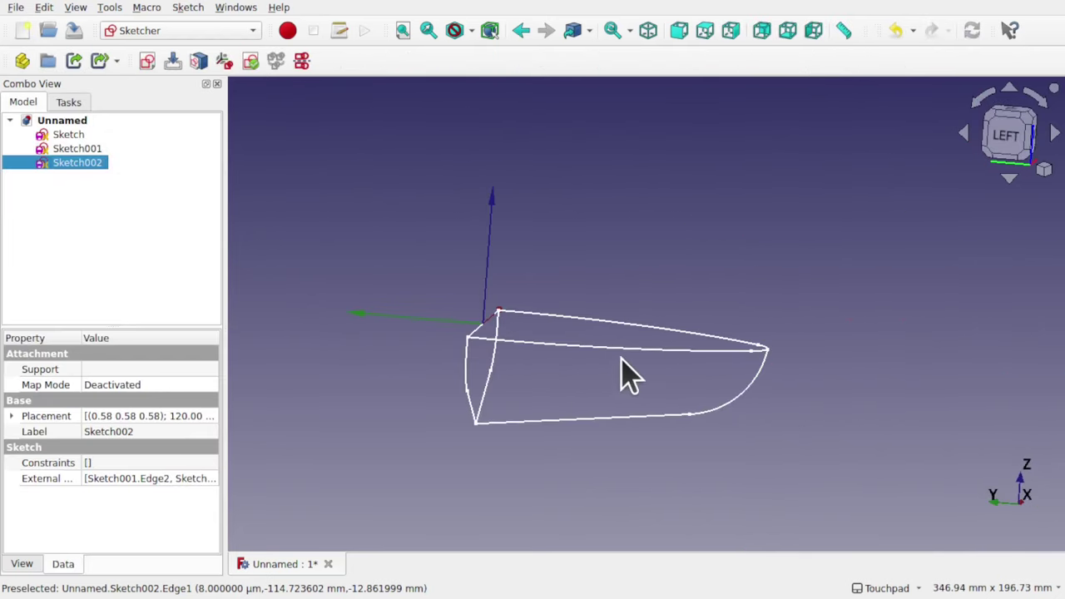
pyautogui.moveTo(623, 373)
pyautogui.keyDown('alt'); pyautogui.mouseDown()
pyautogui.moveTo(575, 397)
pyautogui.moveTo(637, 371)
pyautogui.moveTo(623, 375)
pyautogui.moveTo(649, 383)
pyautogui.mouseUp(); pyautogui.keyUp('alt')
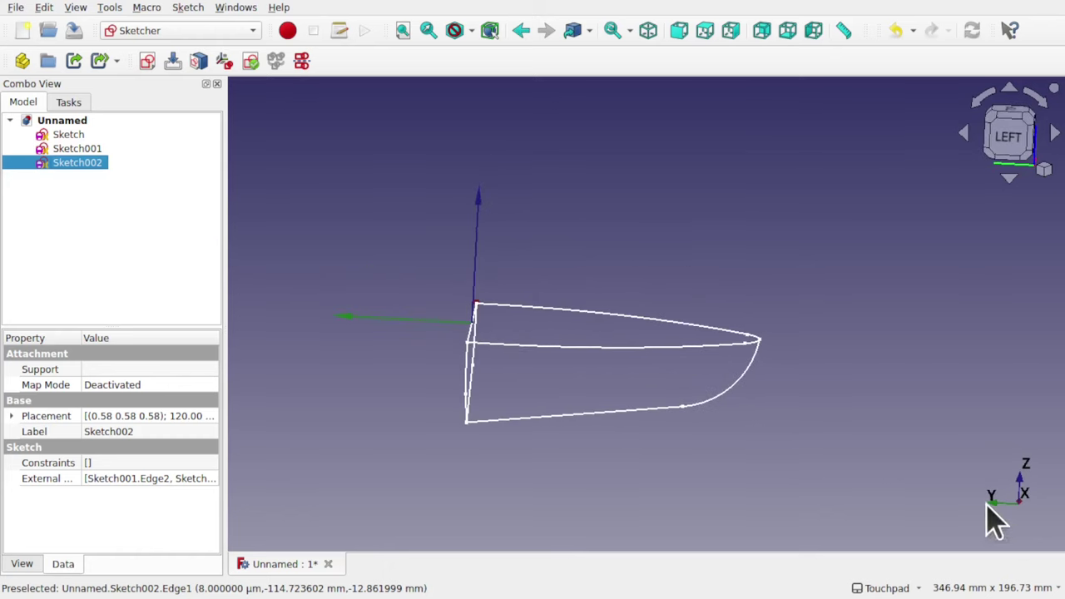
pyautogui.click(671, 247)
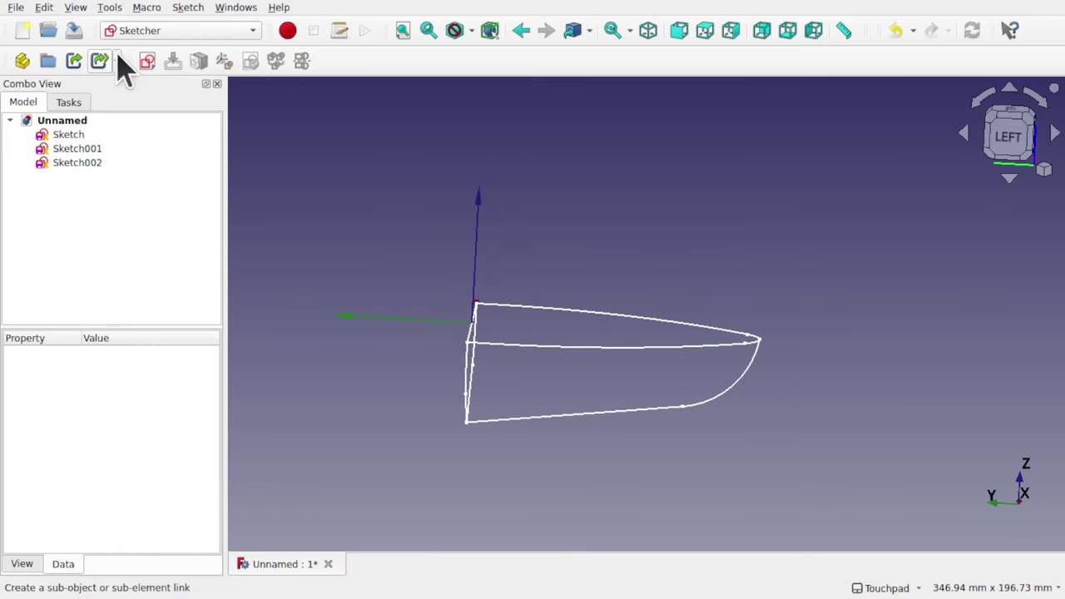
# Create a new XY-Plane sketch referencing Sketch001's top hull edge as external geometry
pyautogui.click(148, 63)
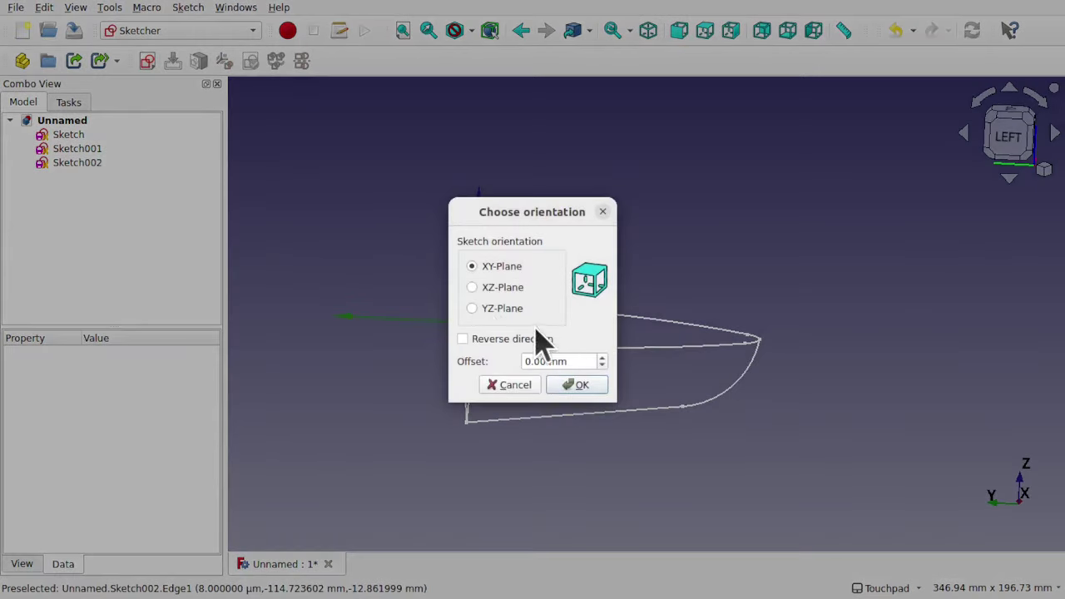
pyautogui.click(593, 385)
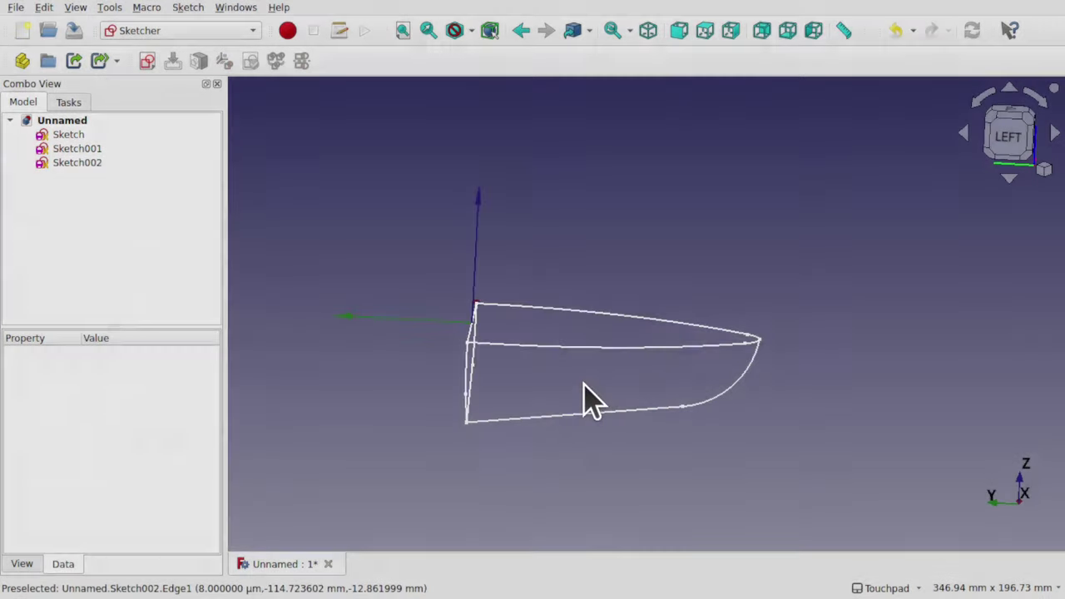
pyautogui.moveTo(641, 392)
pyautogui.mouseDown()
pyautogui.moveTo(675, 399)
pyautogui.moveTo(554, 387)
pyautogui.moveTo(549, 374)
pyautogui.mouseUp()
pyautogui.scroll(3, 551, 385)
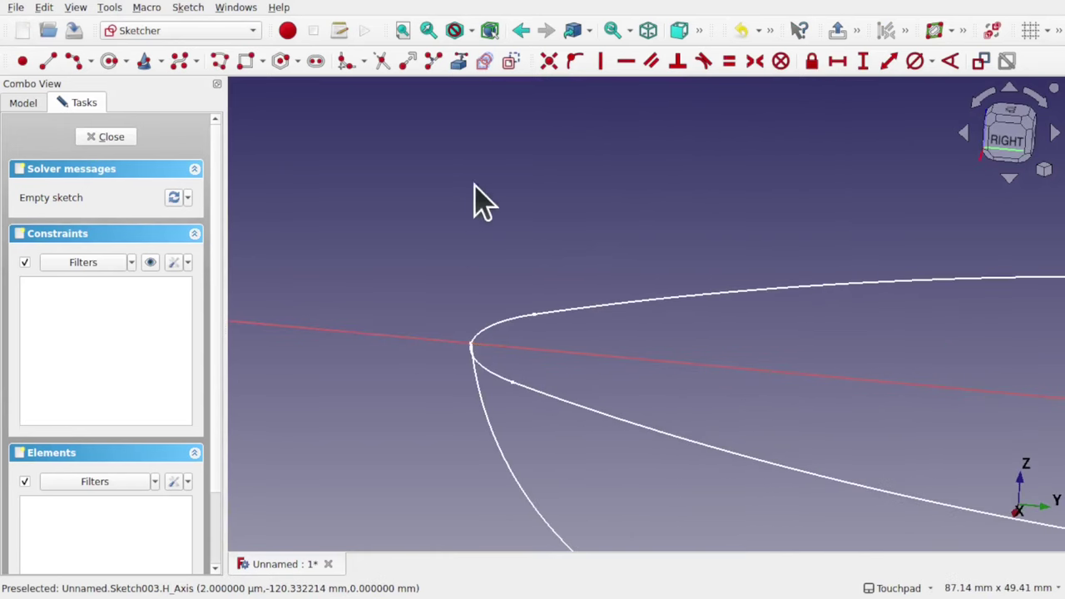
pyautogui.click(459, 63)
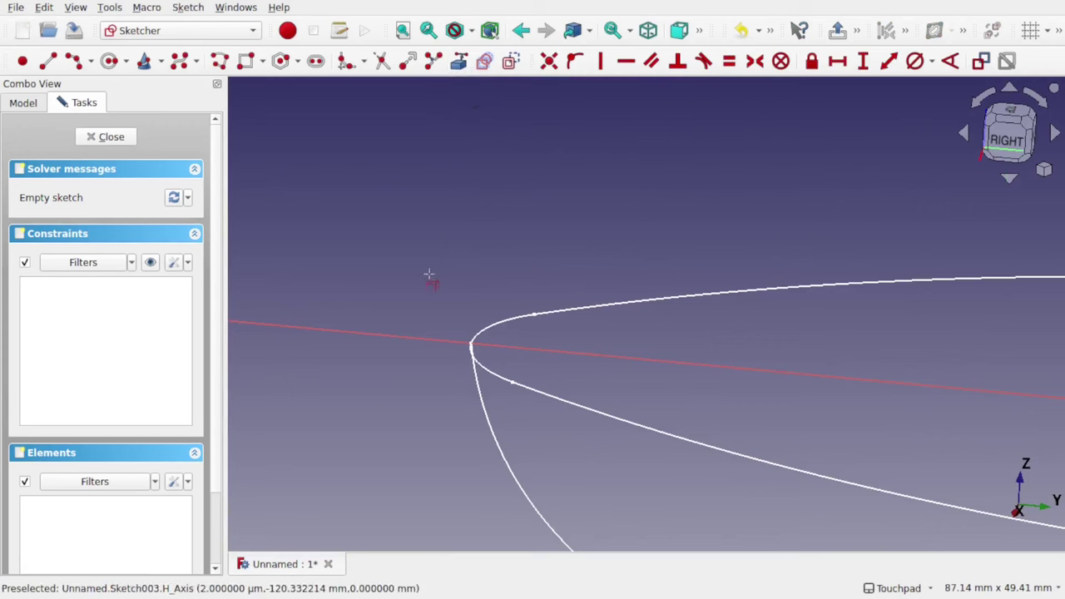
pyautogui.click(486, 331)
pyautogui.scroll(-5, 629, 325)
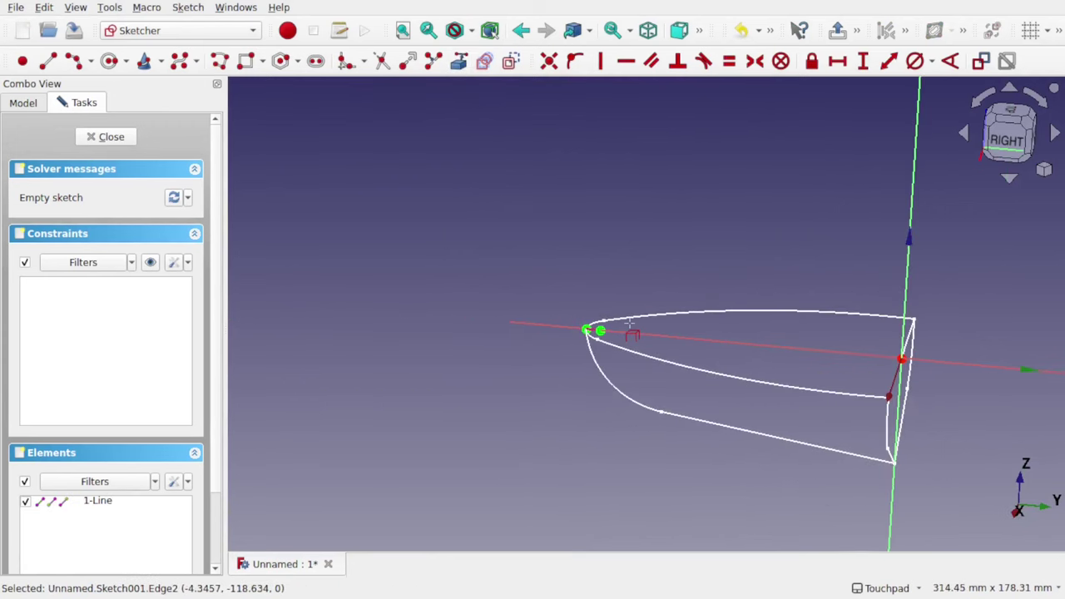
# Draw a line from the bow tip to the sketch origin and close the sketch
pyautogui.click(47, 61)
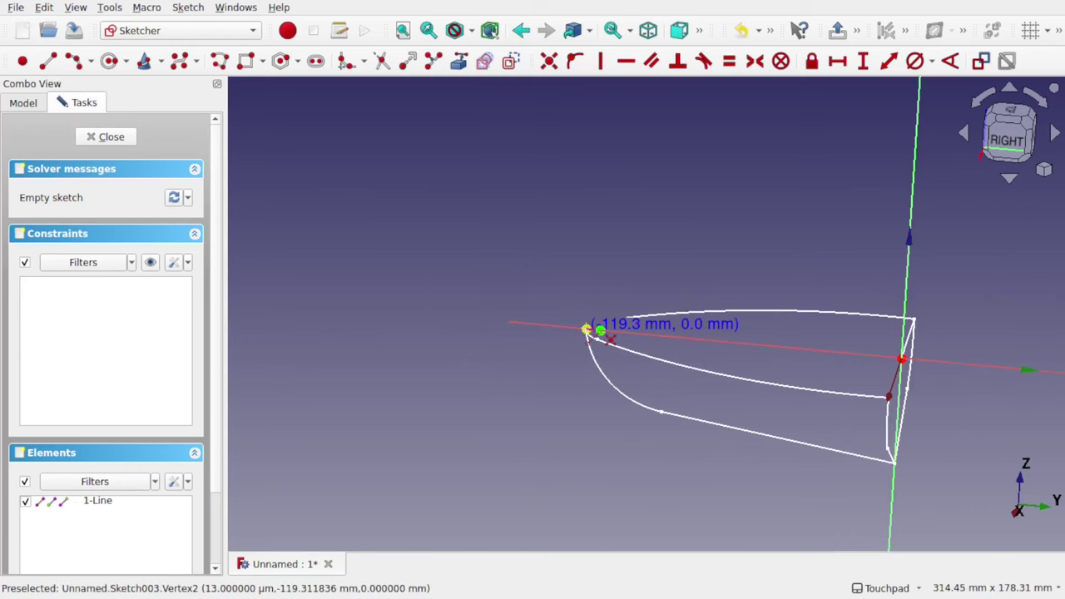
pyautogui.click(586, 328)
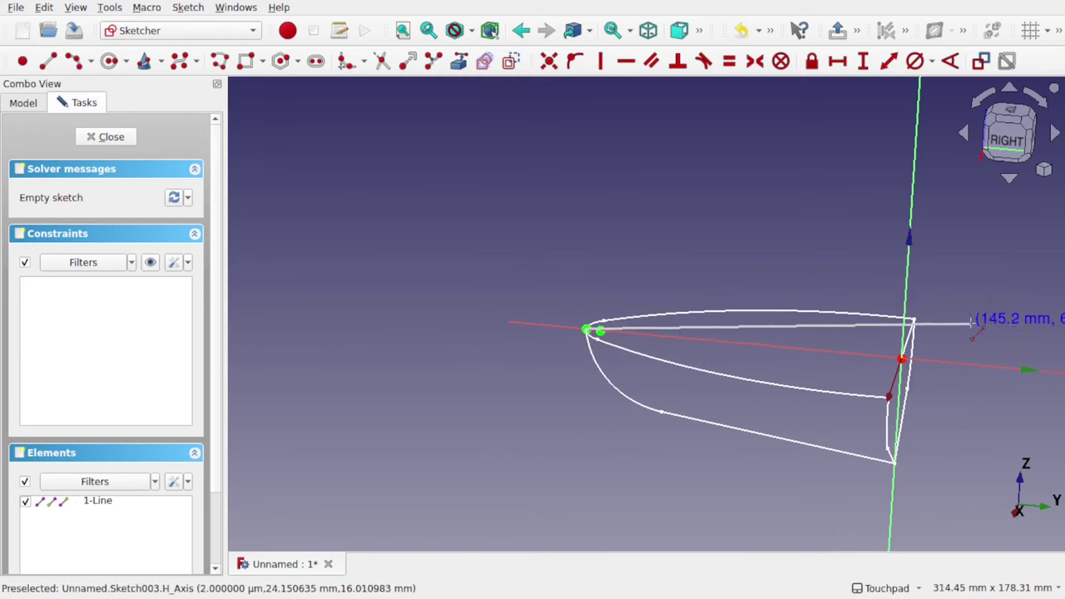
pyautogui.click(904, 359)
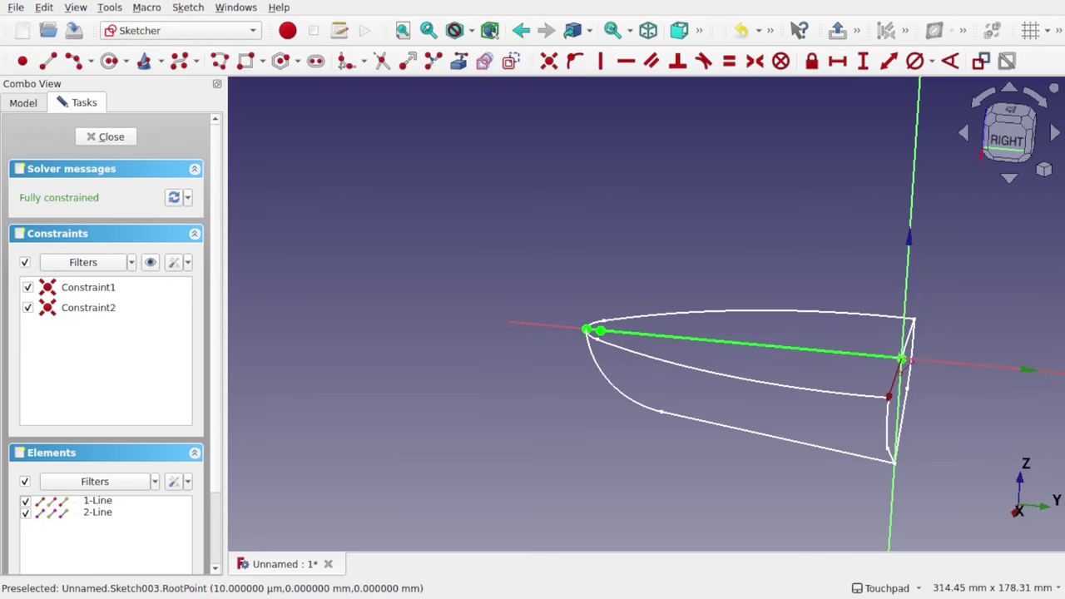
pyautogui.scroll(3, 901, 359)
pyautogui.scroll(-2, 901, 359)
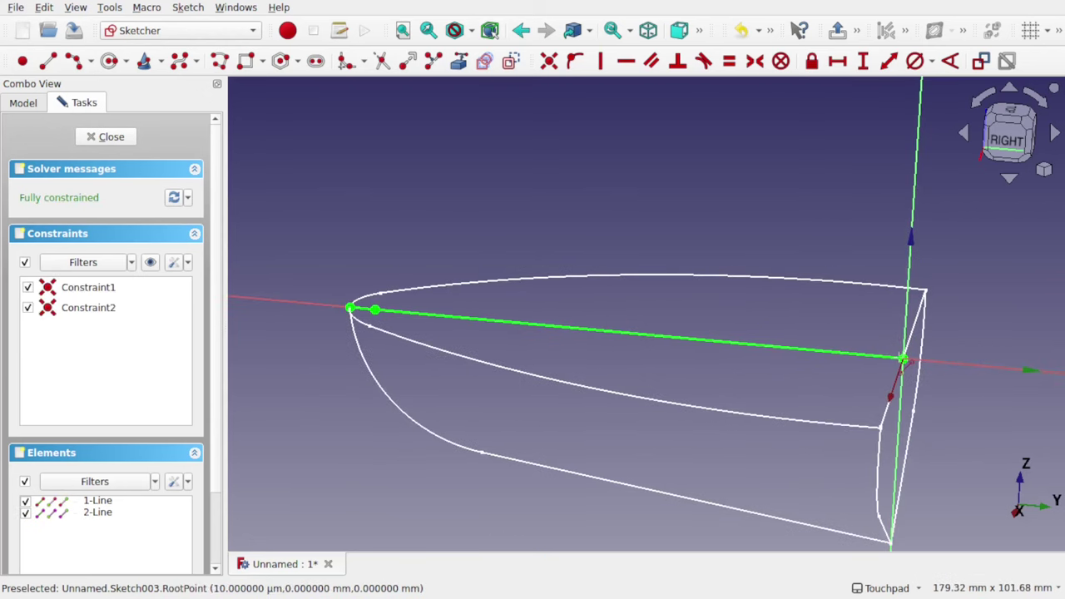
pyautogui.click(102, 139)
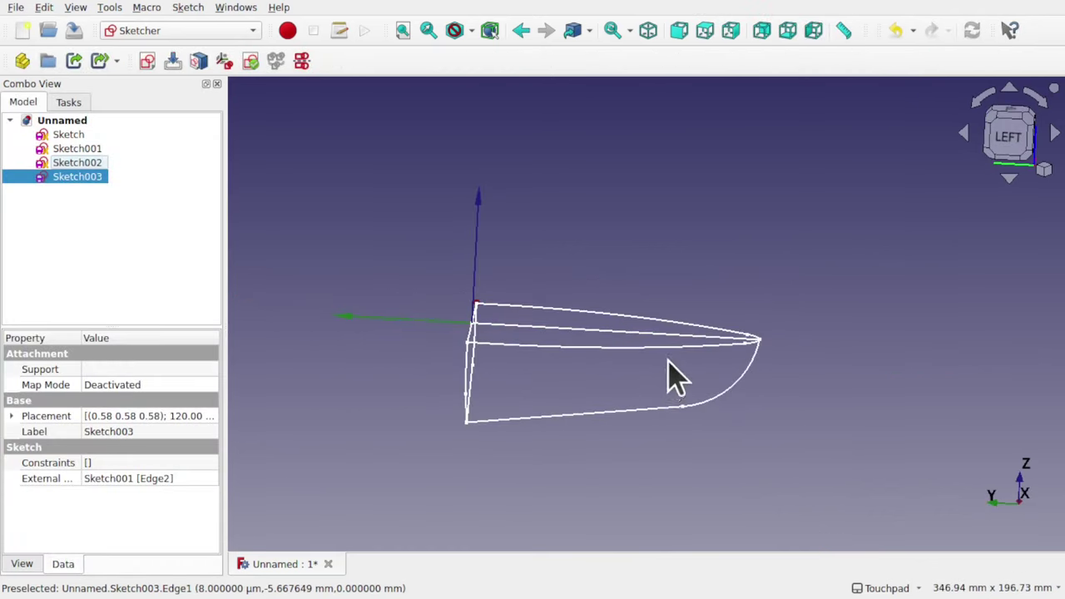
# Rename Sketch003 to TopMidLine and Sketch002 to BottomCurve
pyautogui.moveTo(666, 375)
pyautogui.keyDown('alt'); pyautogui.mouseDown()
pyautogui.moveTo(585, 424)
pyautogui.moveTo(673, 398)
pyautogui.moveTo(768, 336)
pyautogui.moveTo(630, 374)
pyautogui.moveTo(604, 391)
pyautogui.moveTo(616, 406)
pyautogui.mouseUp(); pyautogui.keyUp('alt')
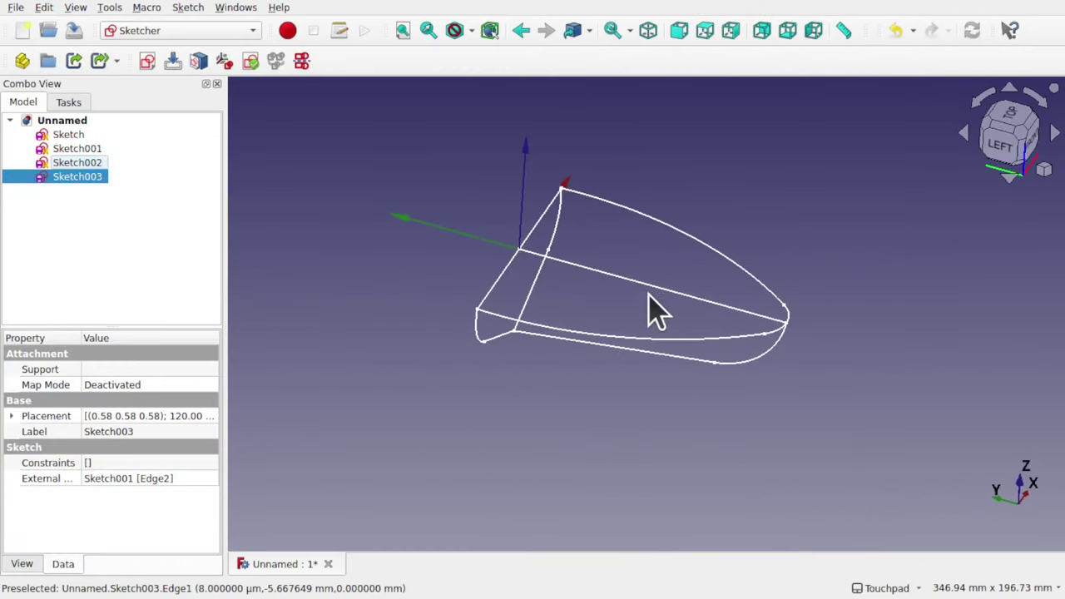
pyautogui.moveTo(648, 361)
pyautogui.keyDown('alt'); pyautogui.mouseDown()
pyautogui.moveTo(654, 302)
pyautogui.moveTo(663, 321)
pyautogui.moveTo(653, 354)
pyautogui.moveTo(668, 330)
pyautogui.mouseUp(); pyautogui.keyUp('alt')
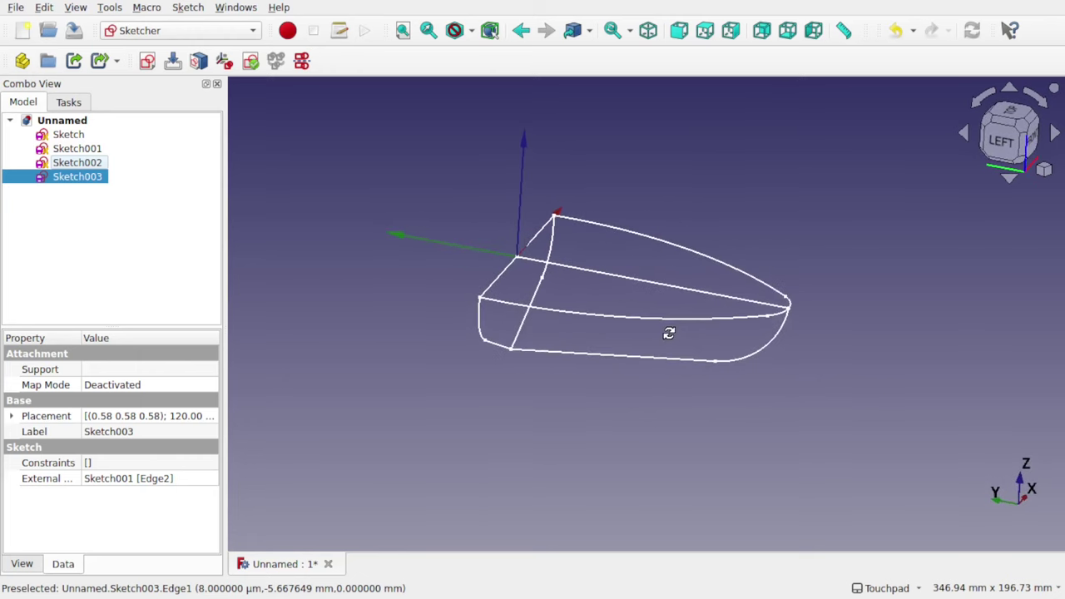
pyautogui.rightClick(66, 178)
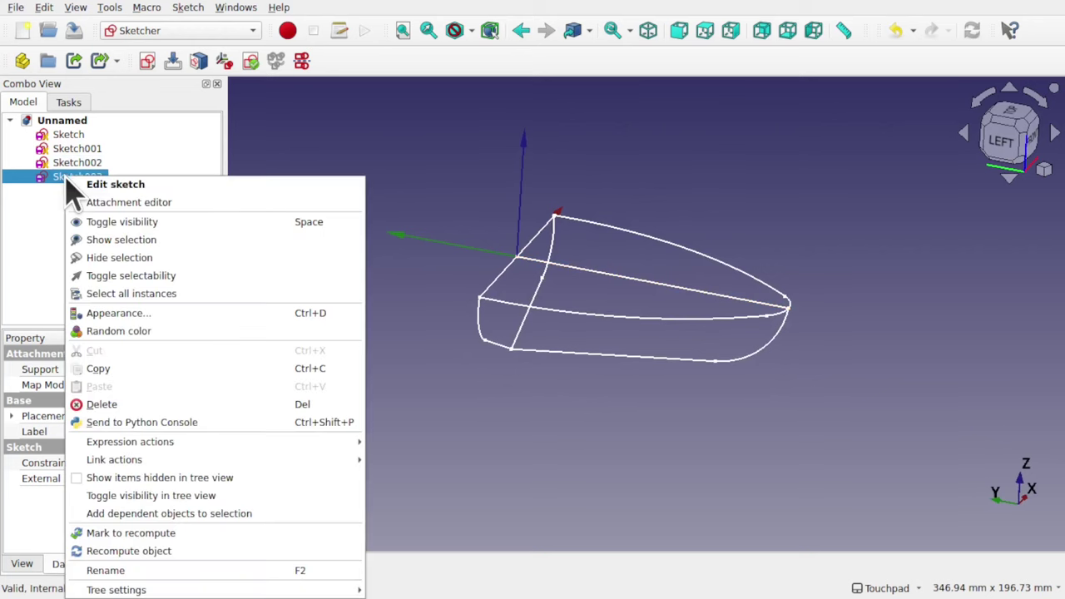
pyautogui.click(151, 572)
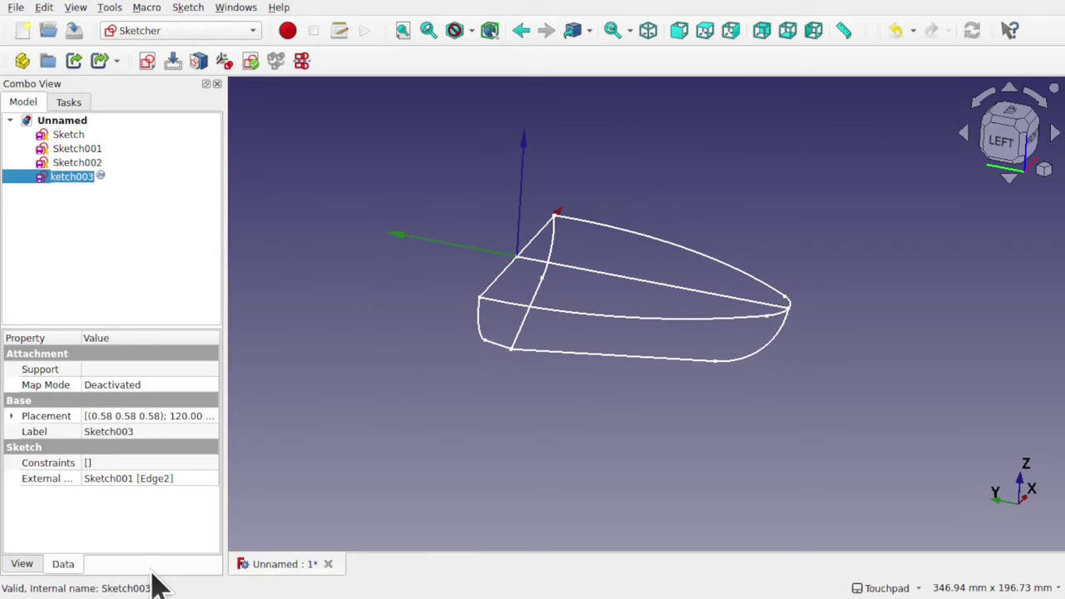
pyautogui.write('TopMidLine')
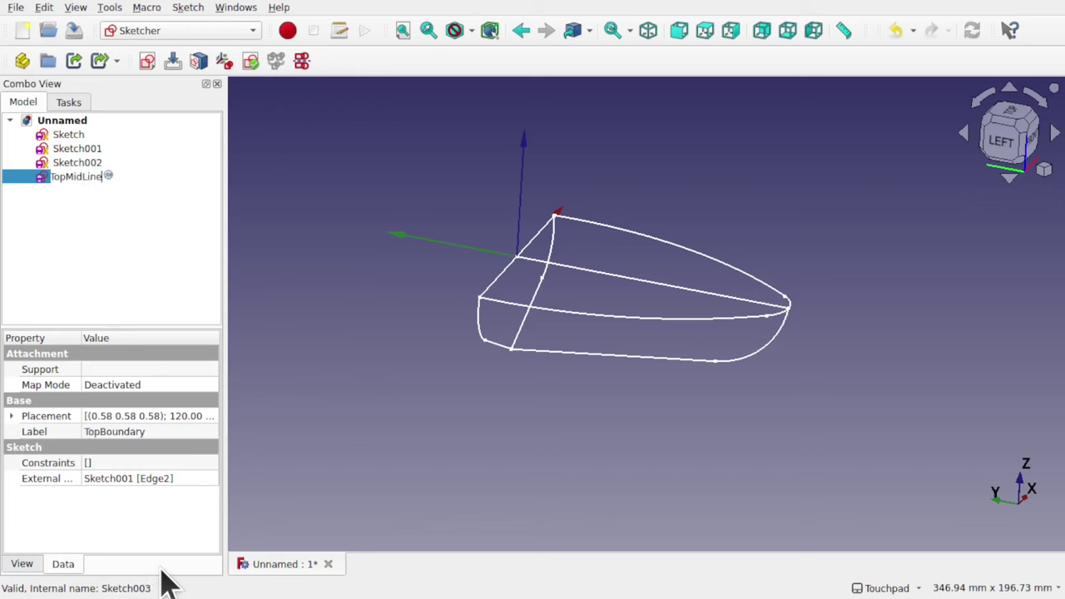
pyautogui.press('Return')
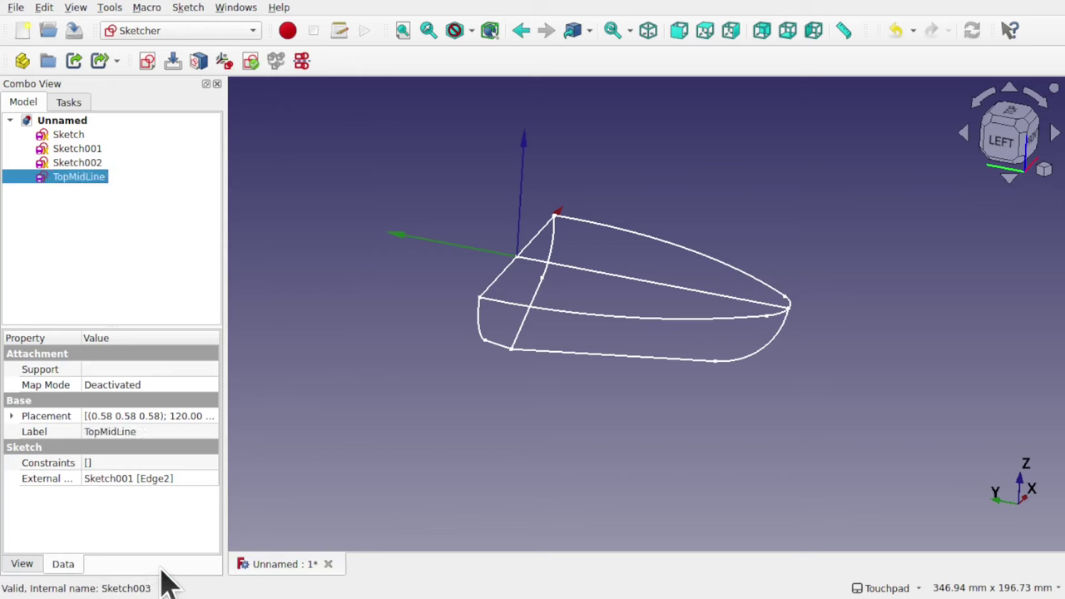
pyautogui.click(83, 163)
pyautogui.rightClick(87, 173)
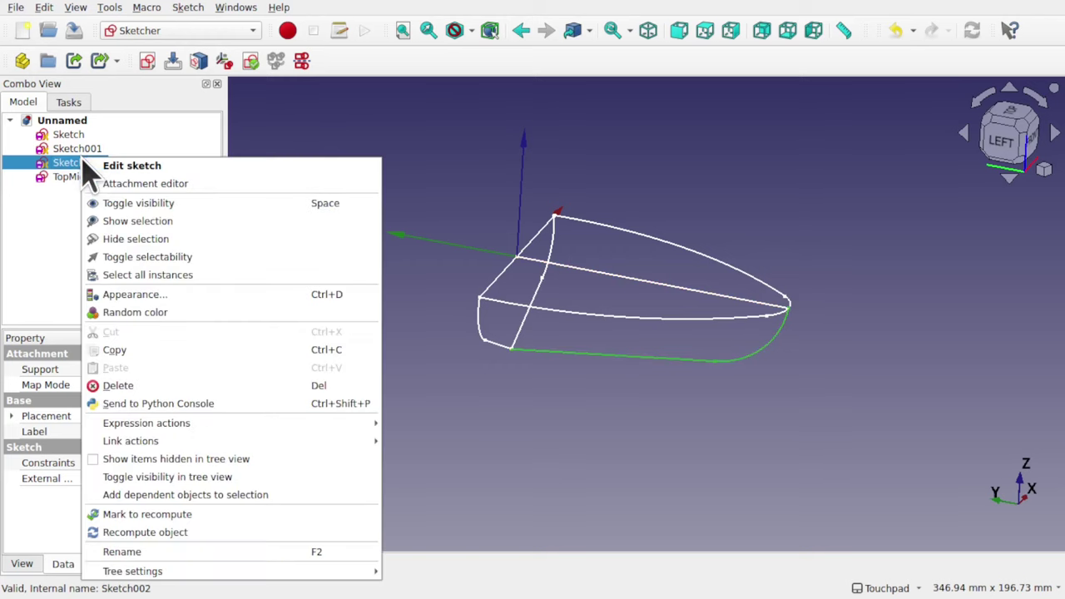
pyautogui.click(166, 552)
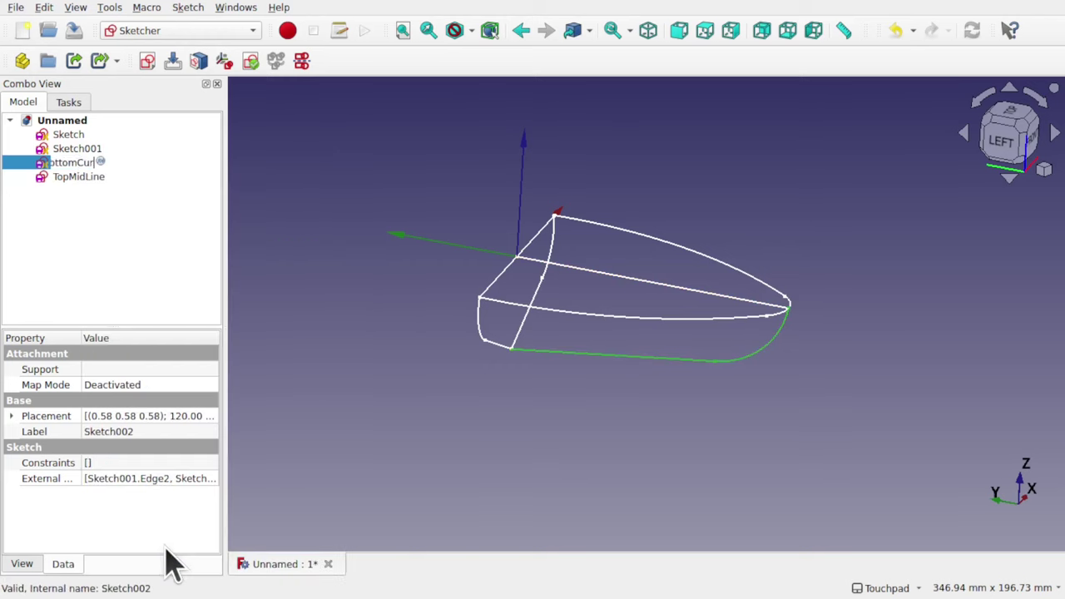
pyautogui.write('BottomCurve')
pyautogui.press('Return')
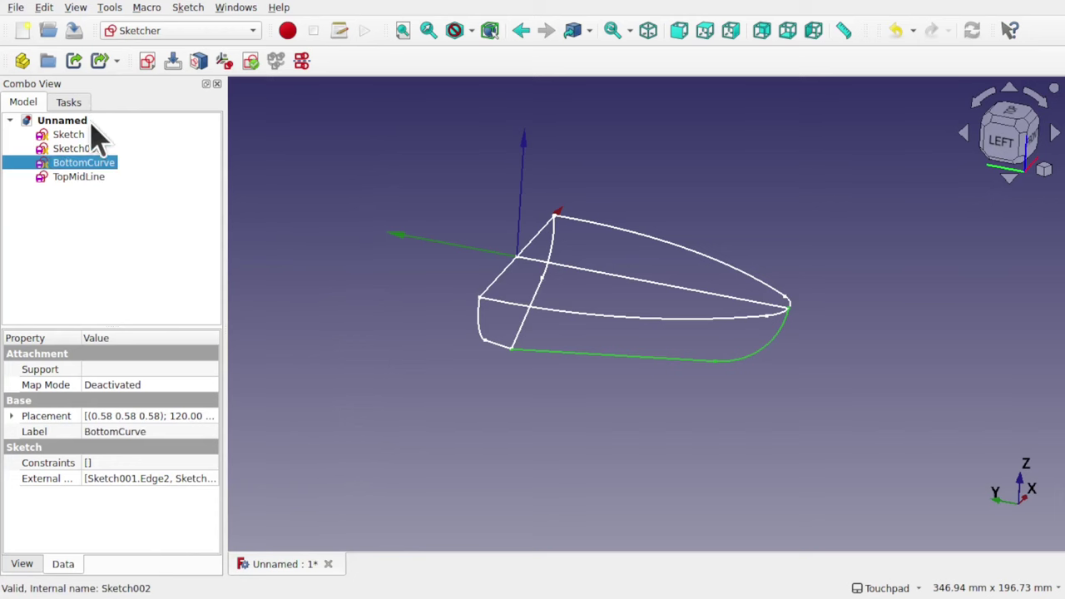
# Rename Sketch001 to TopHullCurve and the first Sketch to CrossSection
pyautogui.click(93, 152)
pyautogui.rightClick(93, 153)
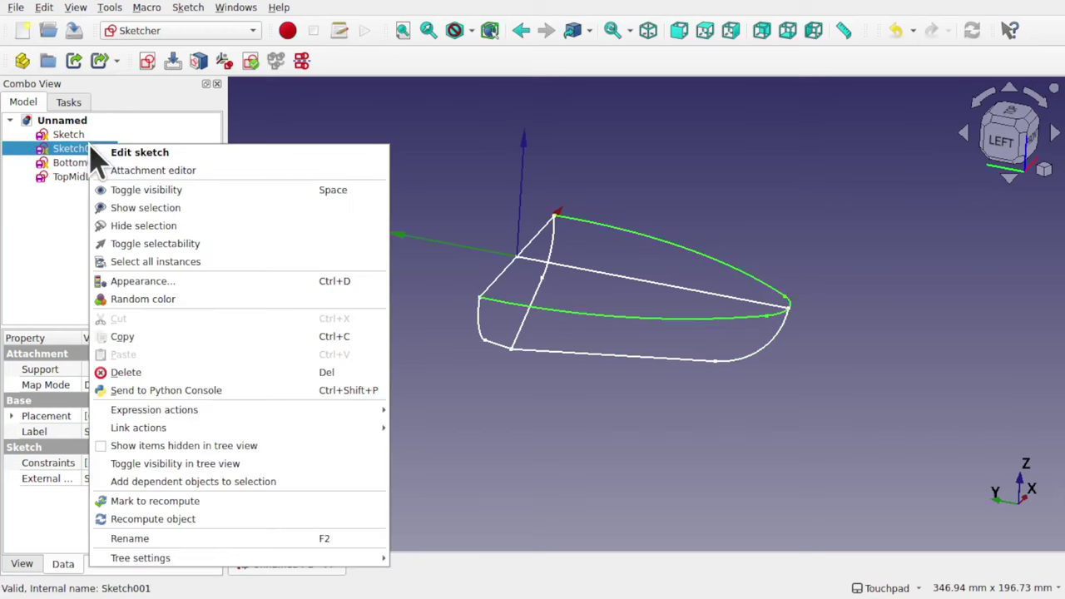
pyautogui.click(164, 538)
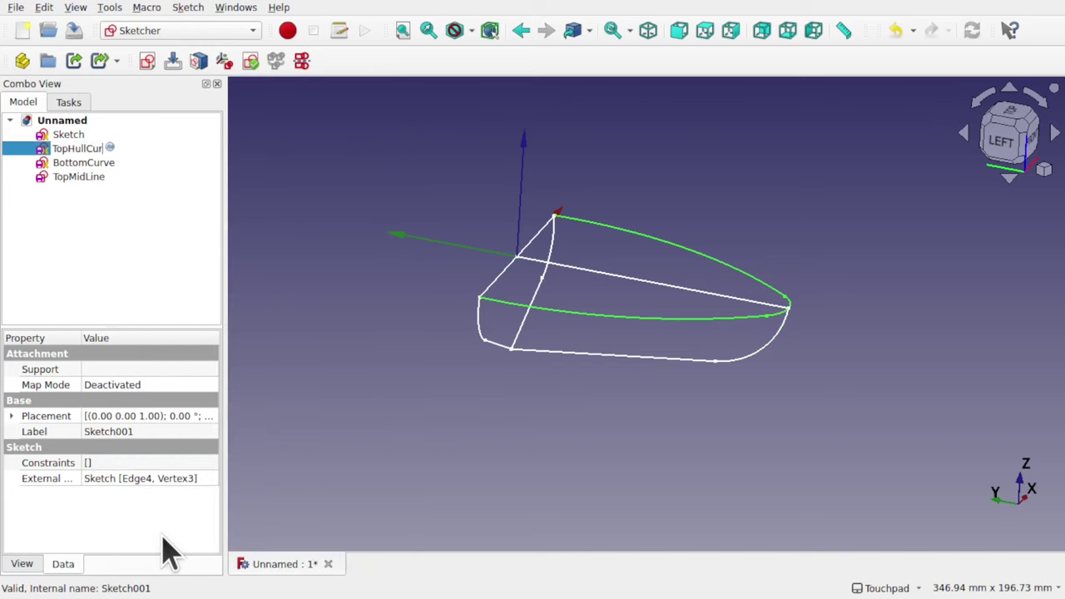
pyautogui.press('Return')
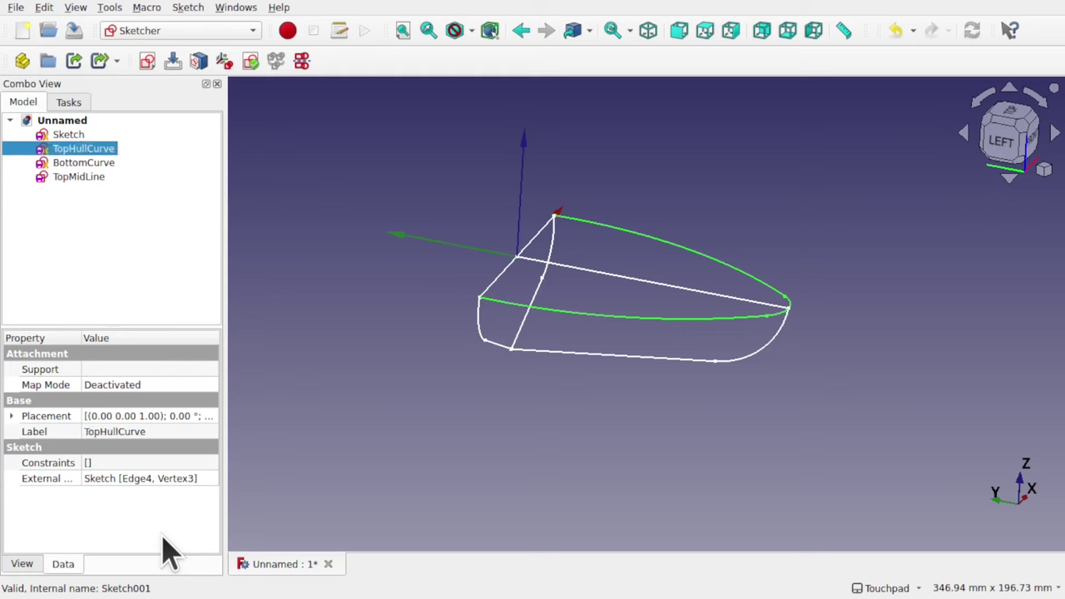
pyautogui.click(79, 136)
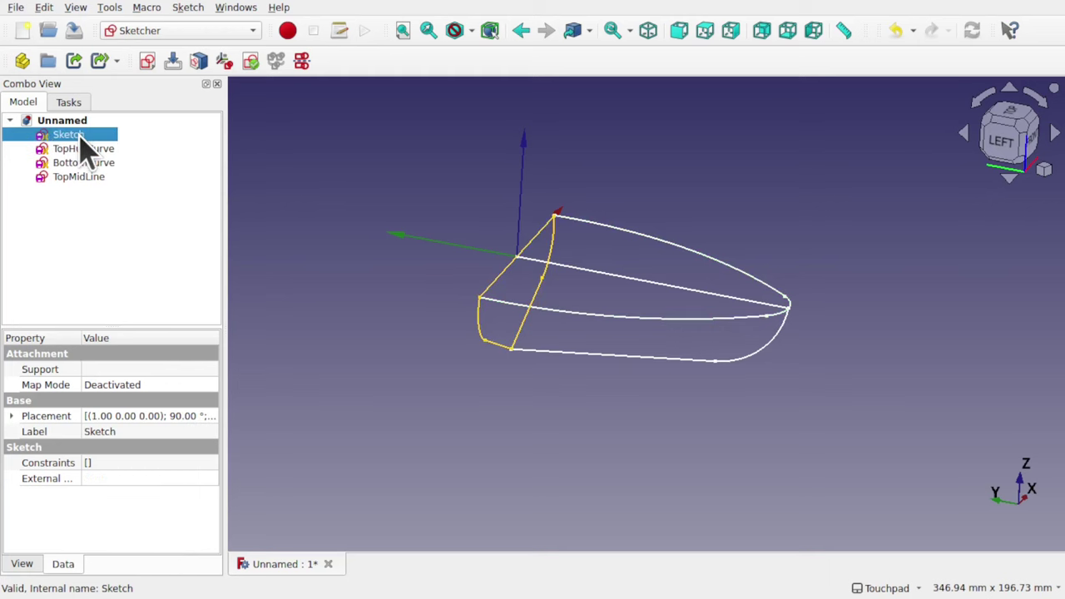
pyautogui.rightClick(81, 138)
pyautogui.click(162, 509)
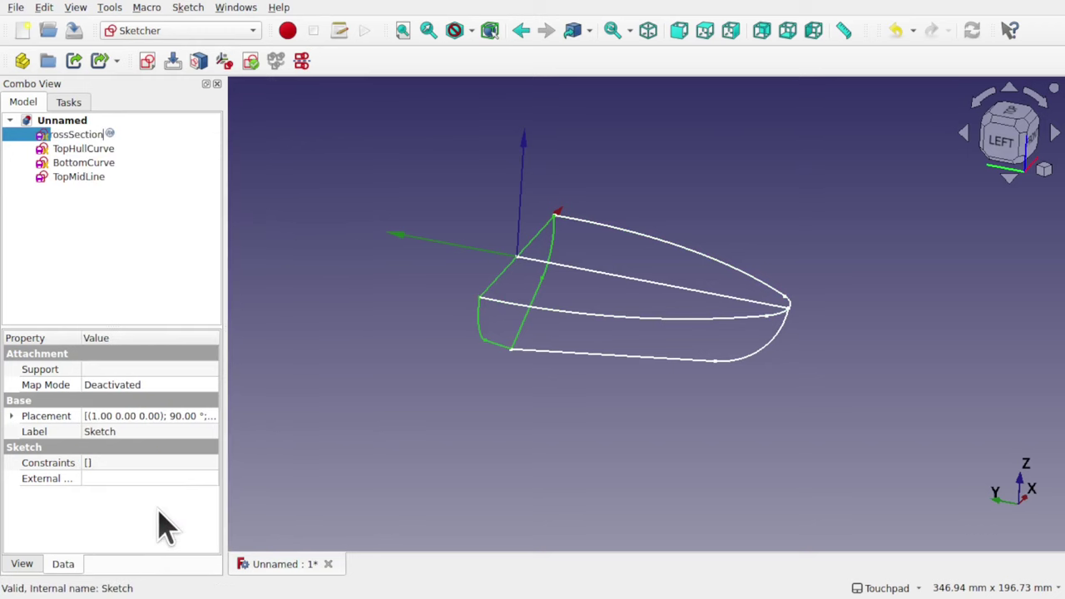
pyautogui.write('CrossSection')
pyautogui.press('Return')
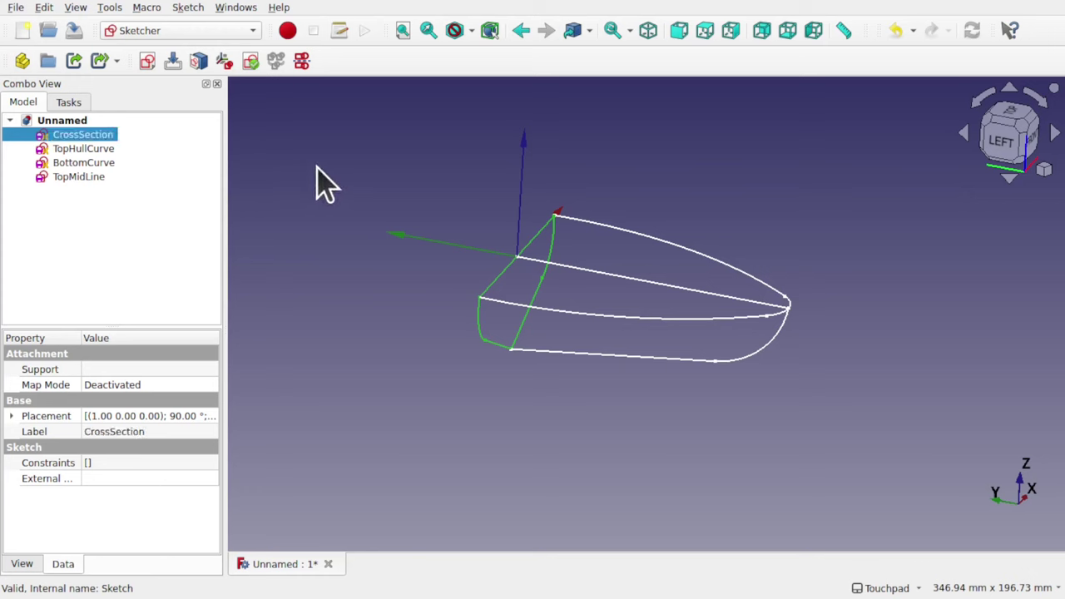
# Check the renamed sketches and switch to the Curved Shapes workbench
pyautogui.click(96, 150)
pyautogui.click(93, 165)
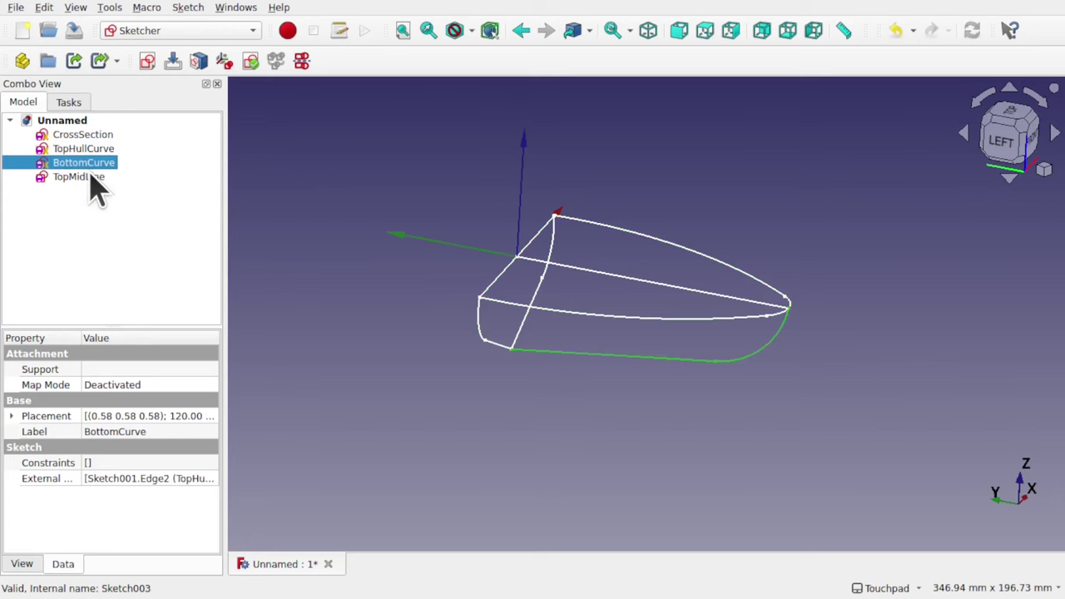
pyautogui.click(92, 177)
pyautogui.click(138, 231)
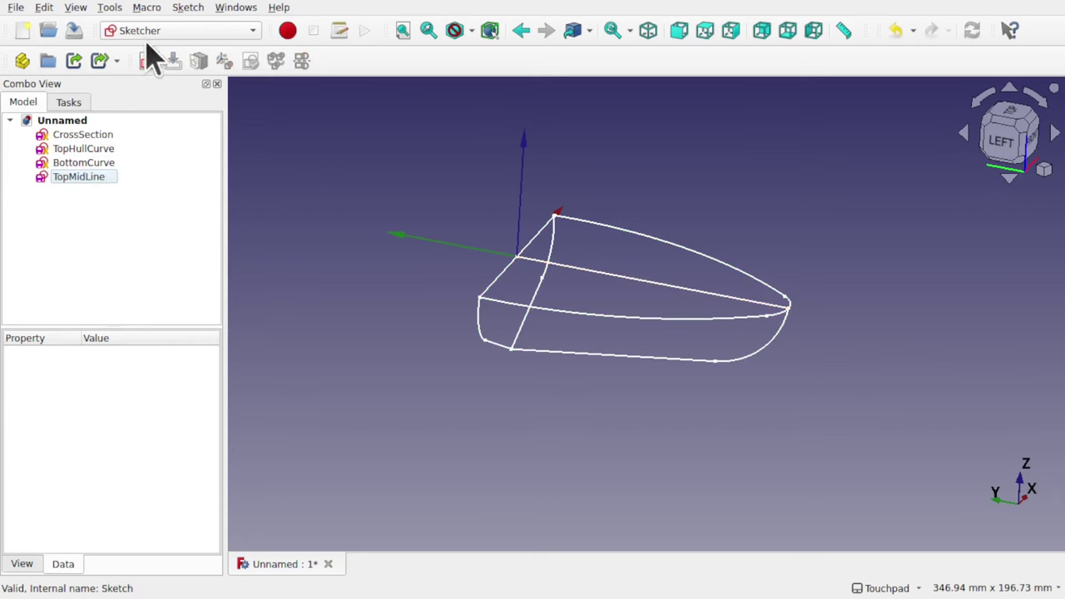
pyautogui.click(169, 30)
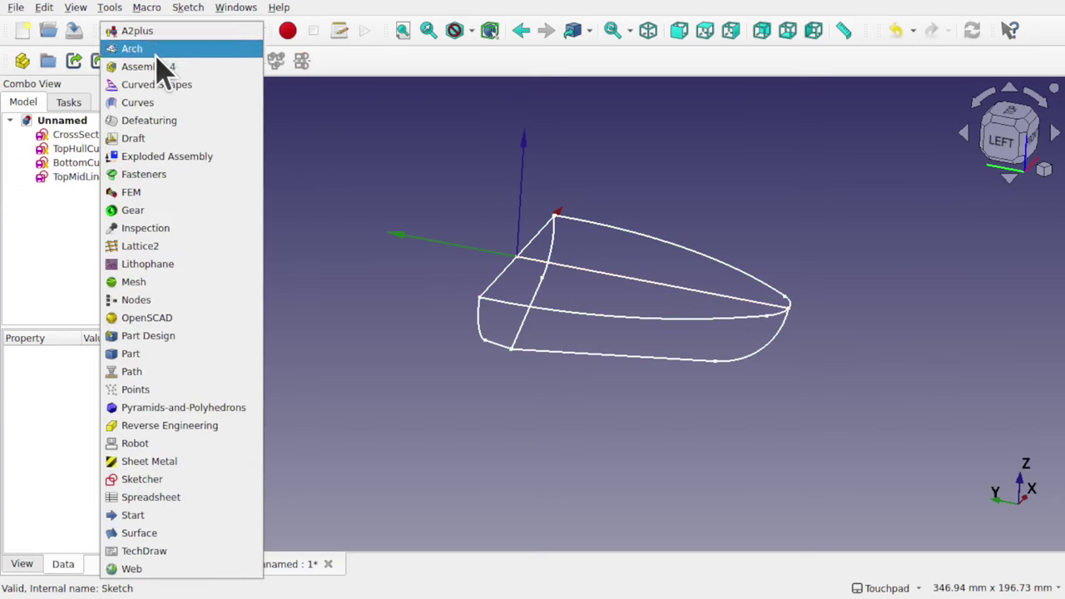
pyautogui.click(158, 85)
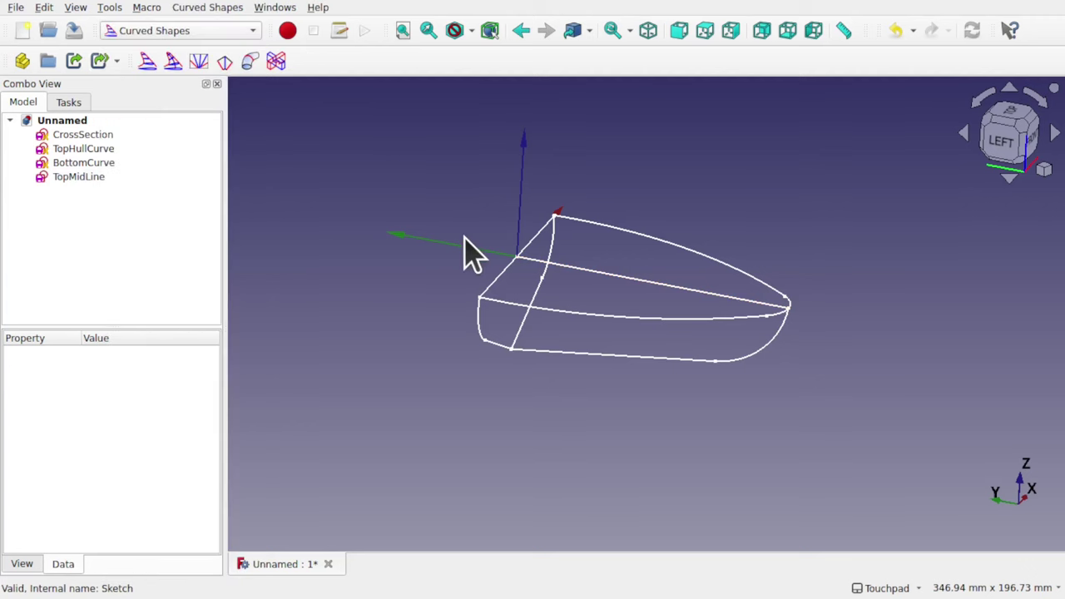
pyautogui.scroll(5, 577, 247)
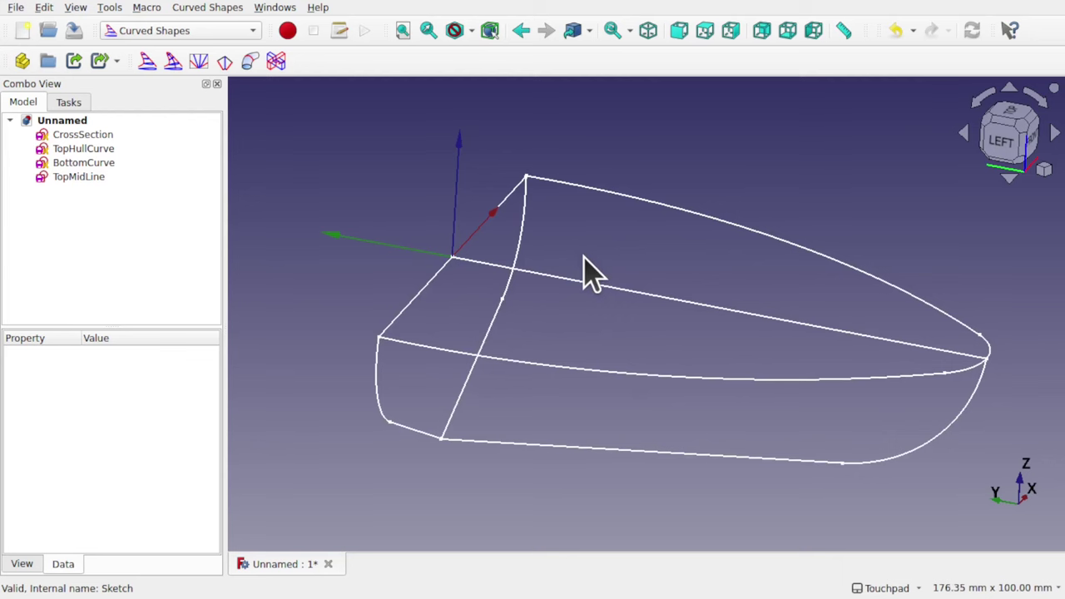
# Save the document under the name Boat
pyautogui.hotkey('ctrl', 's')
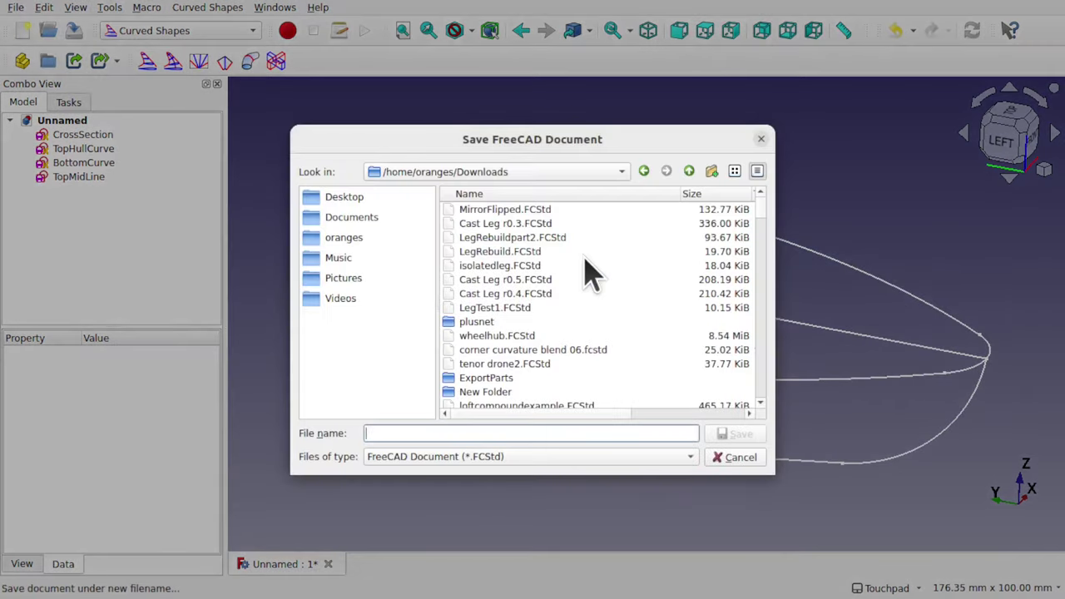
pyautogui.write('Boat')
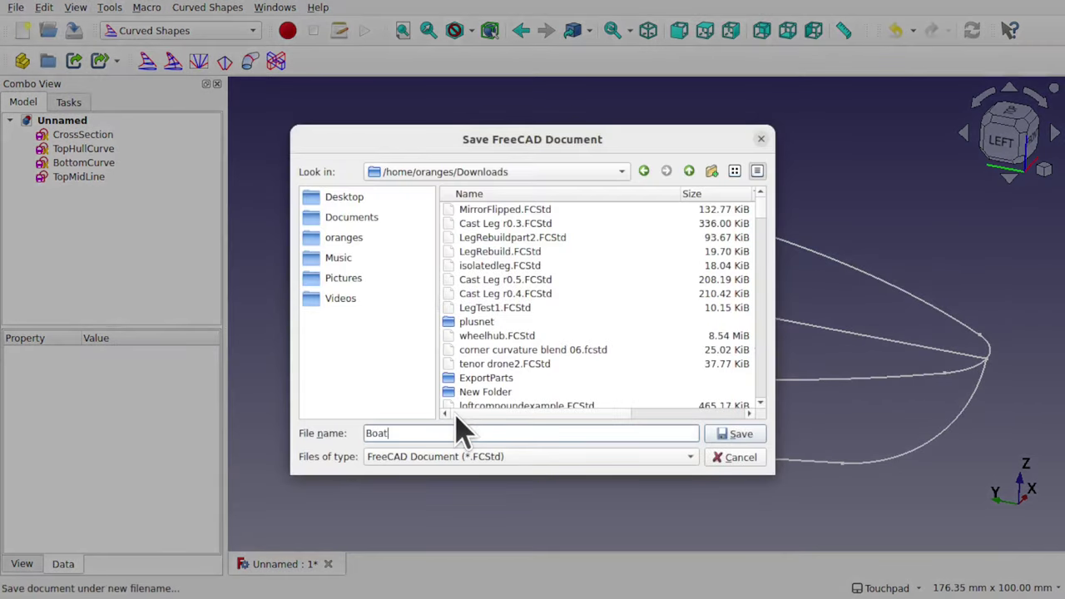
pyautogui.press('Return')
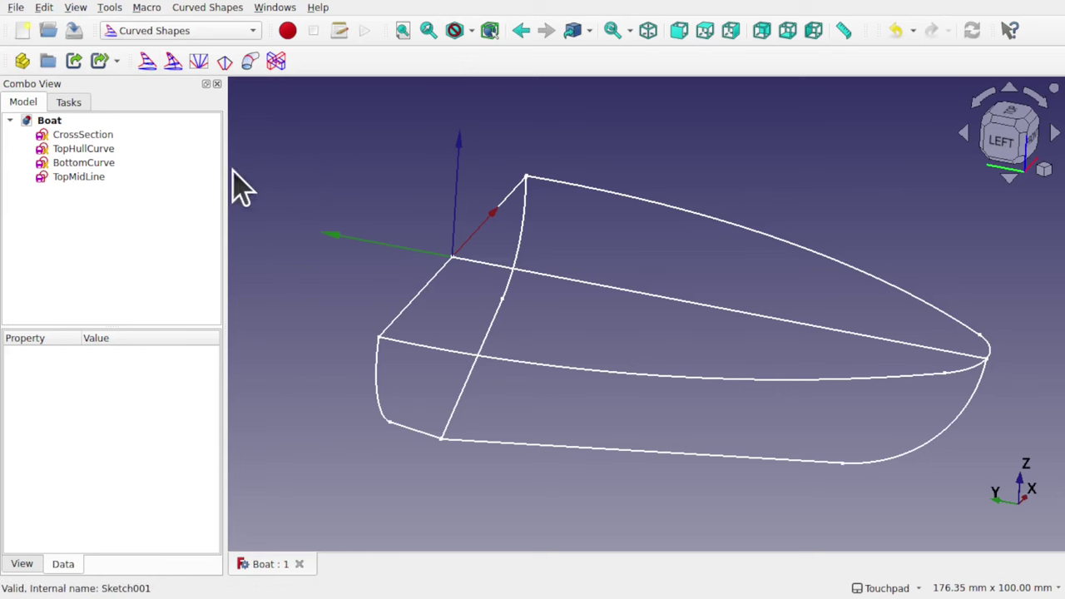
# Create a Curved Array from CrossSection, TopHullCurve, BottomCurve and TopMidLine
pyautogui.click(91, 136)
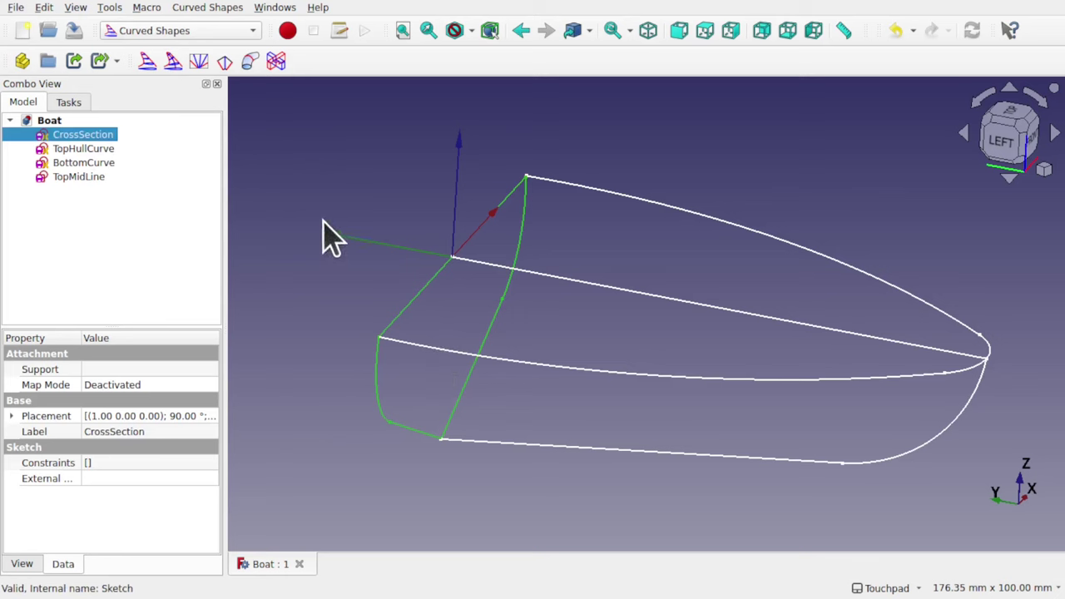
pyautogui.keyDown('ctrl'); pyautogui.click(91, 149); pyautogui.keyUp('ctrl')
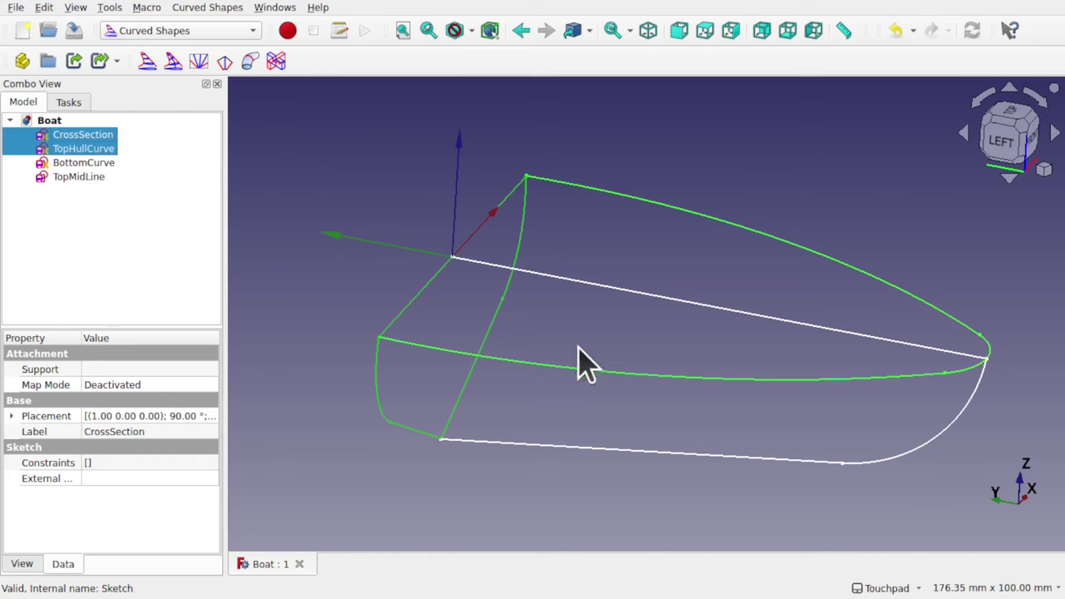
pyautogui.keyDown('ctrl'); pyautogui.click(85, 153); pyautogui.keyUp('ctrl')
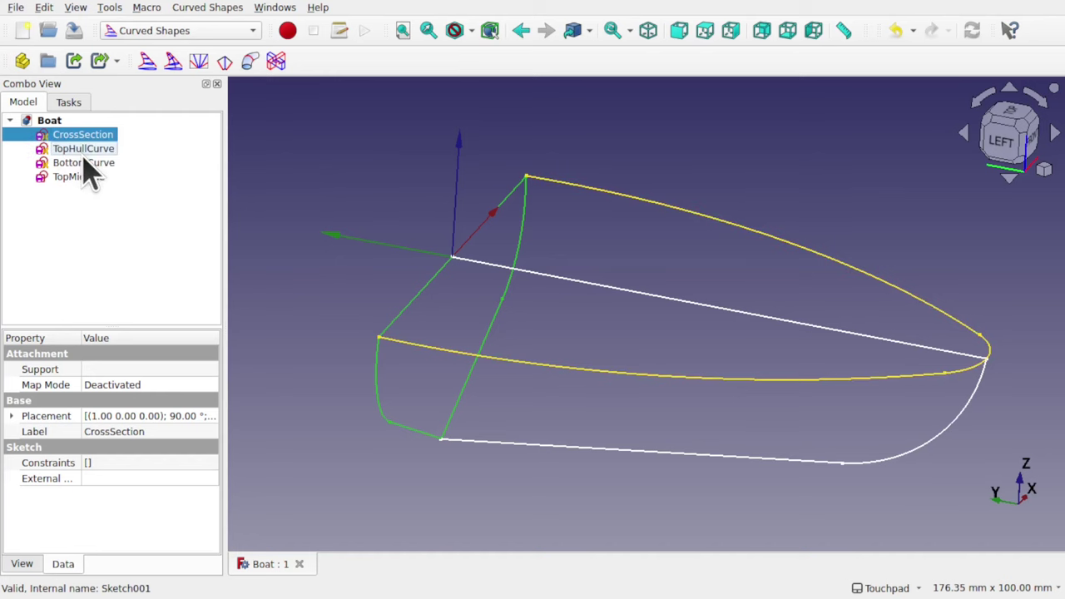
pyautogui.keyDown('ctrl'); pyautogui.click(83, 153); pyautogui.keyUp('ctrl')
pyautogui.keyDown('ctrl'); pyautogui.click(88, 163); pyautogui.keyUp('ctrl')
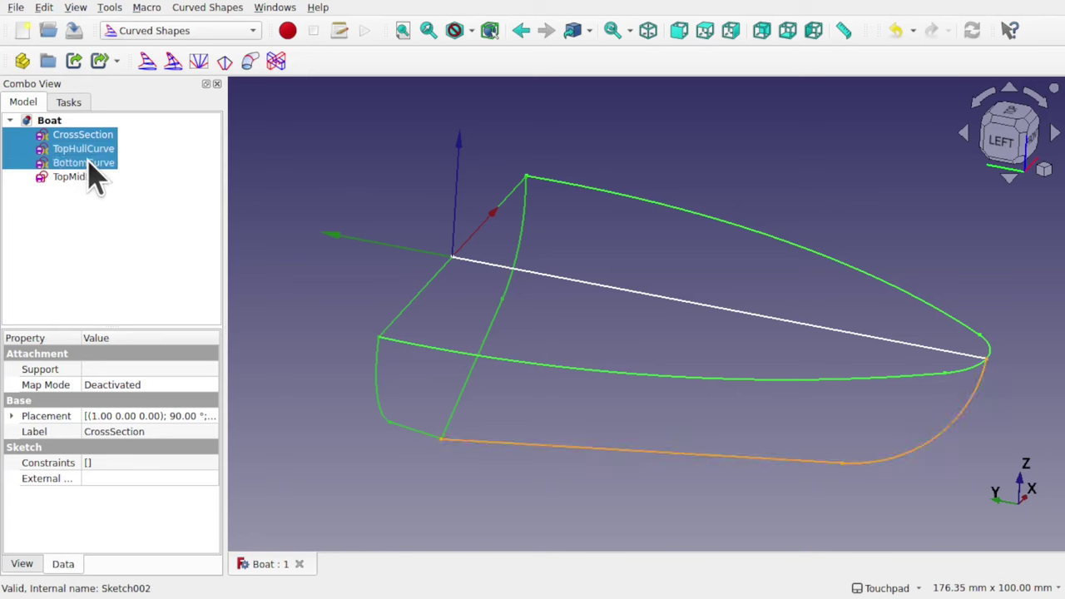
pyautogui.keyDown('ctrl'); pyautogui.click(83, 177); pyautogui.keyUp('ctrl')
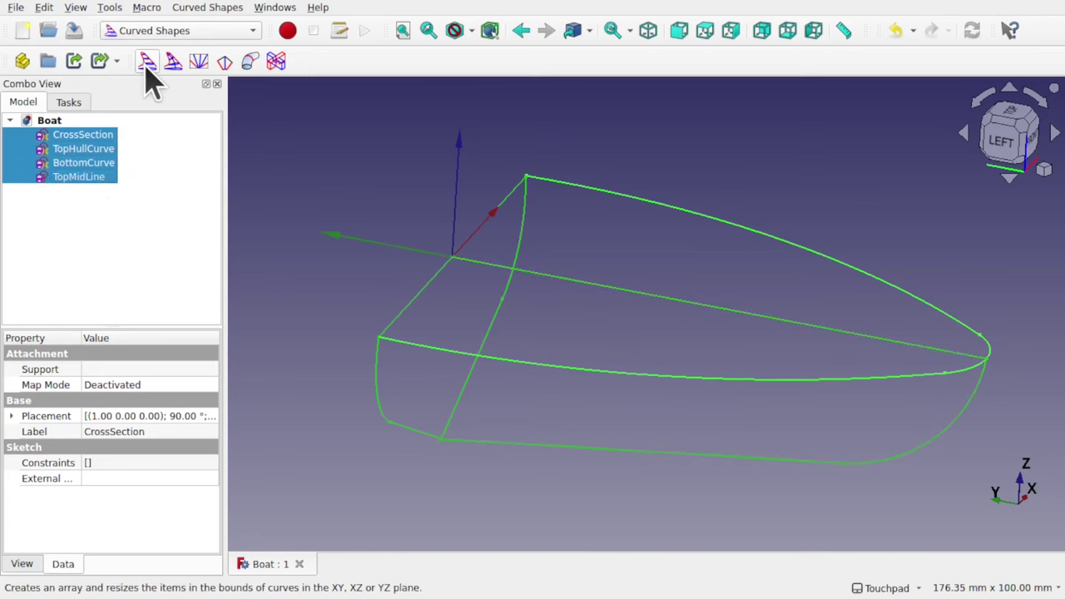
pyautogui.click(204, 9)
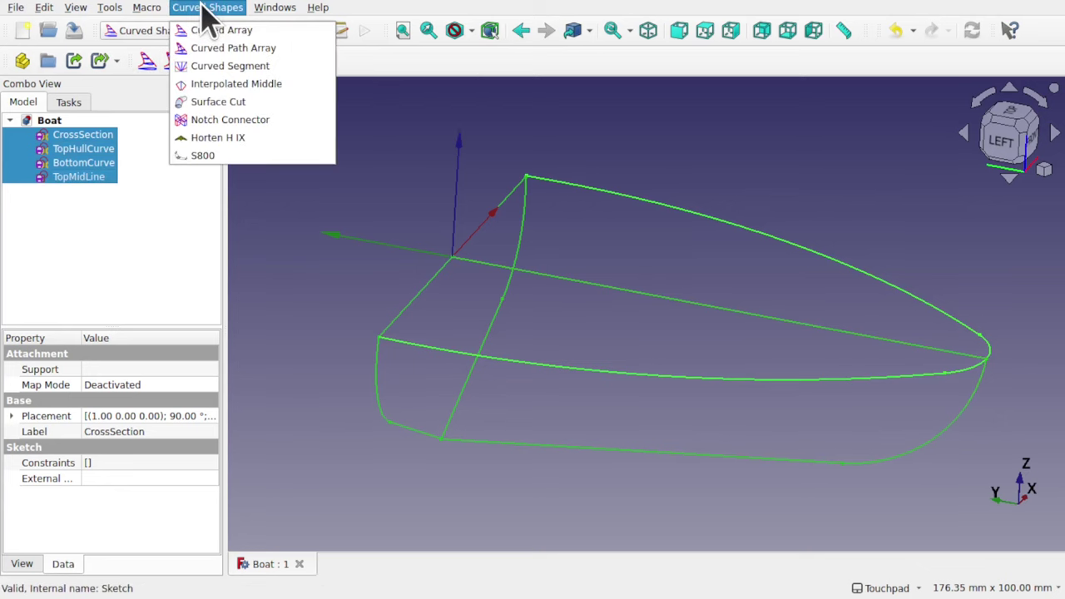
pyautogui.click(260, 33)
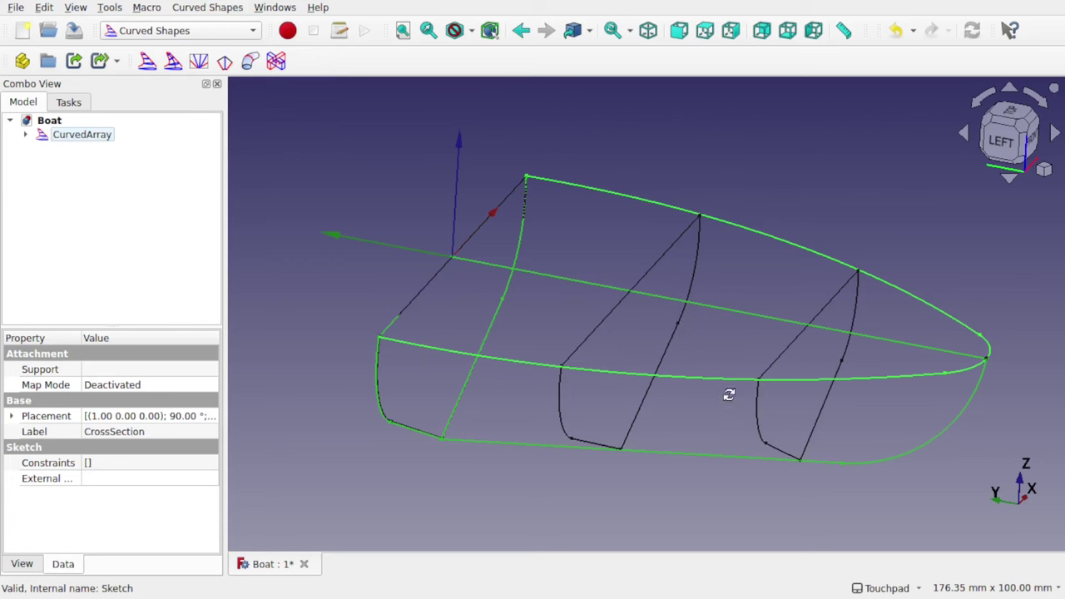
# Select the new CurvedArray and bring up its Solid property choices
pyautogui.moveTo(728, 394); pyautogui.dragTo(680, 408, button='middle')
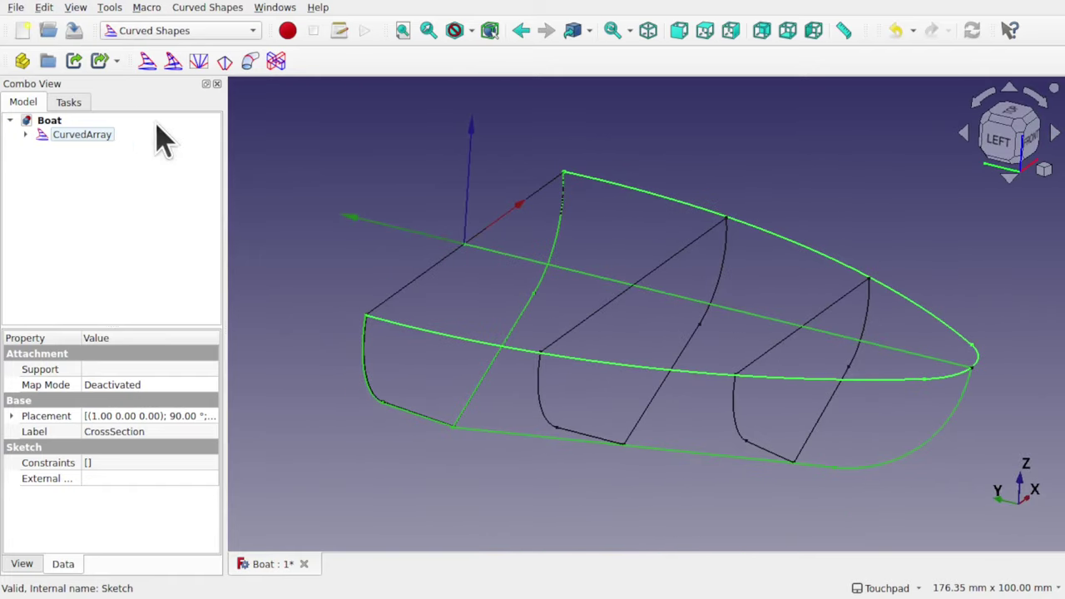
pyautogui.click(82, 135)
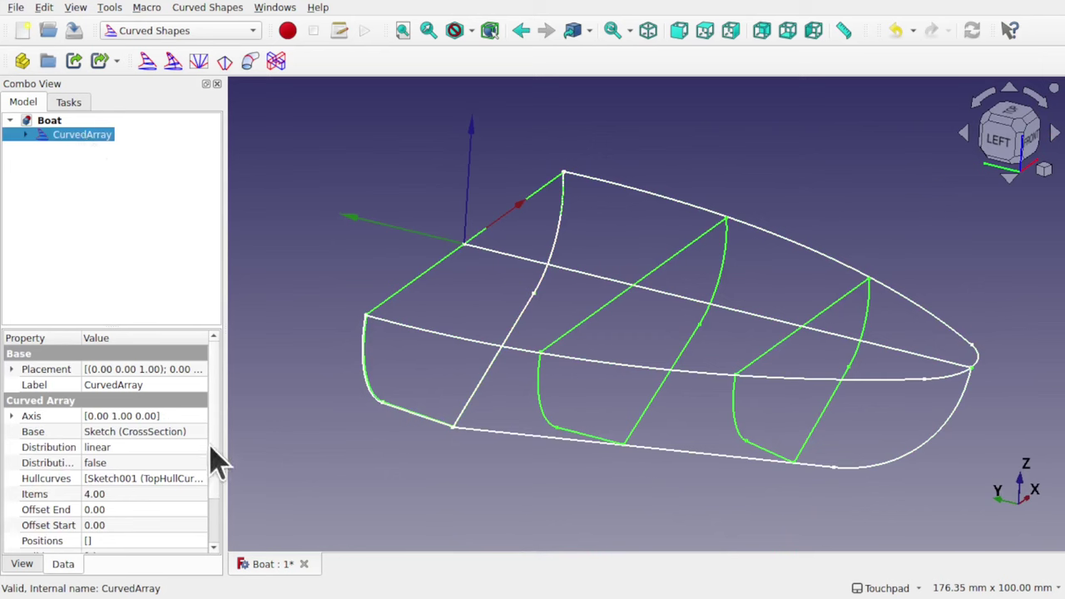
pyautogui.scroll(-2, 214, 449)
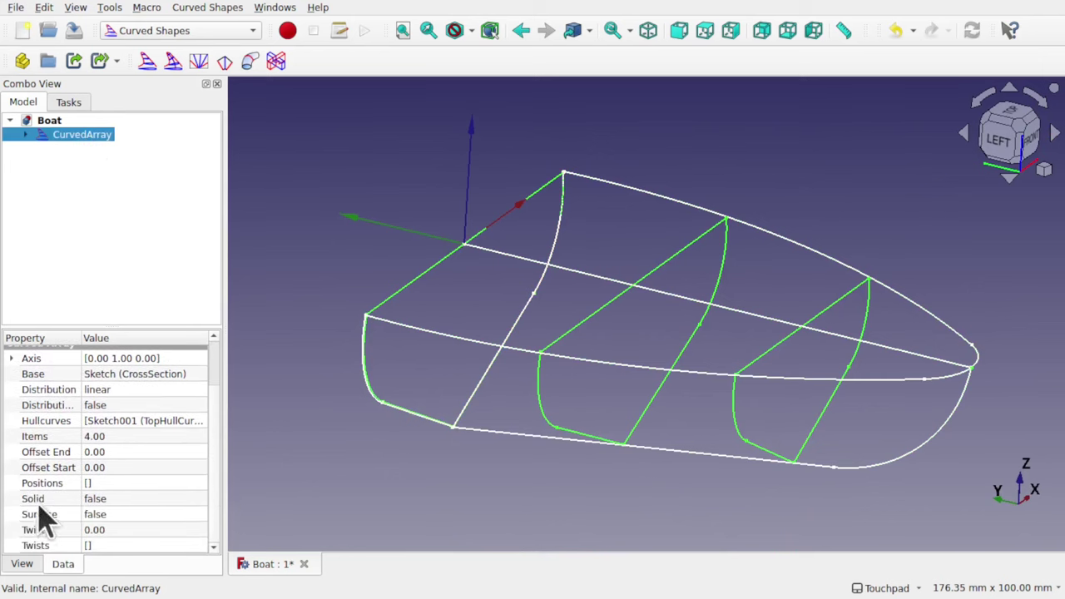
pyautogui.click(134, 498)
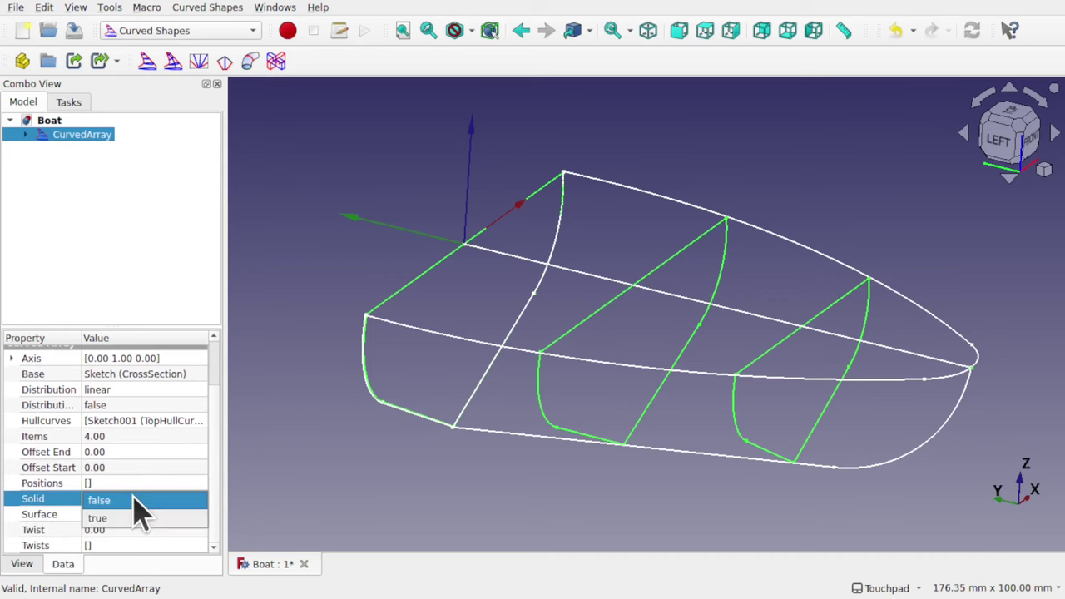
# Set the CurvedArray's Solid property to true and inspect the filled hull from several angles
pyautogui.click(140, 530)
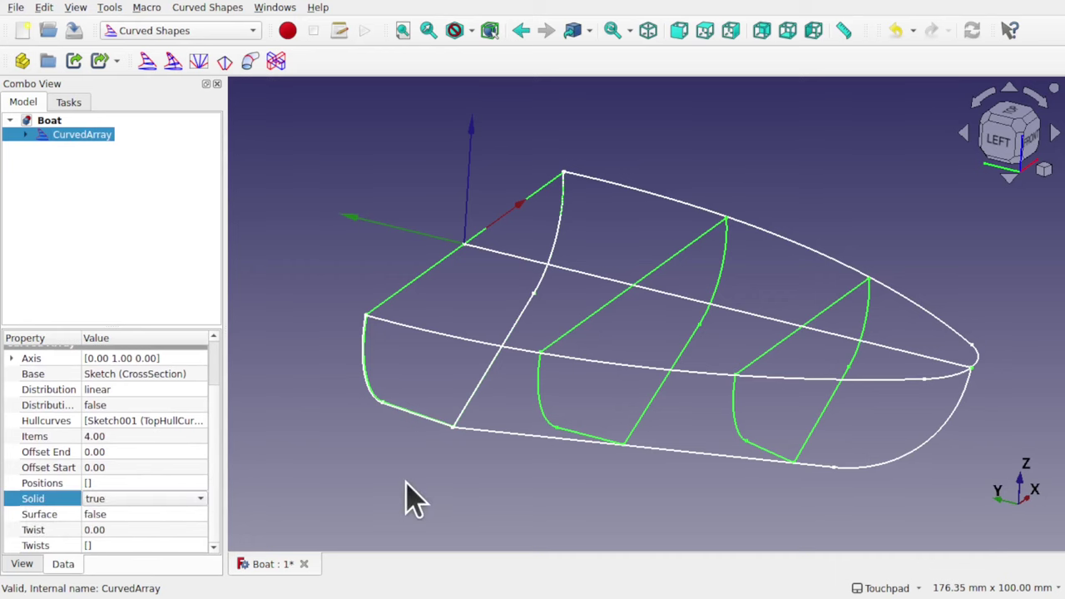
pyautogui.keyDown('alt'); pyautogui.moveTo(694, 374); pyautogui.dragTo(725, 314); pyautogui.keyUp('alt')
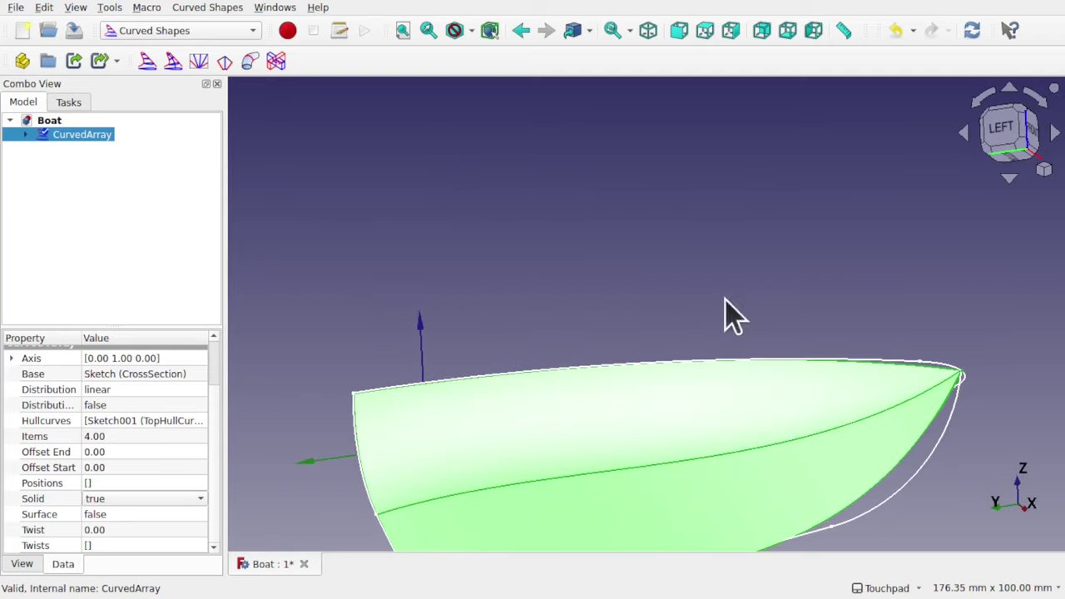
pyautogui.keyDown('alt'); pyautogui.moveTo(784, 380); pyautogui.dragTo(747, 266); pyautogui.keyUp('alt')
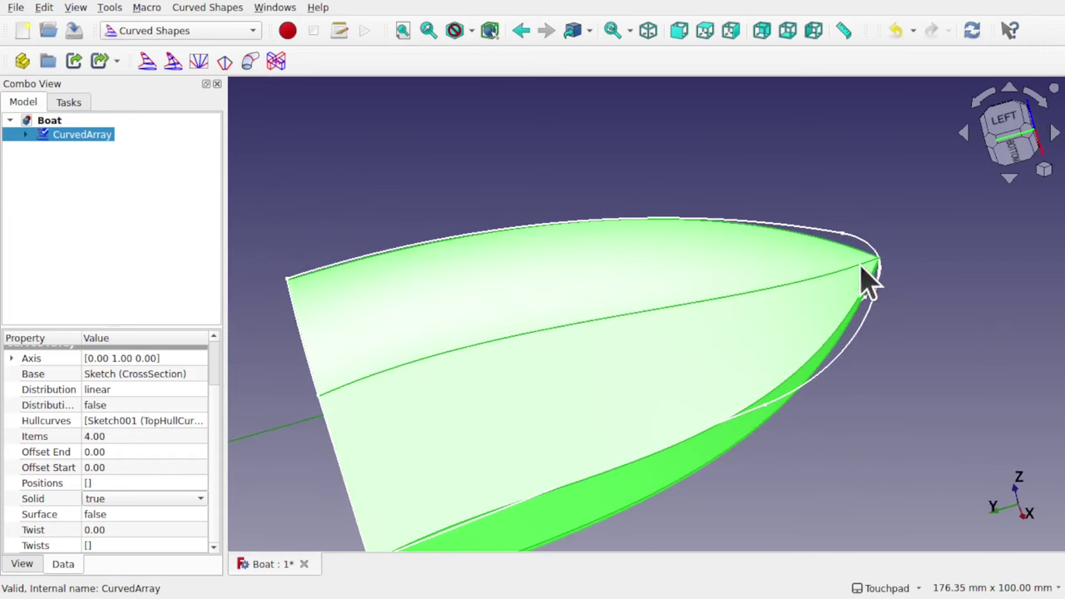
pyautogui.keyDown('alt'); pyautogui.moveTo(818, 385); pyautogui.dragTo(832, 456); pyautogui.keyUp('alt')
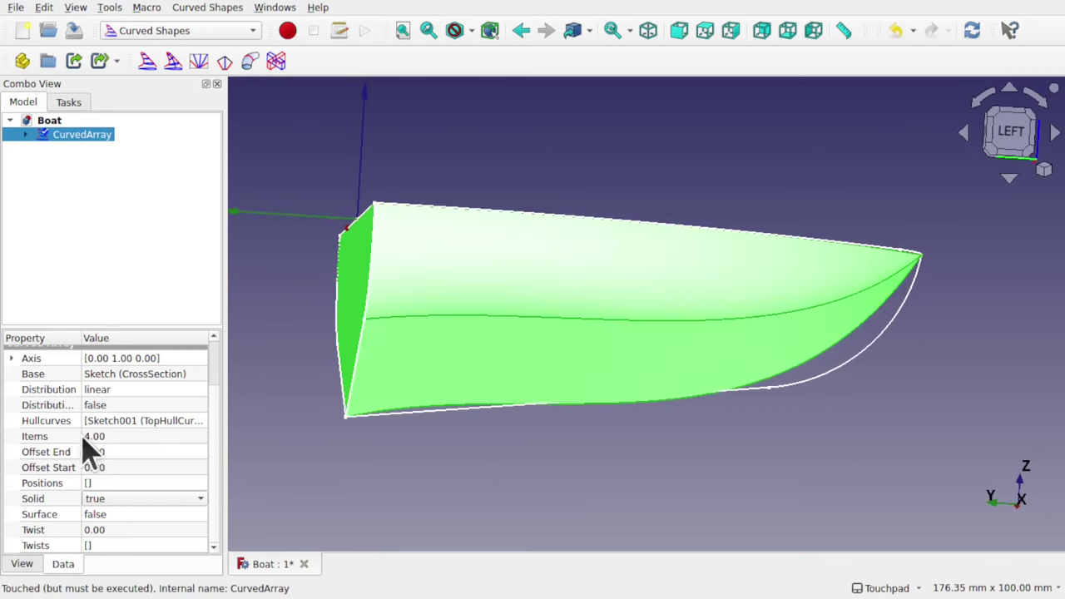
# Change the CurvedArray Items count from 4 to 20 and check the smoother hull
pyautogui.click(122, 436)
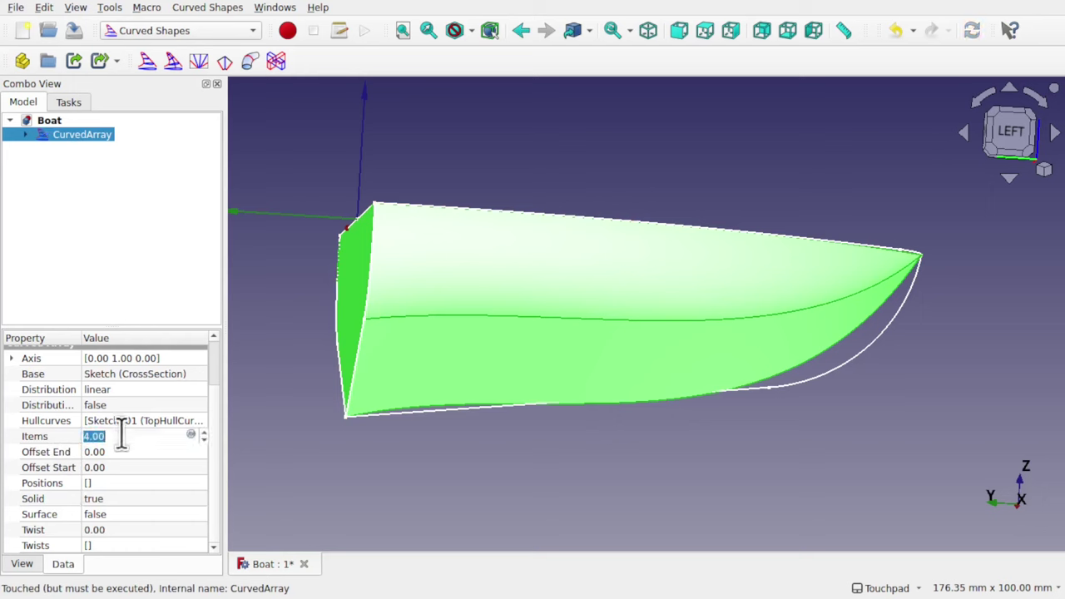
pyautogui.write('2')
pyautogui.press('BackSpace')
pyautogui.write('1')
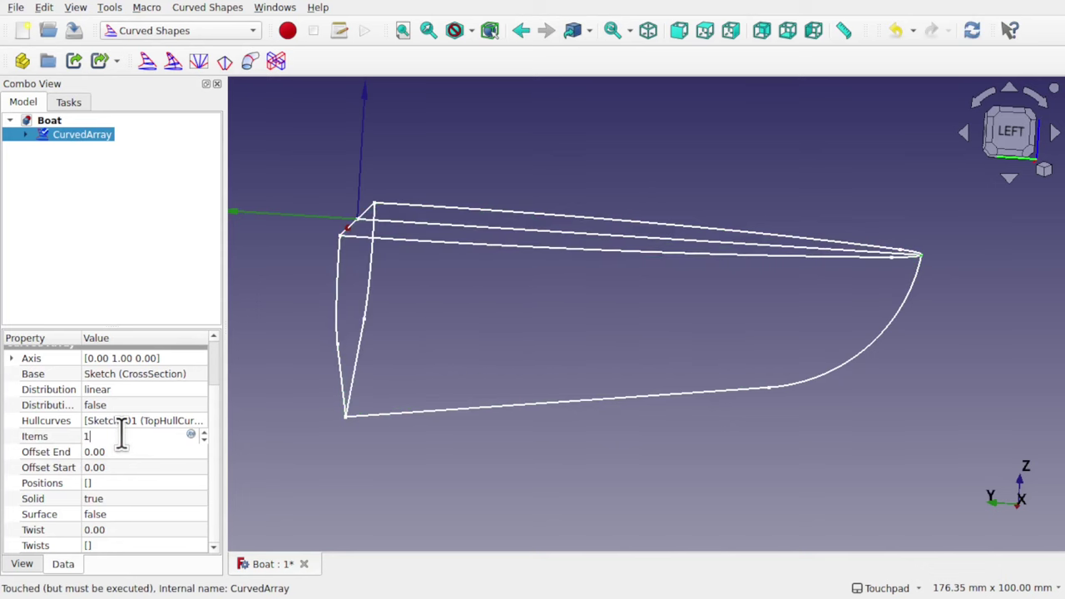
pyautogui.write('0')
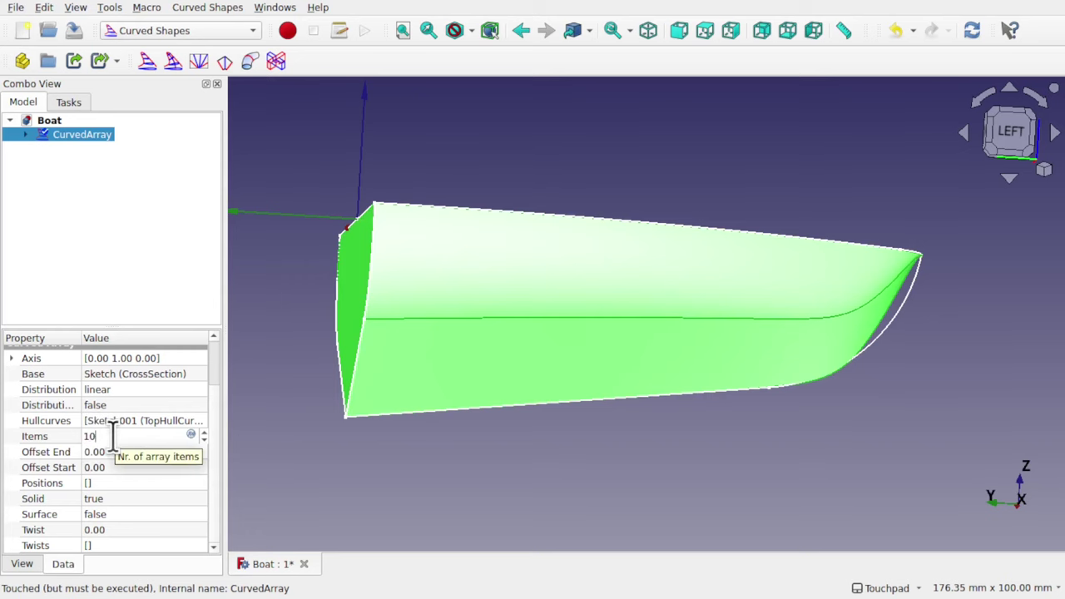
pyautogui.press('BackSpace')
pyautogui.press('BackSpace')
pyautogui.write('20')
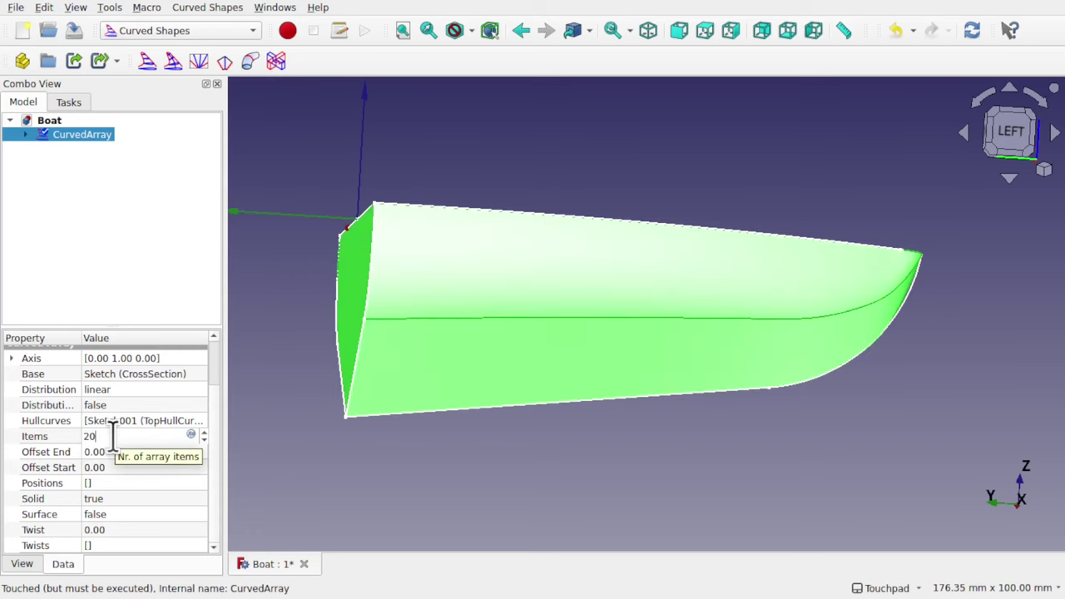
pyautogui.moveTo(698, 357); pyautogui.dragTo(592, 481, button='middle')
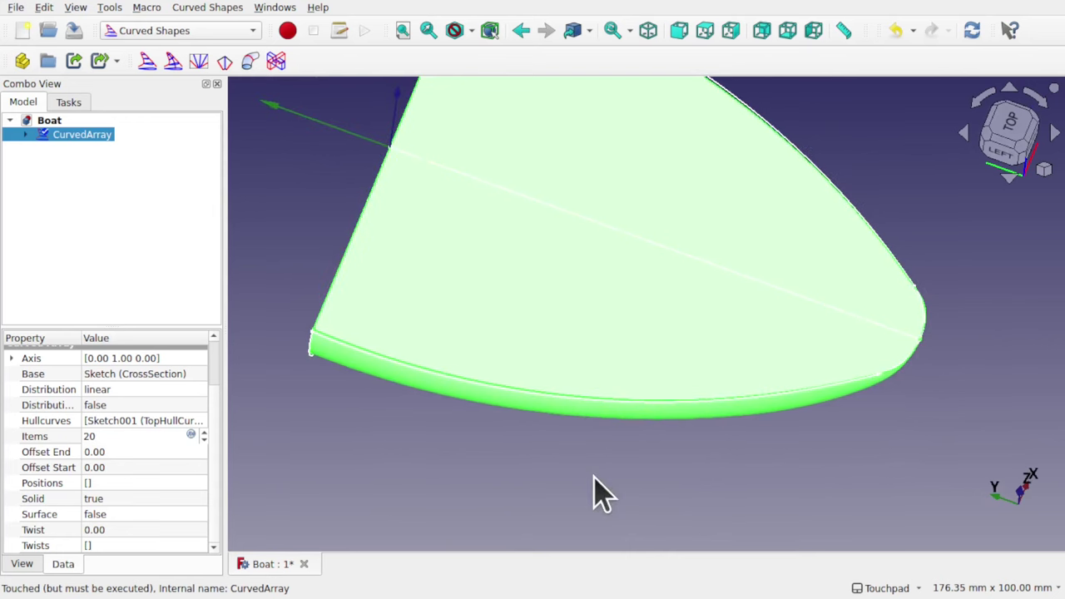
# Hide the four source sketches under CurvedArray so only the solid hull displays
pyautogui.click(537, 499)
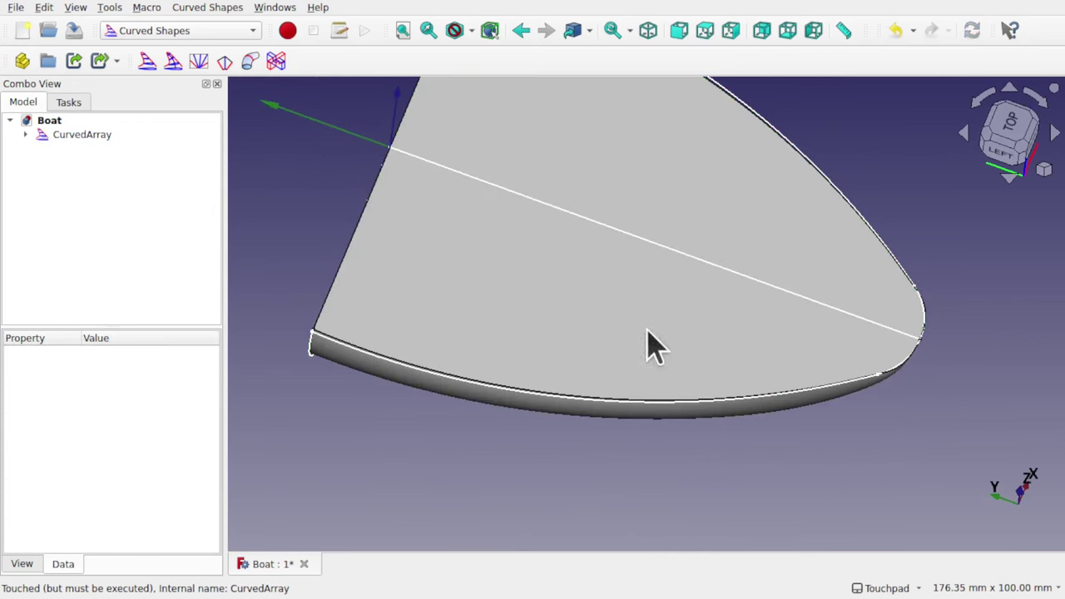
pyautogui.moveTo(646, 344); pyautogui.dragTo(570, 290, button='middle')
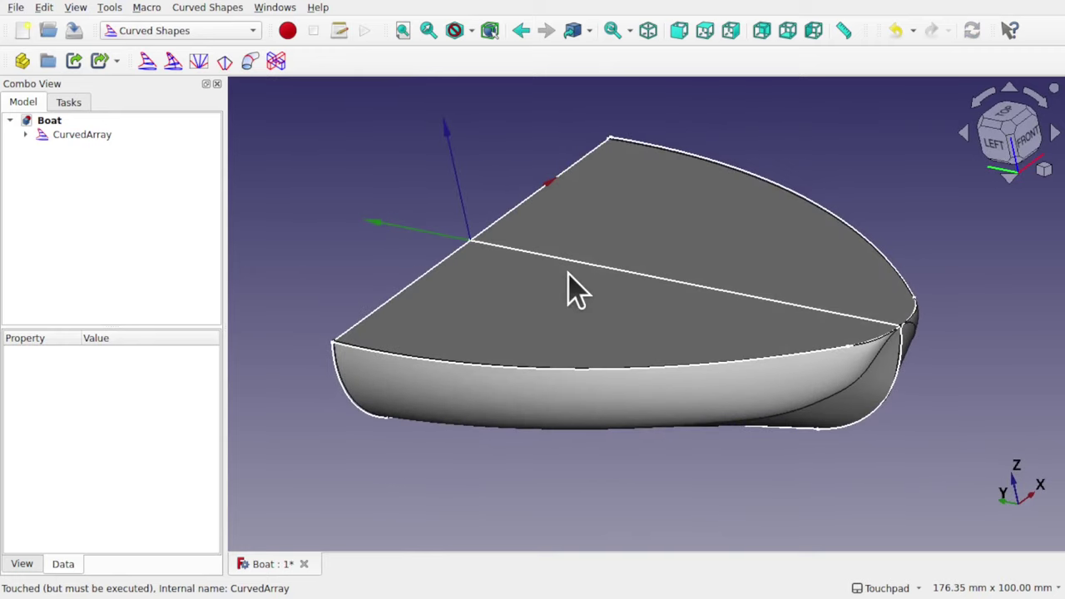
pyautogui.click(25, 135)
pyautogui.click(83, 150)
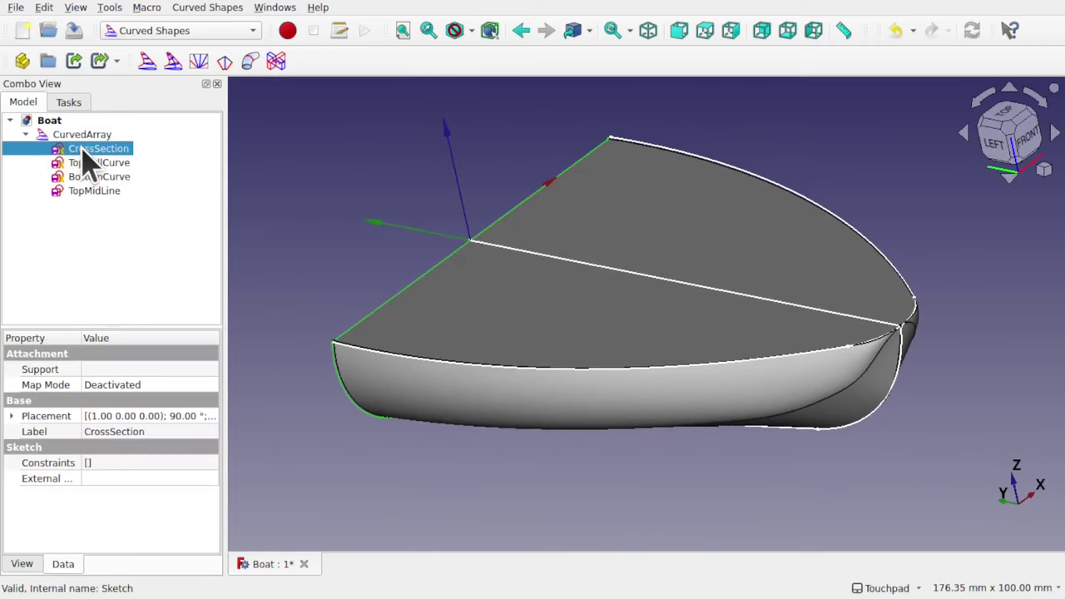
pyautogui.keyDown('shift'); pyautogui.click(119, 190); pyautogui.keyUp('shift')
pyautogui.press('space')
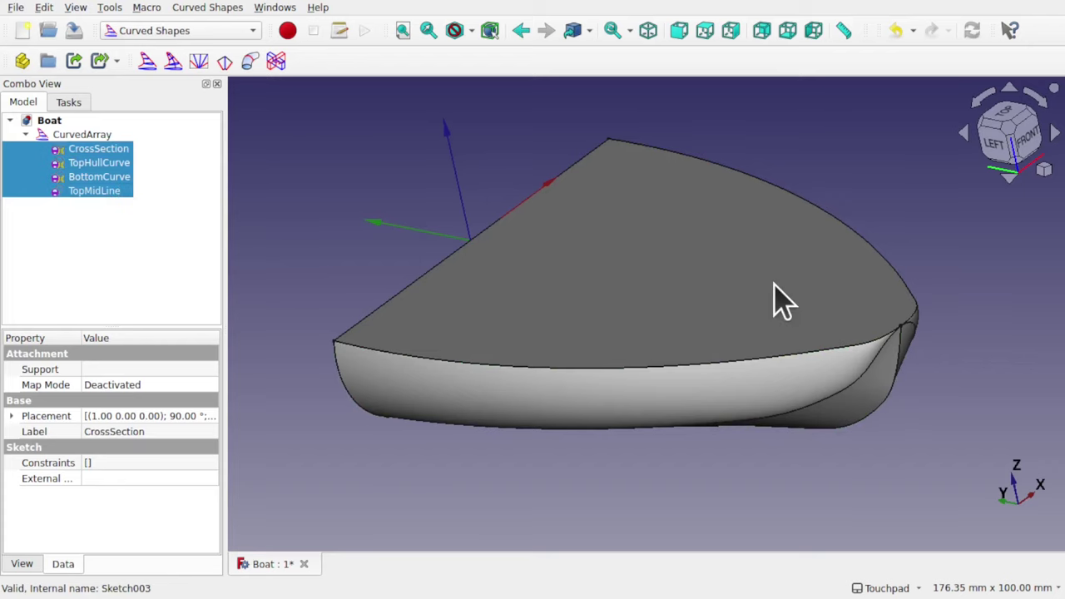
pyautogui.moveTo(774, 283)
pyautogui.mouseDown(button='middle')
pyautogui.moveTo(635, 228)
pyautogui.moveTo(702, 311)
pyautogui.moveTo(815, 314)
pyautogui.moveTo(944, 278)
pyautogui.moveTo(975, 304)
pyautogui.moveTo(915, 328)
pyautogui.moveTo(949, 313)
pyautogui.moveTo(950, 332)
pyautogui.moveTo(713, 325)
pyautogui.moveTo(791, 335)
pyautogui.mouseUp(button='middle')
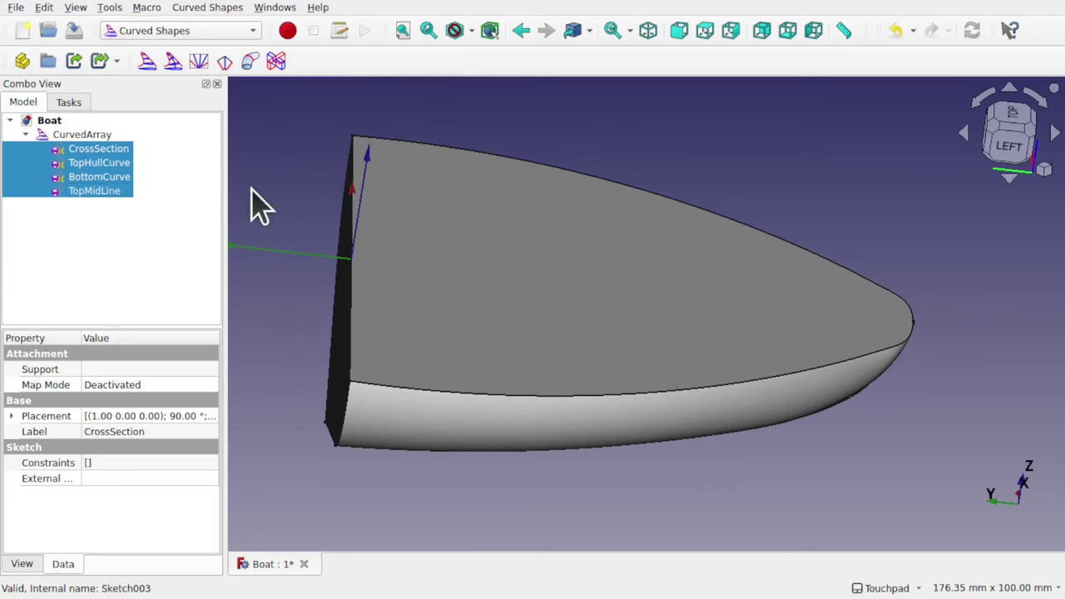
pyautogui.press('space')
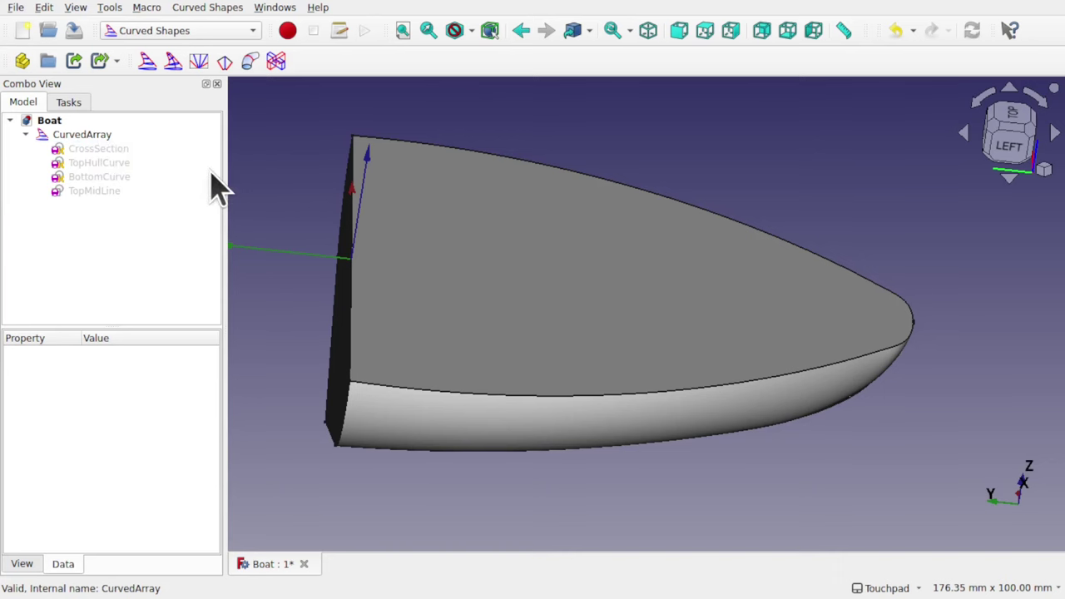
# Hide the hull solid and show the TopMidLine and CrossSection sketches
pyautogui.click(99, 136)
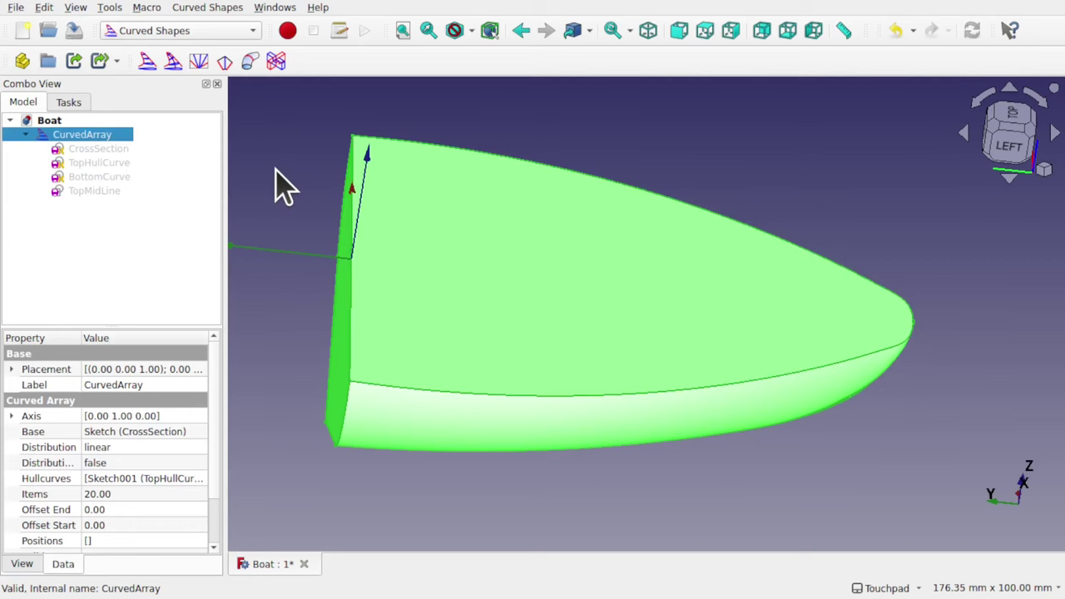
pyautogui.press('space')
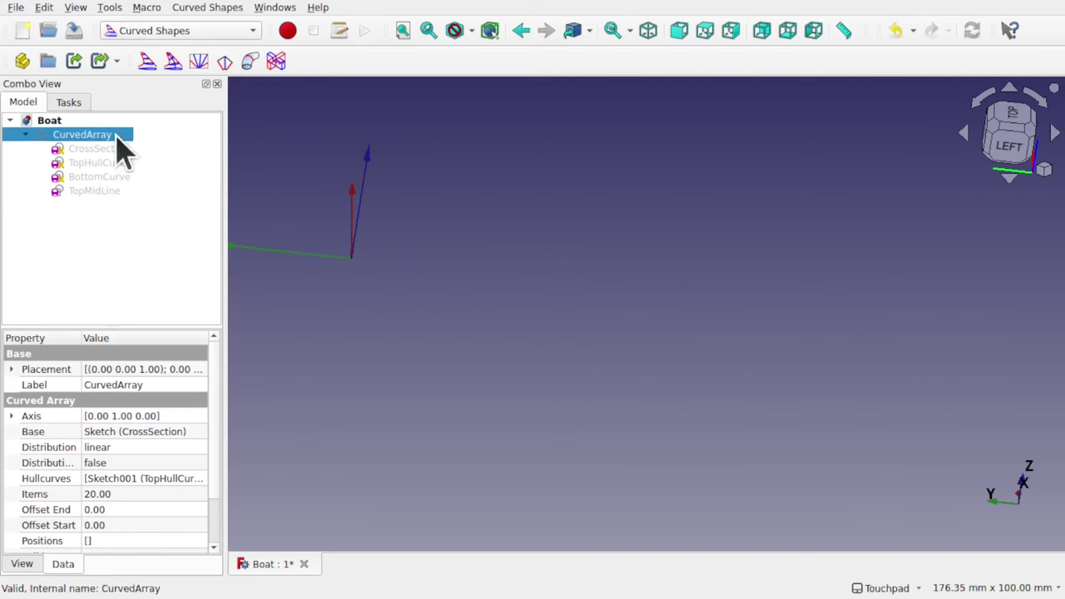
pyautogui.click(107, 191)
pyautogui.press('space')
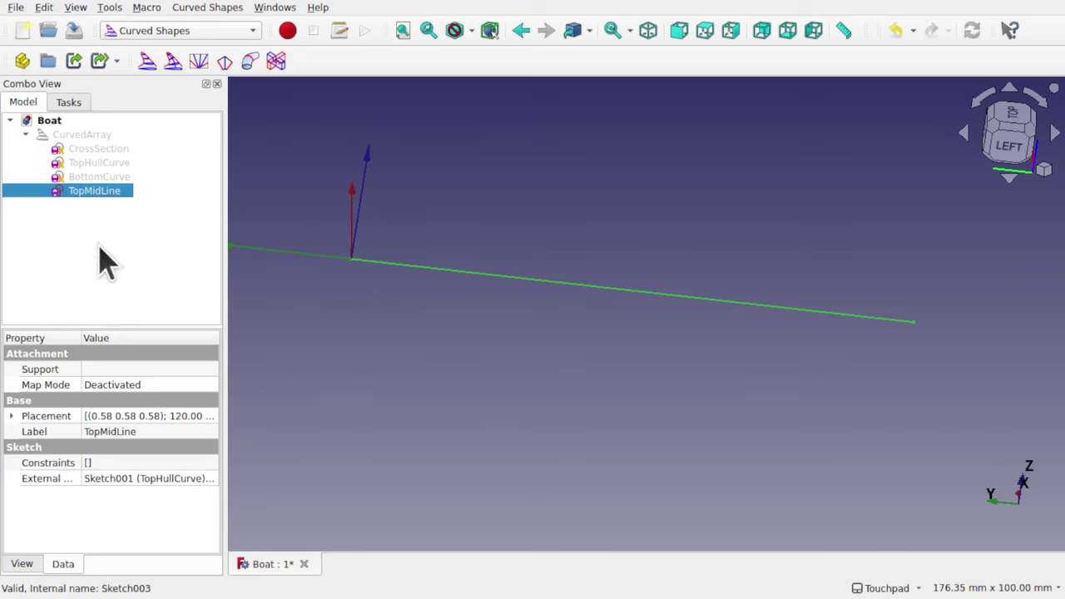
pyautogui.click(99, 152)
pyautogui.press('space')
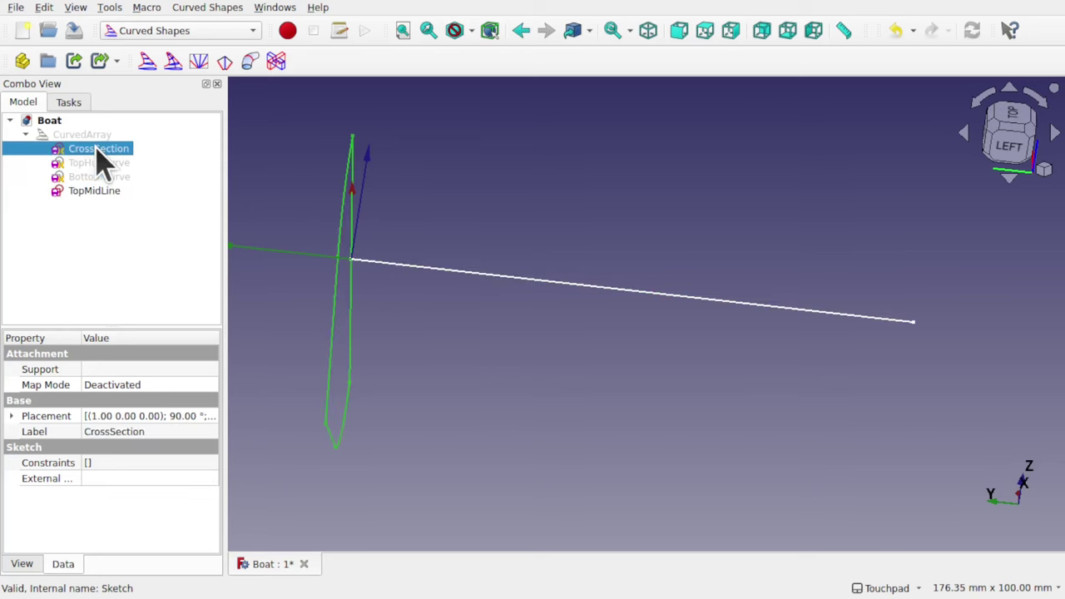
pyautogui.moveTo(485, 368)
pyautogui.mouseDown(button='middle')
pyautogui.moveTo(687, 341)
pyautogui.moveTo(578, 313)
pyautogui.moveTo(586, 254)
pyautogui.moveTo(706, 311)
pyautogui.moveTo(594, 338)
pyautogui.mouseUp(button='middle')
pyautogui.click(587, 252)
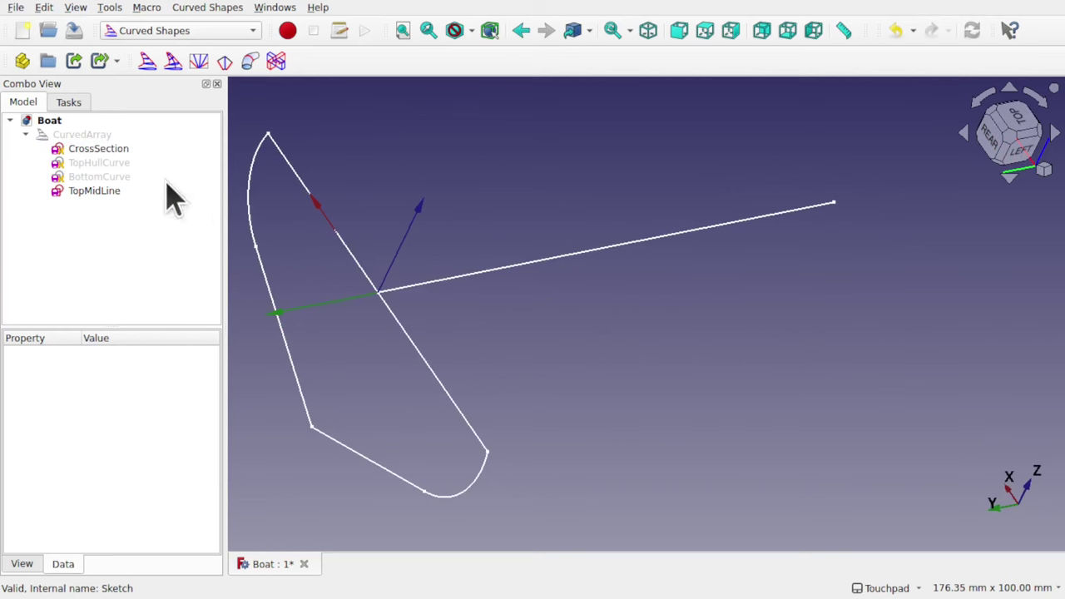
# Hide the hull again to view the boat wireframe side-on and switch to the Part workbench
pyautogui.click(87, 135)
pyautogui.press('space')
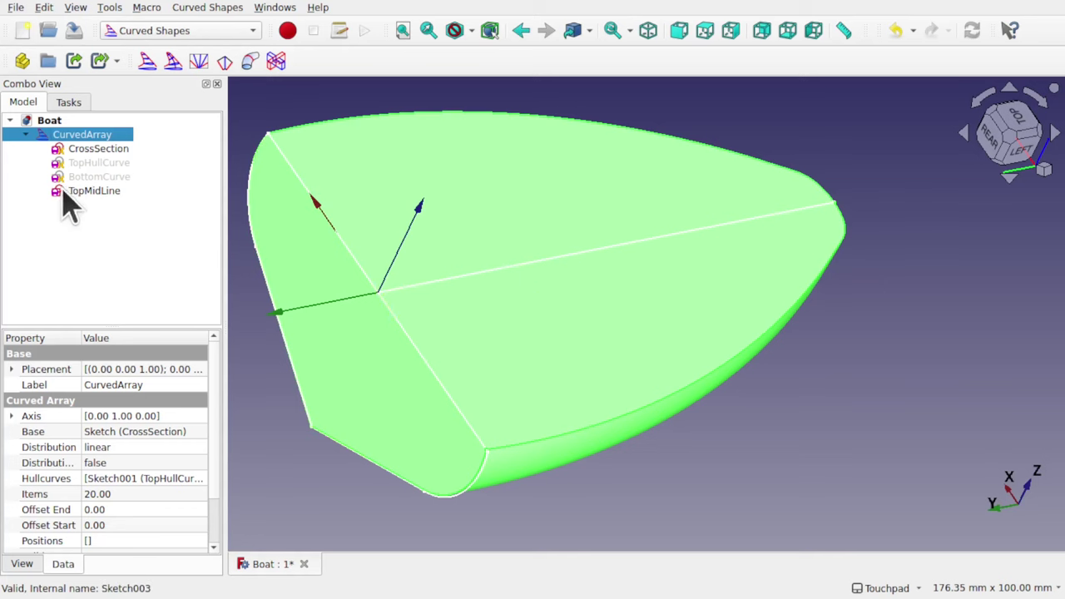
pyautogui.click(98, 178)
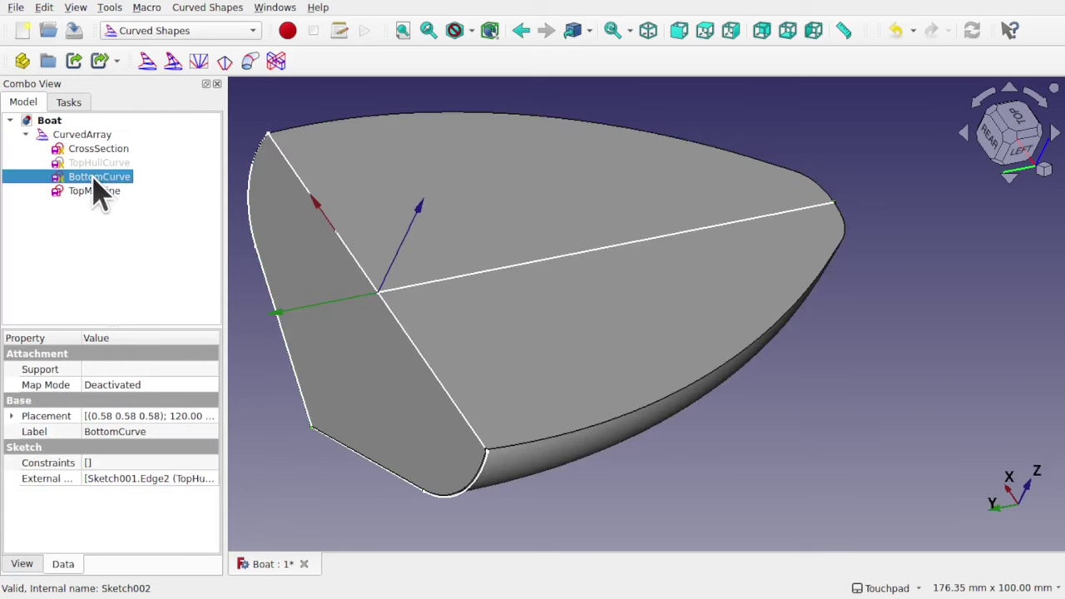
pyautogui.click(86, 135)
pyautogui.press('space')
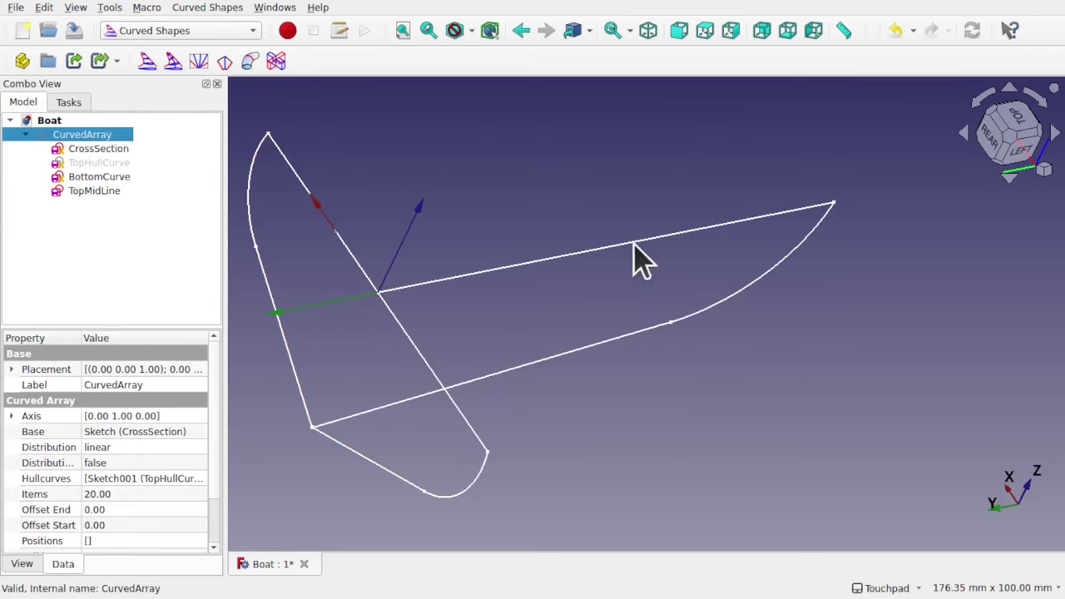
pyautogui.keyDown('alt'); pyautogui.moveTo(633, 244); pyautogui.dragTo(446, 356); pyautogui.keyUp('alt')
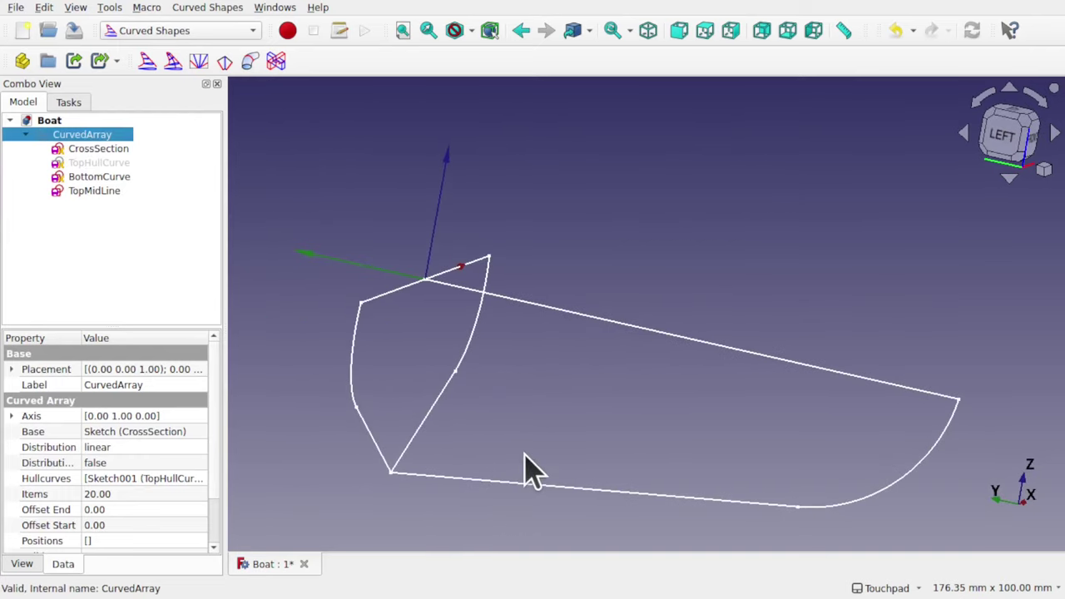
pyautogui.click(185, 33)
pyautogui.press('Escape')
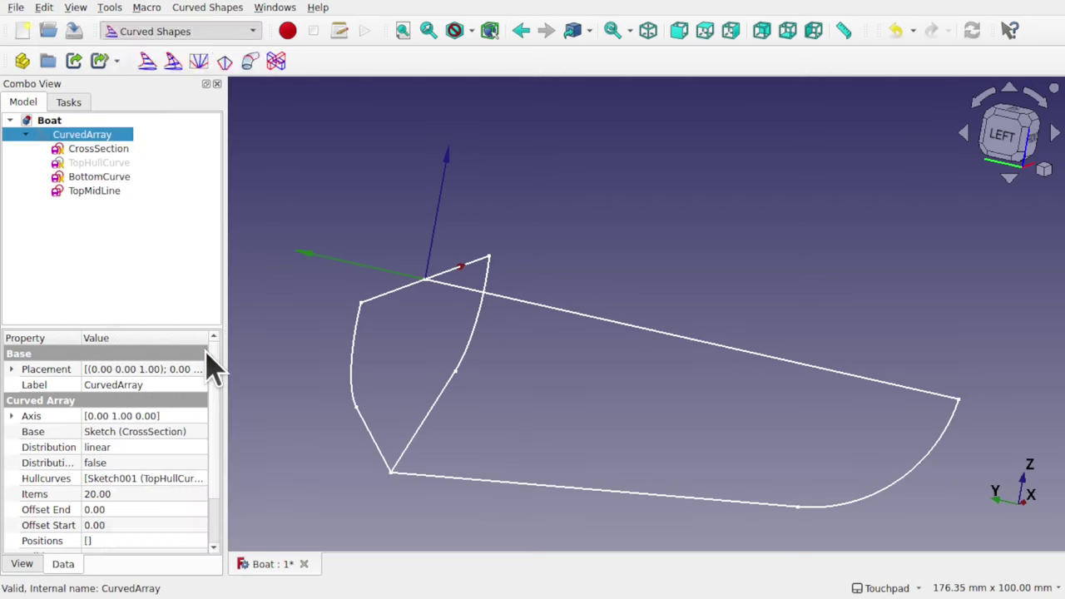
# Start a Part 2D Offset of BottomCurve in Skin mode
pyautogui.click(133, 186)
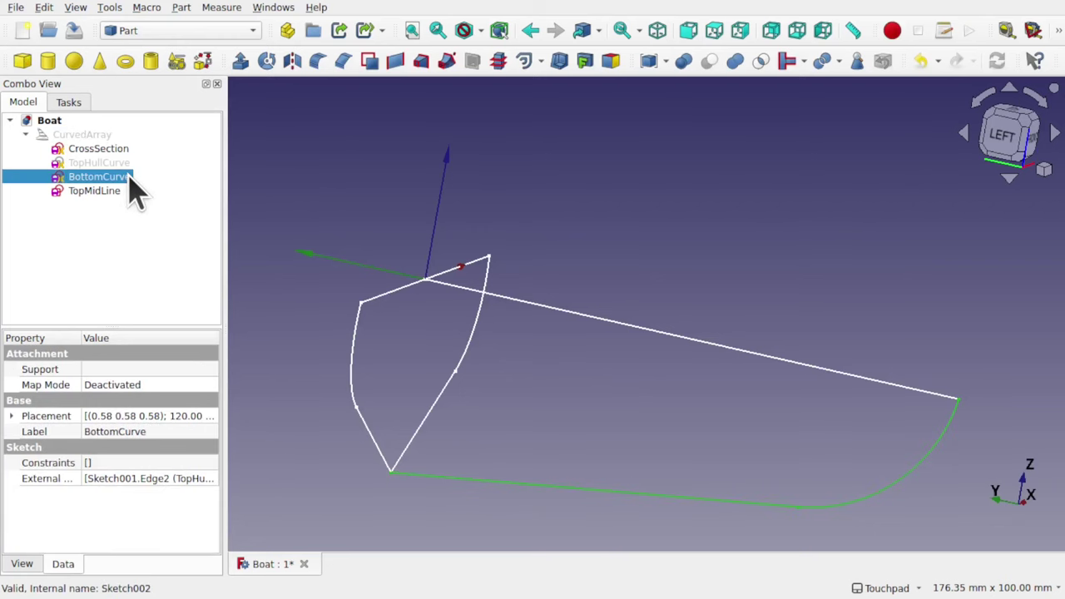
pyautogui.click(180, 7)
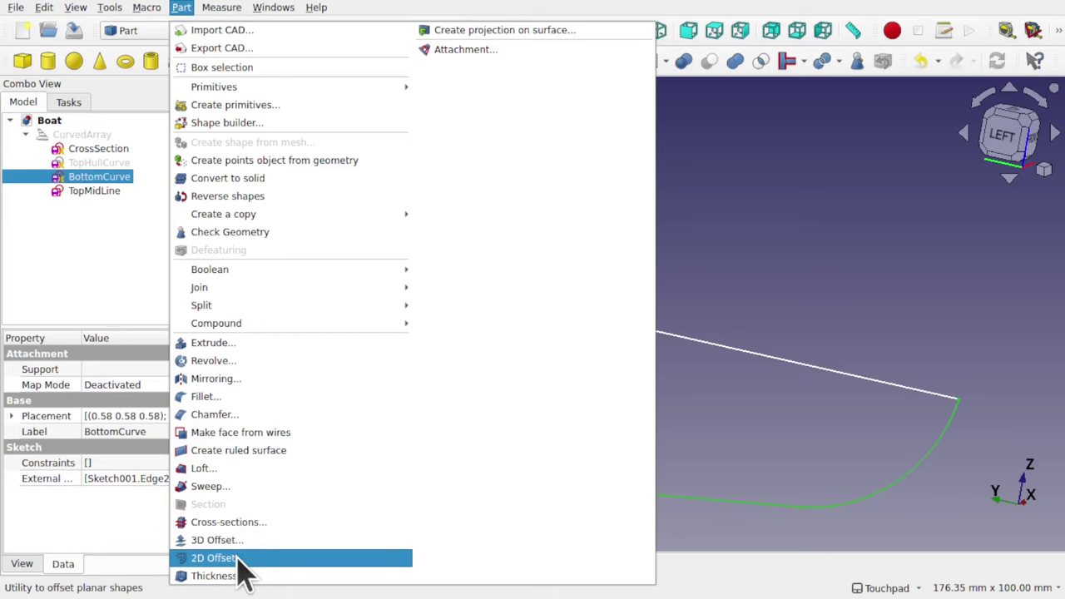
pyautogui.click(214, 558)
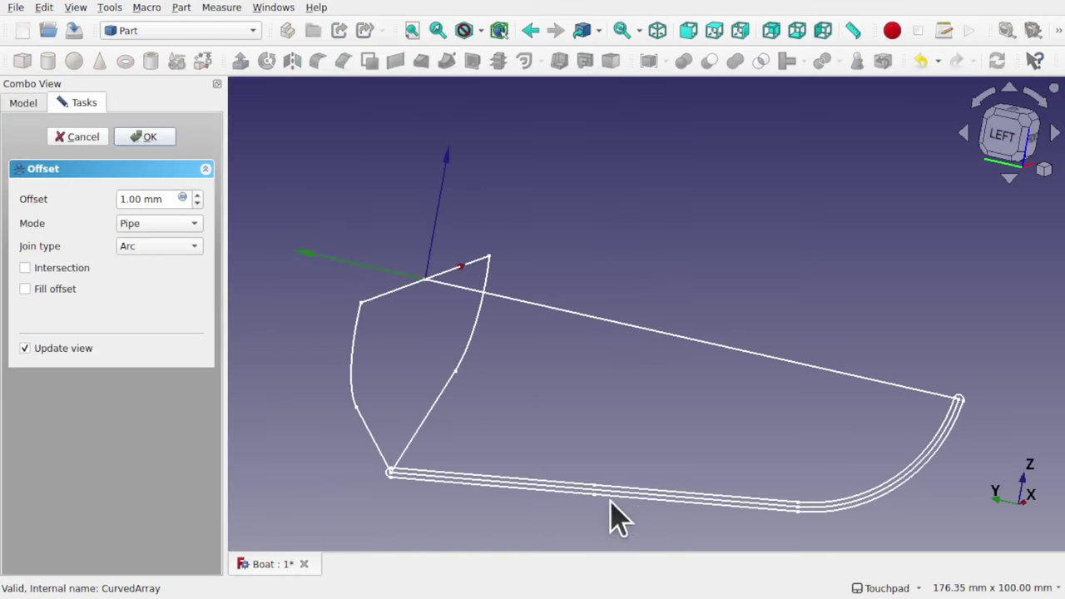
pyautogui.click(157, 223)
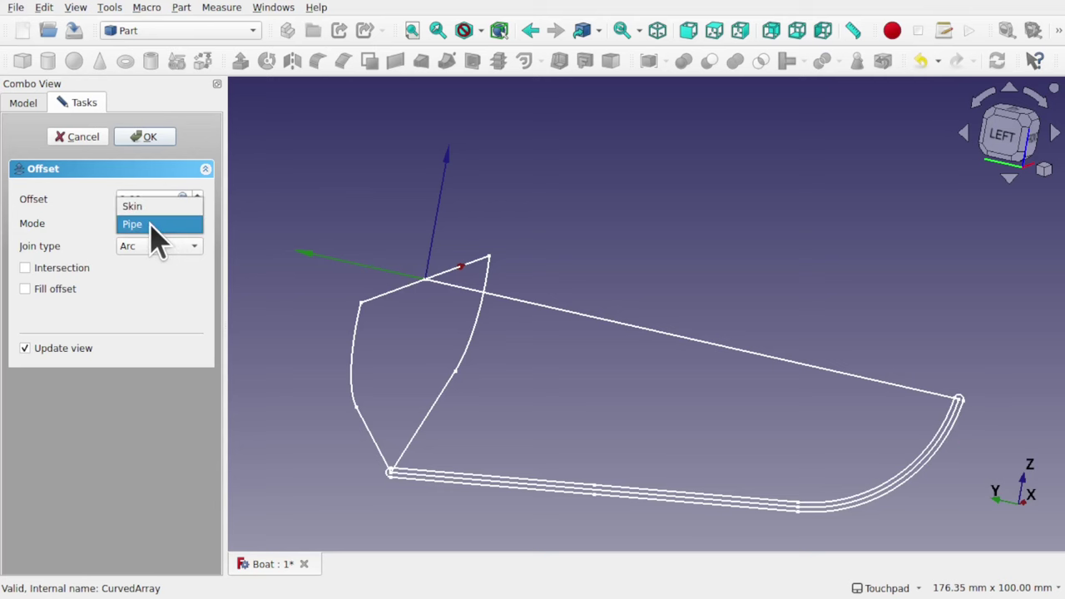
pyautogui.click(133, 208)
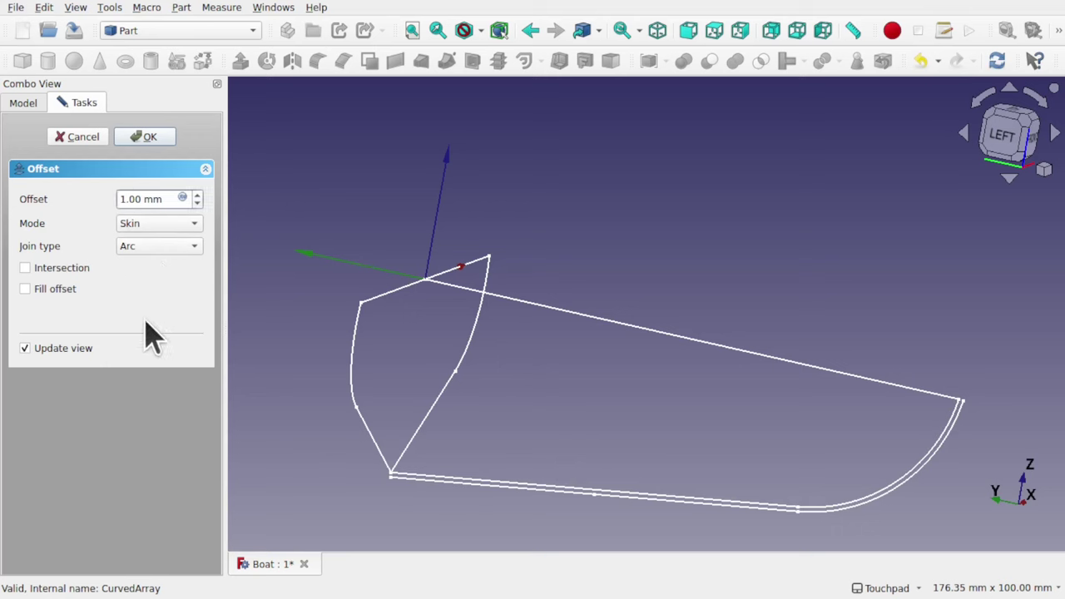
# Set the offset to -2 mm and confirm the Offset2D
pyautogui.write('-')
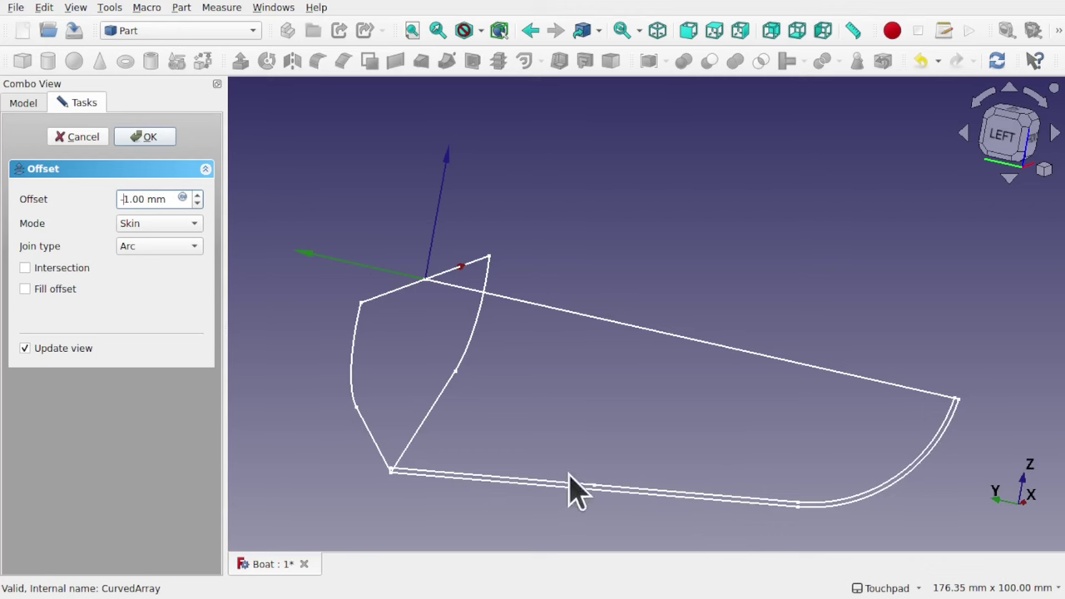
pyautogui.moveTo(570, 490); pyautogui.dragTo(553, 509, button='middle')
pyautogui.scroll(3, 553, 509)
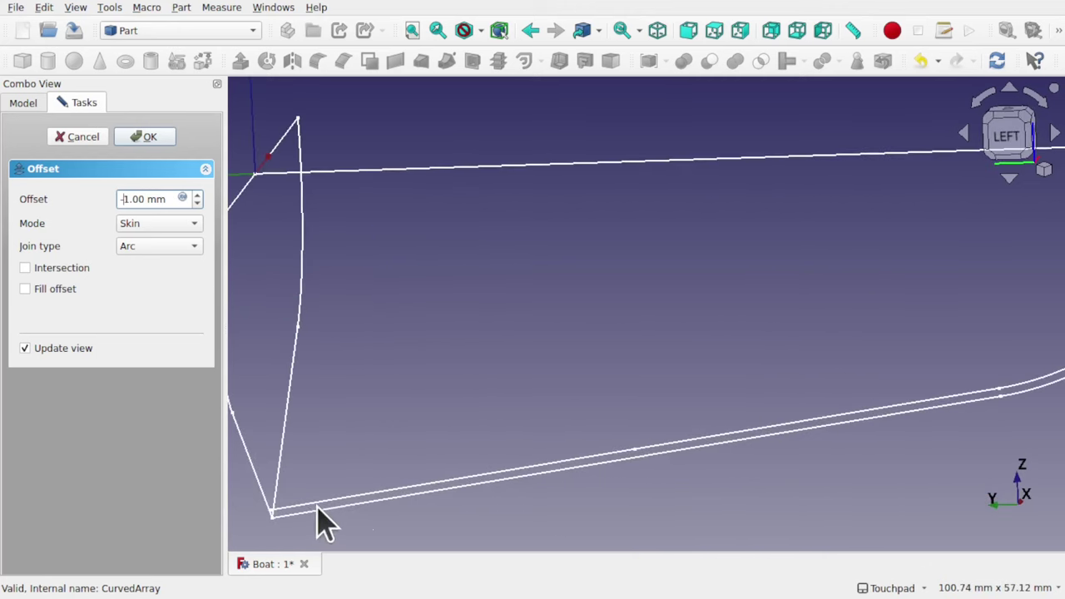
pyautogui.moveTo(473, 450)
pyautogui.mouseDown(button='middle')
pyautogui.moveTo(451, 442)
pyautogui.moveTo(466, 441)
pyautogui.mouseUp(button='middle')
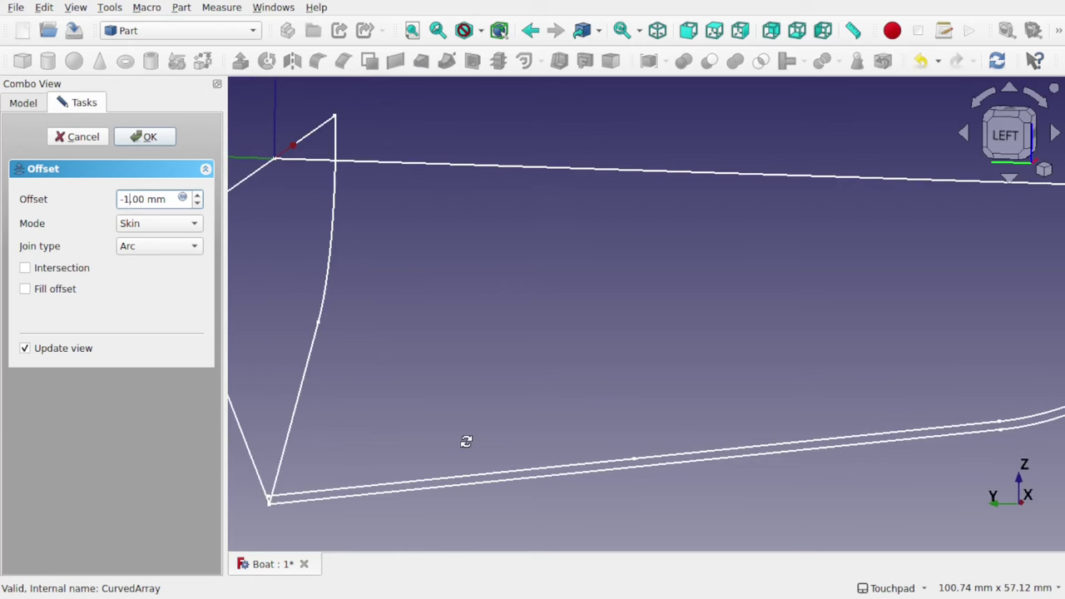
pyautogui.press('Down')
pyautogui.scroll(-5, 691, 409)
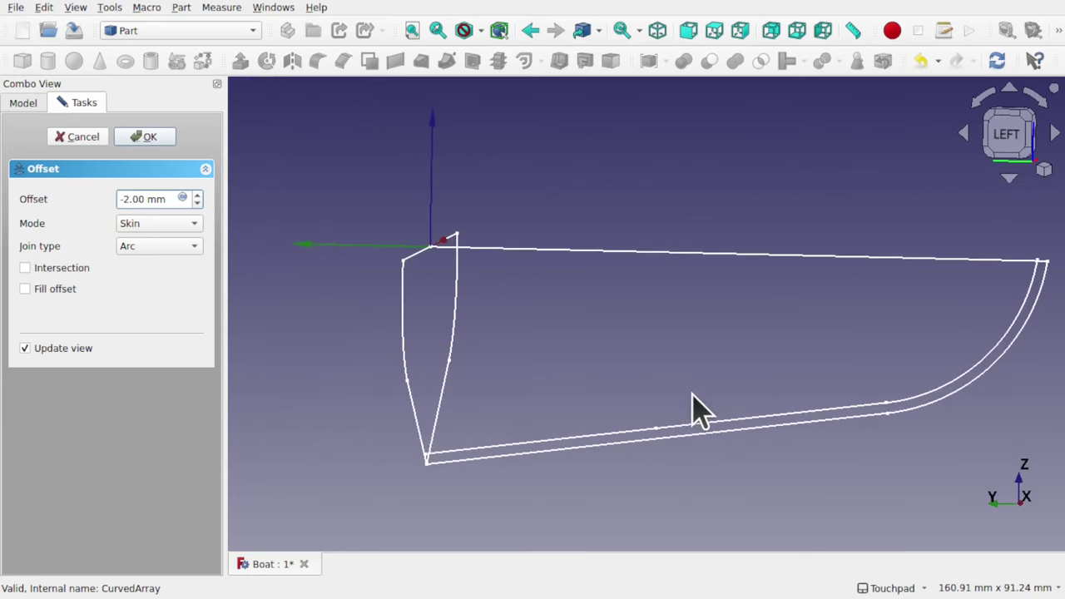
pyautogui.click(146, 137)
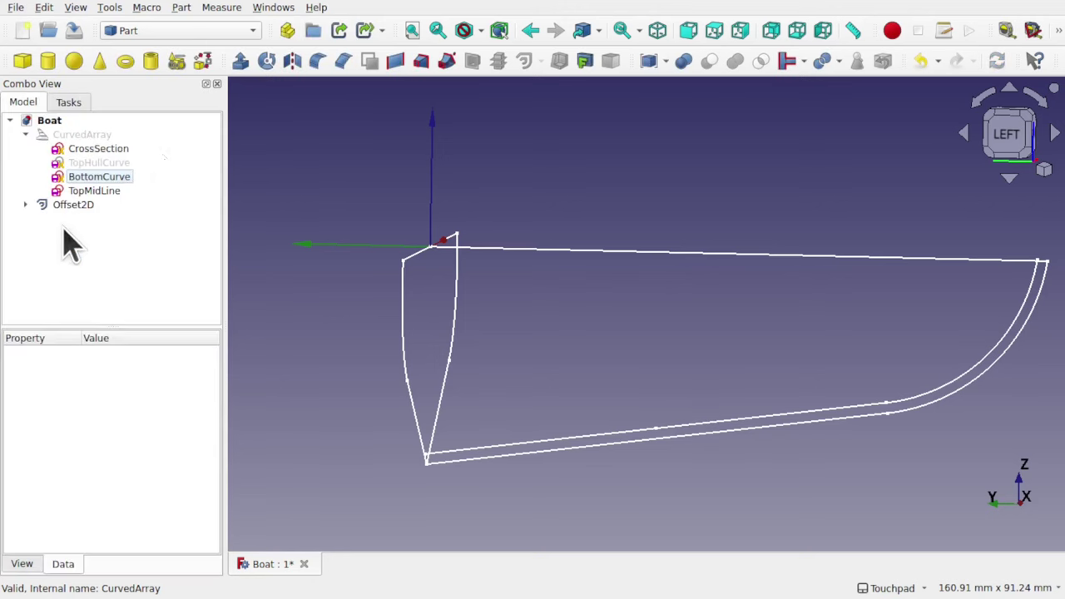
# Expand Offset2D and hide the original BottomCurve sketch
pyautogui.click(25, 206)
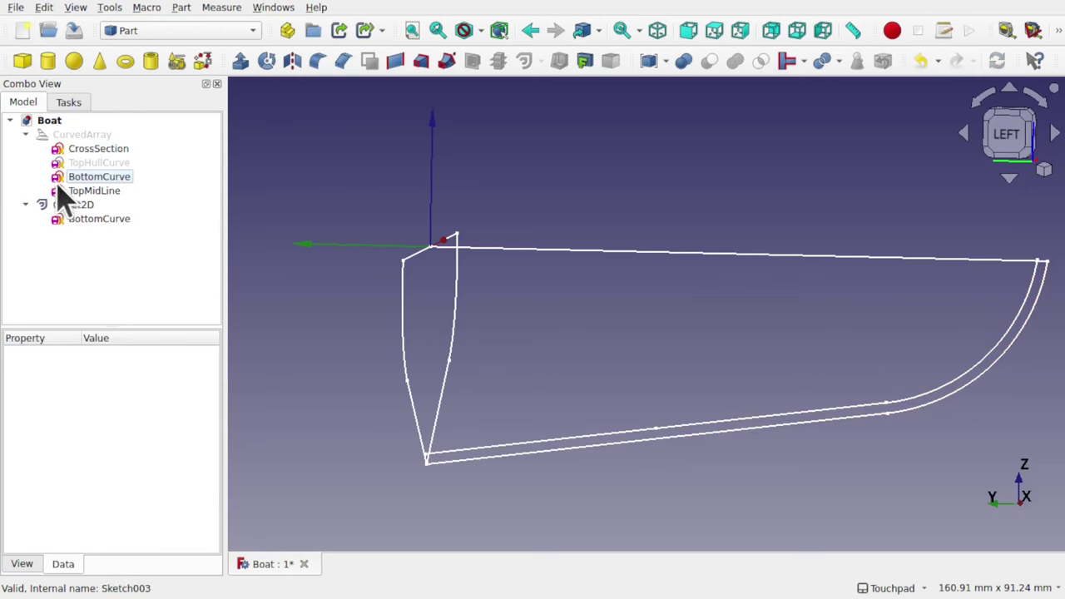
pyautogui.click(82, 176)
pyautogui.click(89, 220)
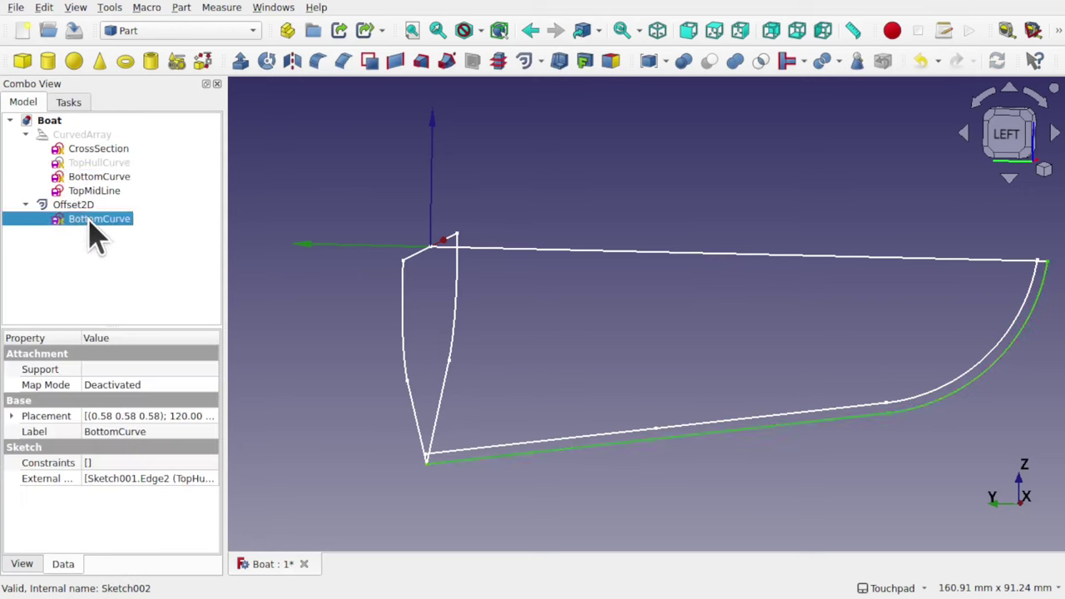
pyautogui.click(88, 179)
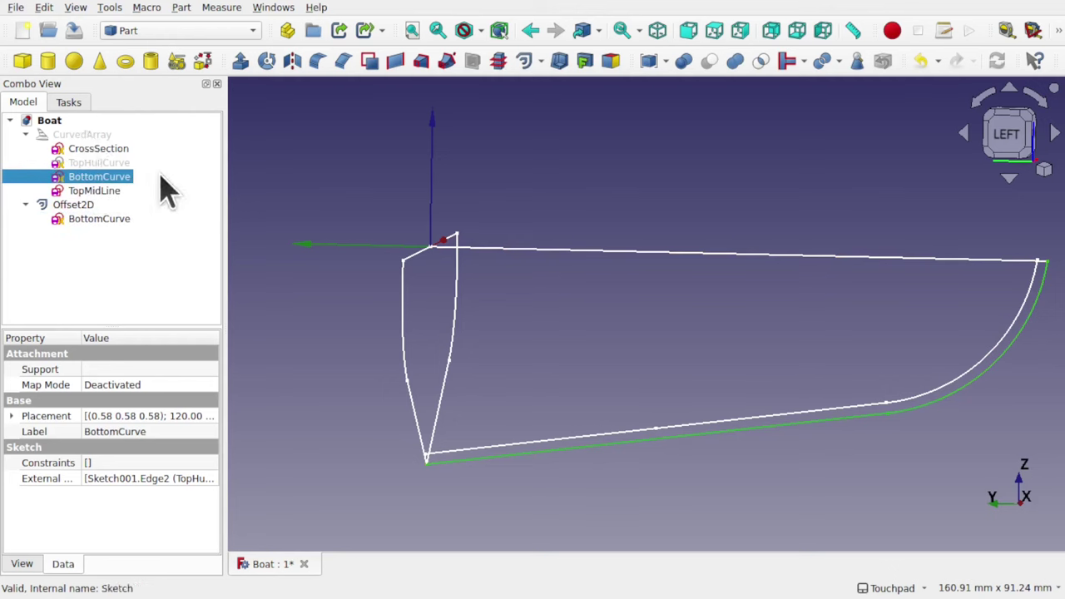
pyautogui.press('space')
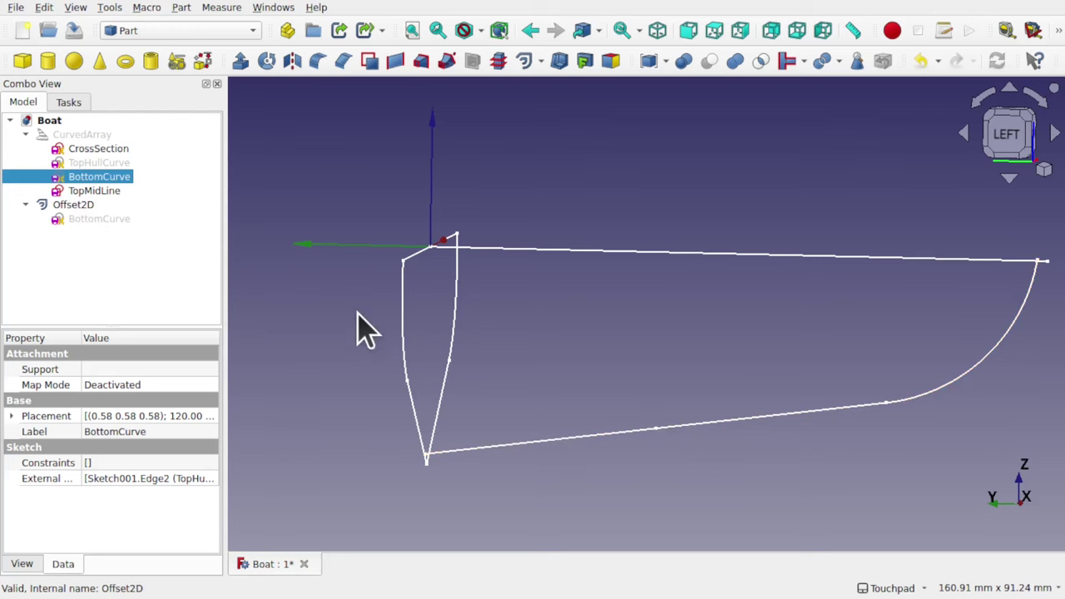
pyautogui.keyDown('alt'); pyautogui.moveTo(458, 352); pyautogui.dragTo(538, 423); pyautogui.keyUp('alt')
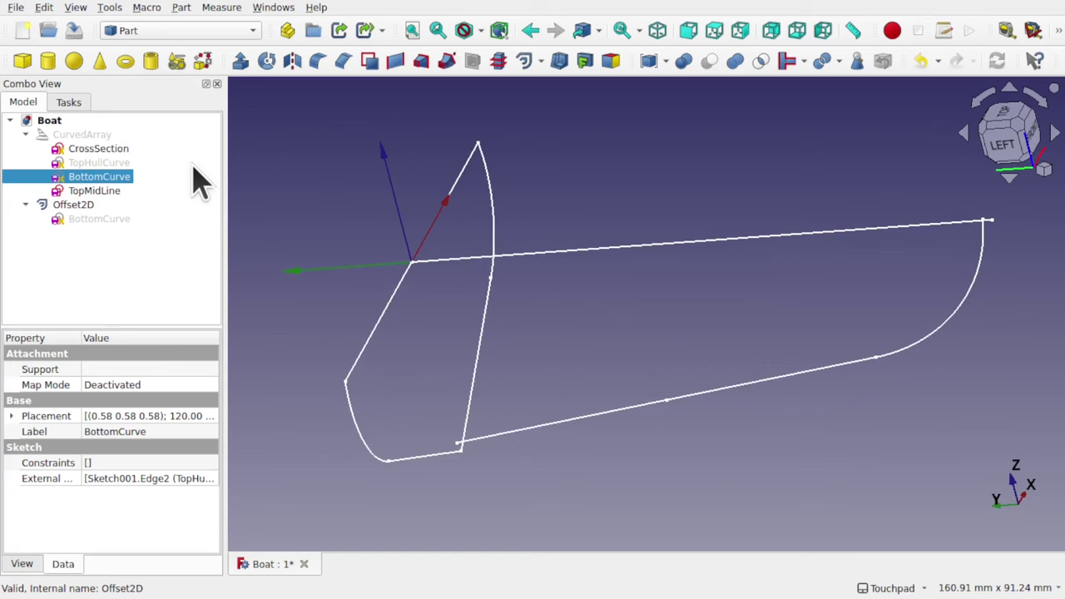
# Make the TopHullCurve sketch visible in the wireframe
pyautogui.click(100, 163)
pyautogui.press('space')
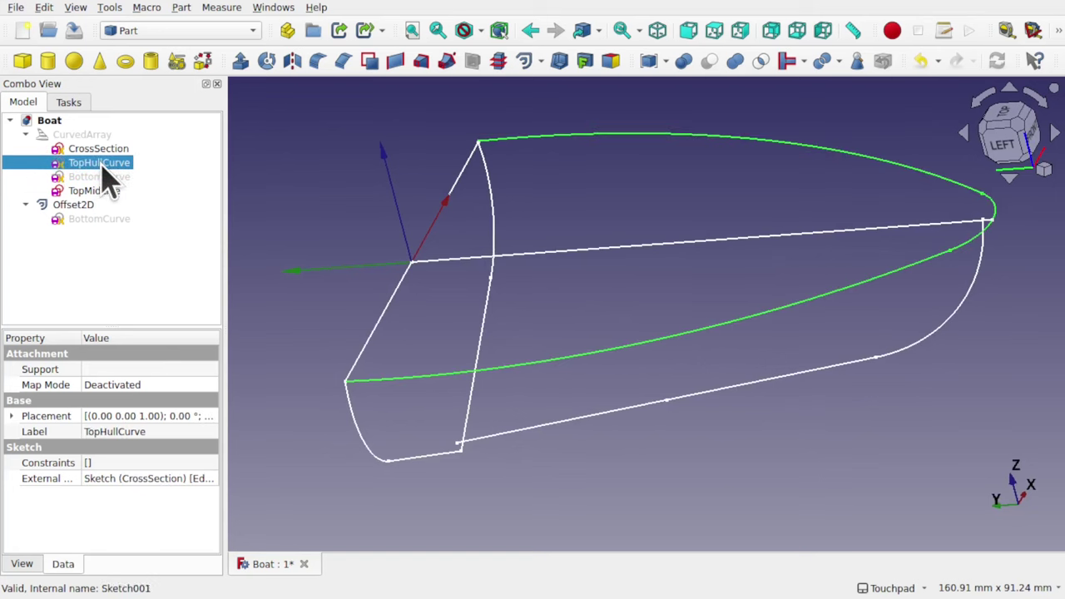
pyautogui.keyDown('alt'); pyautogui.moveTo(705, 199); pyautogui.dragTo(576, 241); pyautogui.keyUp('alt')
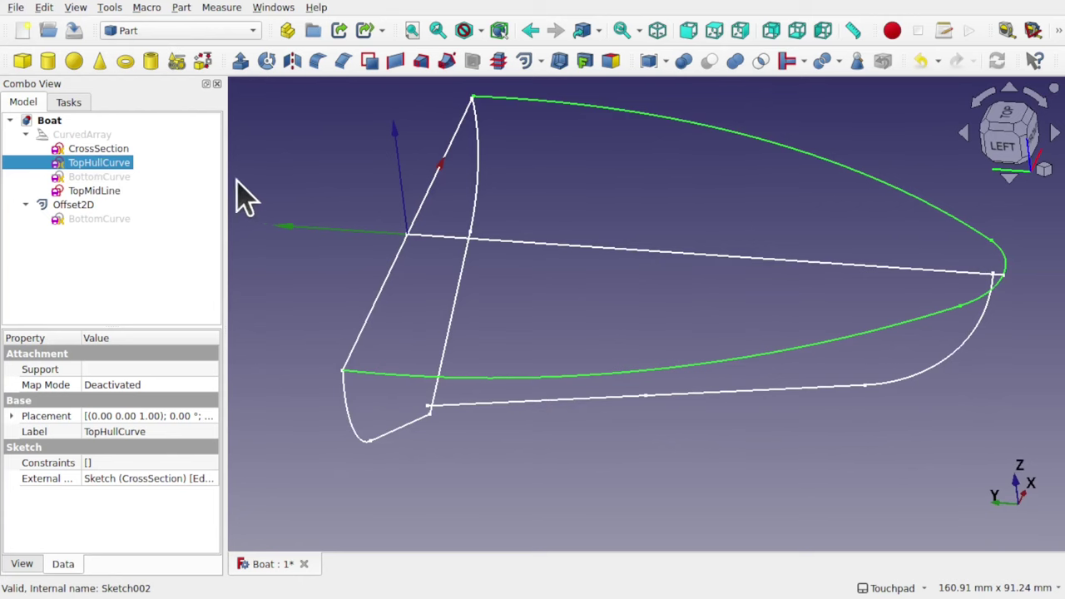
# Create a 2D offset of TopHullCurve as a skin with offset -2 mm
pyautogui.click(181, 9)
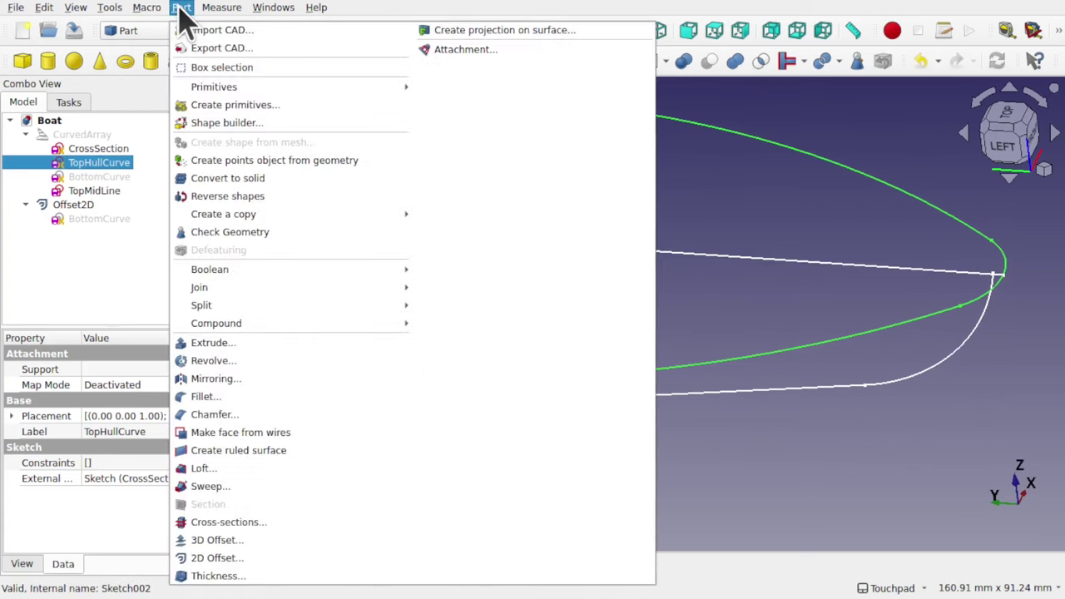
pyautogui.click(301, 563)
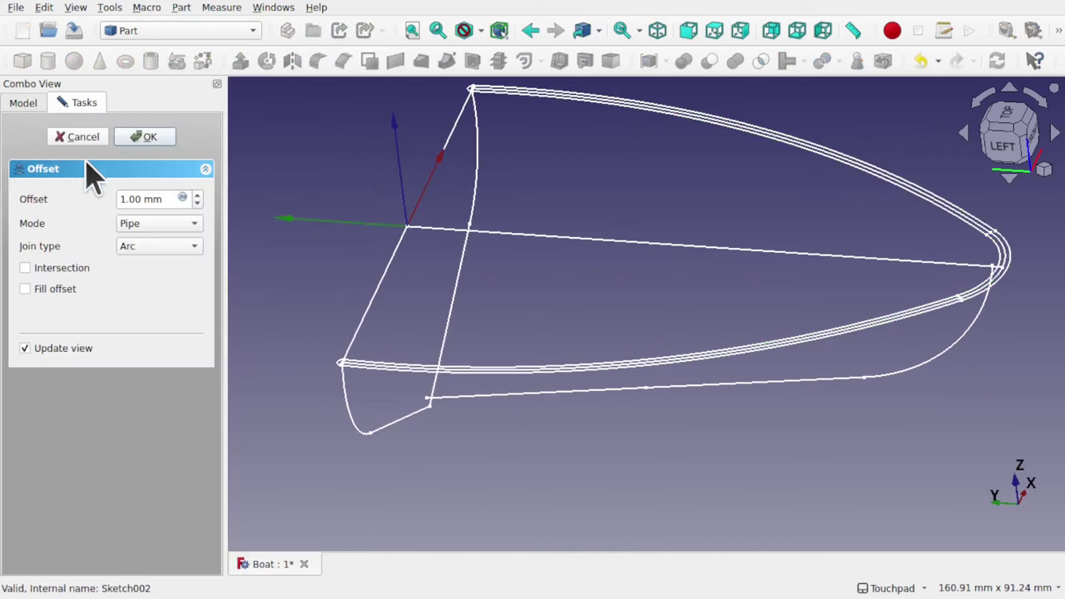
pyautogui.click(154, 224)
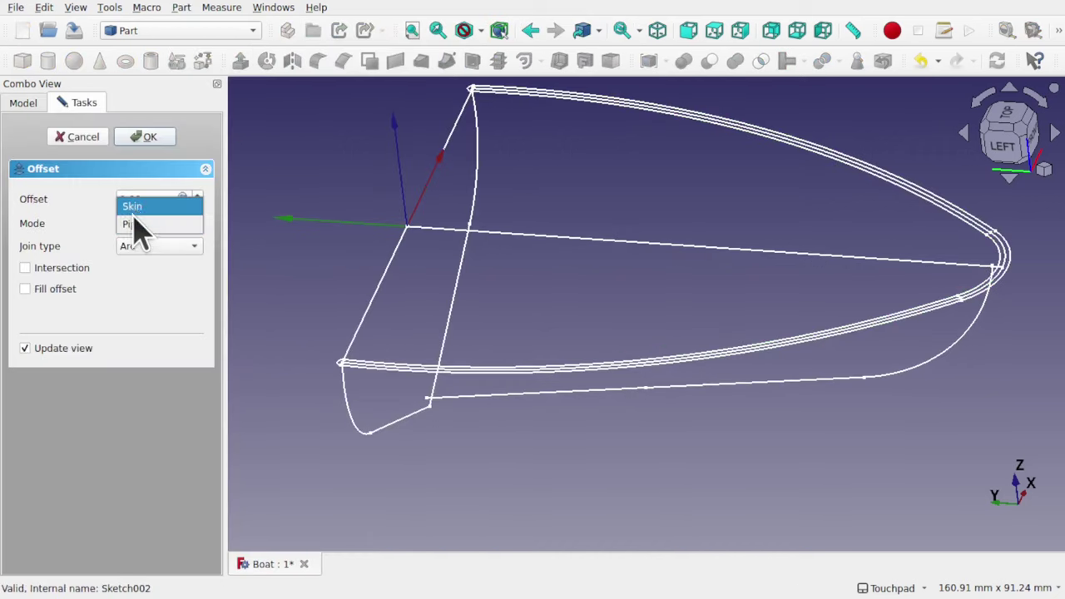
pyautogui.click(135, 208)
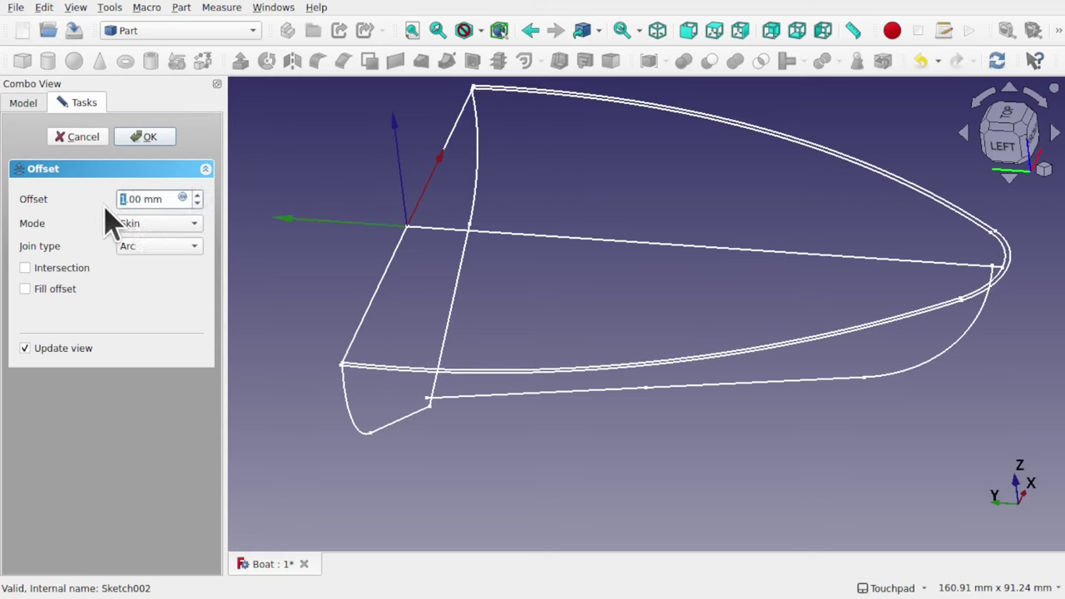
pyautogui.write('-2')
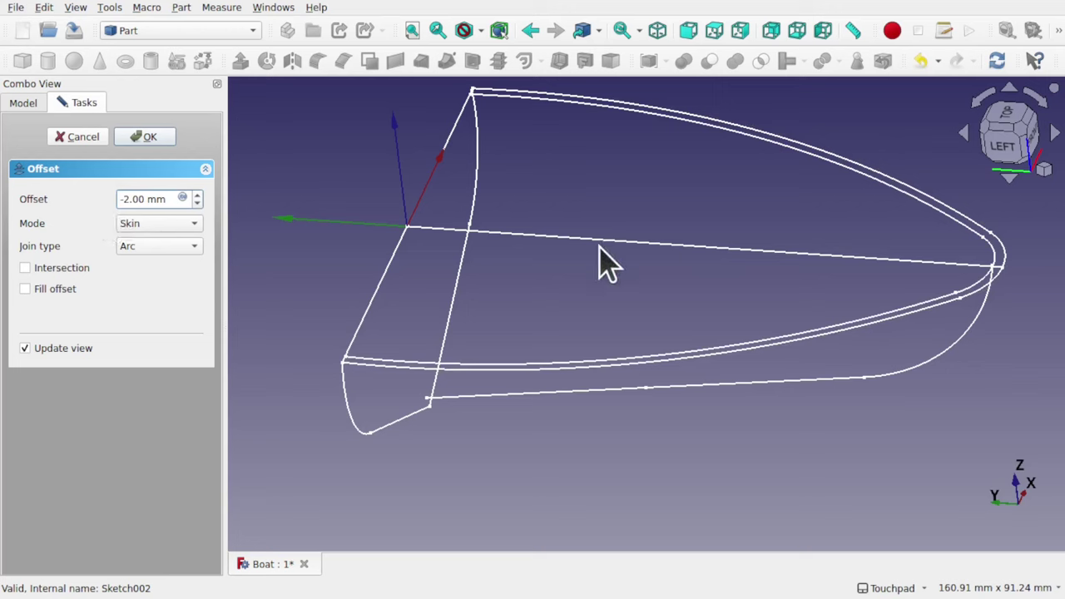
pyautogui.click(146, 137)
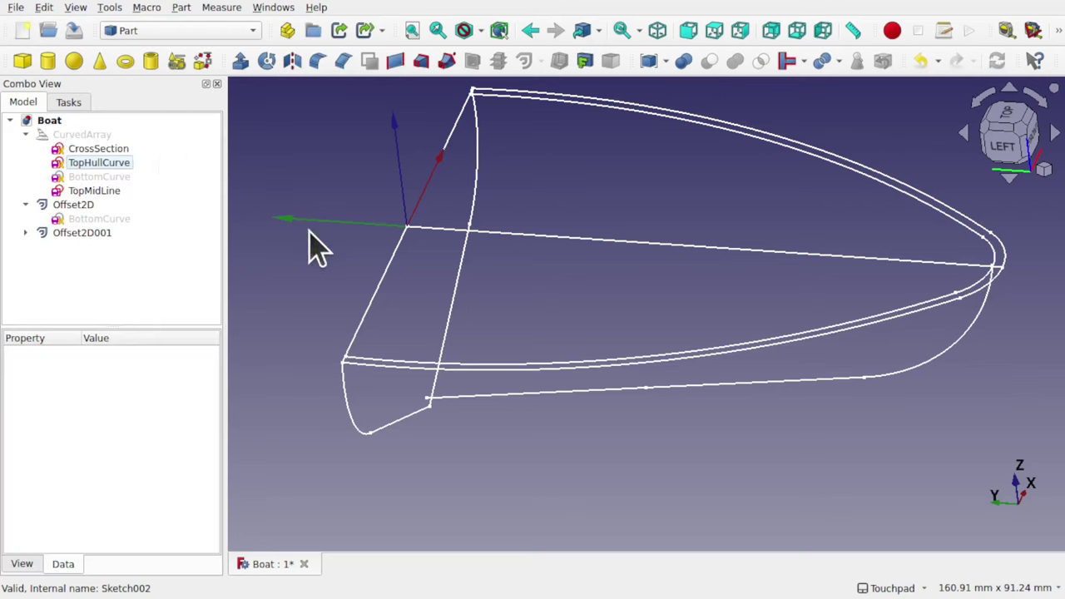
# Expand Offset2D001 and hide its source TopHullCurve
pyautogui.click(89, 234)
pyautogui.click(26, 234)
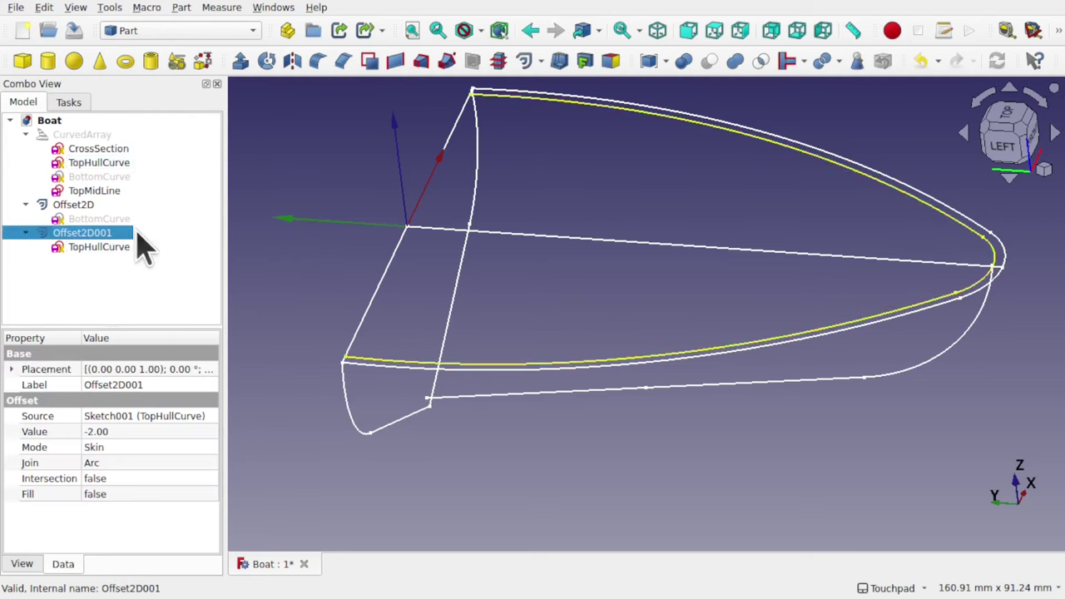
pyautogui.click(90, 247)
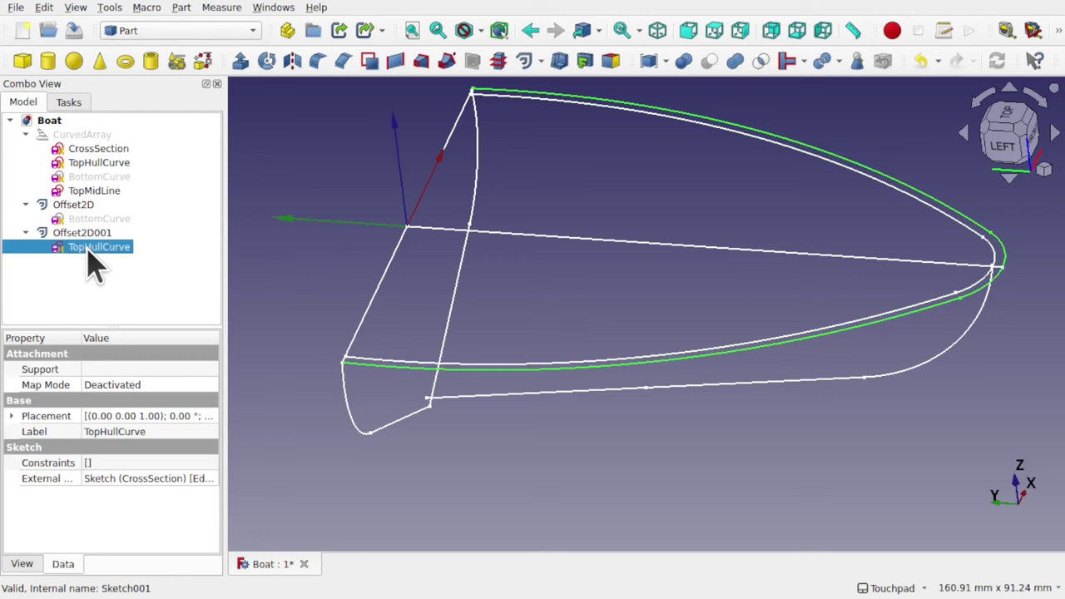
pyautogui.press('space')
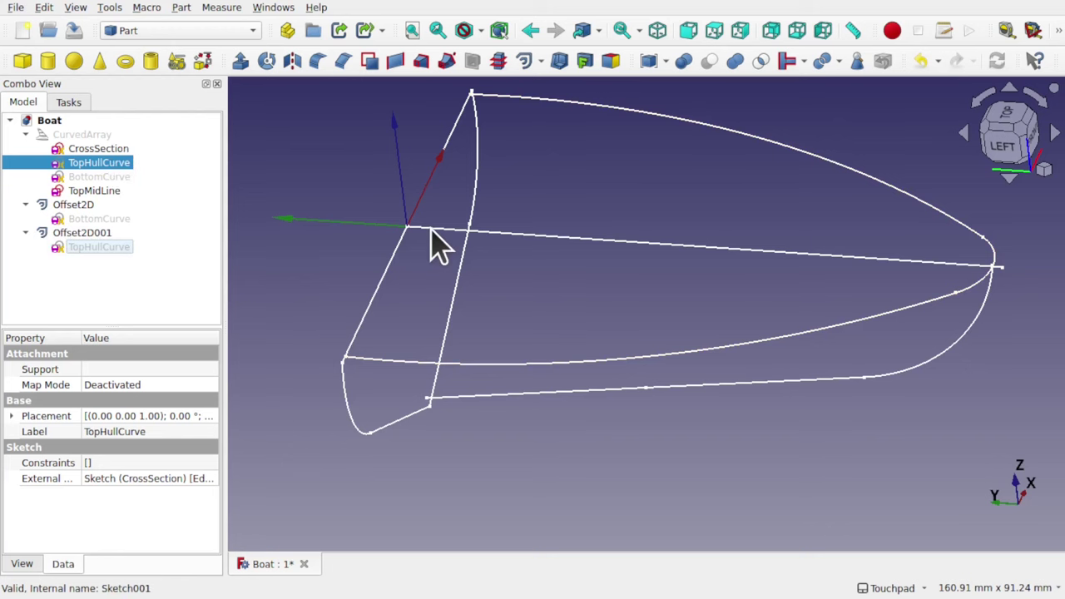
pyautogui.moveTo(611, 247); pyautogui.dragTo(690, 341, button='middle')
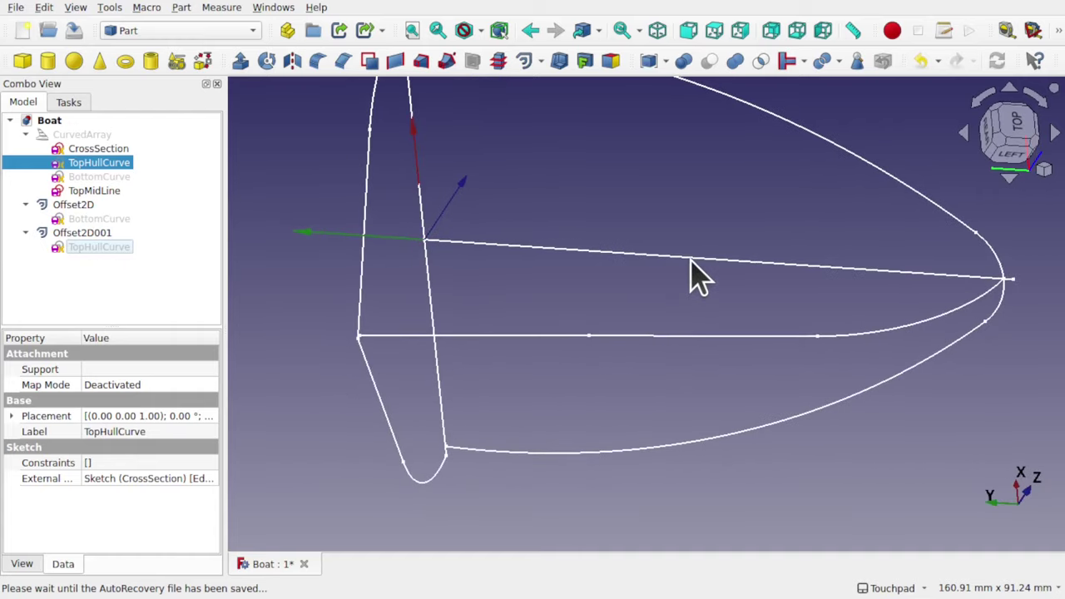
pyautogui.moveTo(690, 266); pyautogui.dragTo(630, 171, button='middle')
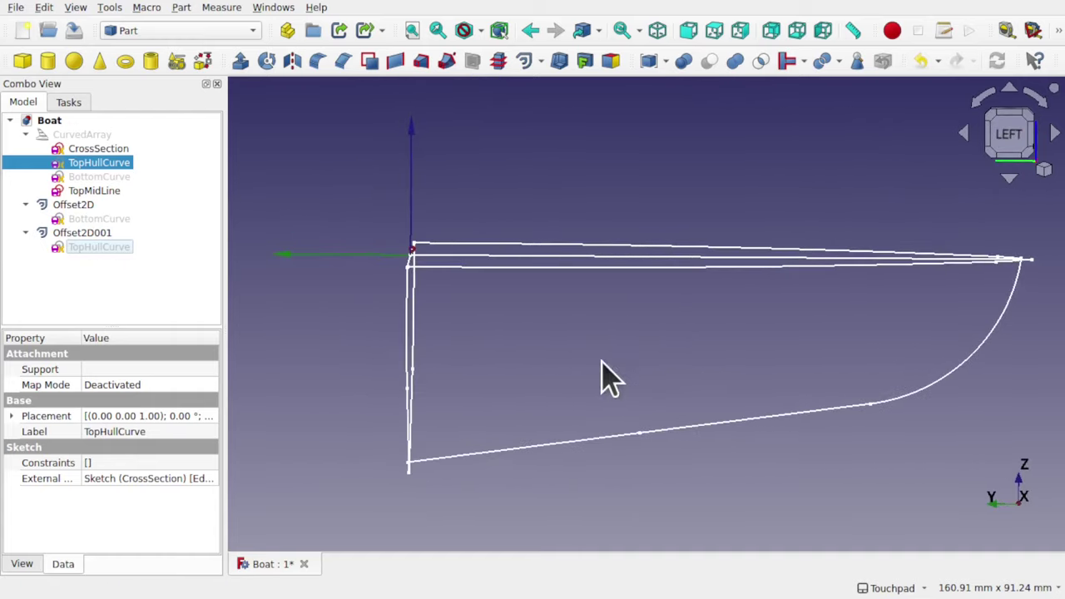
pyautogui.moveTo(658, 325); pyautogui.dragTo(542, 408, button='middle')
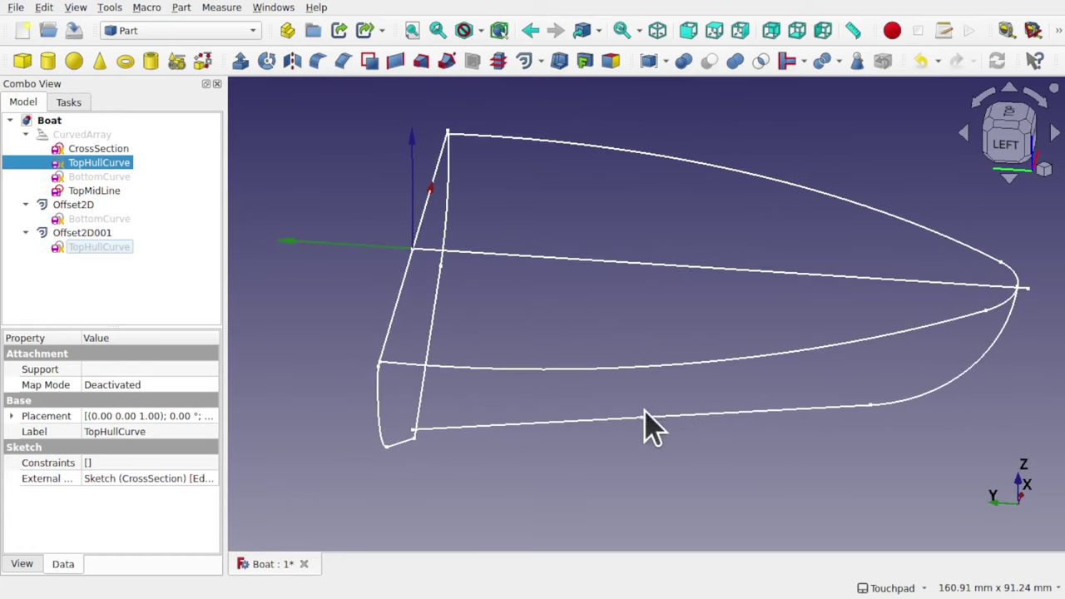
pyautogui.moveTo(647, 428); pyautogui.dragTo(671, 405, button='middle')
pyautogui.click(430, 435)
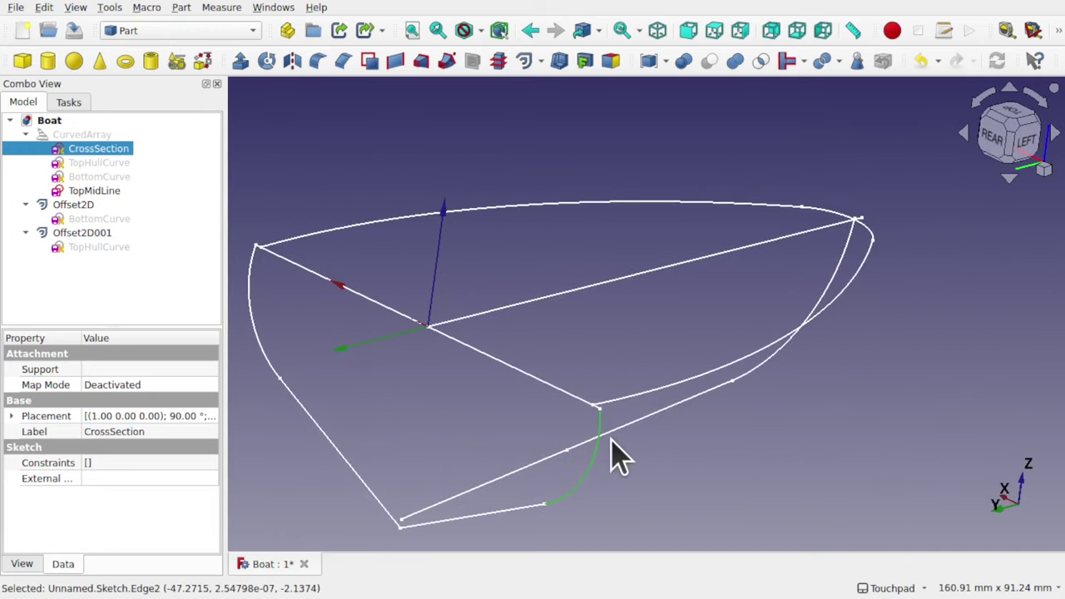
pyautogui.moveTo(610, 439); pyautogui.dragTo(599, 416, button='middle')
pyautogui.scroll(5, 599, 416)
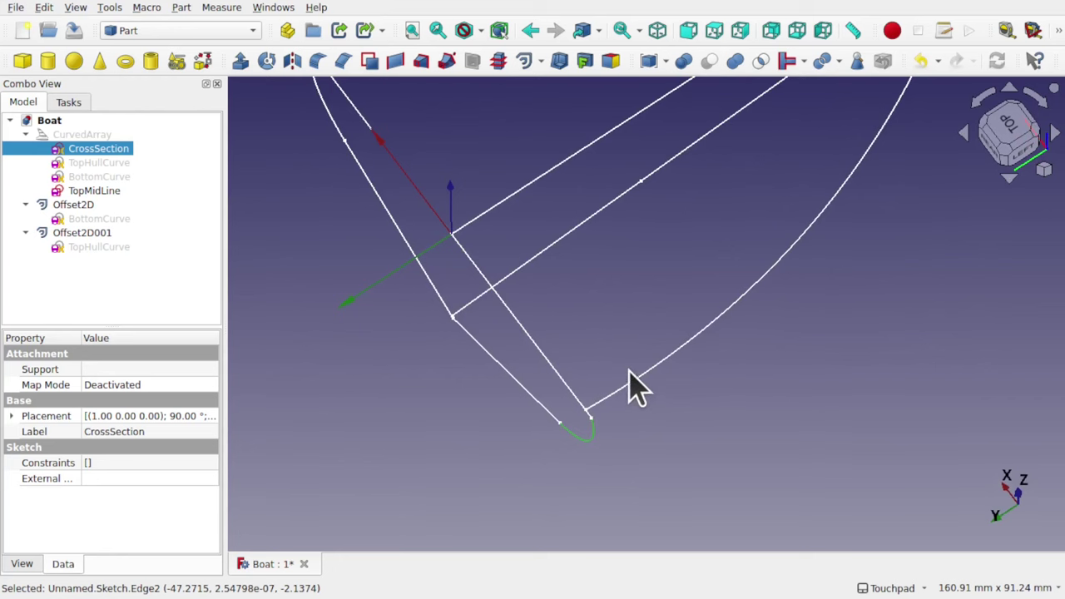
pyautogui.moveTo(651, 397); pyautogui.dragTo(633, 348, button='middle')
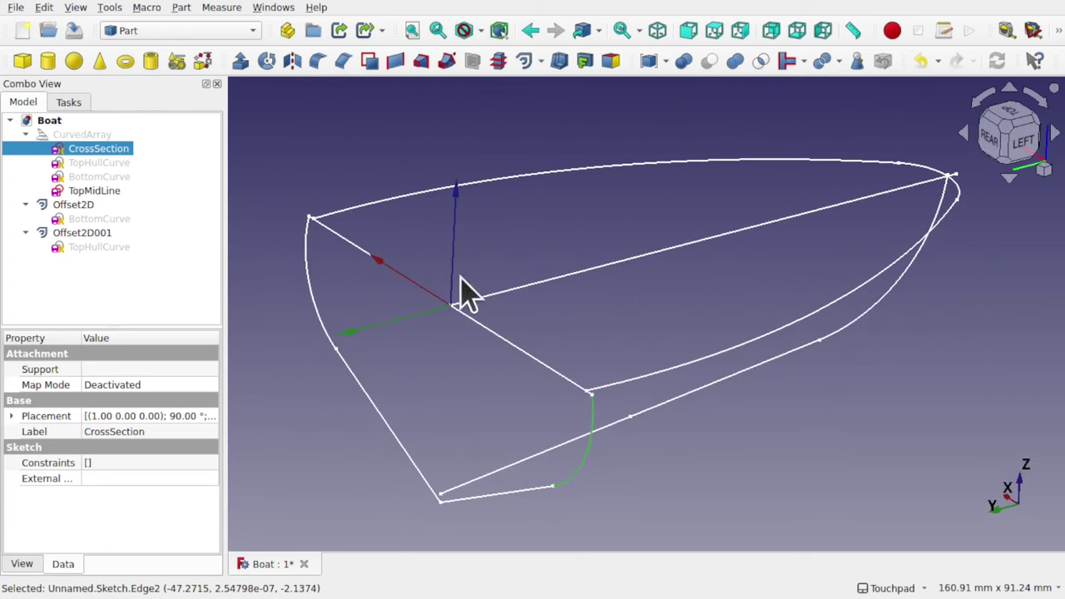
# Collapse the Offset2D and Offset2D001 branches, leaving CurvedArray expanded in the tree
pyautogui.click(19, 136)
pyautogui.click(24, 135)
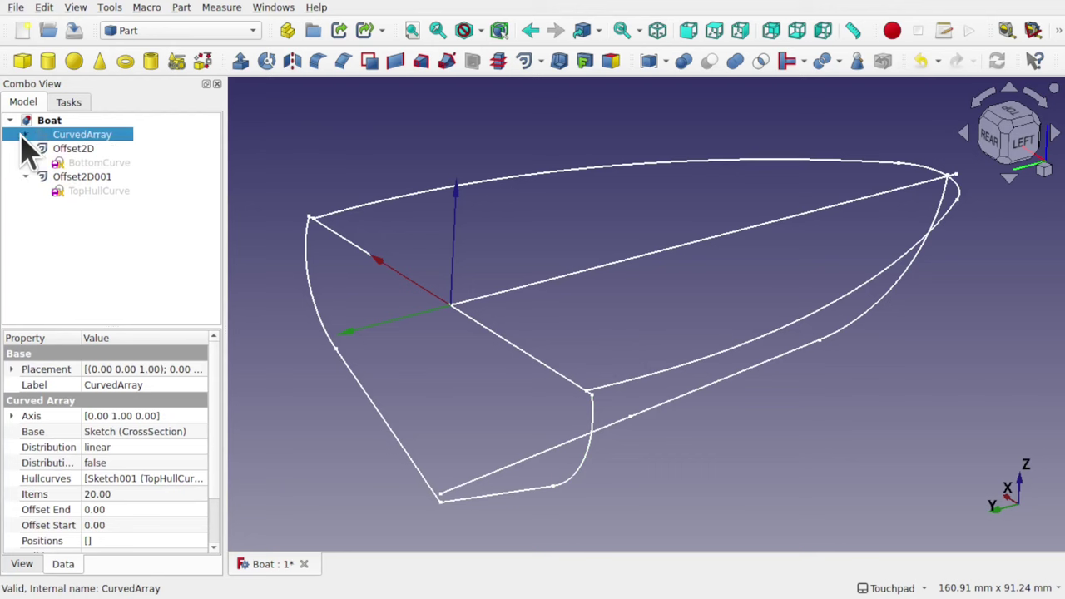
pyautogui.click(27, 148)
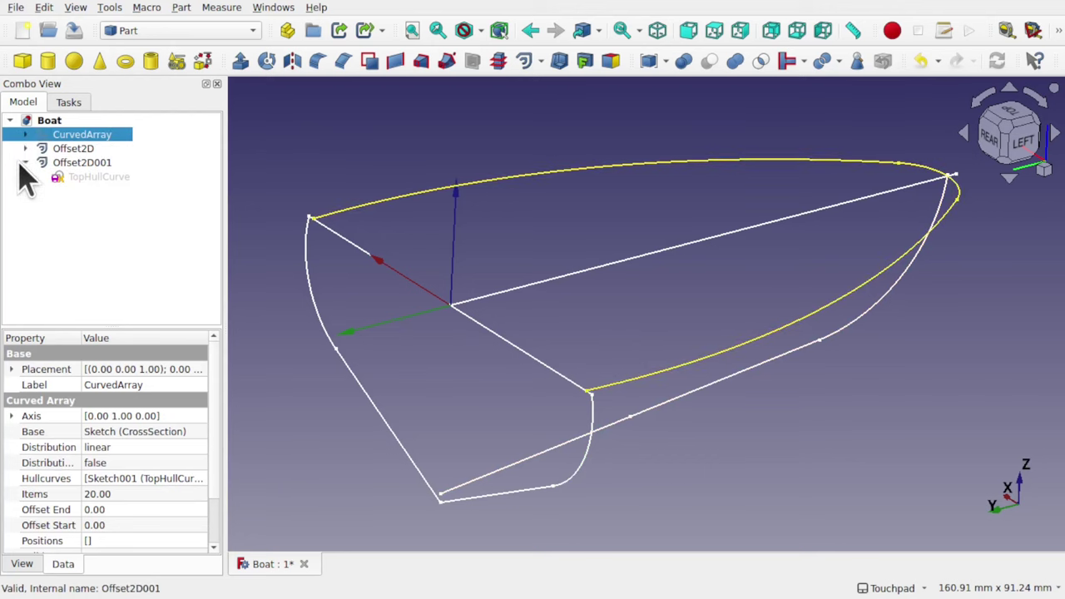
pyautogui.click(24, 163)
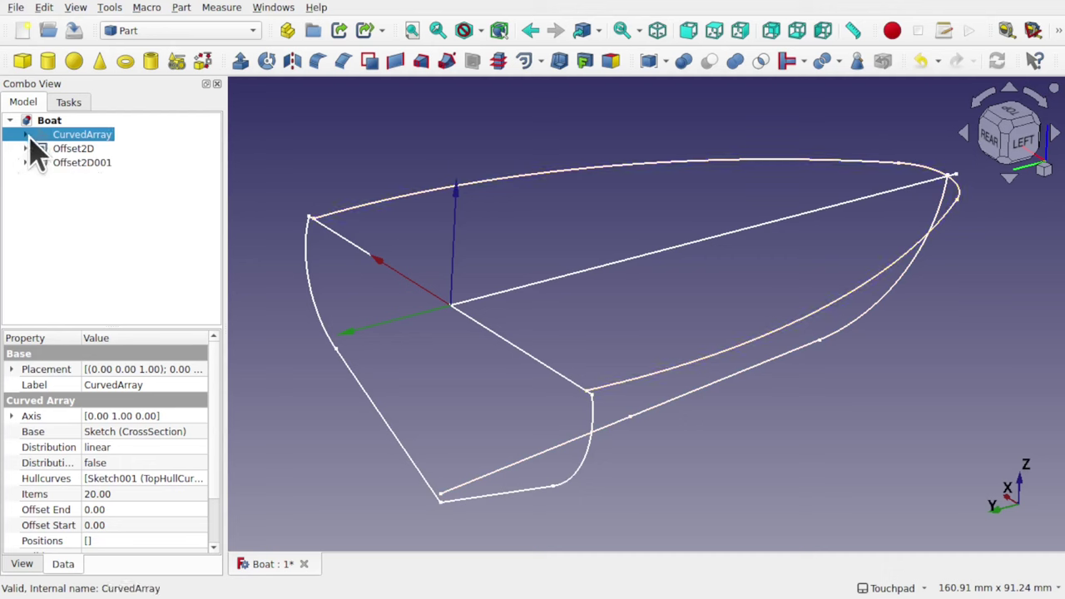
pyautogui.click(26, 135)
# Check the CrossSection and TopMidLine sketches, then bring up the workbench list
pyautogui.click(115, 151)
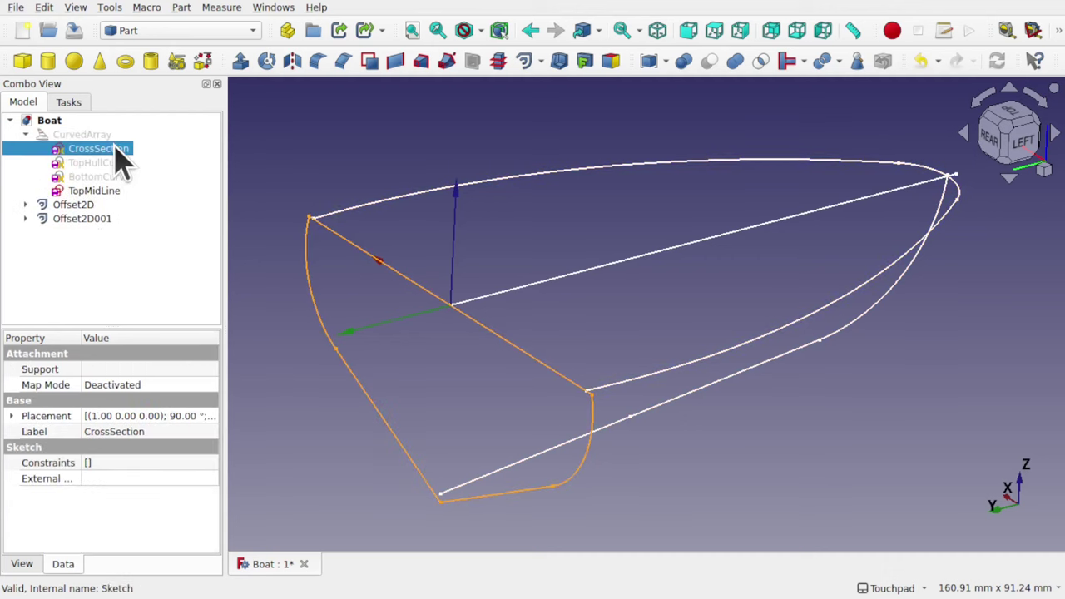
pyautogui.click(116, 191)
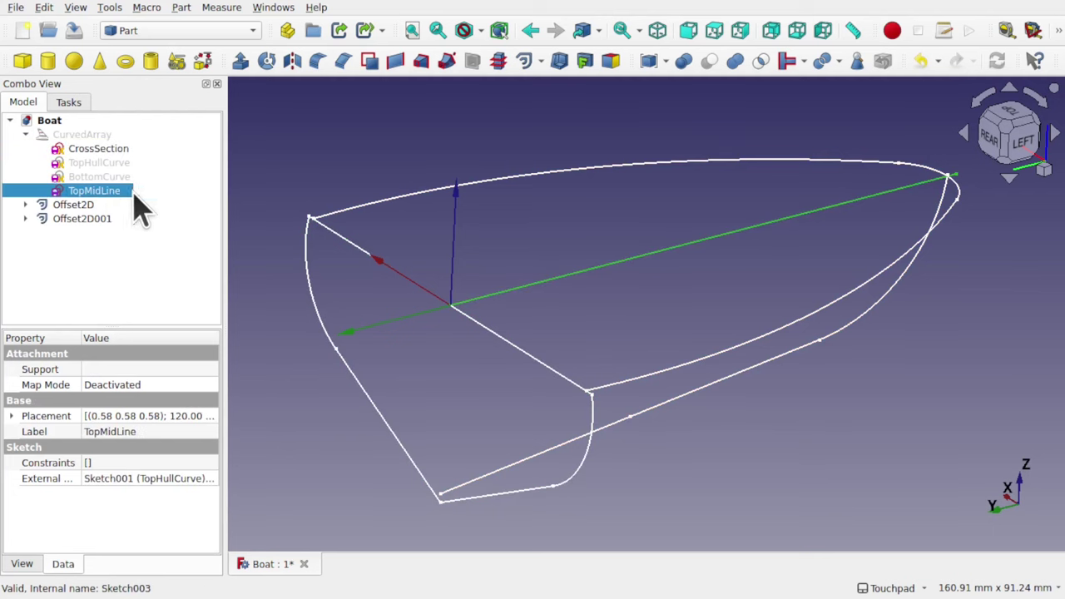
pyautogui.click(560, 218)
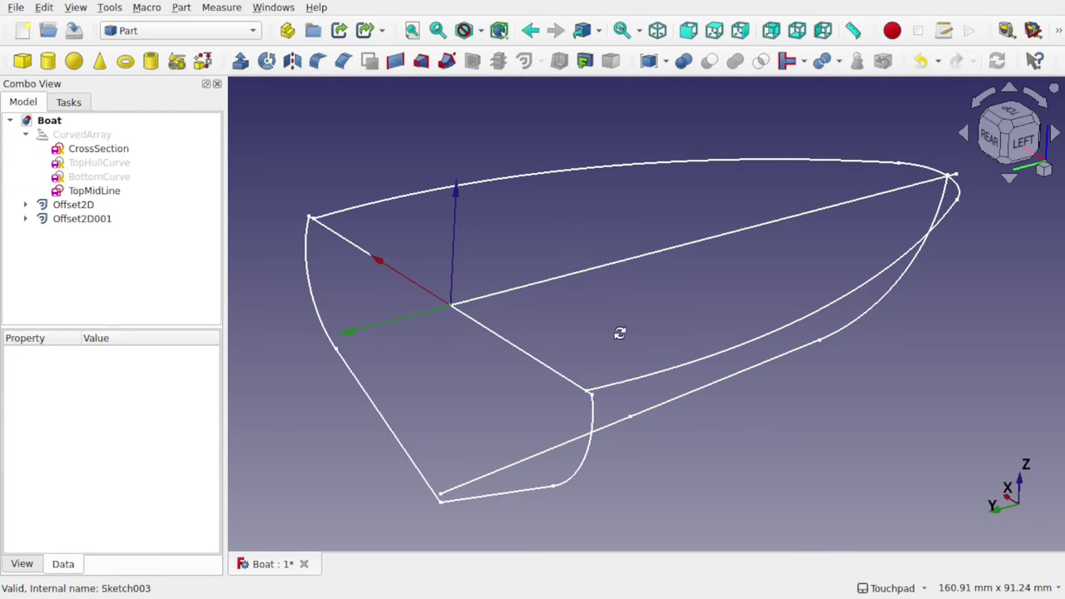
pyautogui.moveTo(620, 333); pyautogui.dragTo(538, 329, button='middle')
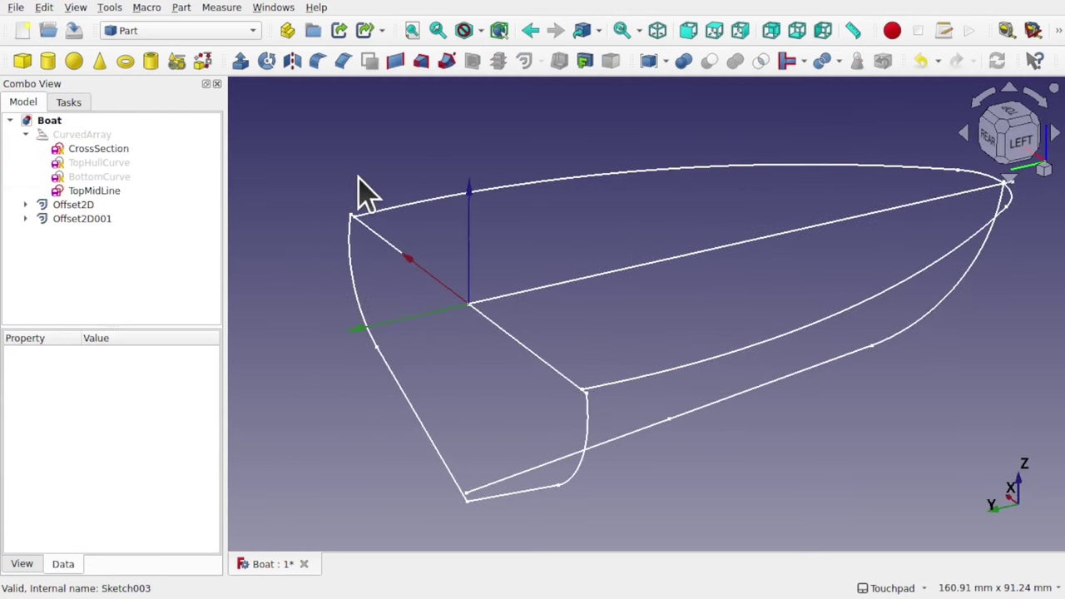
pyautogui.click(151, 33)
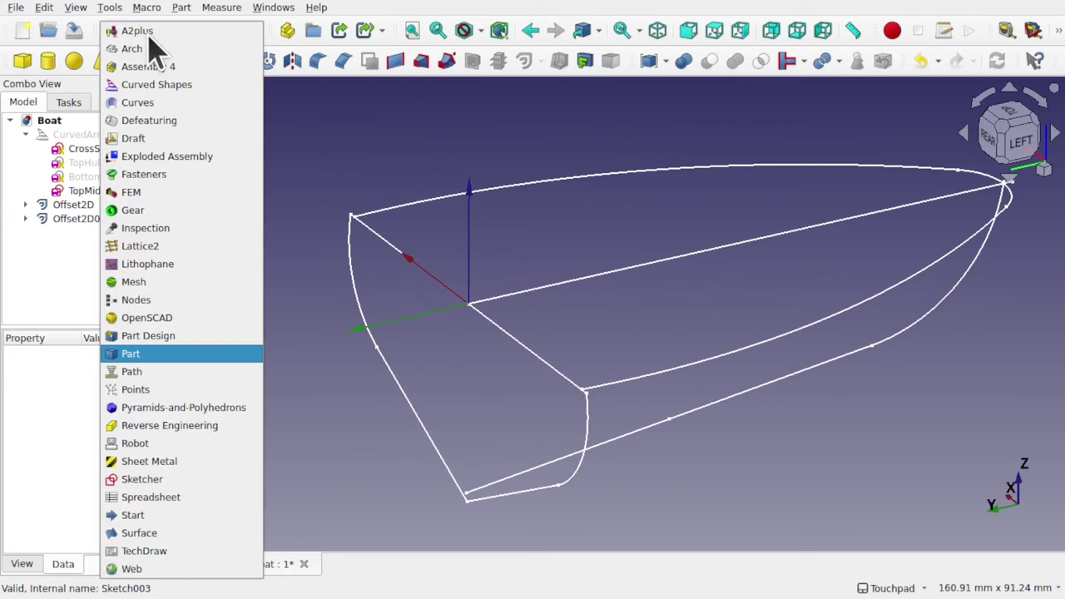
# Switch to Curved Shapes and select the CrossSection, Offset2D001, TopMidLine and Offset2D edges
pyautogui.click(169, 85)
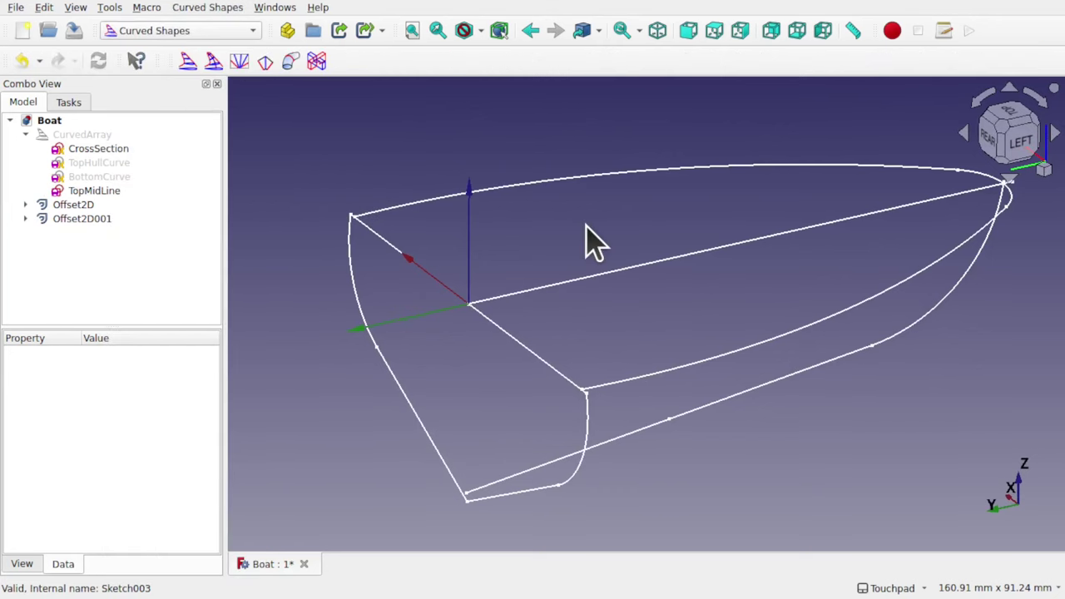
pyautogui.moveTo(551, 238); pyautogui.dragTo(491, 231, button='middle')
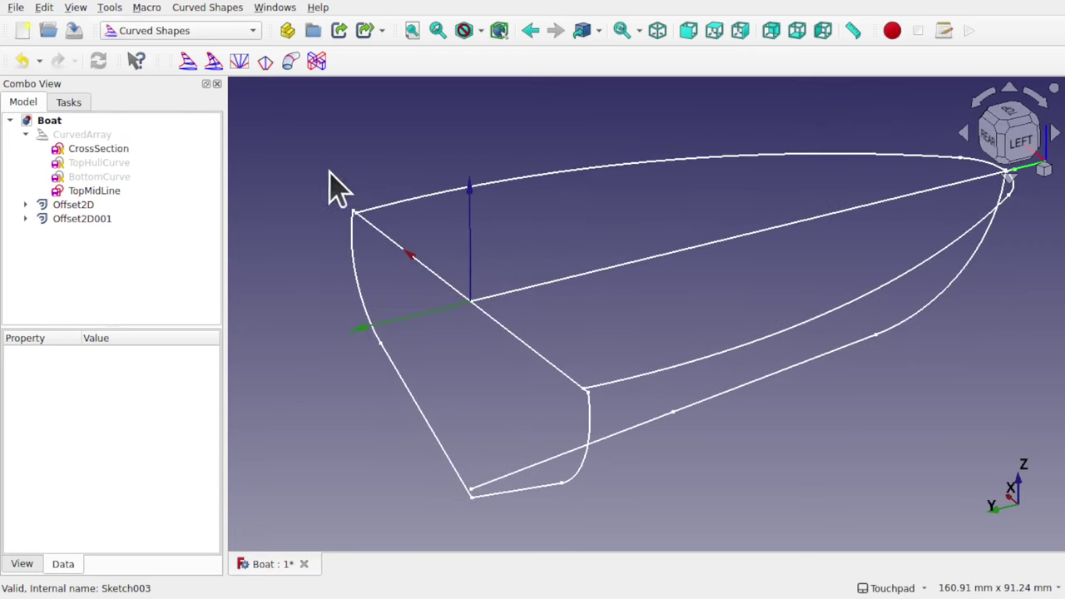
pyautogui.click(364, 314)
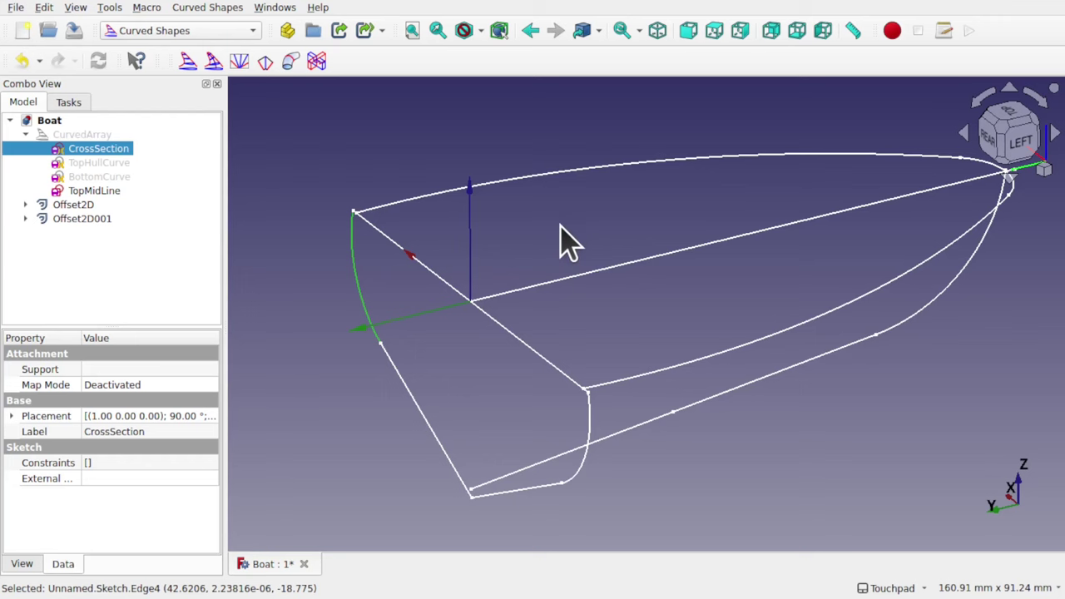
pyautogui.keyDown('ctrl'); pyautogui.click(567, 172); pyautogui.keyUp('ctrl')
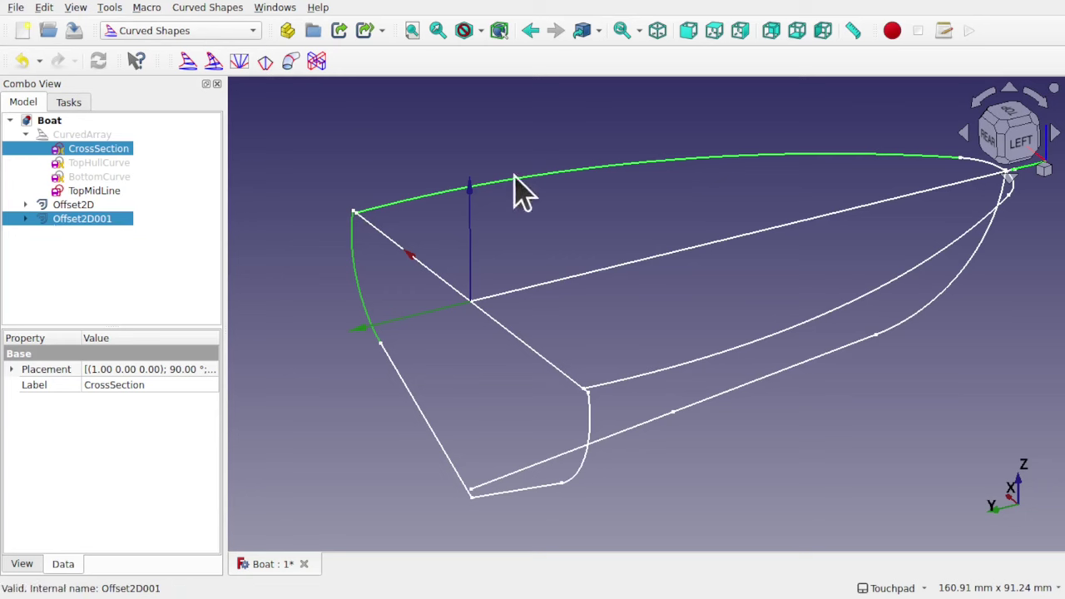
pyautogui.keyDown('ctrl'); pyautogui.click(629, 266); pyautogui.keyUp('ctrl')
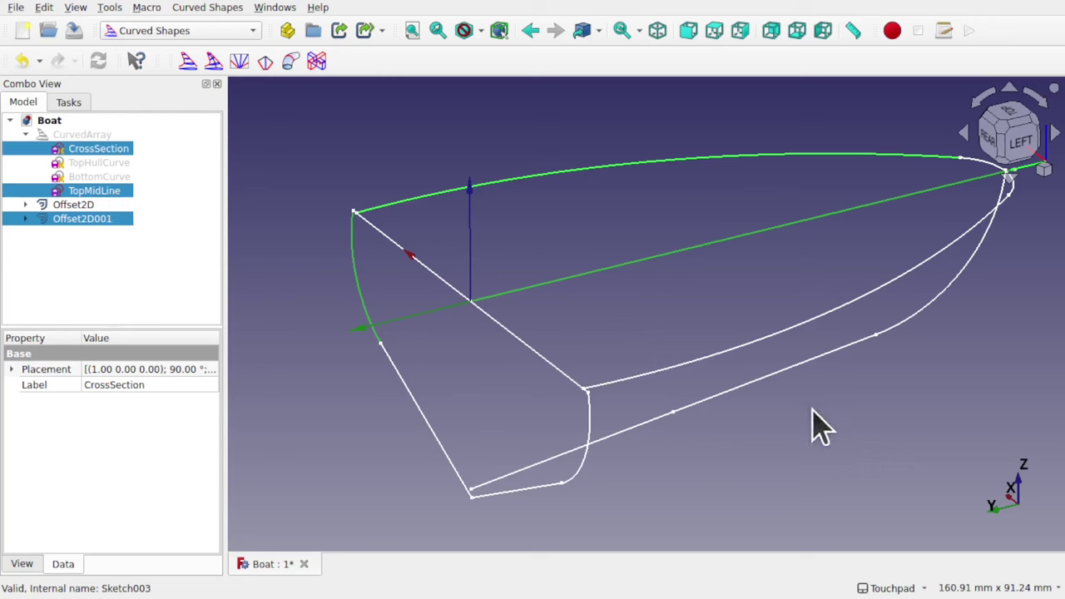
pyautogui.keyDown('ctrl'); pyautogui.click(697, 402); pyautogui.keyUp('ctrl')
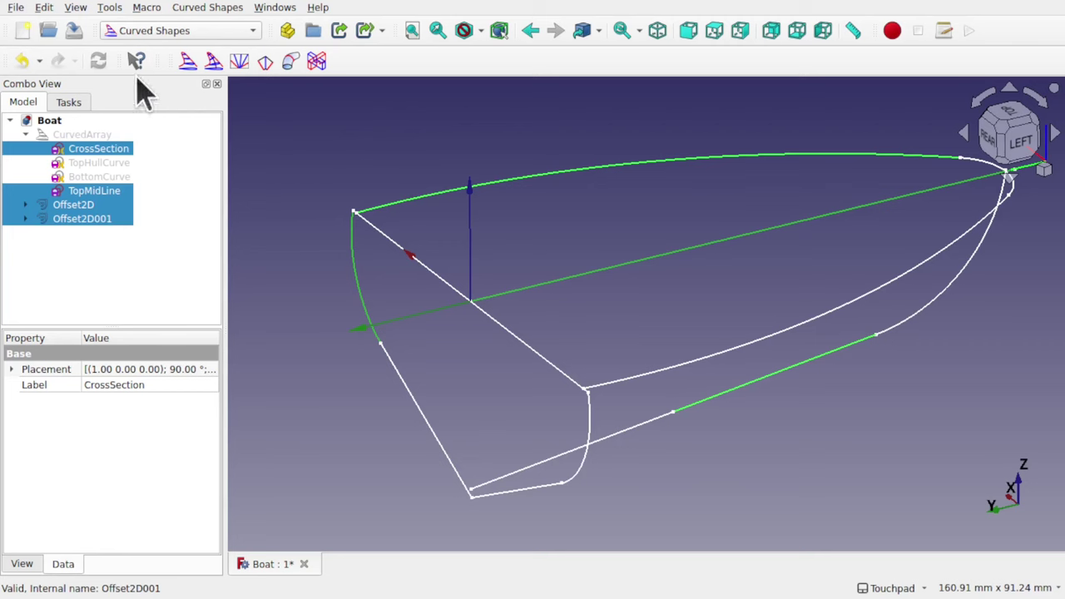
# Create CurvedArray001 with four CrossSection ribs and begin editing its Items property
pyautogui.click(188, 61)
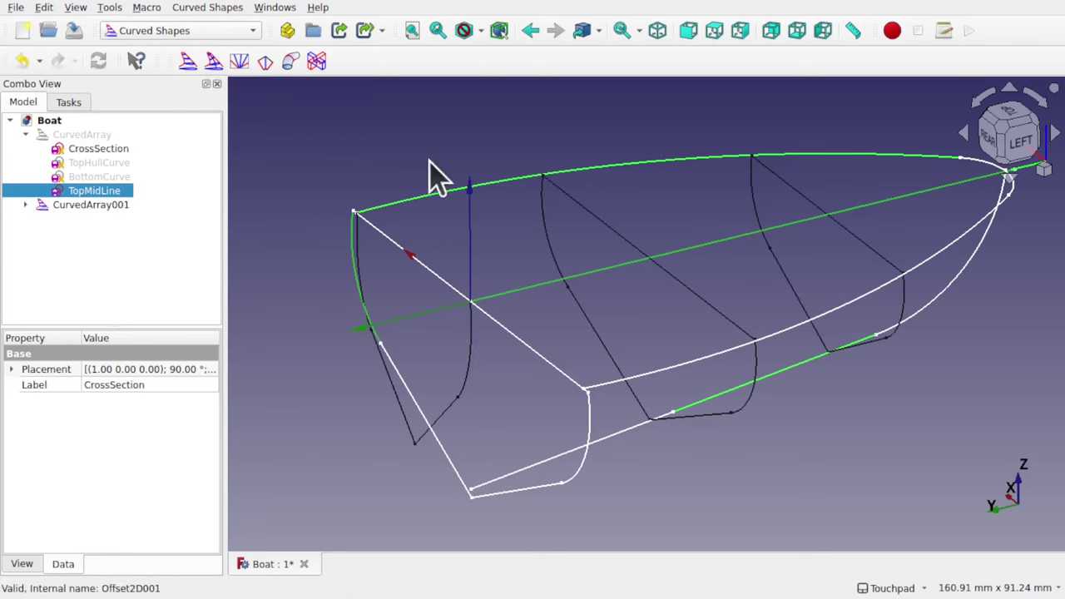
pyautogui.keyDown('alt'); pyautogui.moveTo(428, 171); pyautogui.dragTo(610, 392); pyautogui.keyUp('alt')
pyautogui.scroll(-3, 554, 349)
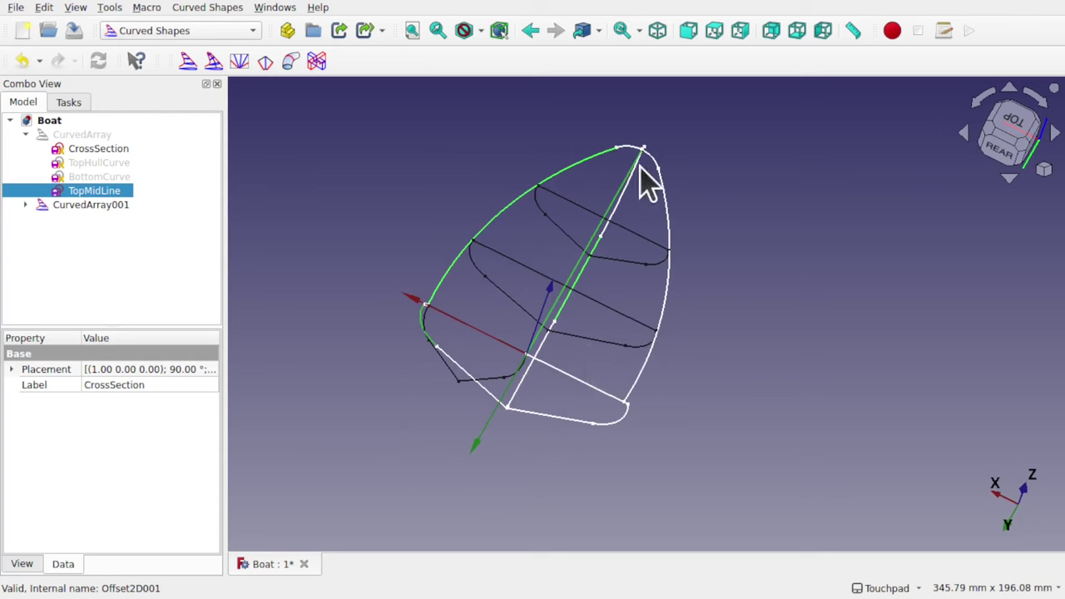
pyautogui.keyDown('alt'); pyautogui.moveTo(572, 343); pyautogui.dragTo(530, 346); pyautogui.keyUp('alt')
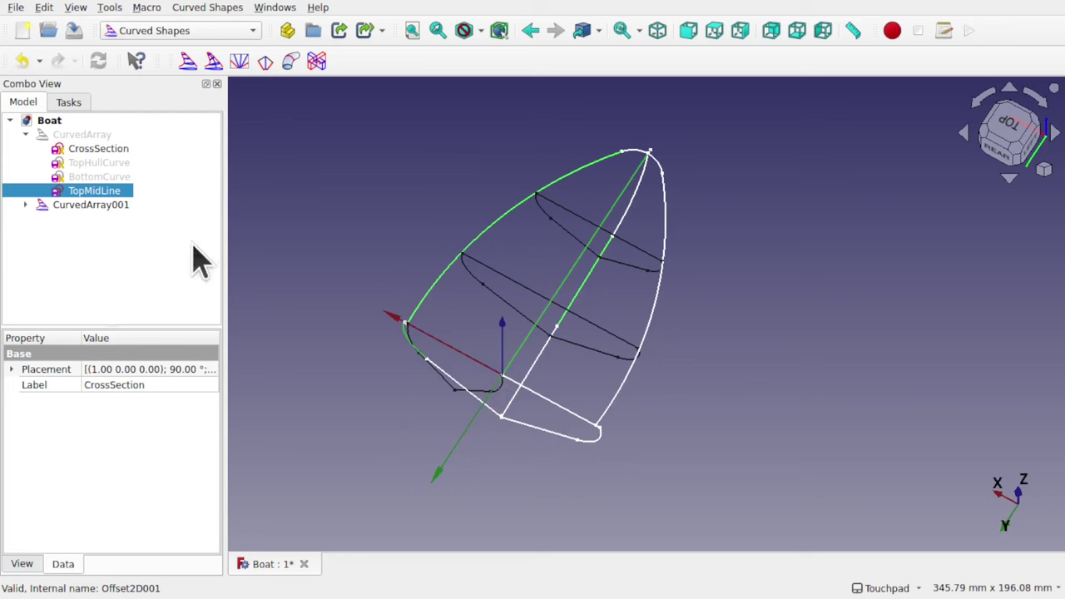
pyautogui.click(75, 208)
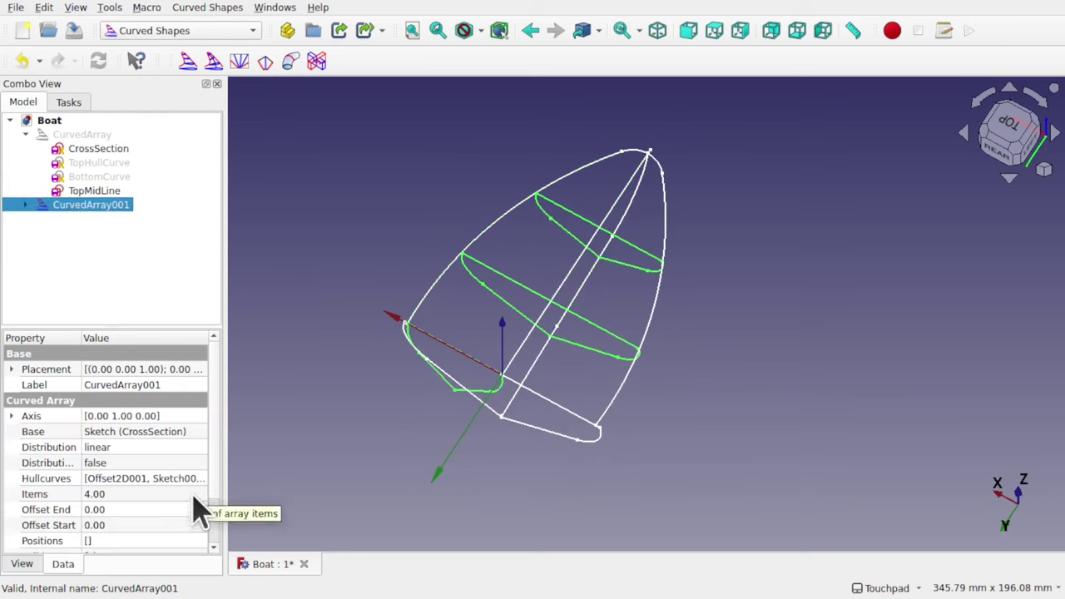
pyautogui.keyDown('alt'); pyautogui.moveTo(512, 420); pyautogui.dragTo(435, 462); pyautogui.keyUp('alt')
pyautogui.click(133, 494)
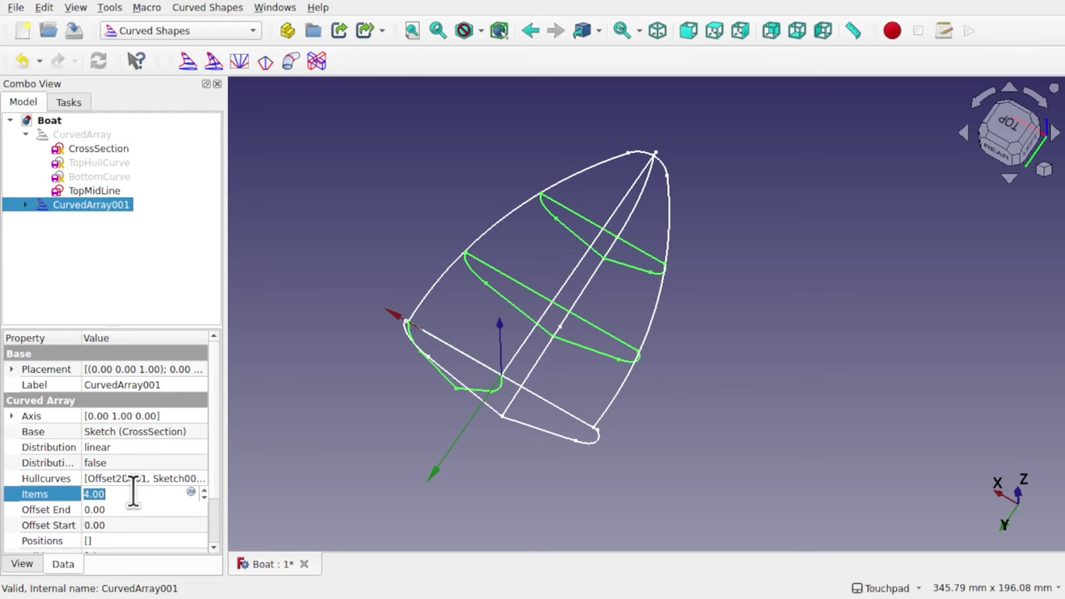
pyautogui.write('20')
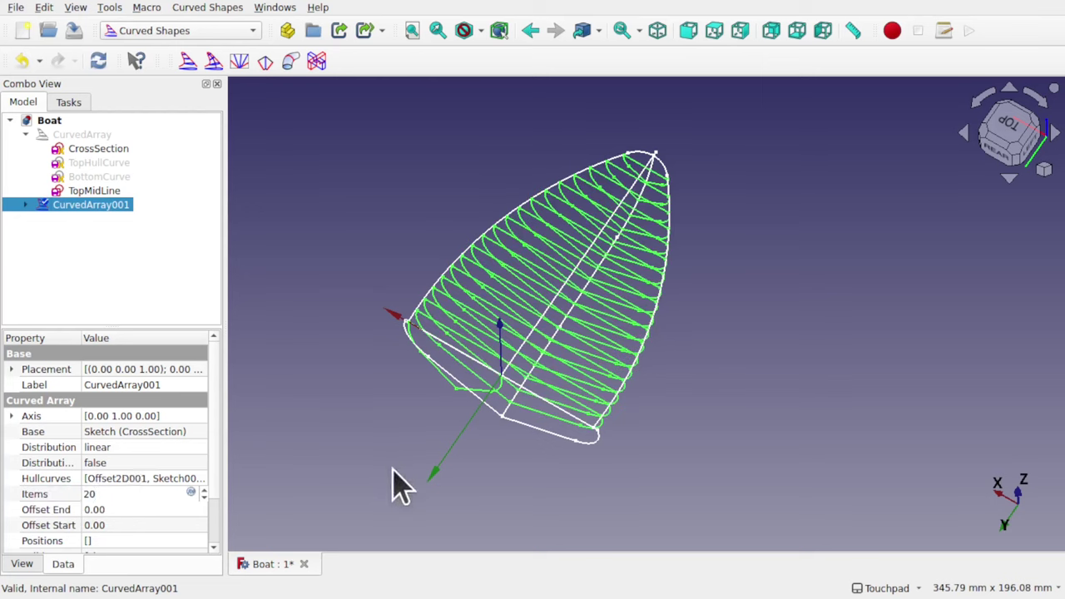
pyautogui.click(437, 426)
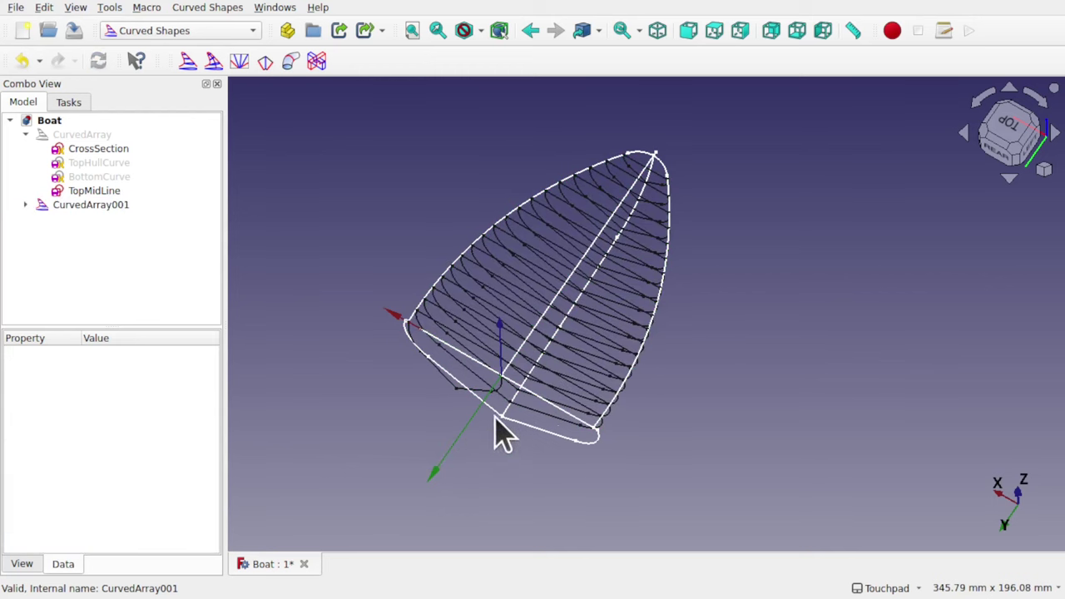
pyautogui.scroll(3, 489, 407)
pyautogui.keyDown('alt'); pyautogui.moveTo(516, 411); pyautogui.dragTo(505, 301); pyautogui.keyUp('alt')
pyautogui.scroll(10, 672, 290)
pyautogui.scroll(-9, 637, 219)
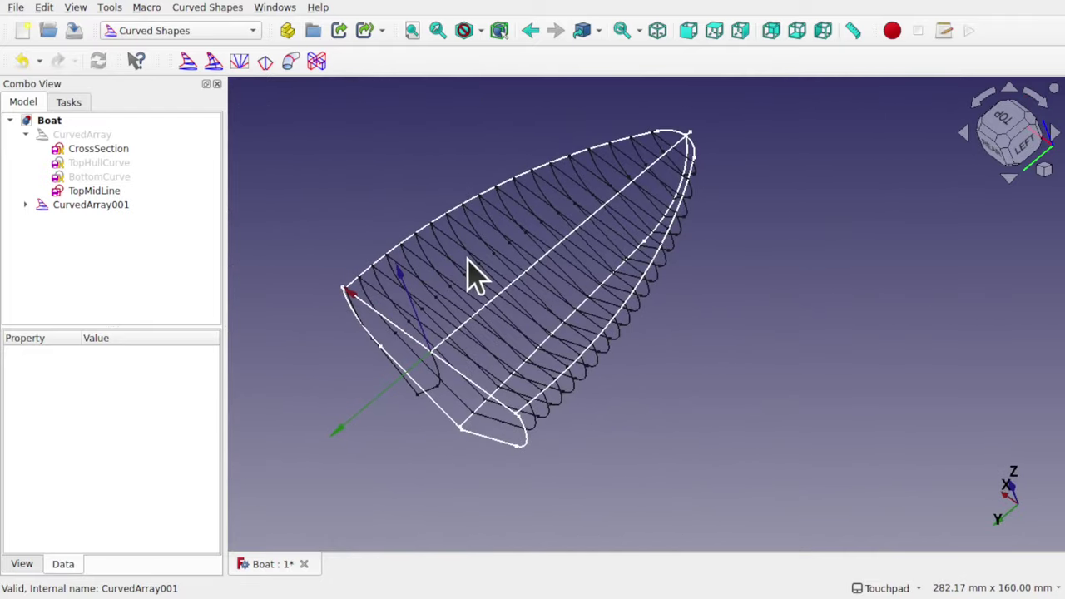
# Set CurvedArray001's Offset End, trying 10 and 12 before settling on 2
pyautogui.click(100, 206)
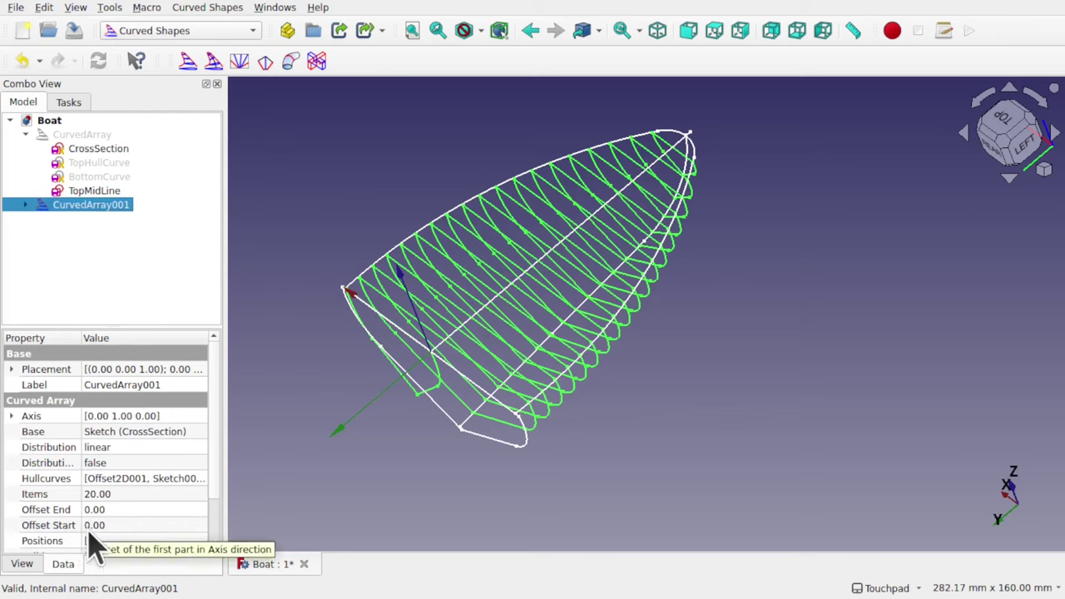
pyautogui.click(117, 509)
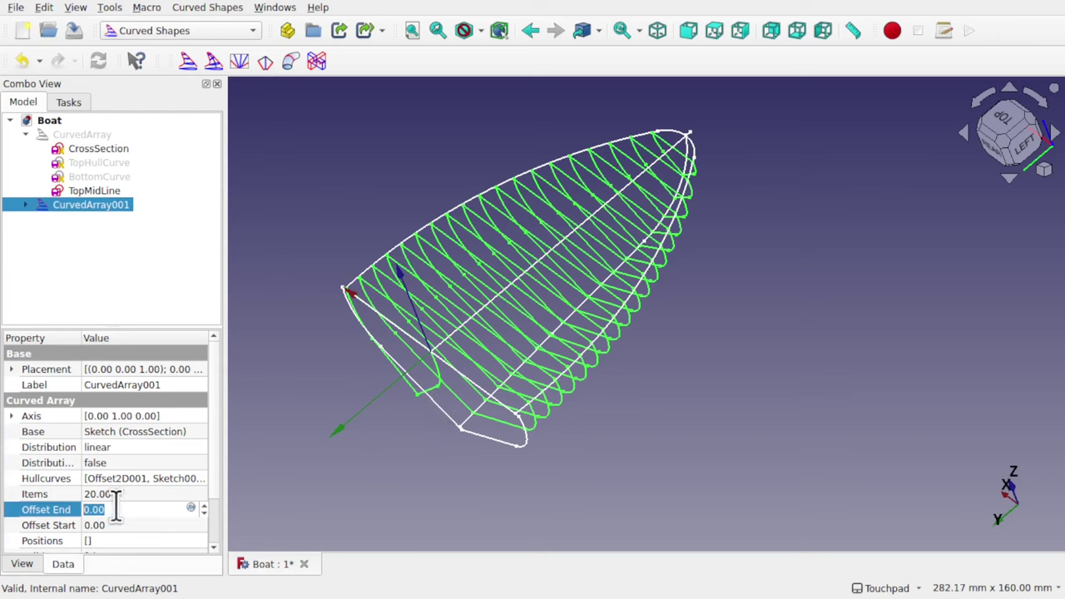
pyautogui.write('10')
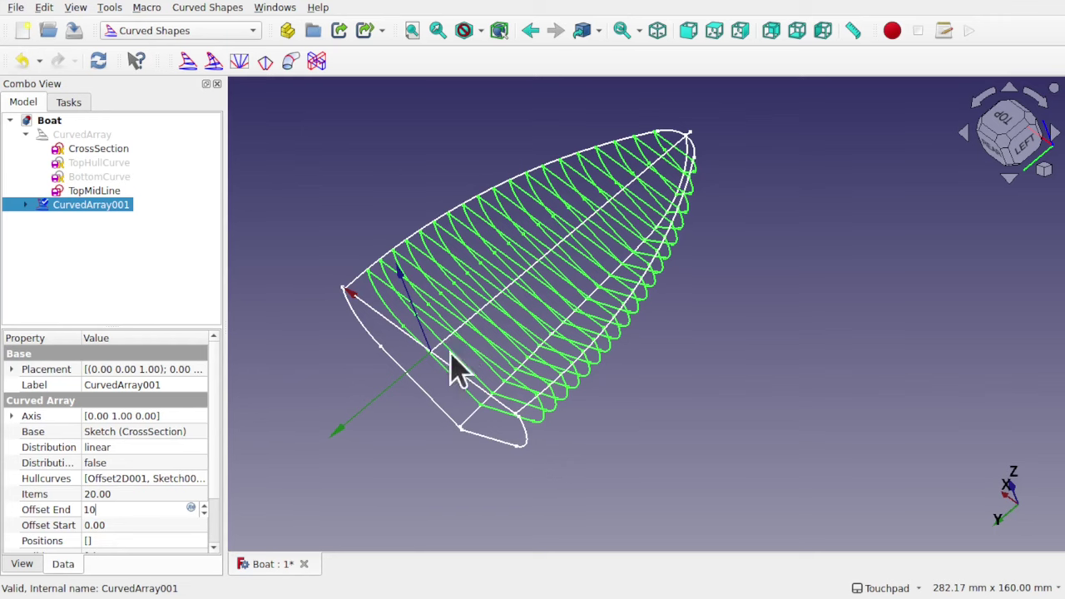
pyautogui.scroll(5, 463, 358)
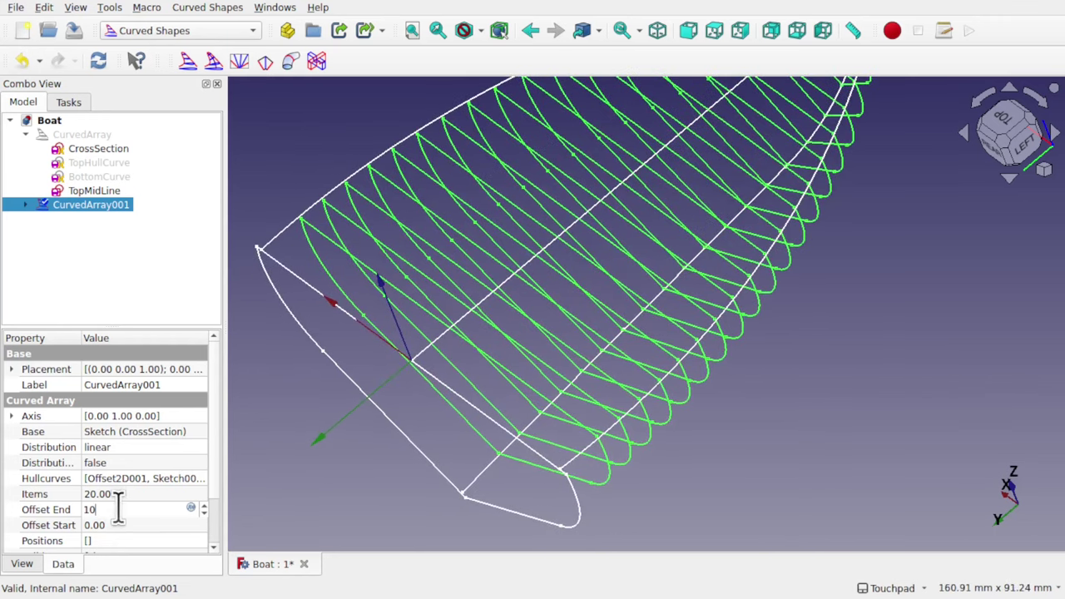
pyautogui.press('BackSpace')
pyautogui.write('2')
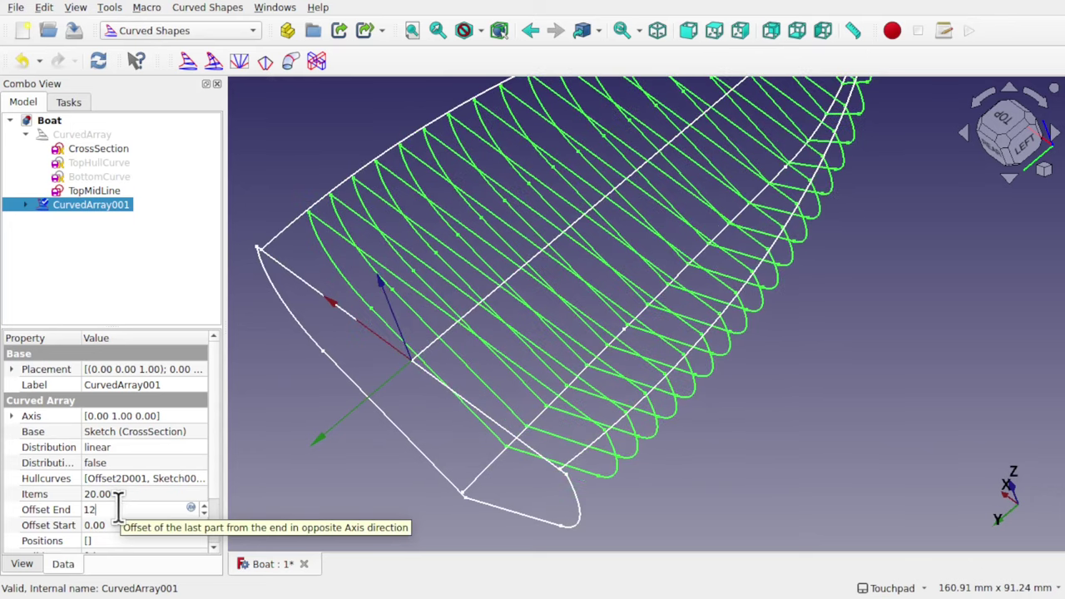
pyautogui.moveTo(458, 418)
pyautogui.keyDown('alt'); pyautogui.mouseDown(button='middle')
pyautogui.moveTo(492, 408)
pyautogui.moveTo(552, 355)
pyautogui.moveTo(446, 427)
pyautogui.mouseUp(button='middle'); pyautogui.keyUp('alt')
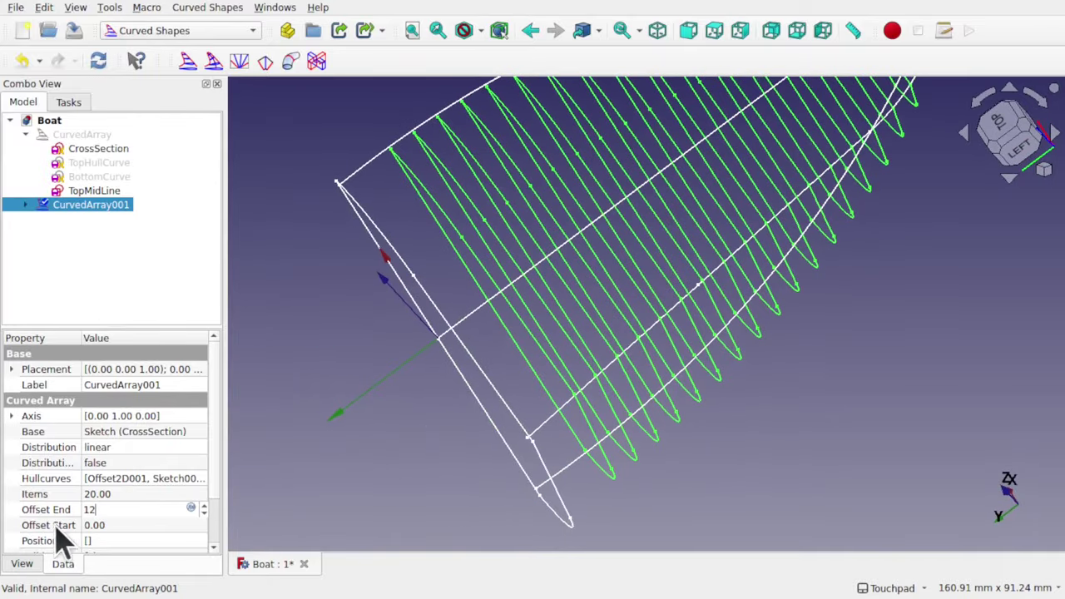
pyautogui.press('BackSpace')
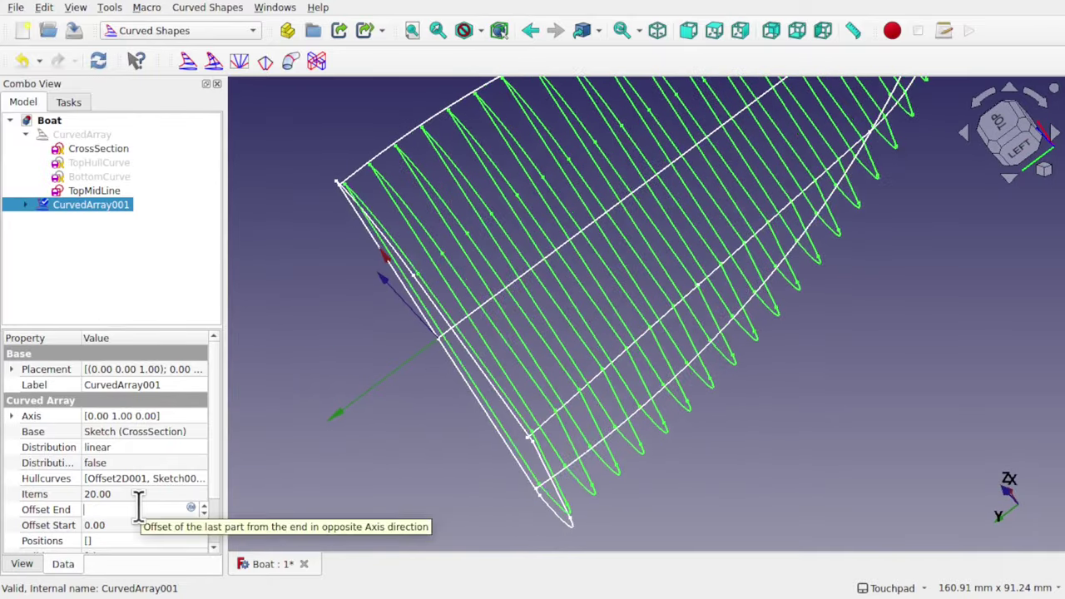
pyautogui.write('2')
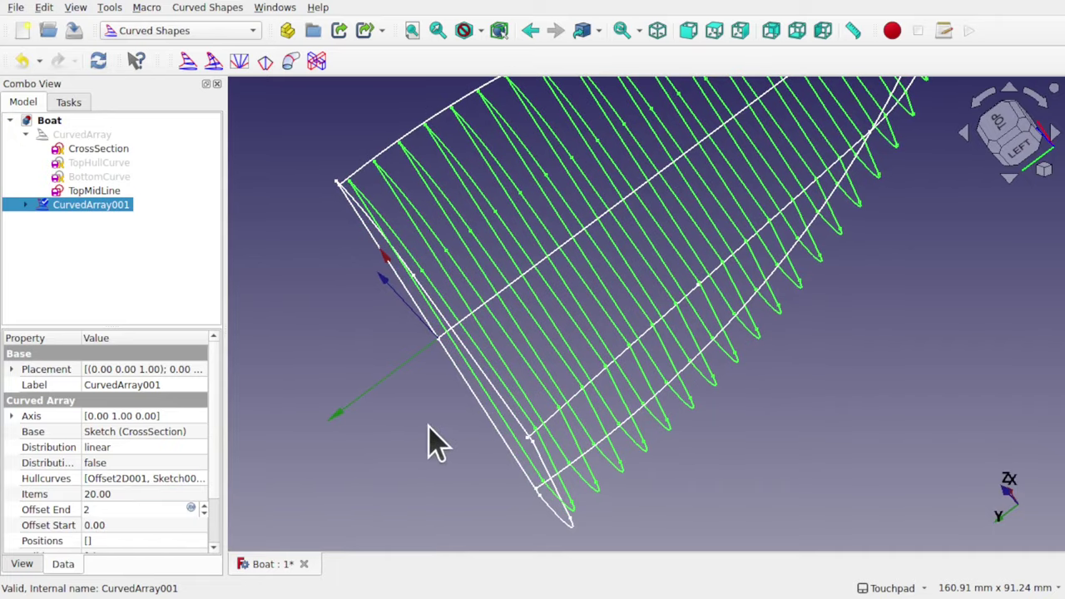
pyautogui.keyDown('alt'); pyautogui.moveTo(499, 404); pyautogui.dragTo(642, 448); pyautogui.keyUp('alt')
pyautogui.scroll(-2, 642, 448)
pyautogui.keyDown('alt'); pyautogui.moveTo(666, 499); pyautogui.dragTo(678, 358); pyautogui.keyUp('alt')
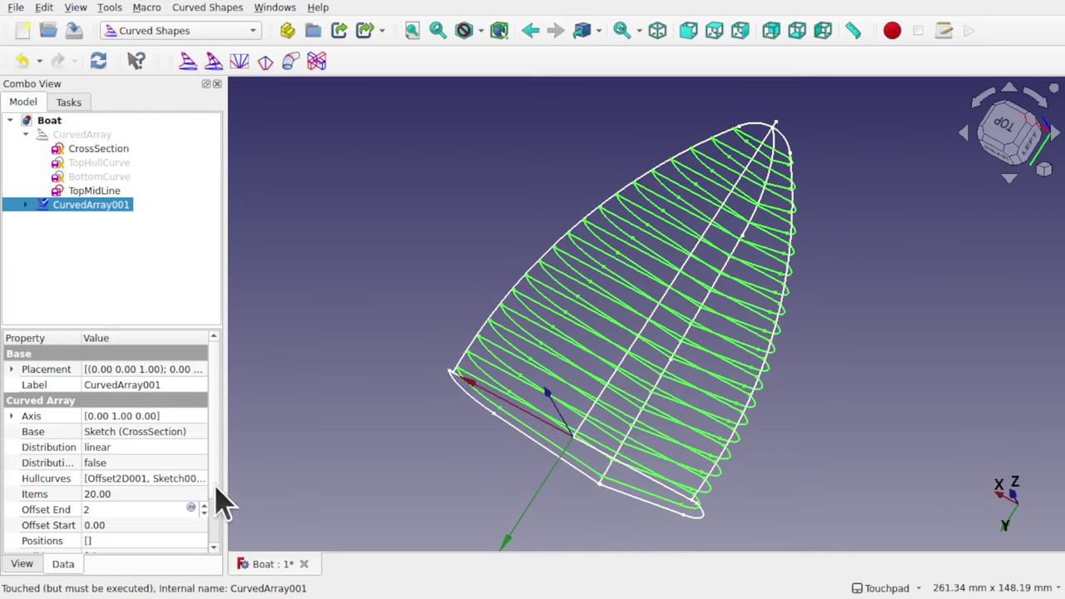
# Commit Offset End 2 and set CurvedArray001's Solid property to true
pyautogui.press('Return')
pyautogui.scroll(-2, 221, 541)
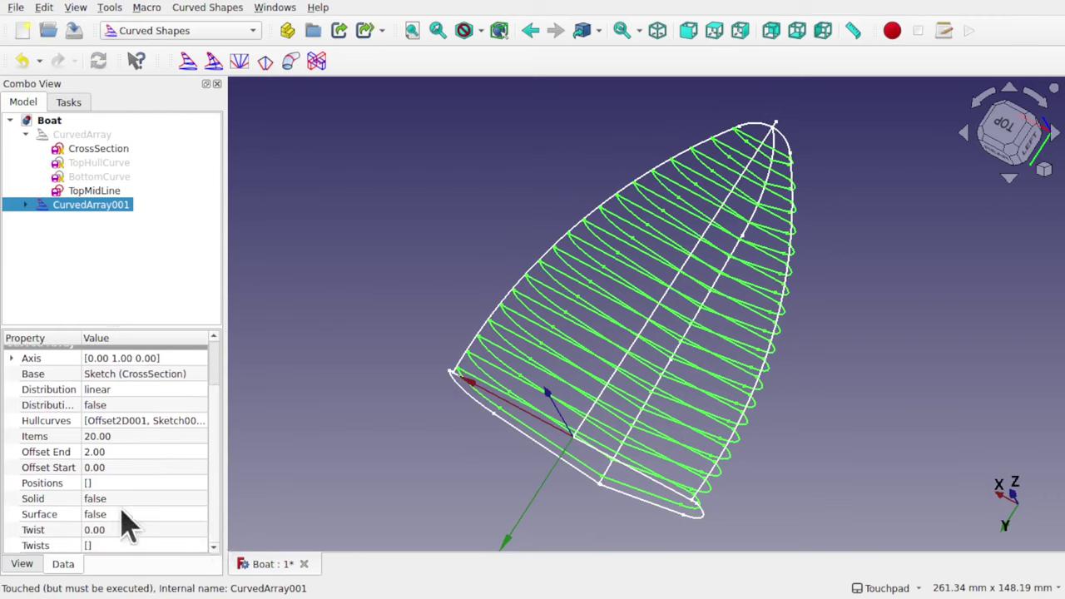
pyautogui.click(63, 498)
pyautogui.click(133, 500)
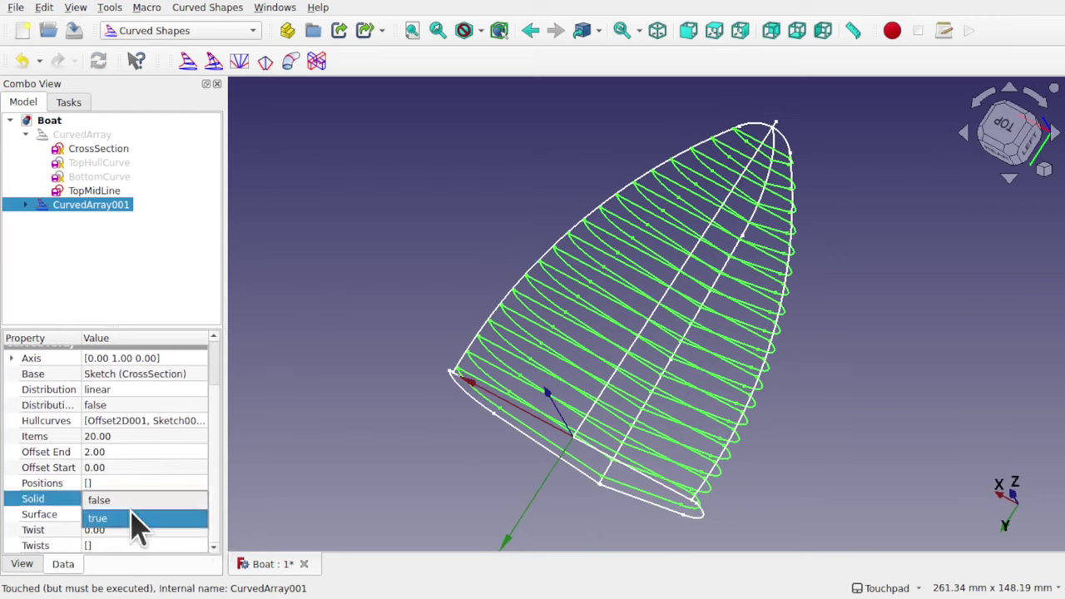
pyautogui.click(130, 510)
pyautogui.press('Down')
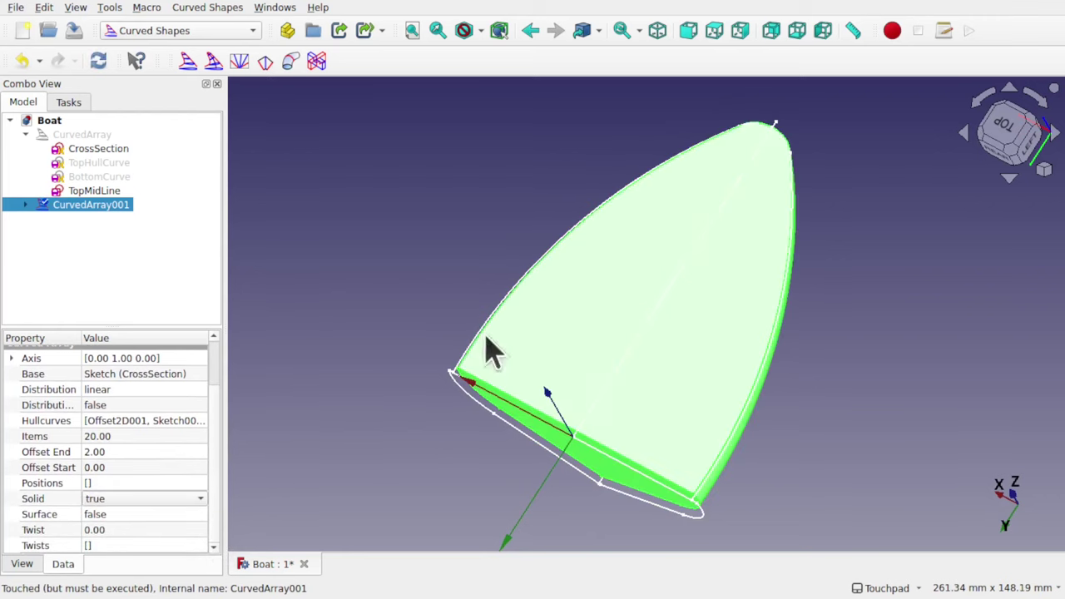
# Compare the outer CurvedArray hull with the inner CurvedArray001 solid
pyautogui.moveTo(698, 325); pyautogui.dragTo(250, 275, button='middle')
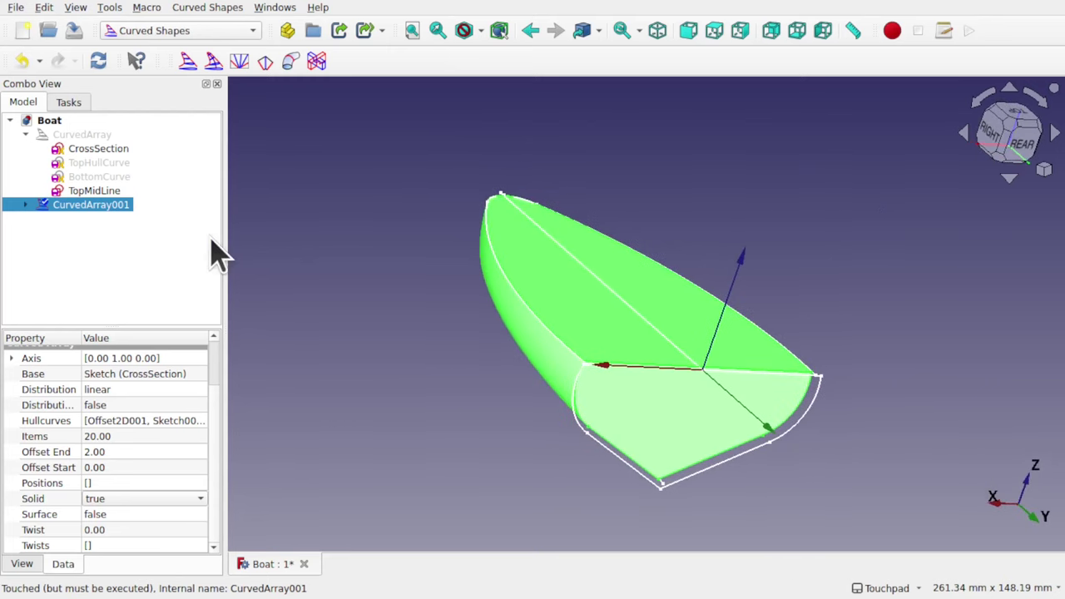
pyautogui.click(84, 135)
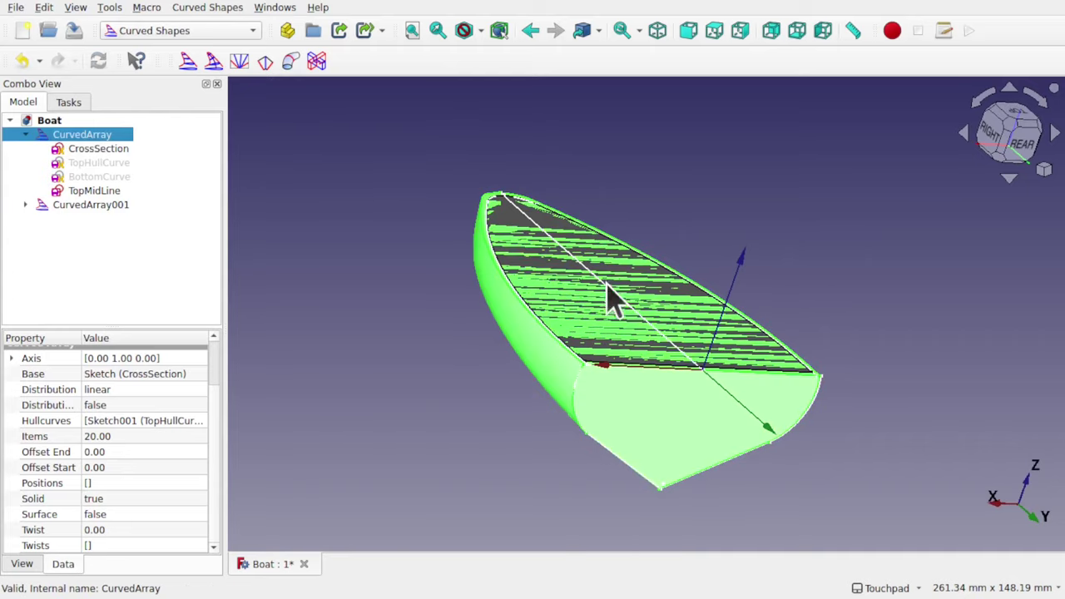
pyautogui.moveTo(611, 297); pyautogui.dragTo(539, 215, button='middle')
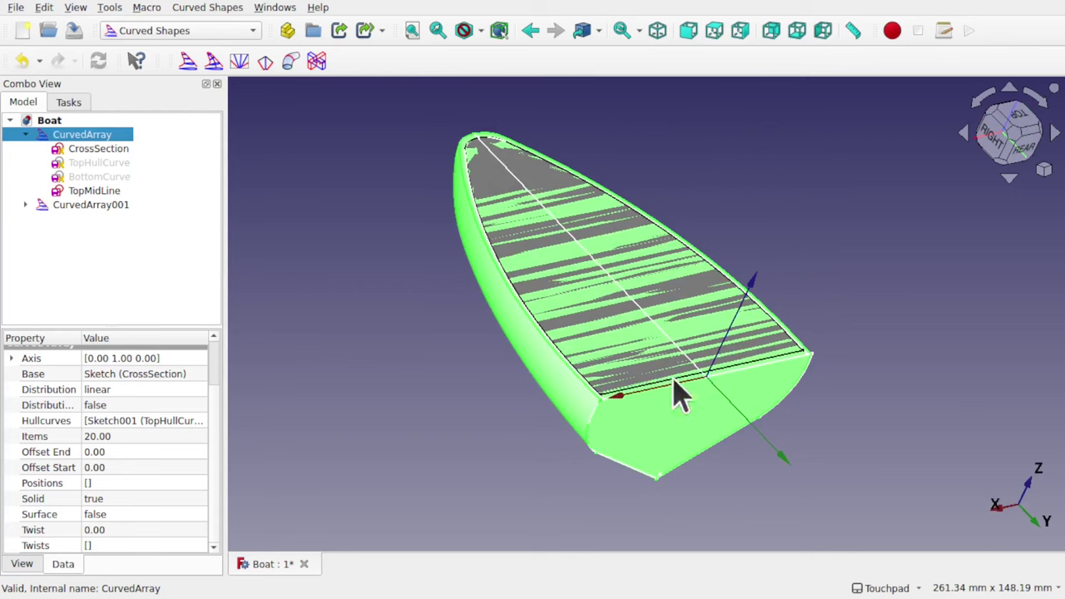
pyautogui.moveTo(679, 398); pyautogui.dragTo(545, 433, button='middle')
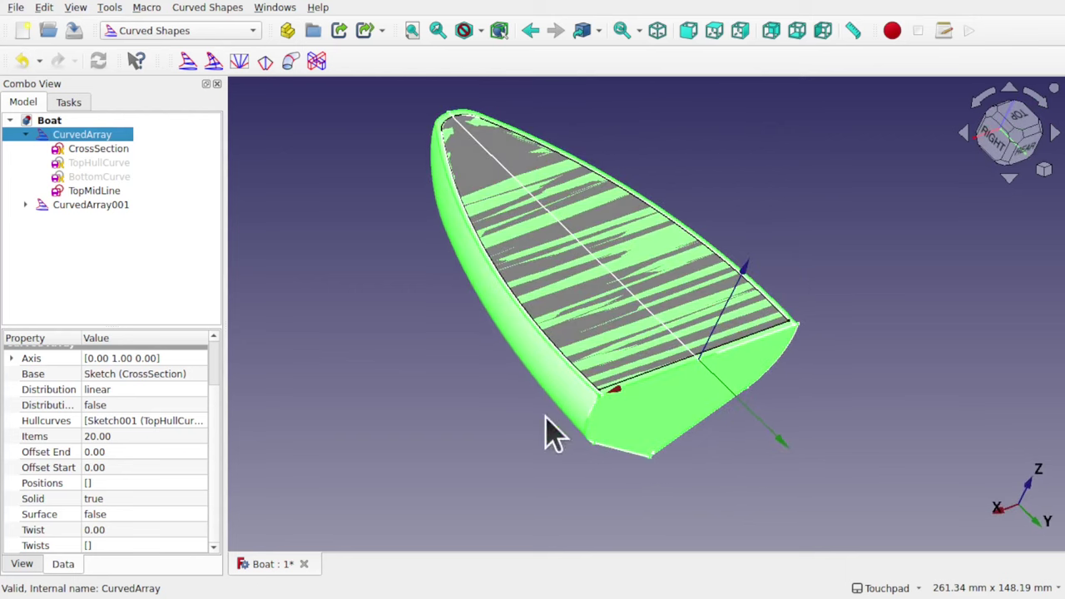
pyautogui.click(91, 208)
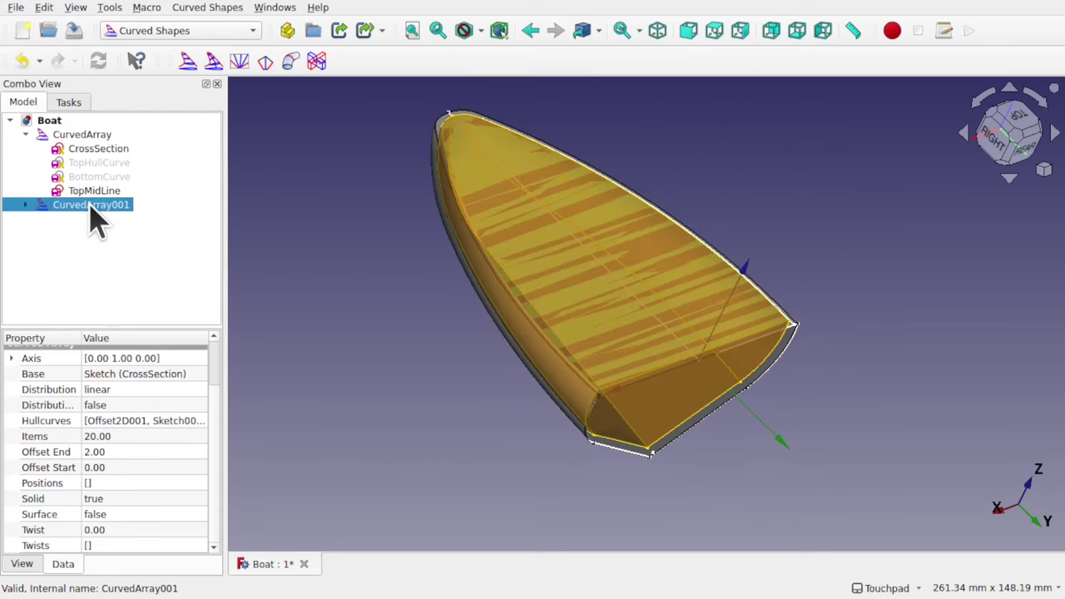
pyautogui.click(93, 135)
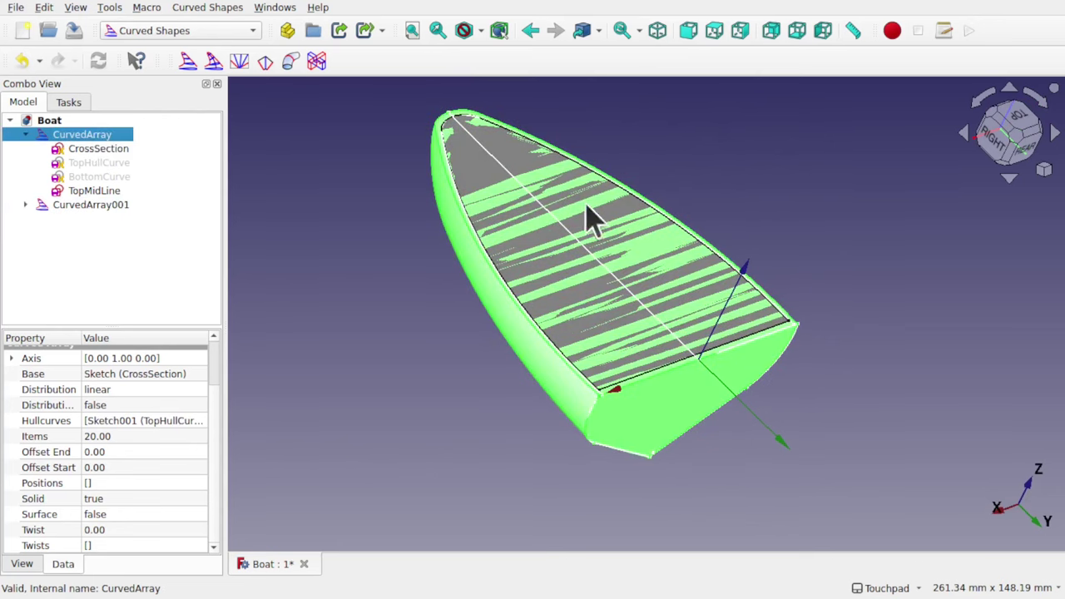
pyautogui.click(307, 266)
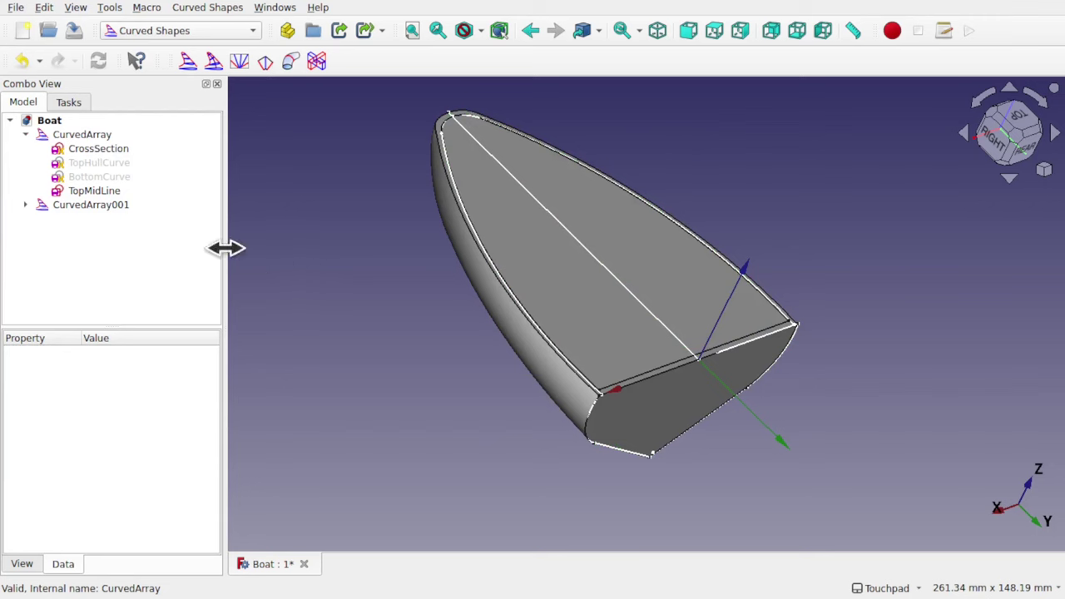
pyautogui.click(98, 205)
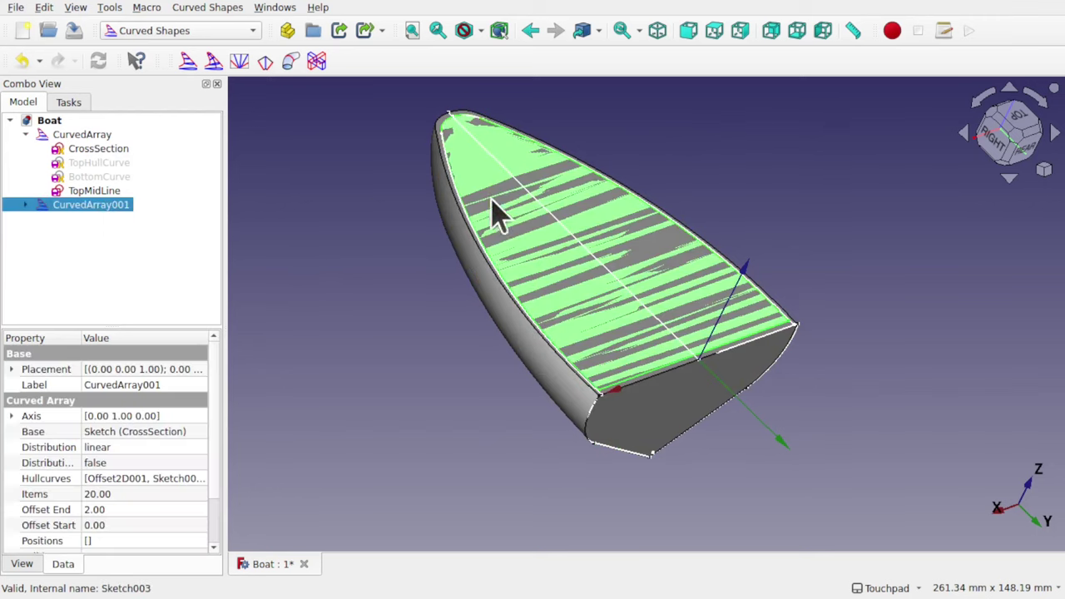
# Rename CurvedArray001 to 'InternalCurvedArray'
pyautogui.rightClick(90, 213)
pyautogui.click(178, 435)
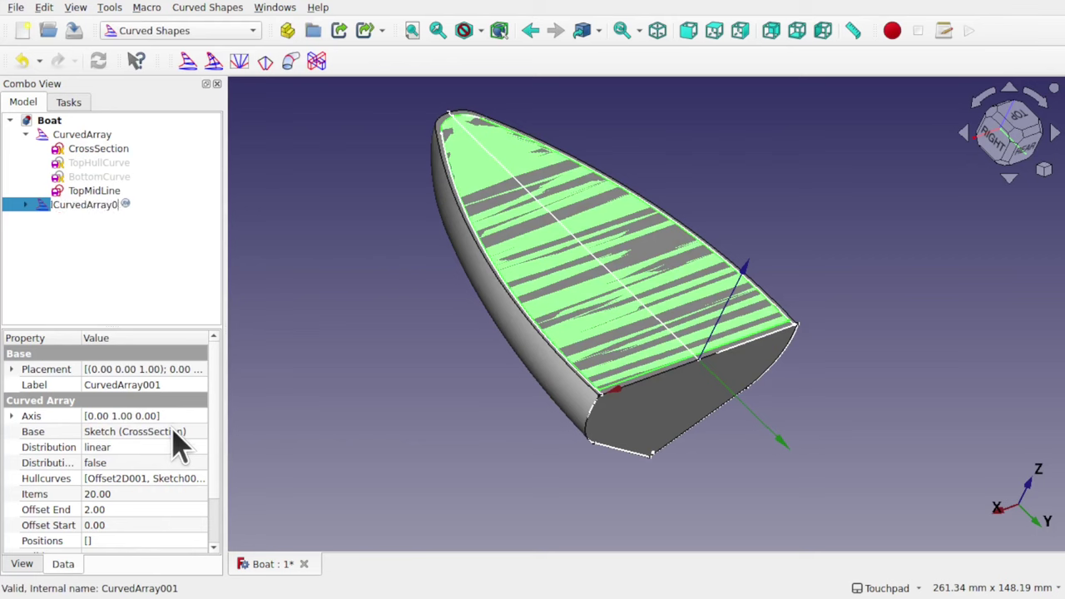
pyautogui.write('InternalCurvedArray')
pyautogui.press('Return')
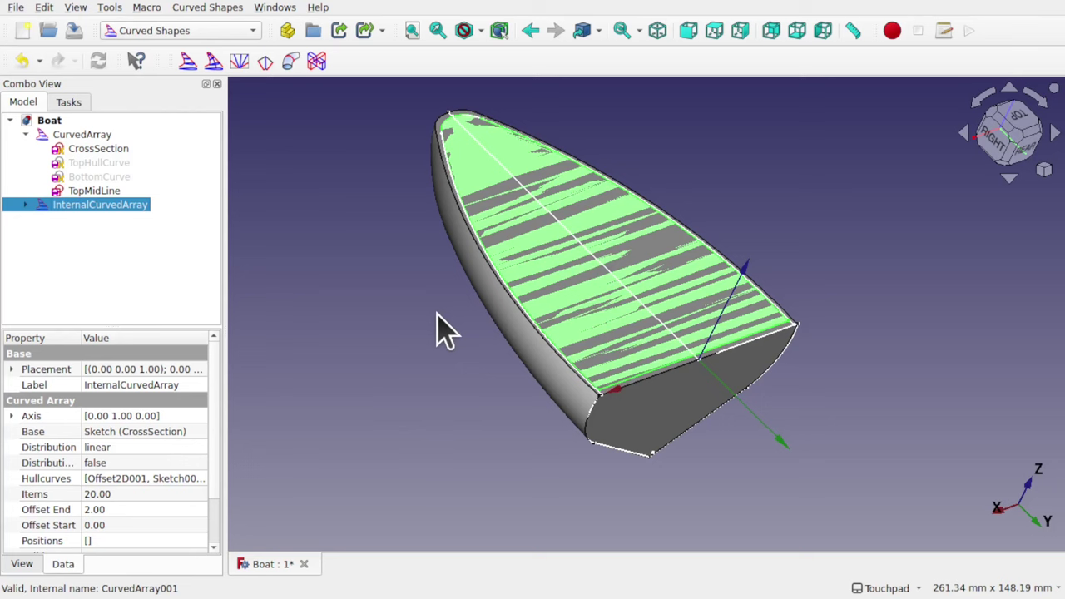
# Switch to the Part workbench
pyautogui.click(338, 100)
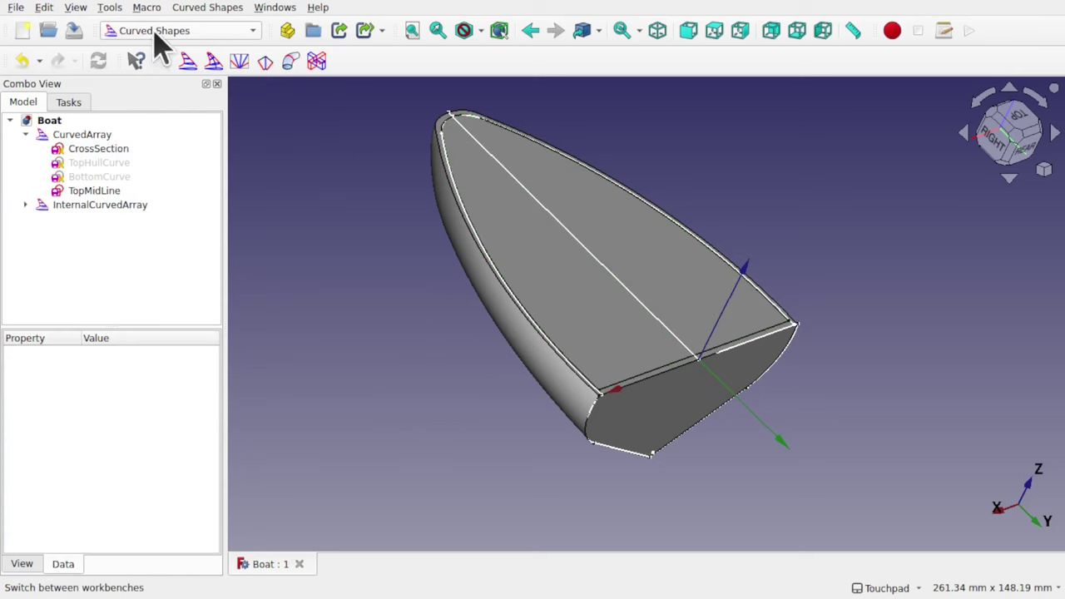
pyautogui.click(177, 33)
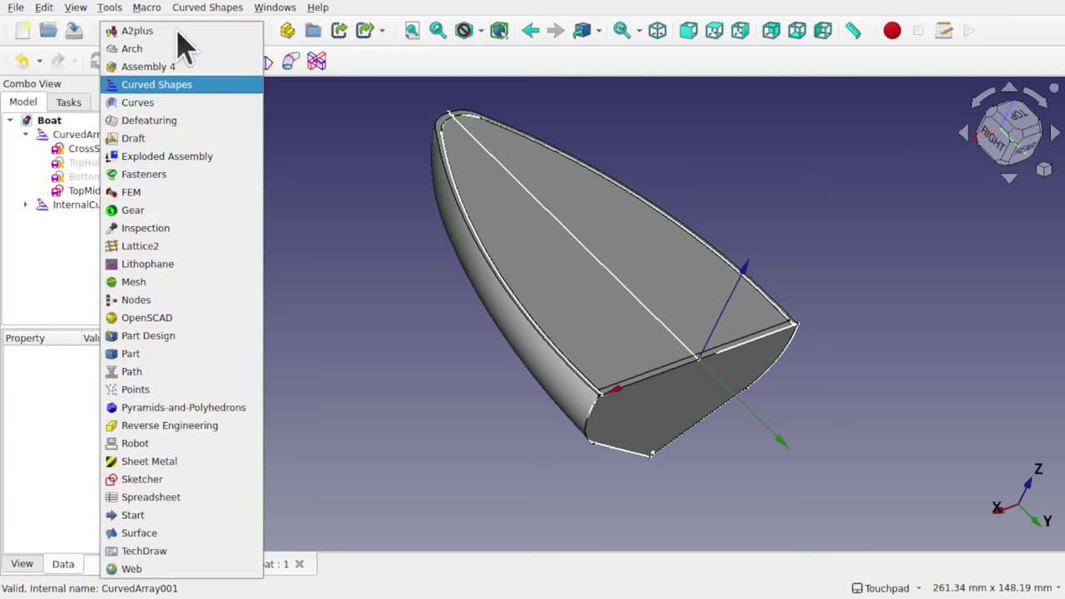
pyautogui.click(208, 355)
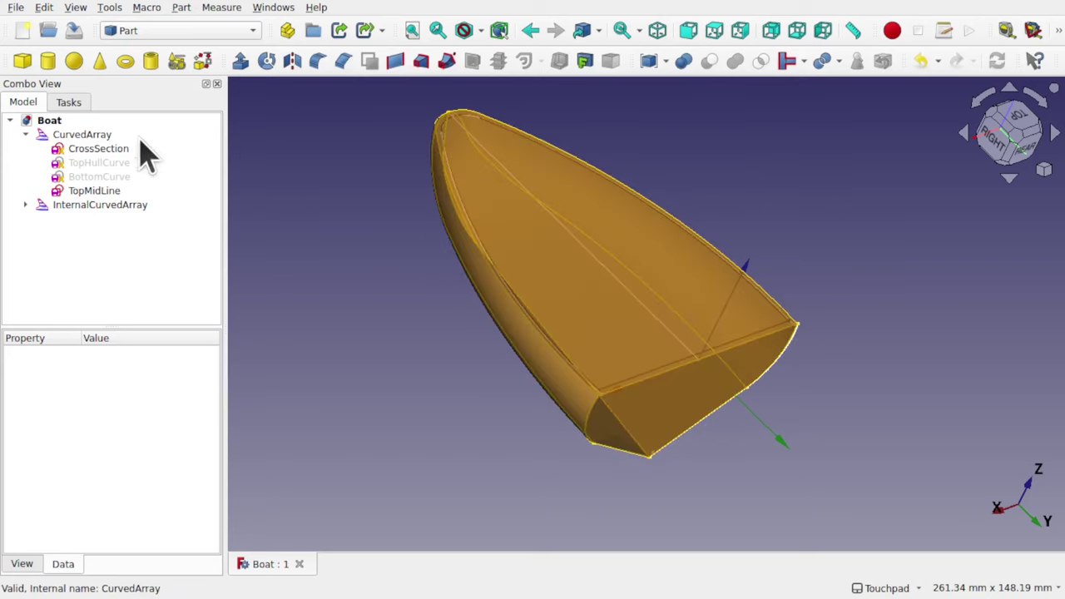
# Cut InternalCurvedArray from CurvedArray and expand the resulting Cut
pyautogui.click(105, 135)
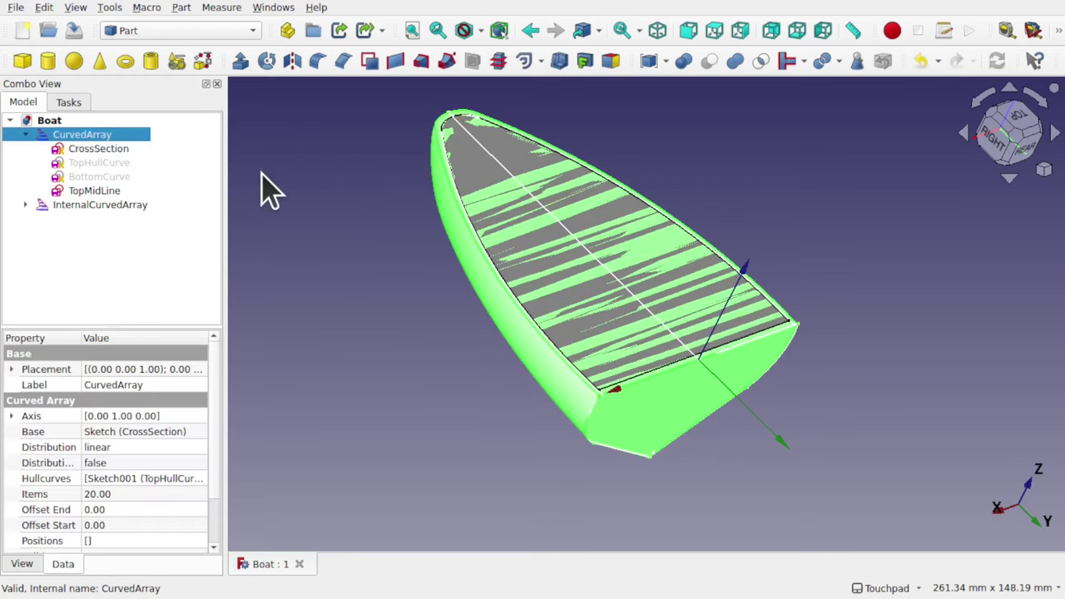
pyautogui.keyDown('ctrl'); pyautogui.click(79, 215); pyautogui.keyUp('ctrl')
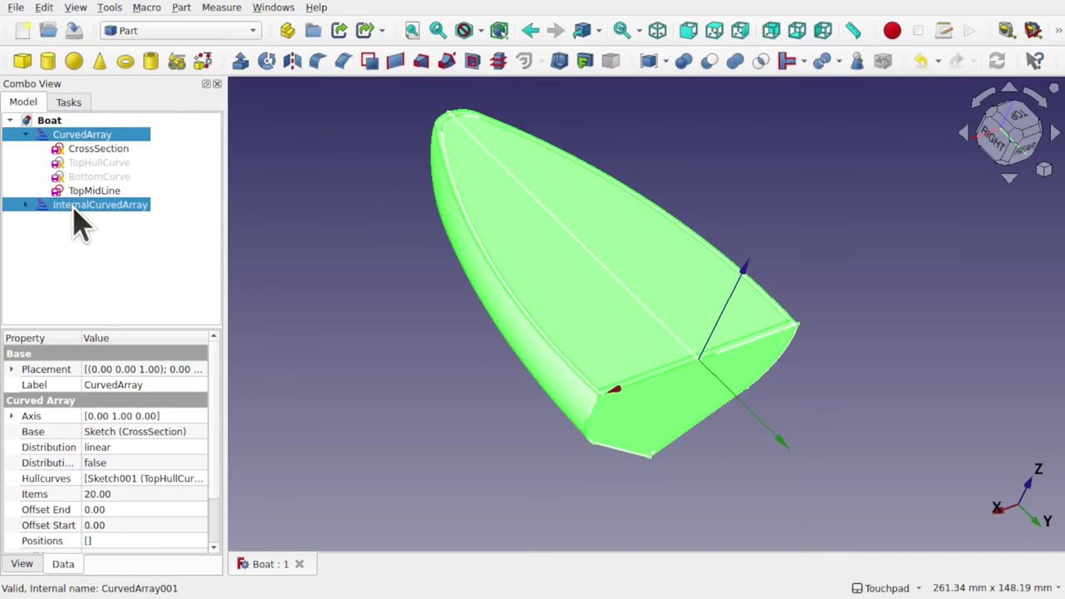
pyautogui.click(709, 64)
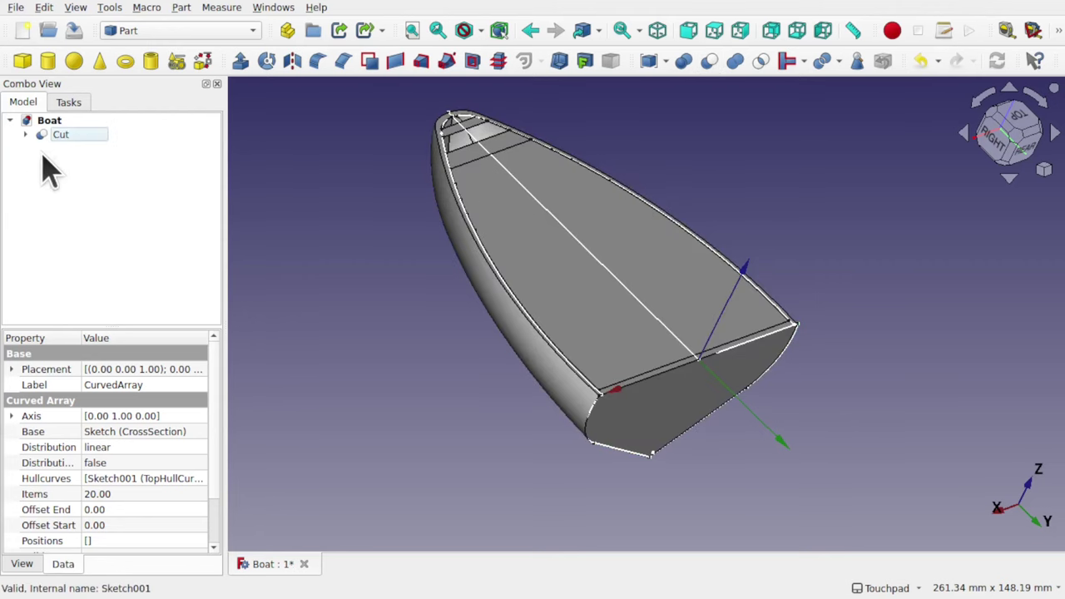
pyautogui.click(25, 135)
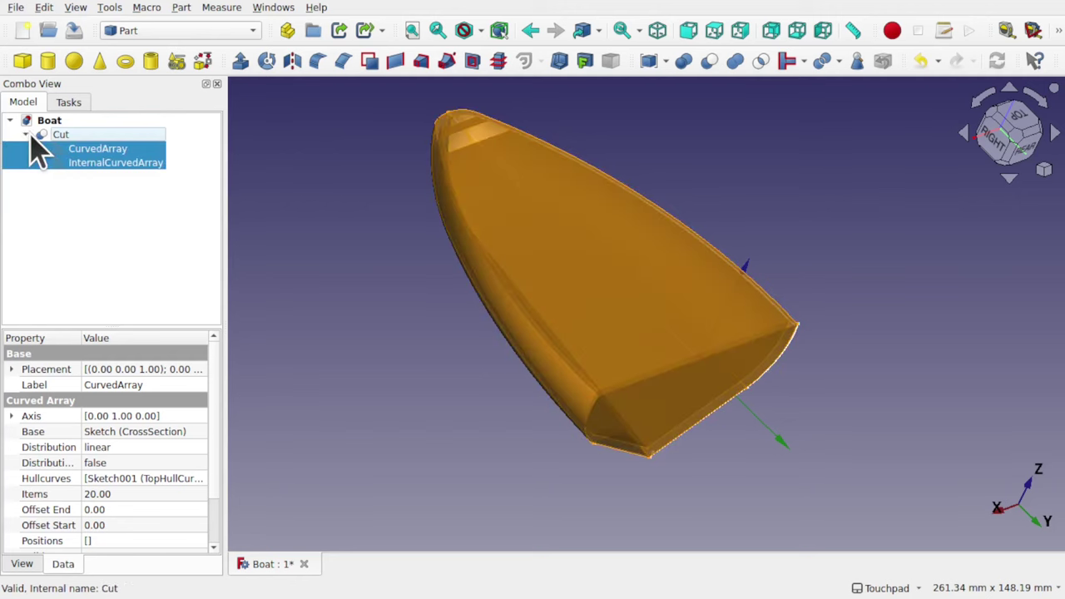
pyautogui.click(95, 186)
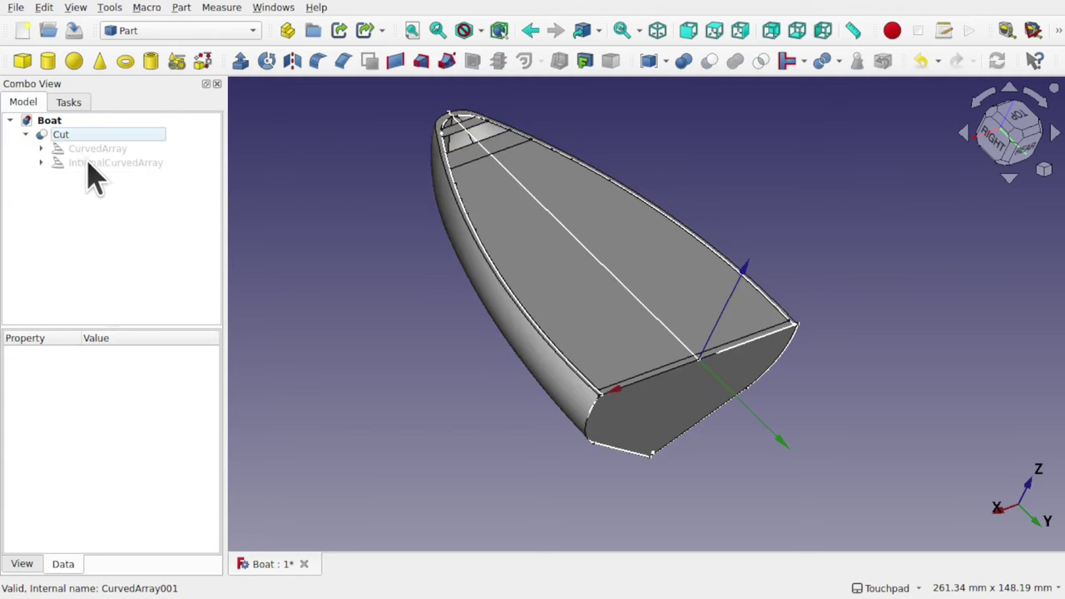
# Set InternalCurvedArray's placement z position to 0.5 mm
pyautogui.click(88, 163)
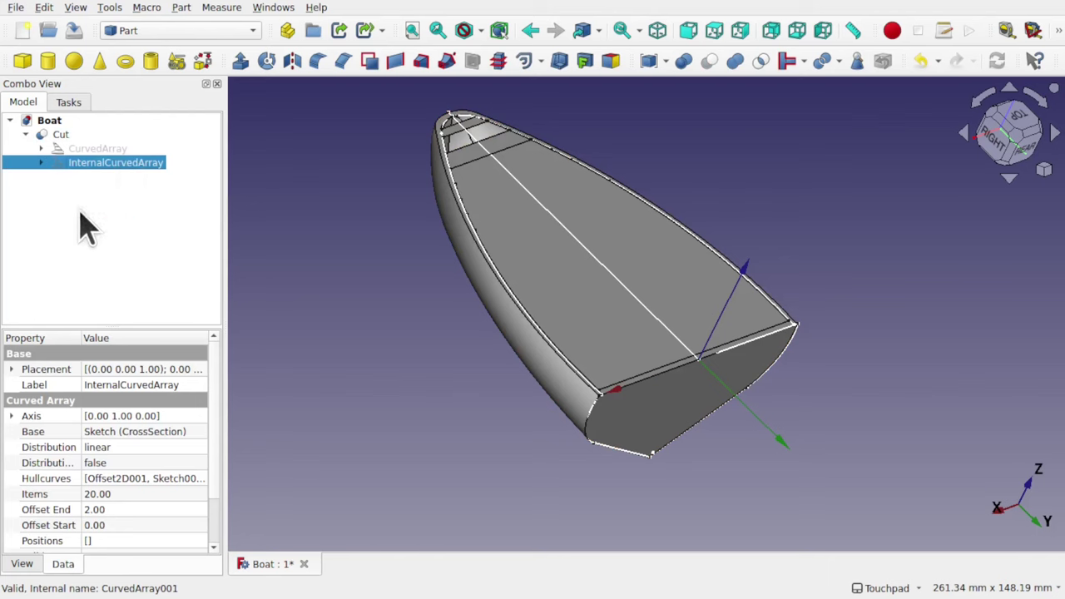
pyautogui.click(12, 369)
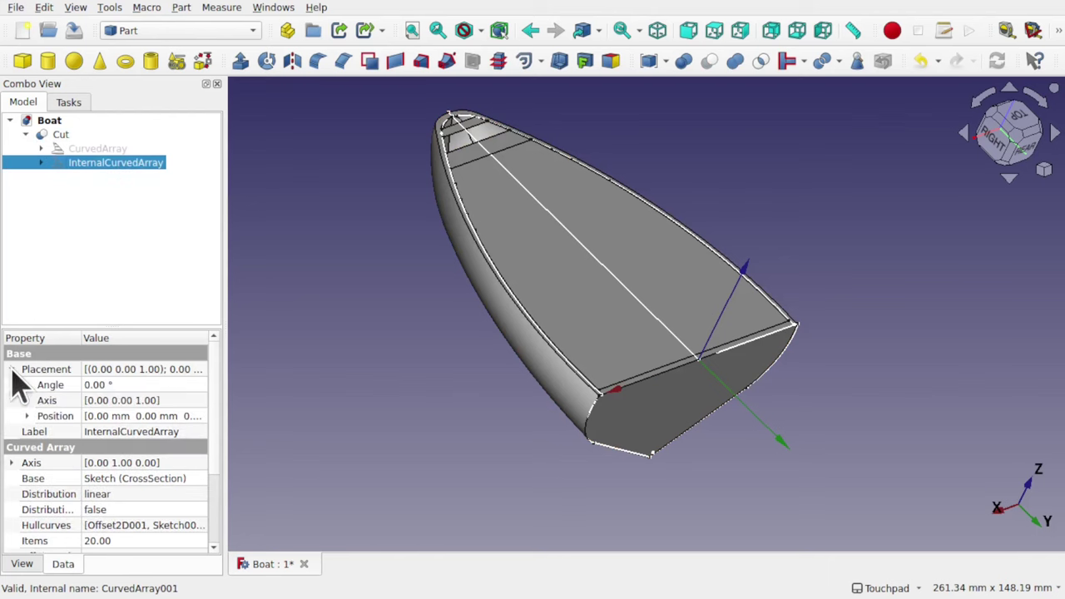
pyautogui.click(27, 416)
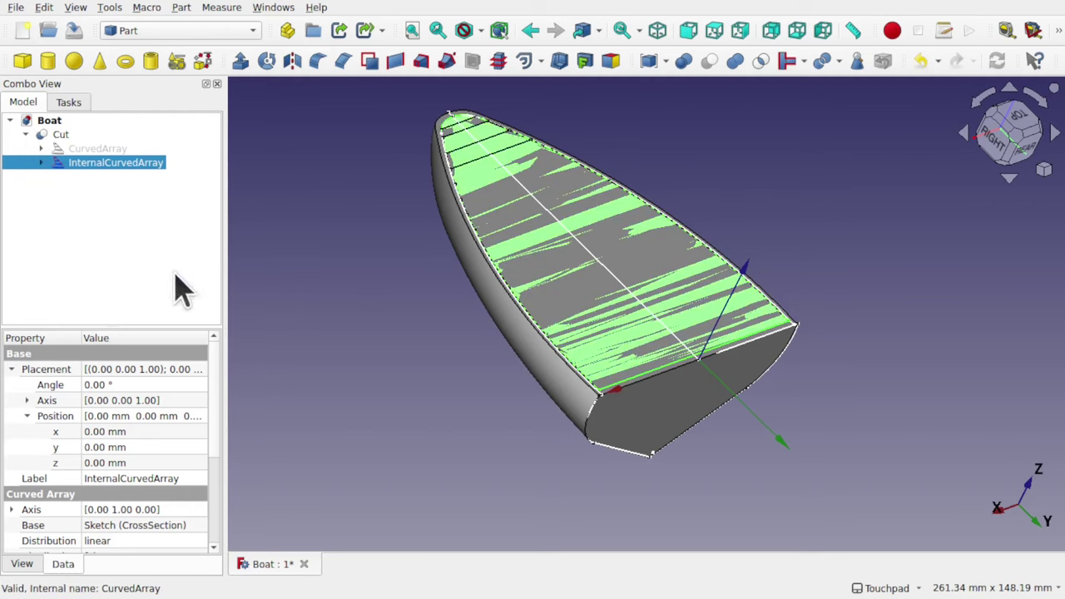
pyautogui.click(146, 459)
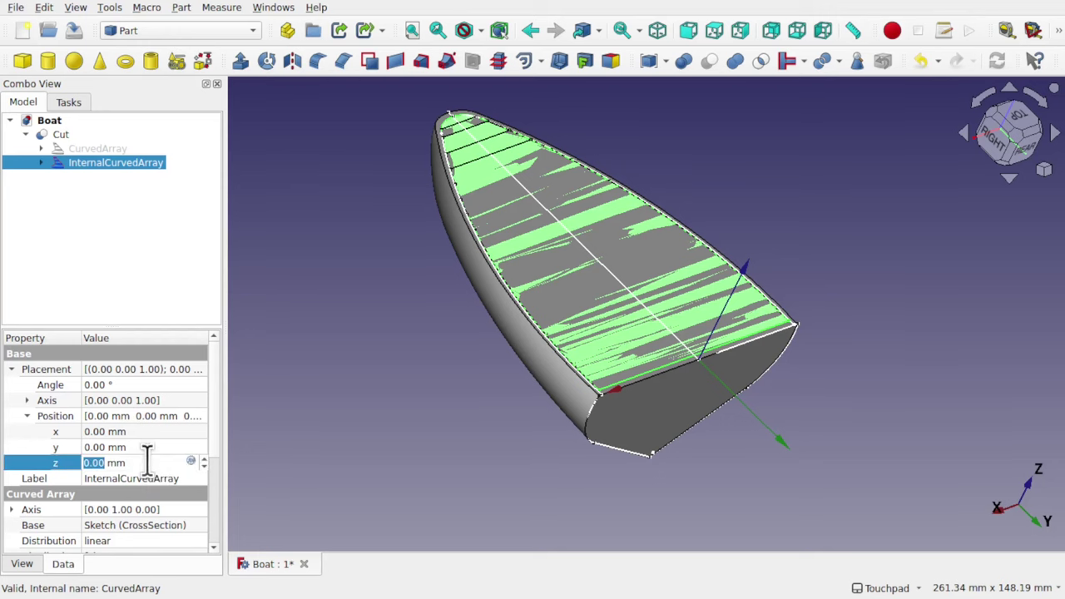
pyautogui.write('0.5')
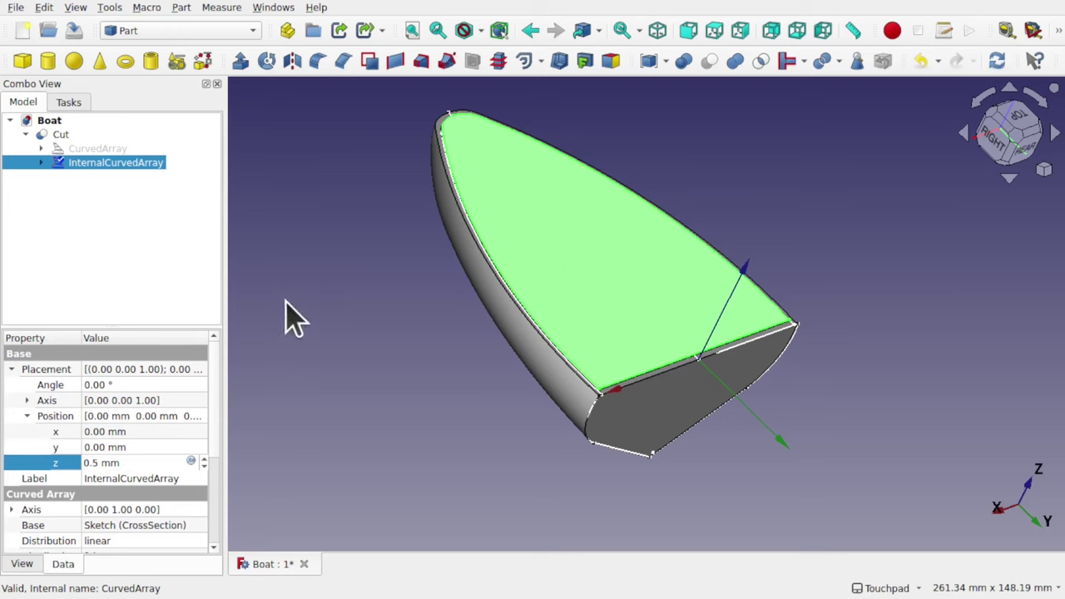
pyautogui.click(58, 162)
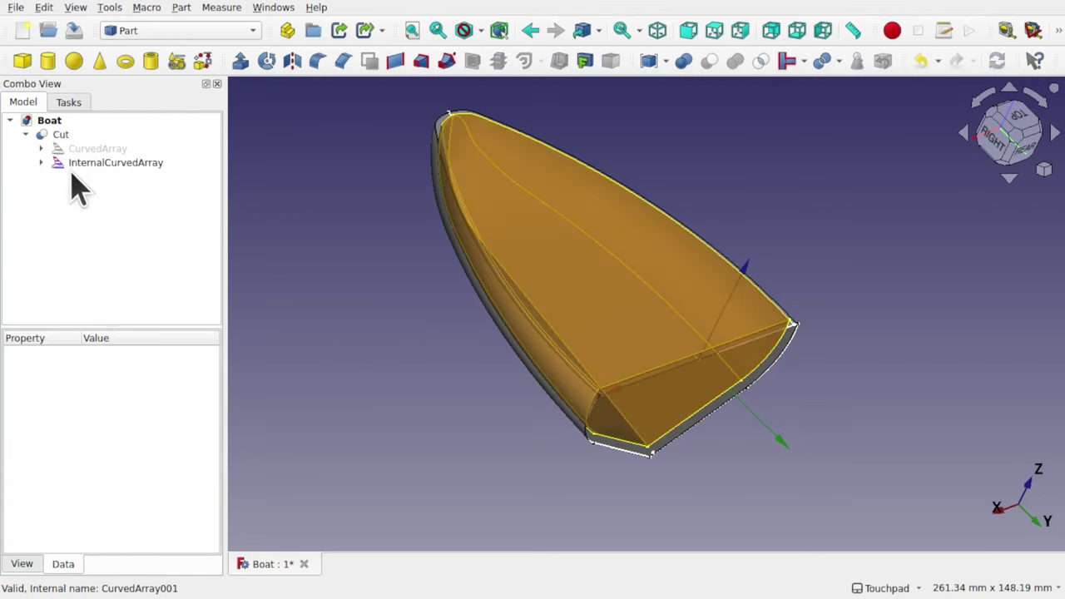
pyautogui.click(101, 163)
# Hide the inner array and inspect the hollow hull from the rear and from above
pyautogui.press('space')
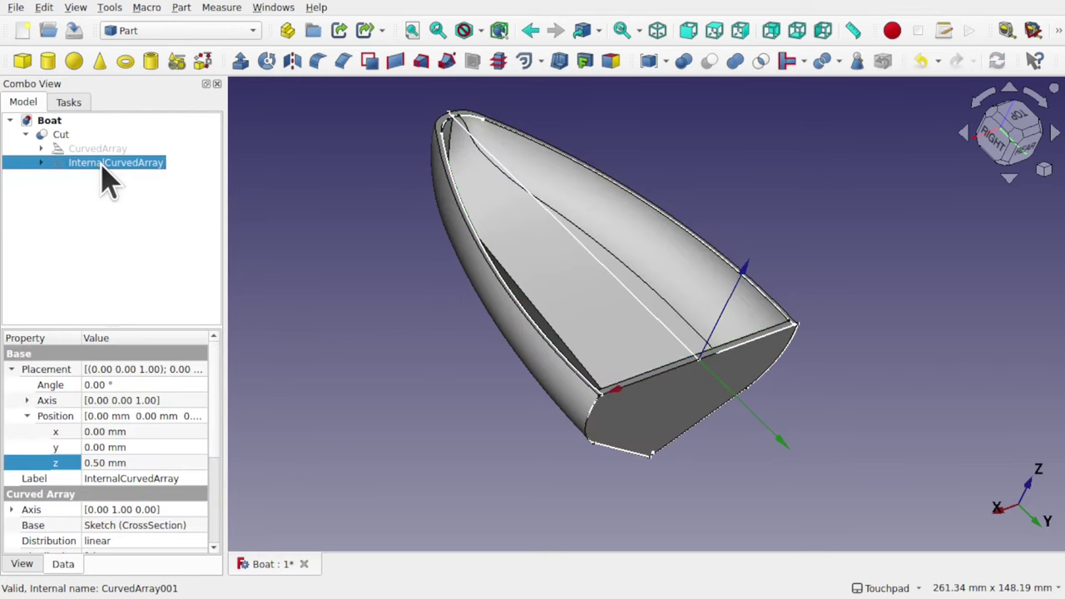
pyautogui.moveTo(688, 287); pyautogui.dragTo(549, 263, button='middle')
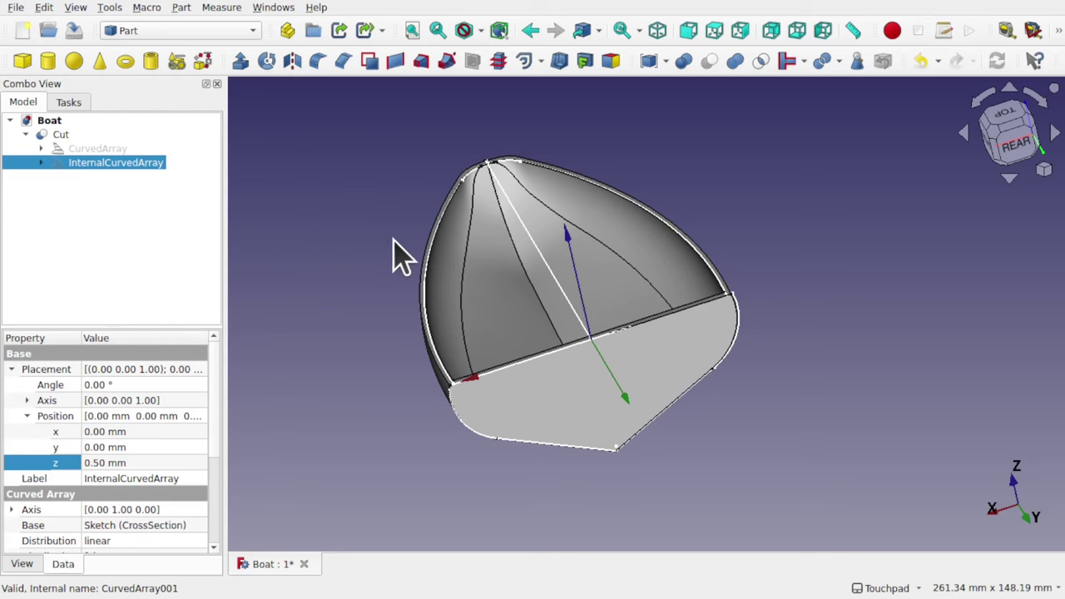
pyautogui.moveTo(535, 299); pyautogui.dragTo(657, 358, button='middle')
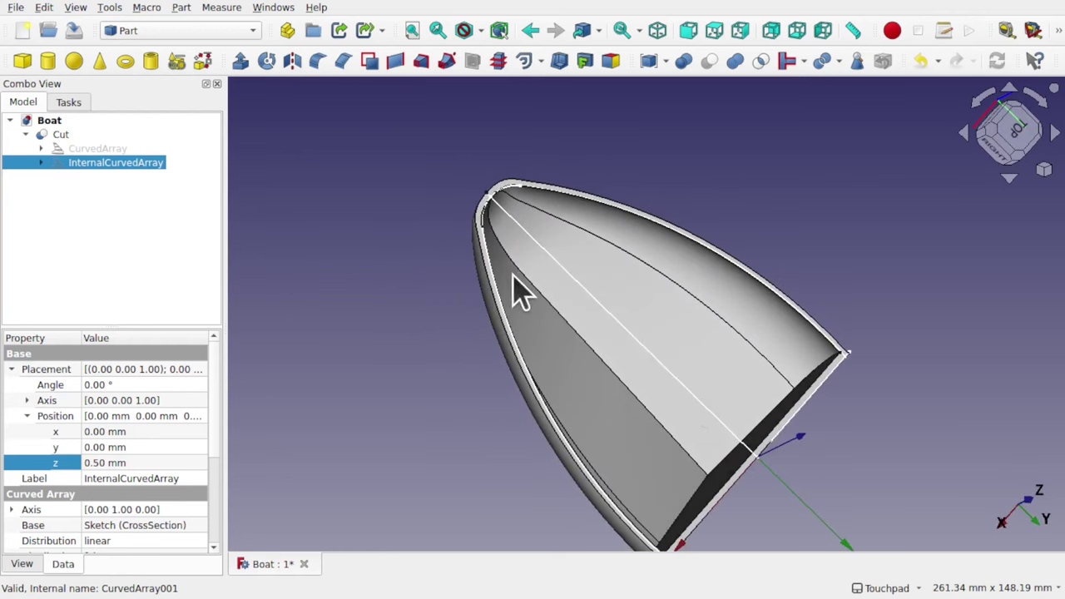
# Save the Boat document with Ctrl+S and clear the selection
pyautogui.hotkey('ctrl', 's')
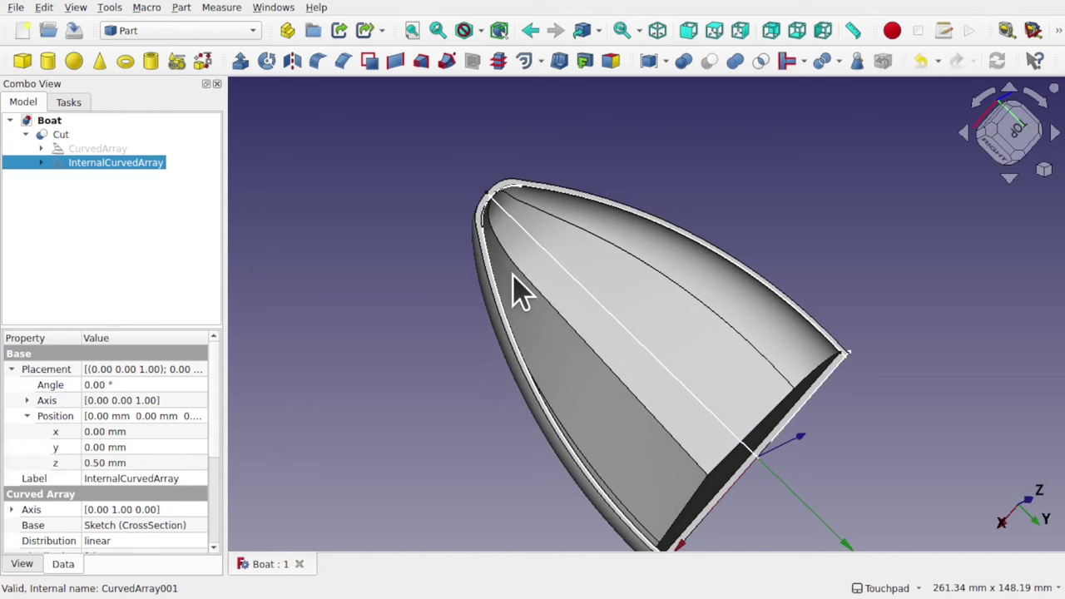
pyautogui.moveTo(773, 392); pyautogui.dragTo(680, 326, button='middle')
pyautogui.keyDown('shift'); pyautogui.moveTo(708, 364); pyautogui.dragTo(621, 315, button='middle'); pyautogui.keyUp('shift')
pyautogui.click(90, 218)
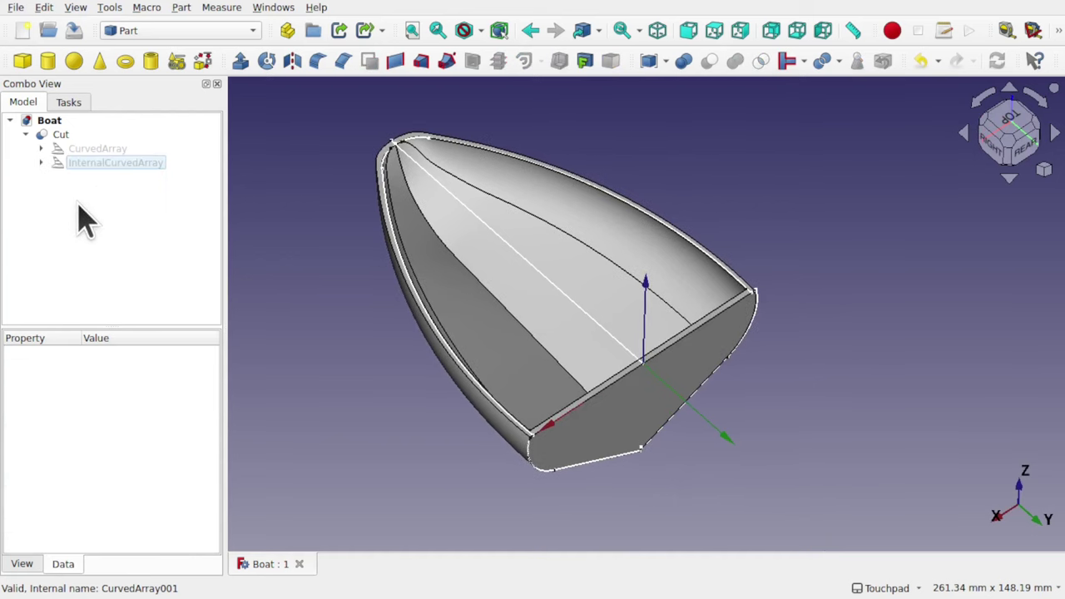
# Expand InternalCurvedArray and hide the Cut hull solid
pyautogui.click(40, 163)
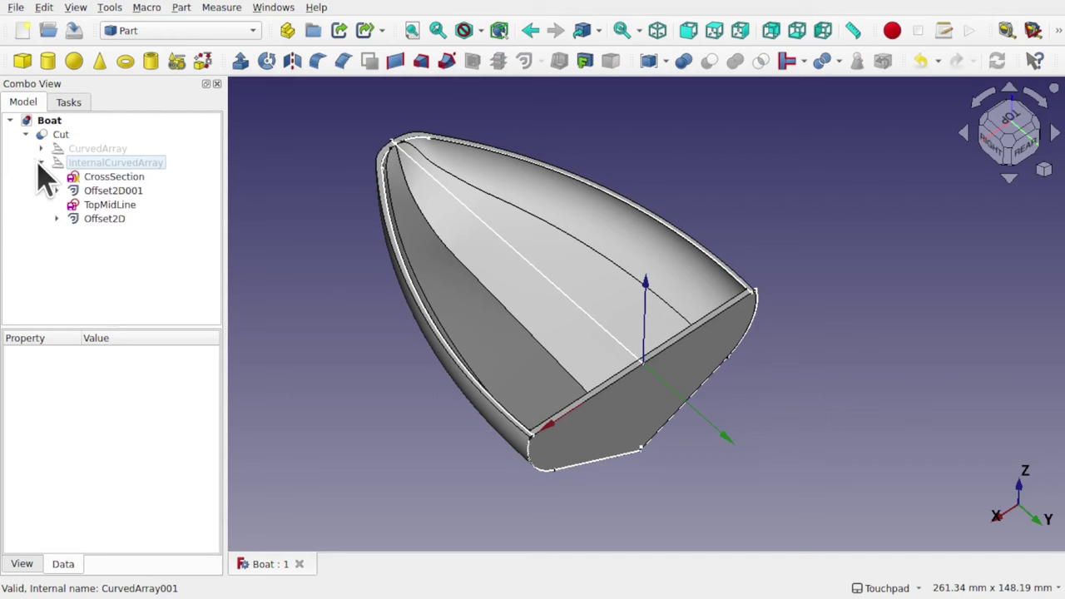
pyautogui.click(136, 163)
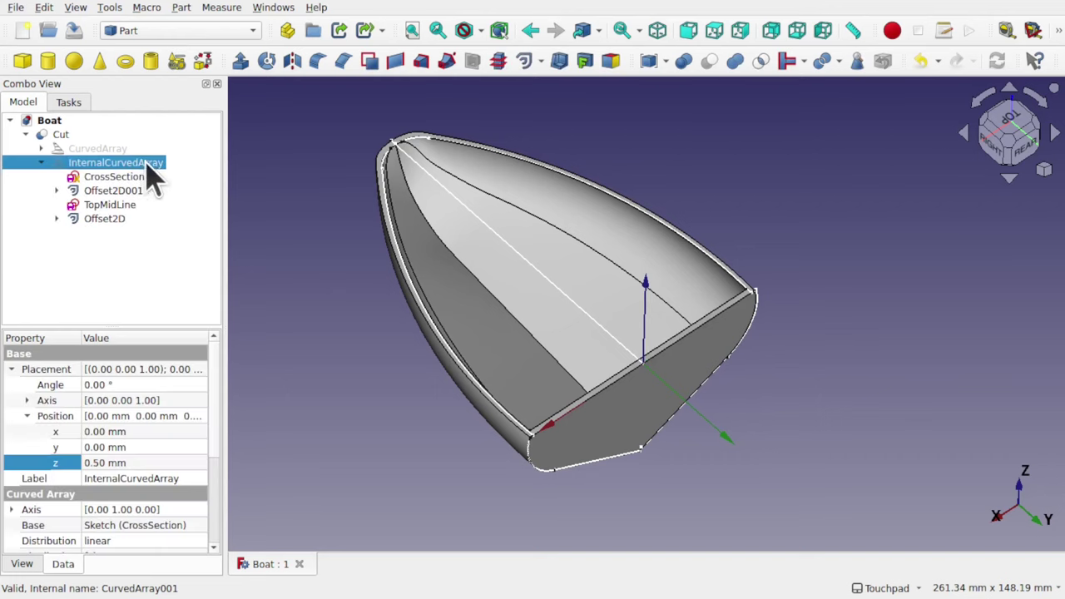
pyautogui.click(119, 178)
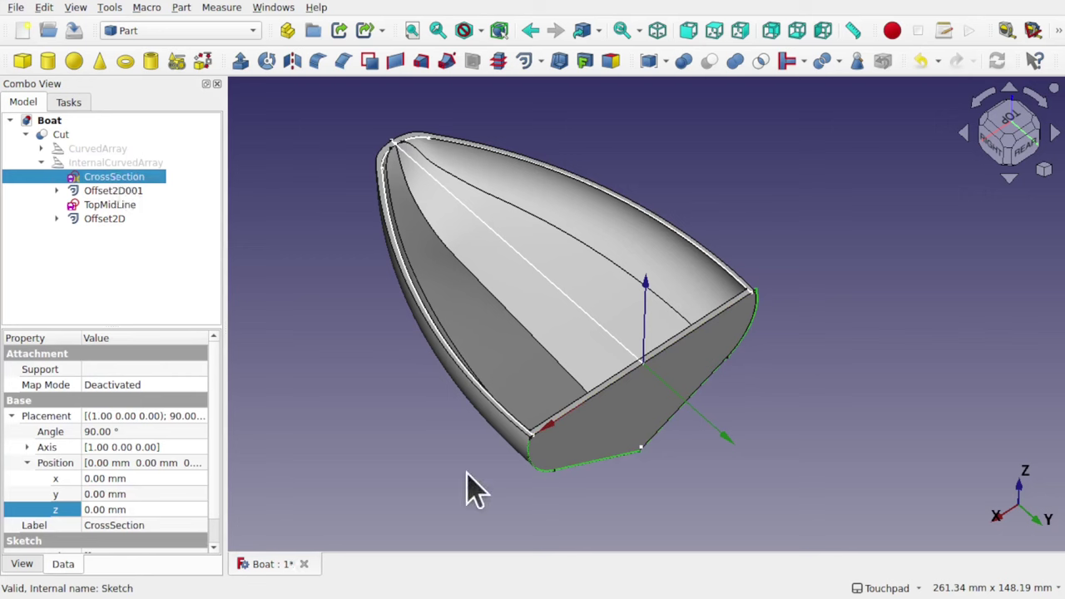
pyautogui.click(58, 138)
pyautogui.press('space')
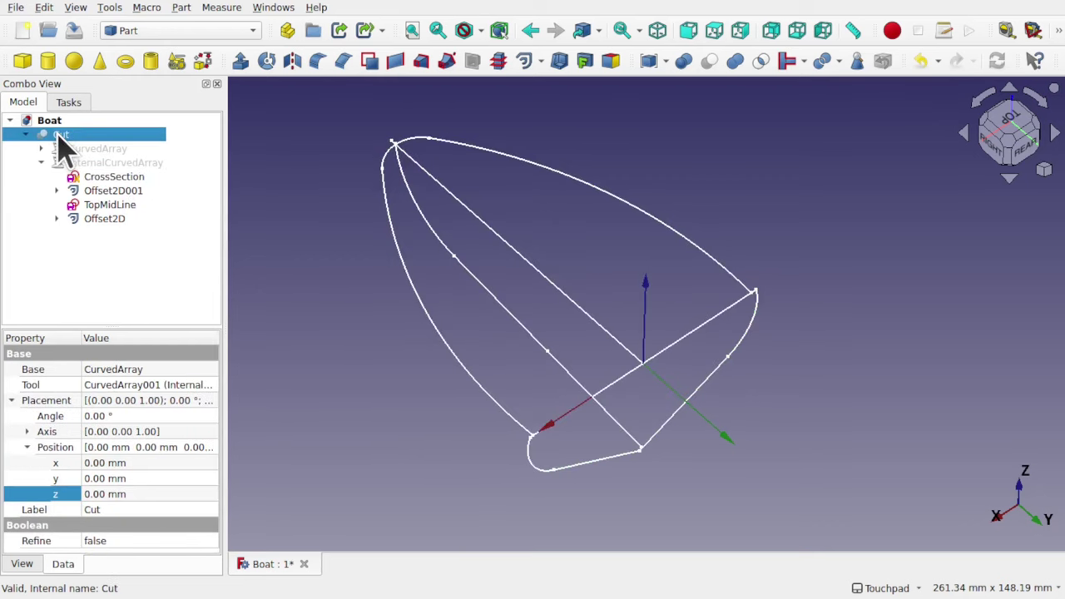
# Hide Offset2D001, TopMidLine and Offset2D, leaving the CrossSection profile selected
pyautogui.click(106, 179)
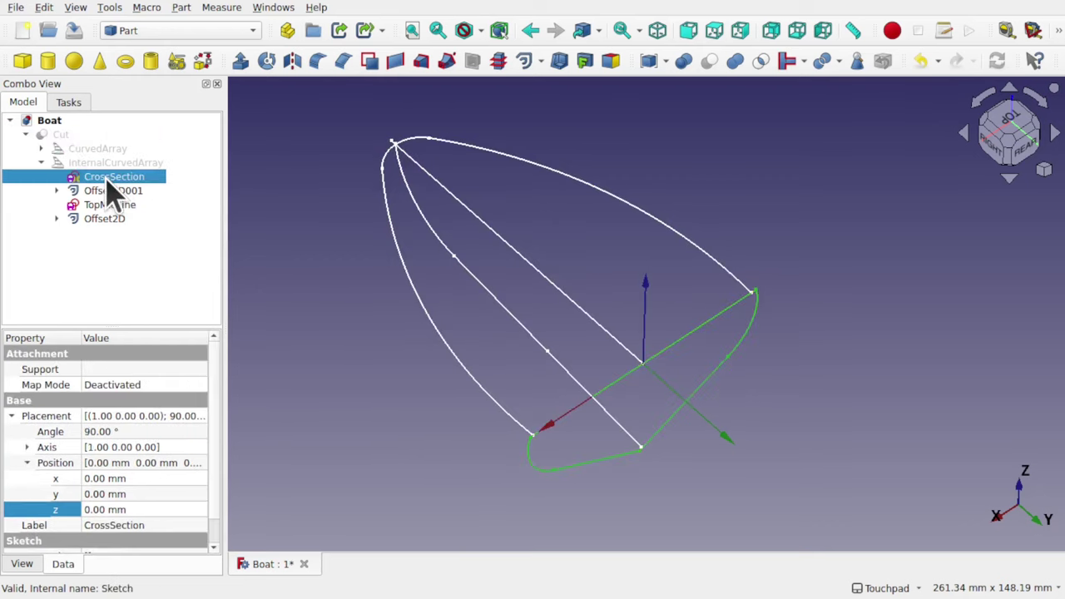
pyautogui.click(447, 350)
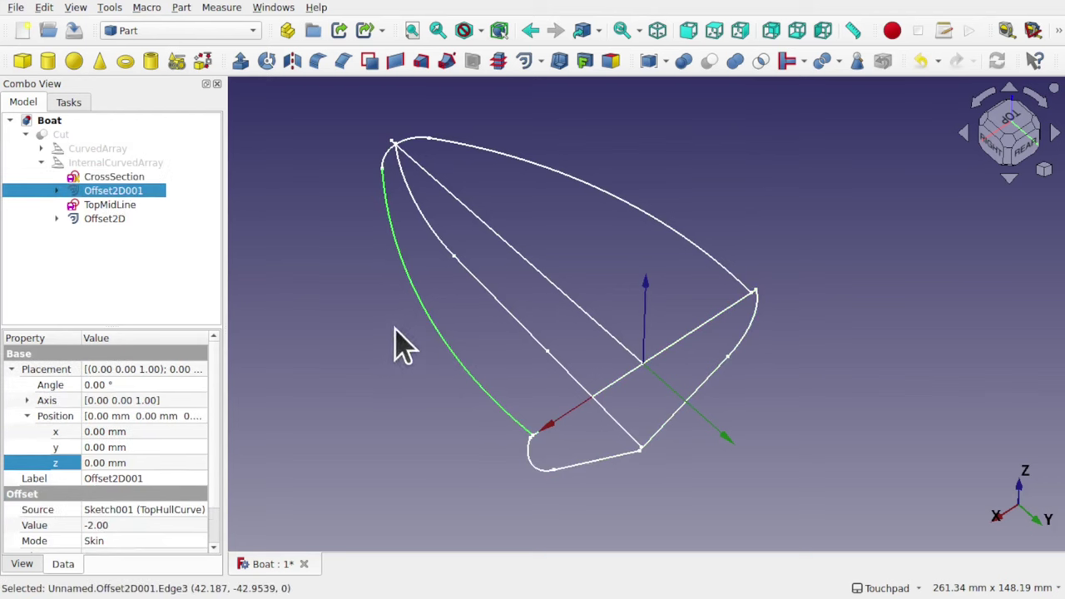
pyautogui.press('space')
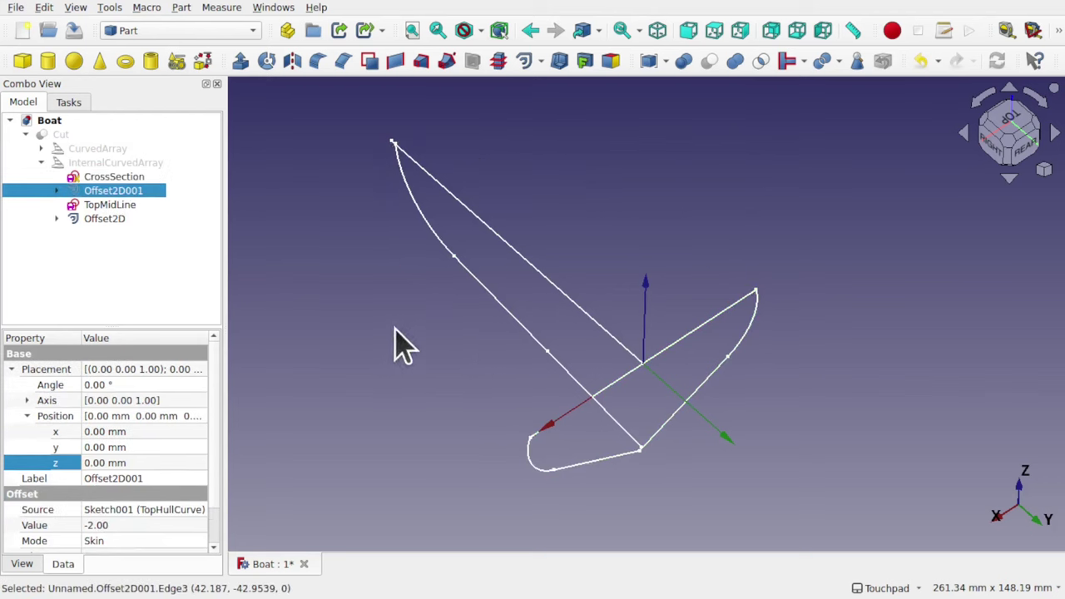
pyautogui.click(544, 276)
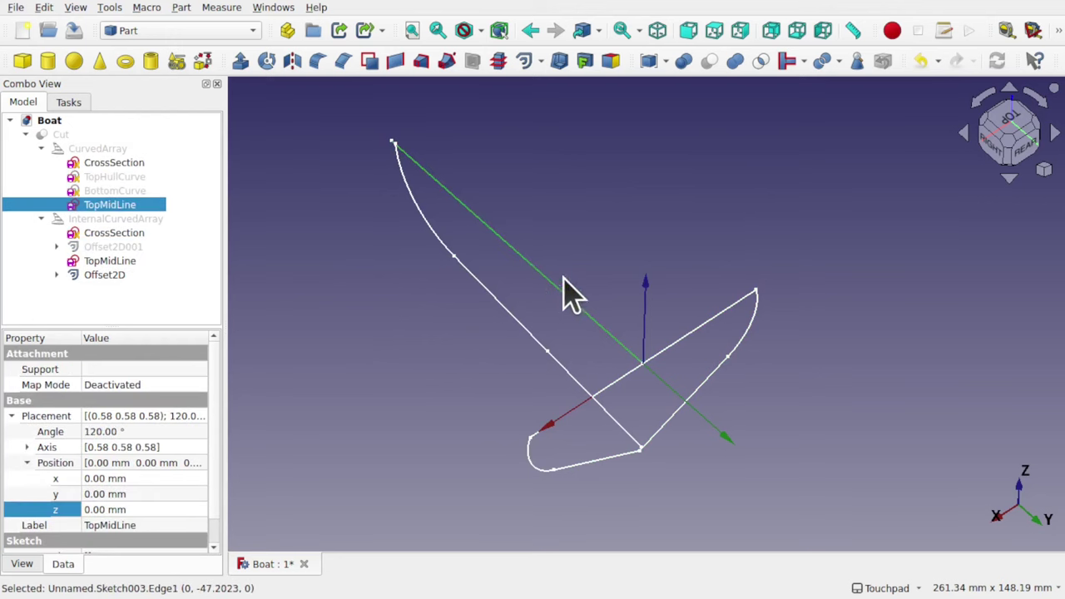
pyautogui.press('space')
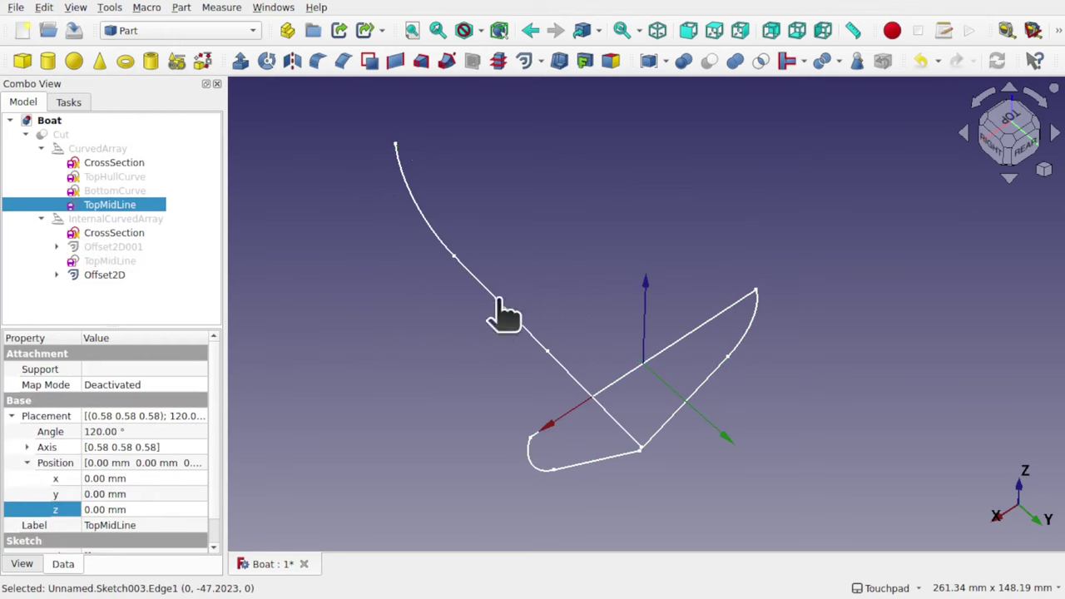
pyautogui.click(497, 300)
pyautogui.press('space')
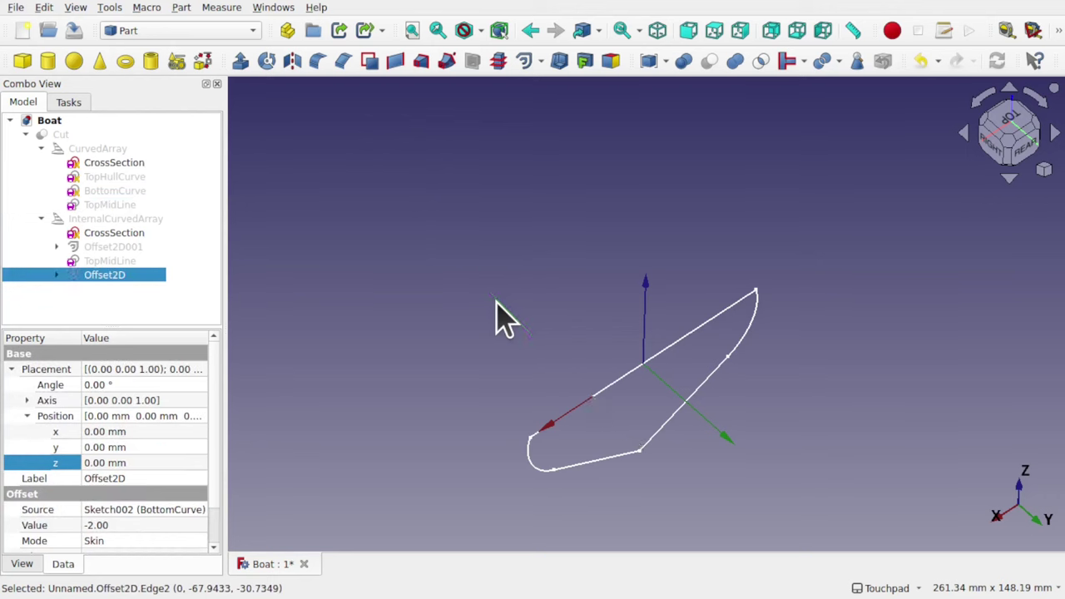
pyautogui.click(632, 372)
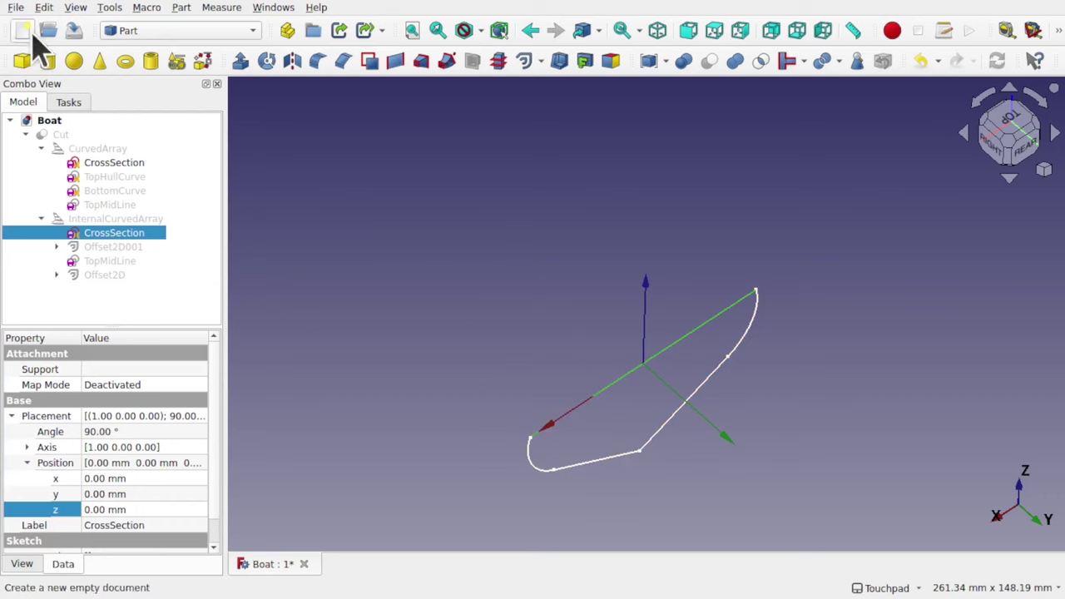
# Duplicate CrossSection via Edit > Duplicate selection, hide the original, and select CrossSection001
pyautogui.click(44, 8)
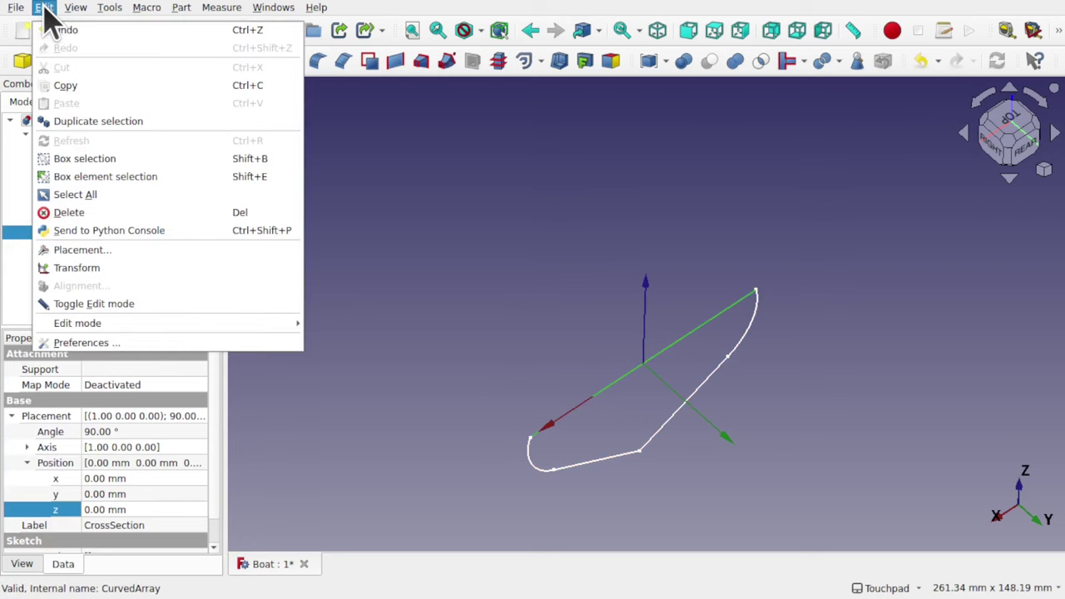
pyautogui.click(98, 121)
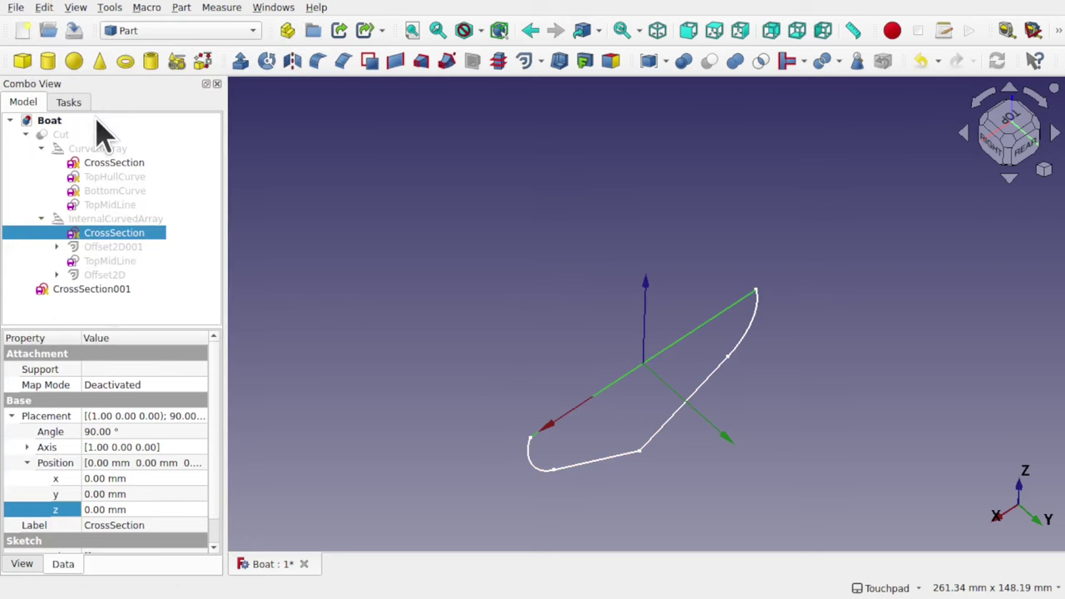
pyautogui.click(75, 291)
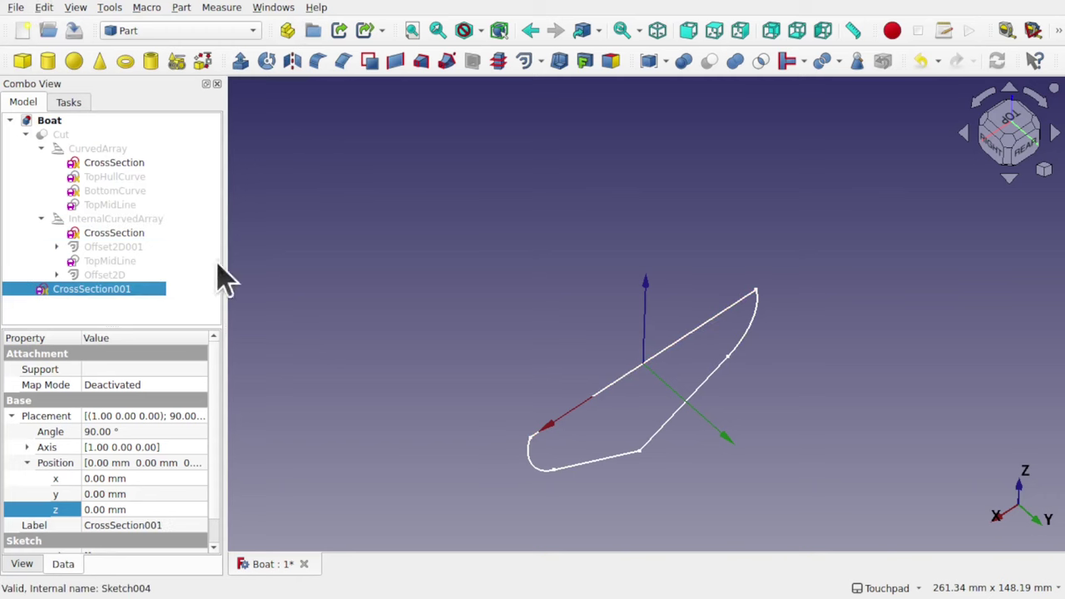
pyautogui.click(120, 233)
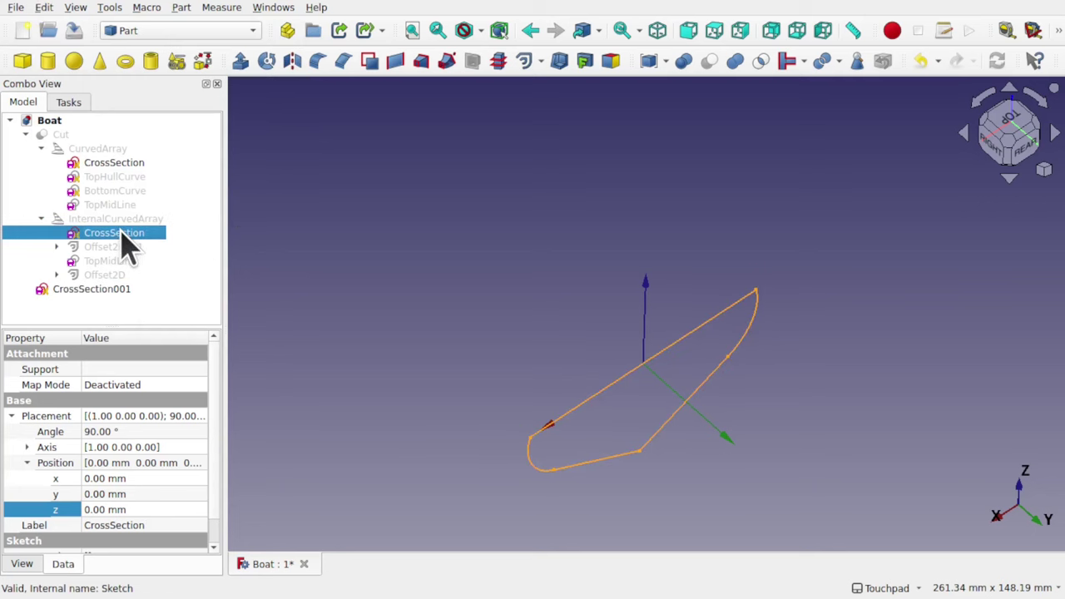
pyautogui.press('space')
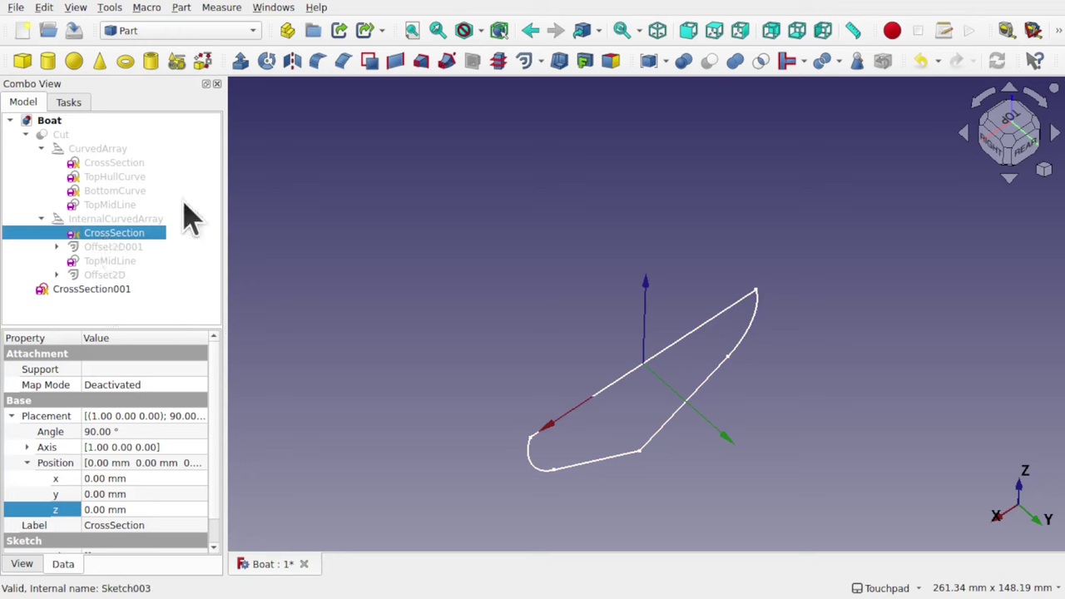
pyautogui.click(90, 289)
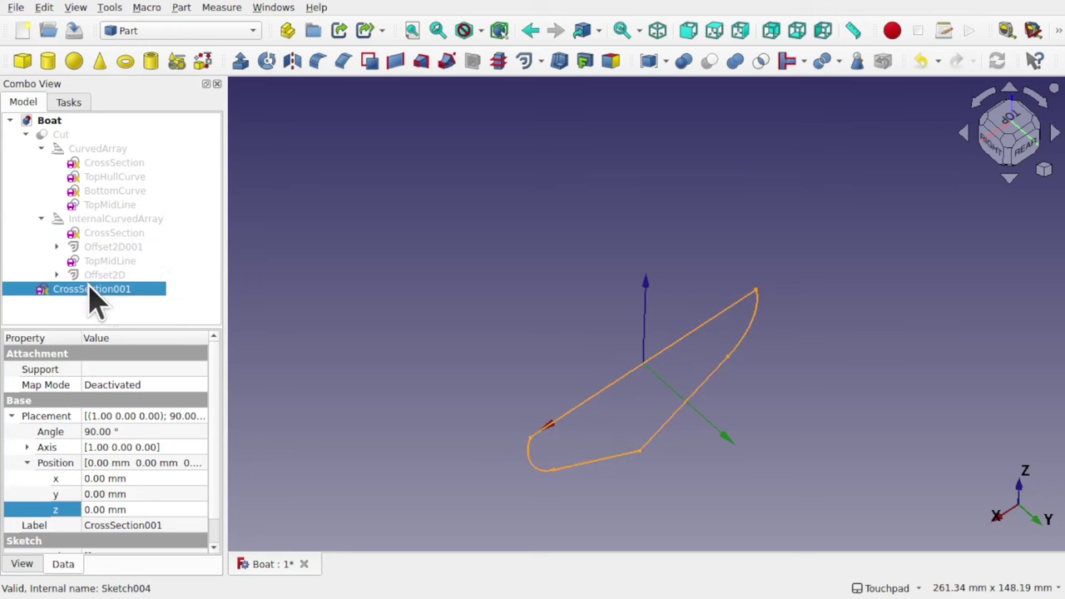
# Open CrossSection001 in Sketcher and draw the window's first slanted edge
pyautogui.doubleClick(90, 288)
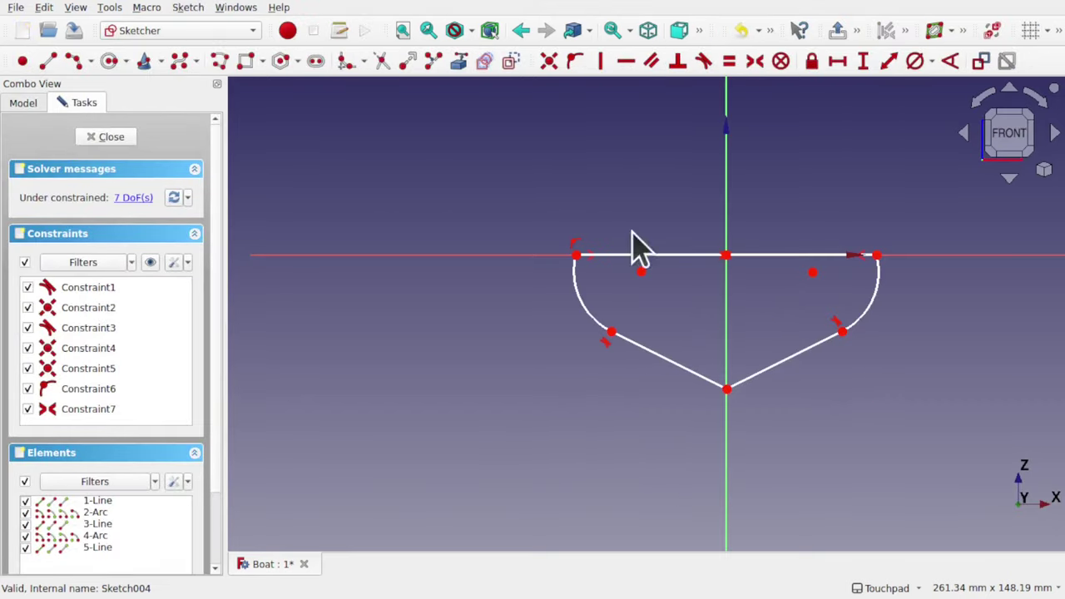
pyautogui.scroll(3, 772, 298)
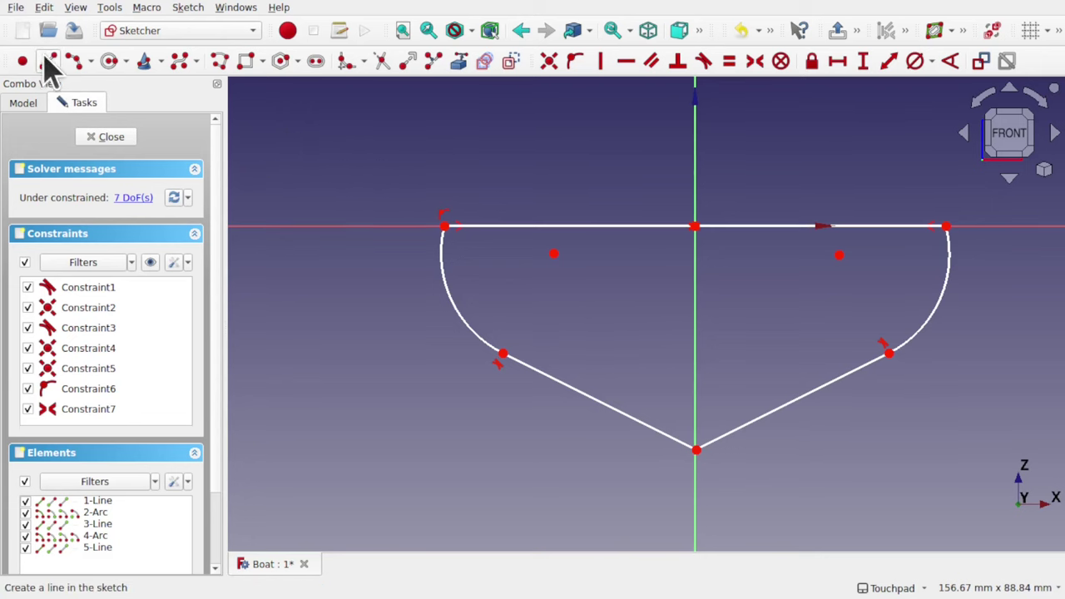
pyautogui.click(112, 61)
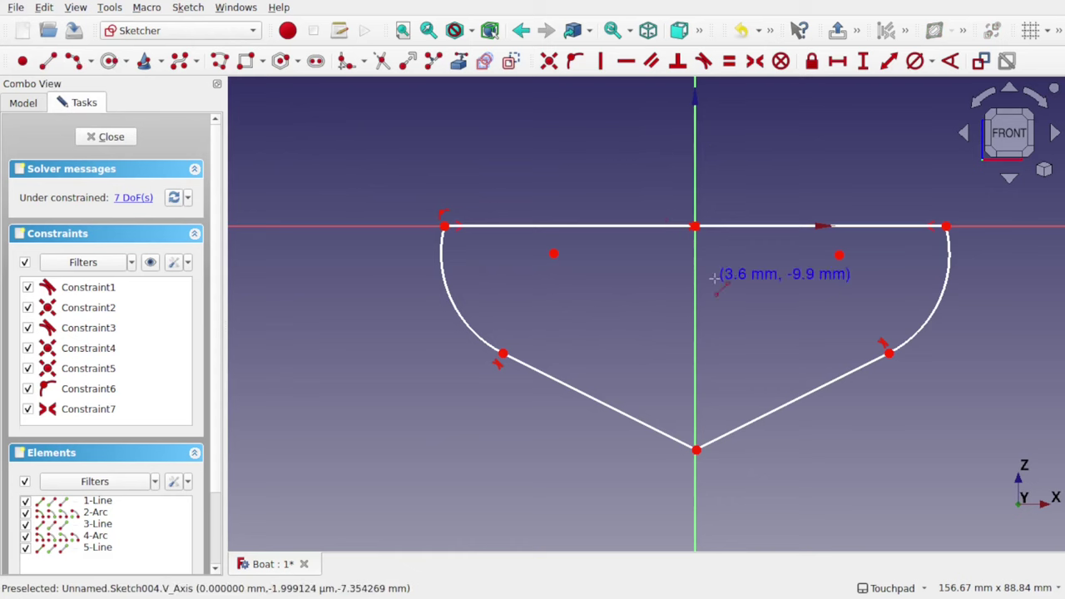
pyautogui.click(670, 254)
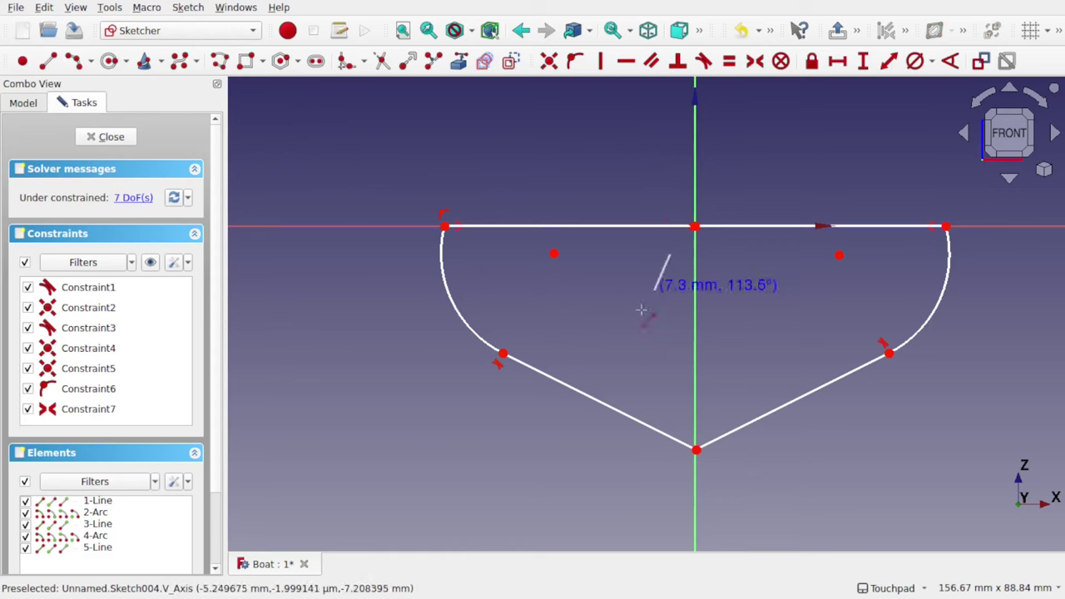
pyautogui.click(626, 386)
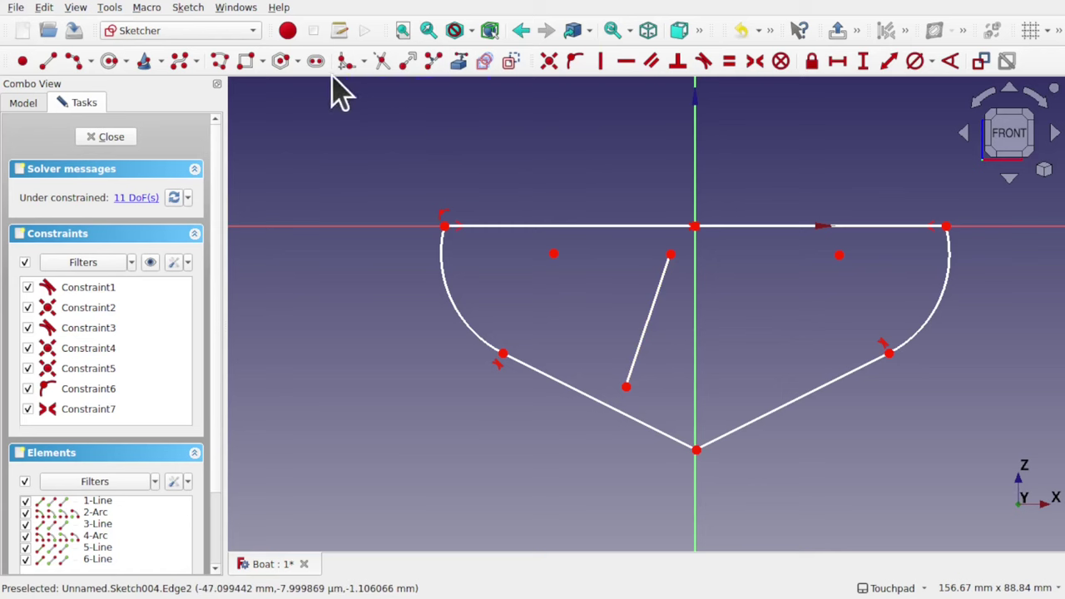
# Close the four-sided window with a polyline along the bottom and vertical side, then box-select it
pyautogui.click(221, 63)
pyautogui.click(626, 387)
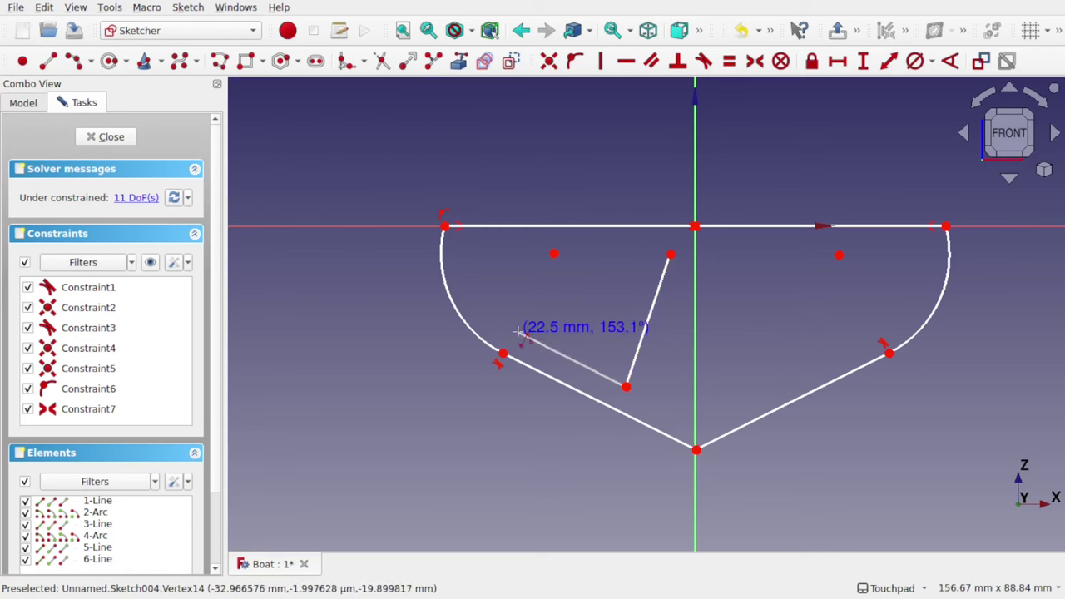
pyautogui.click(514, 335)
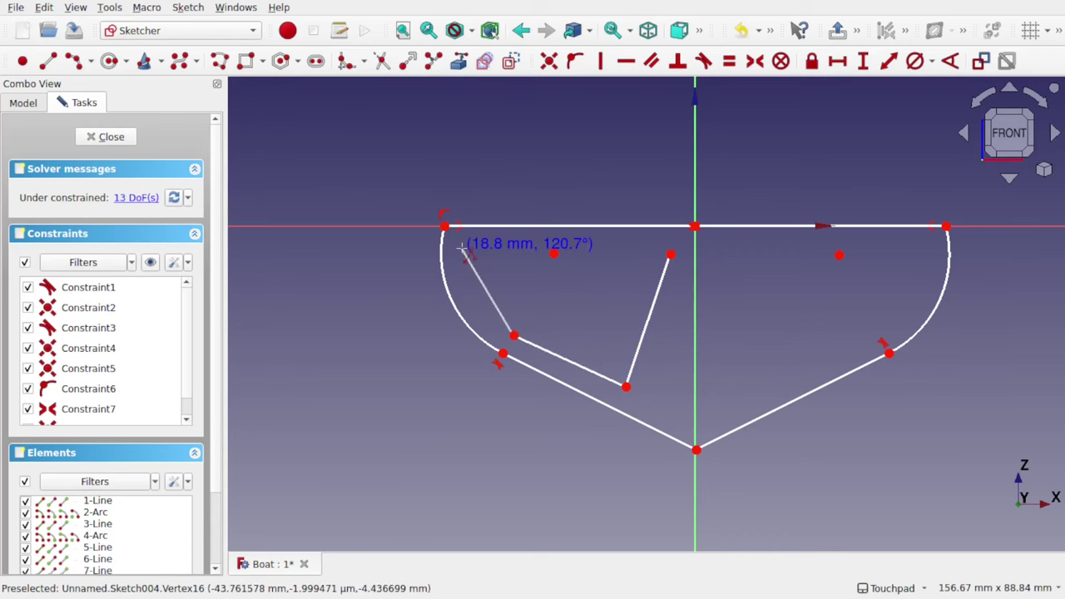
pyautogui.click(513, 249)
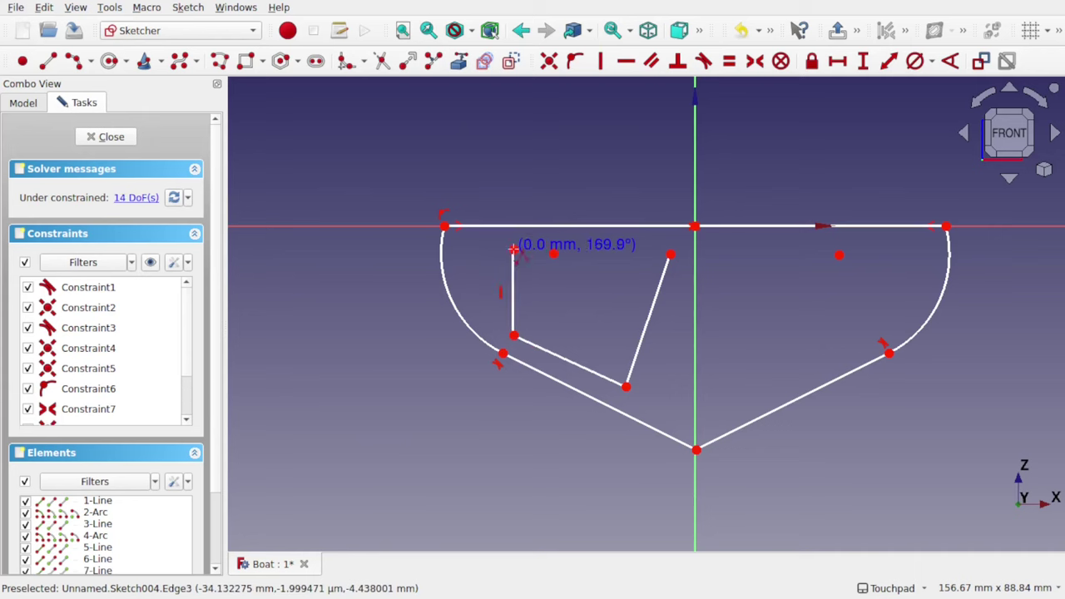
pyautogui.click(671, 252)
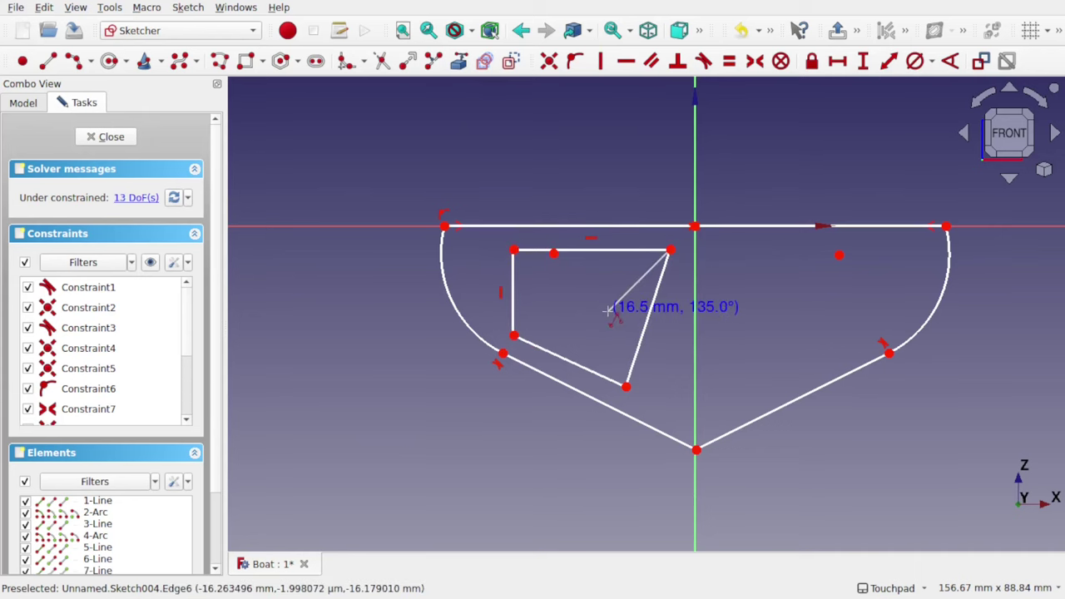
pyautogui.press('Escape')
pyautogui.press('Escape')
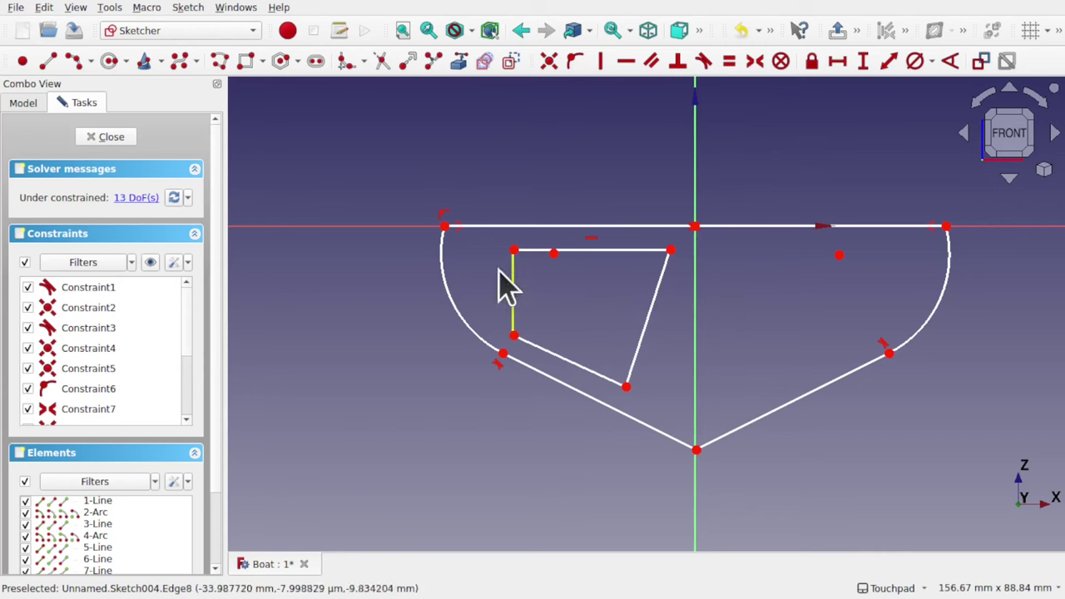
pyautogui.click(479, 228)
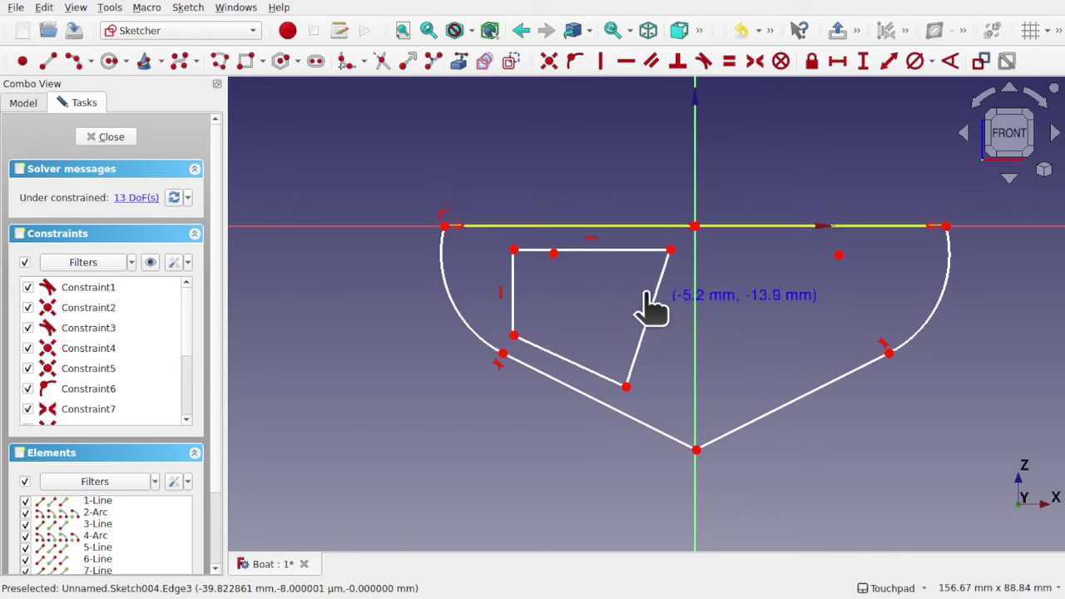
pyautogui.press('Escape')
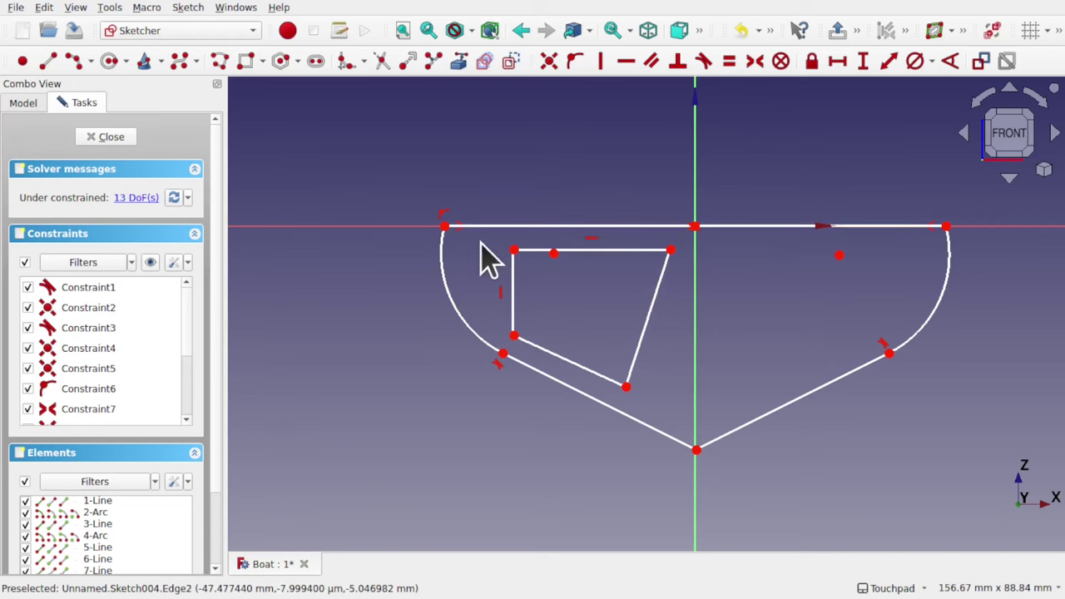
pyautogui.moveTo(480, 242); pyautogui.dragTo(676, 408)
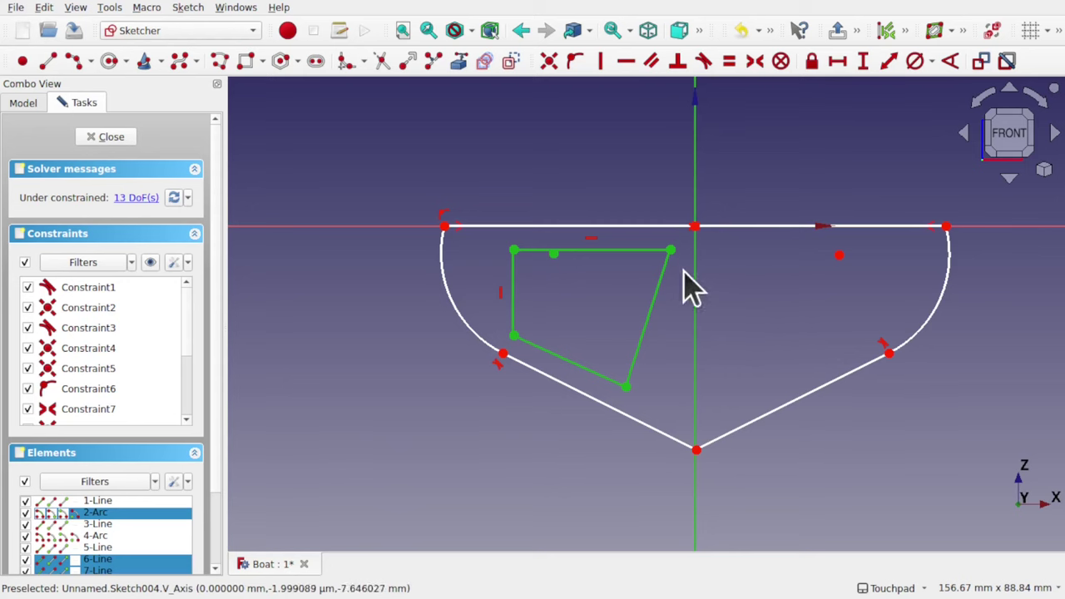
# Mirror the window across the vertical axis with Sketcher Symmetry and close the sketch
pyautogui.click(189, 7)
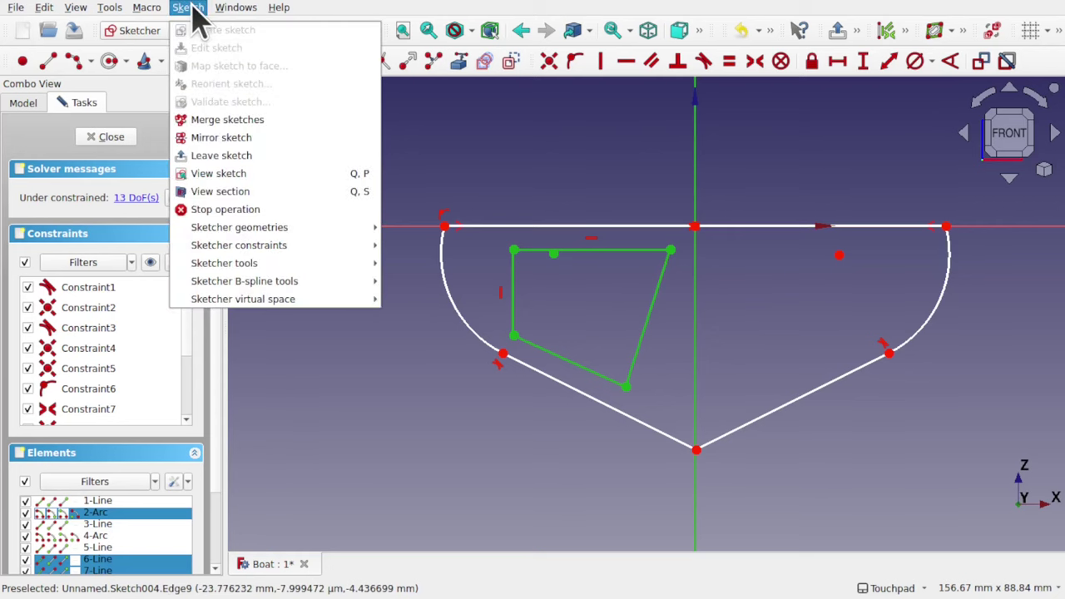
pyautogui.moveTo(295, 261)
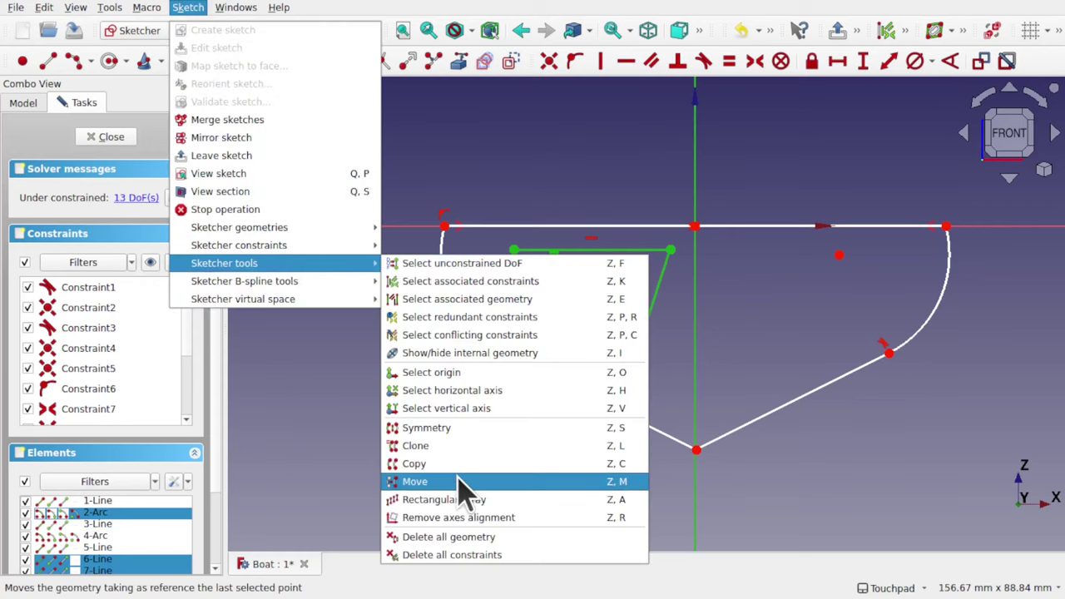
pyautogui.click(426, 428)
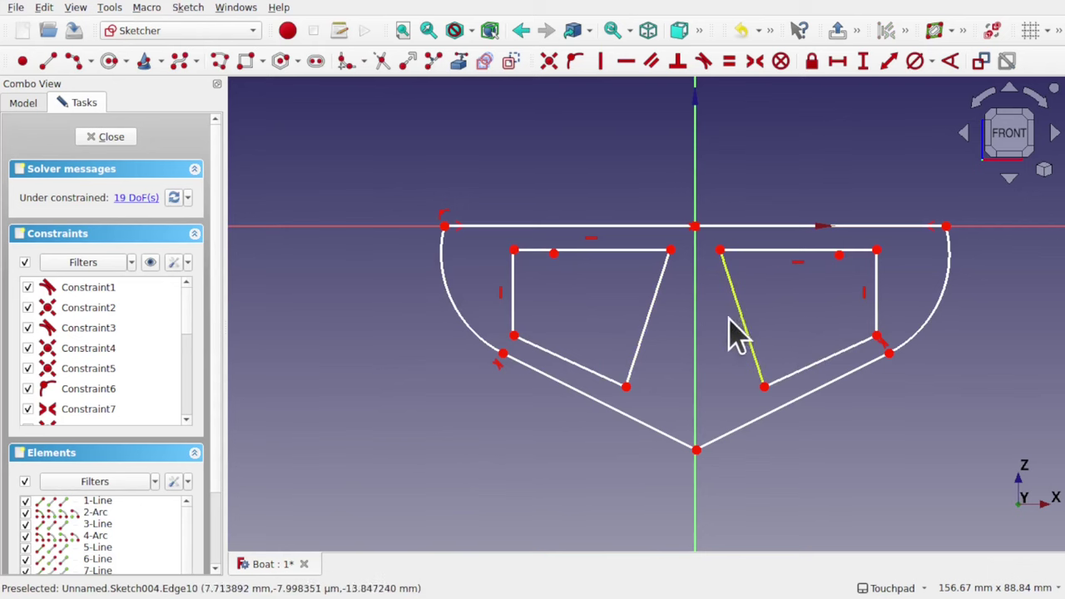
pyautogui.click(106, 138)
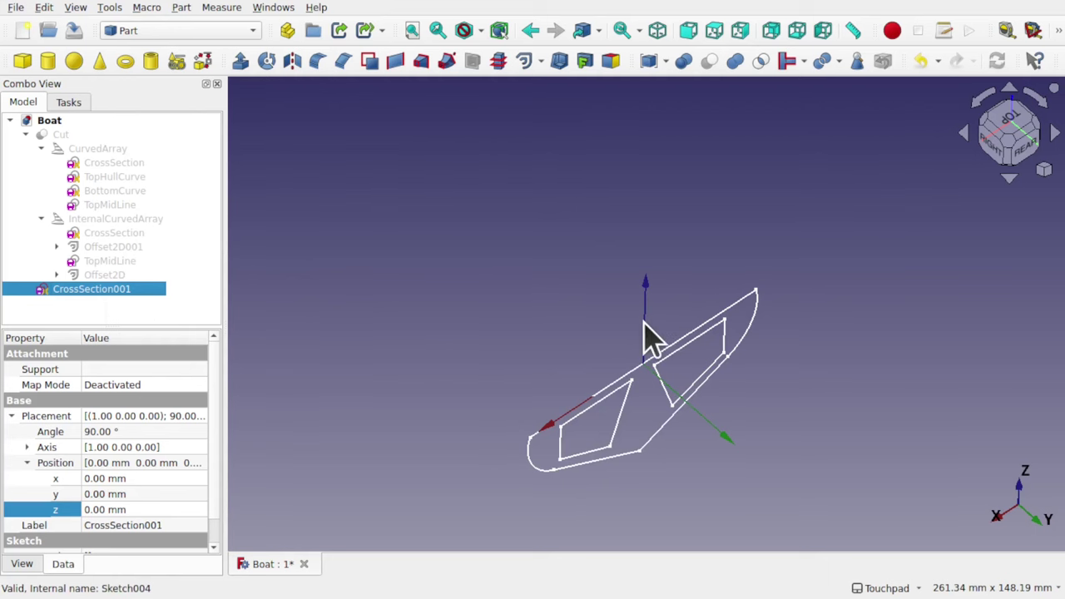
# Build a Face from CrossSection001 with Part > Make face from wires and inspect it
pyautogui.moveTo(730, 423)
pyautogui.keyDown('alt'); pyautogui.mouseDown()
pyautogui.moveTo(663, 326)
pyautogui.moveTo(737, 370)
pyautogui.moveTo(671, 398)
pyautogui.moveTo(676, 413)
pyautogui.mouseUp(); pyautogui.keyUp('alt')
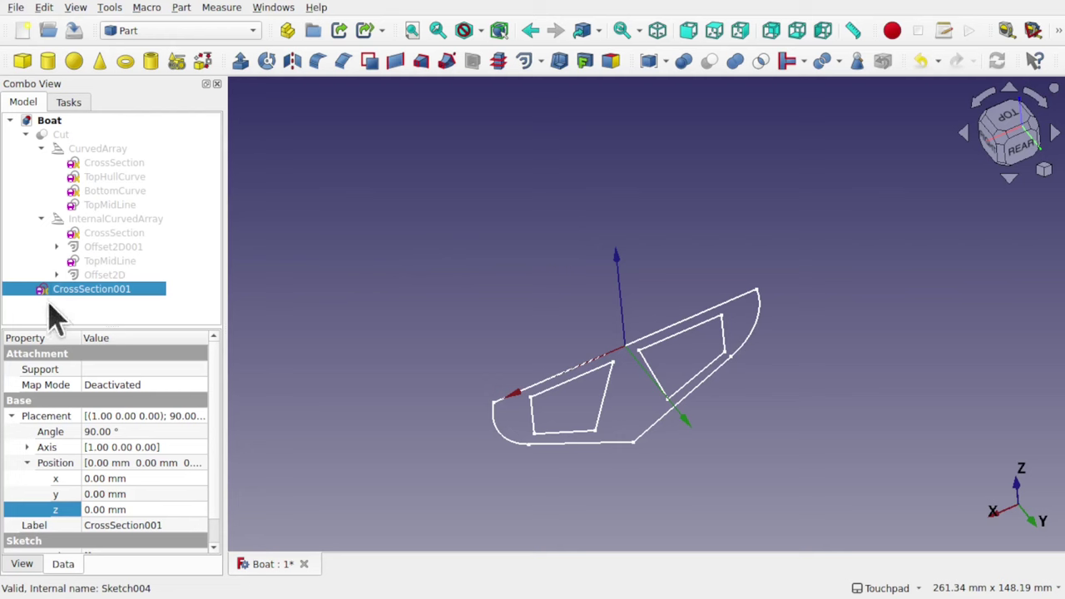
pyautogui.click(107, 291)
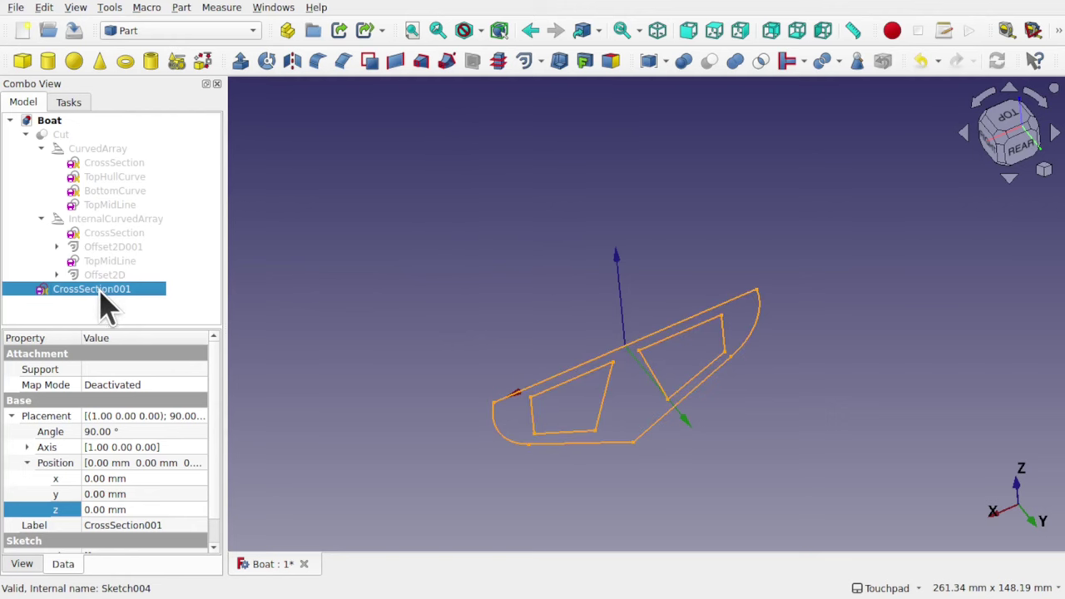
pyautogui.click(181, 8)
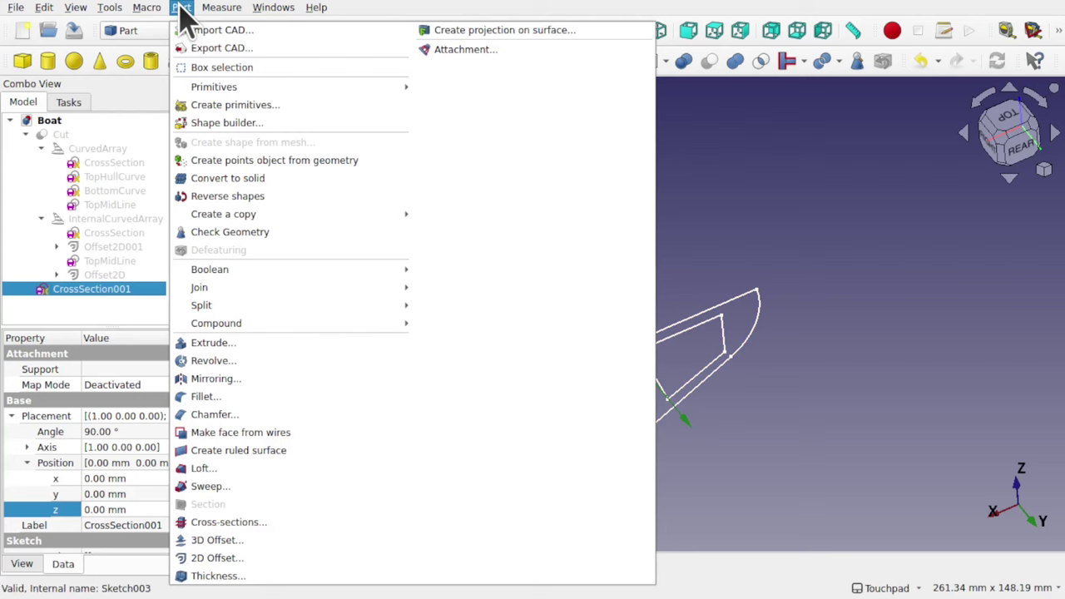
pyautogui.click(277, 432)
pyautogui.keyDown('alt'); pyautogui.moveTo(575, 375); pyautogui.dragTo(697, 348); pyautogui.keyUp('alt')
pyautogui.keyDown('alt'); pyautogui.moveTo(647, 375); pyautogui.dragTo(638, 336); pyautogui.keyUp('alt')
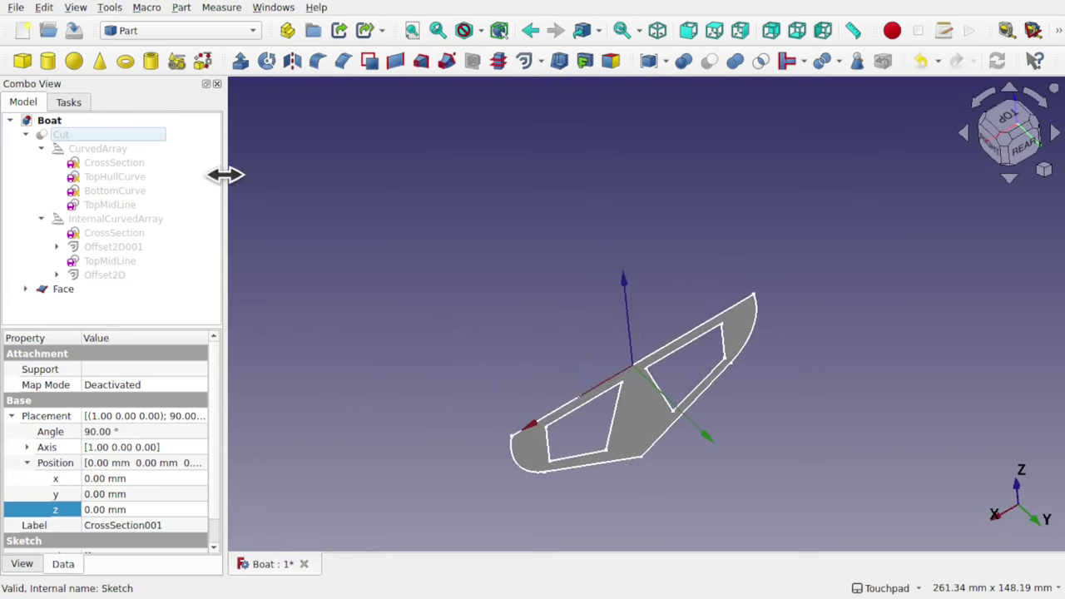
# Make Offset2D001, TopMidLine and Offset2D visible again around the two-window Face
pyautogui.click(116, 233)
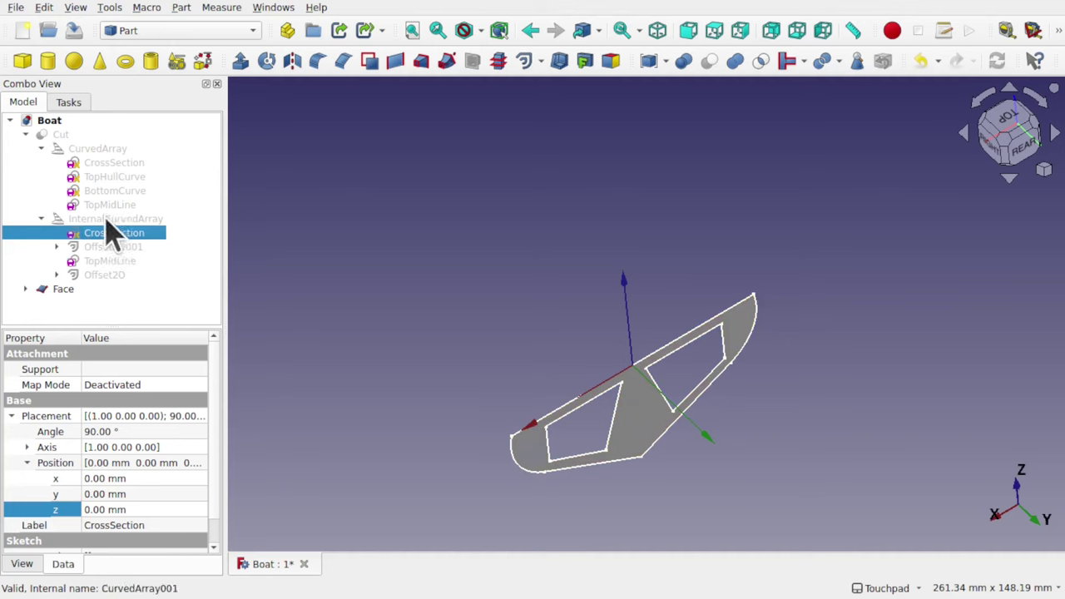
pyautogui.click(57, 218)
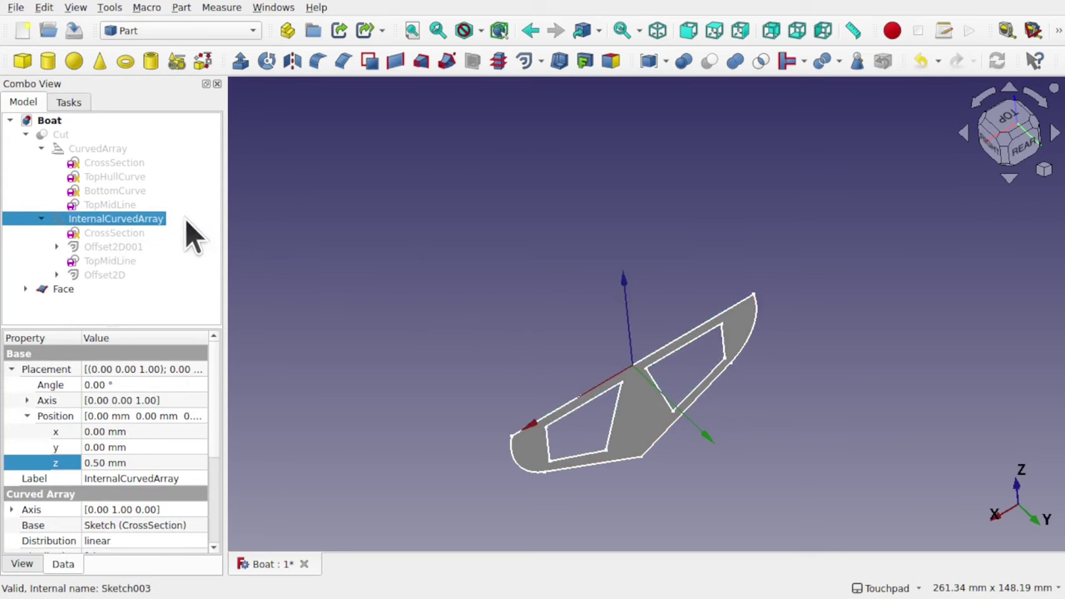
pyautogui.click(128, 248)
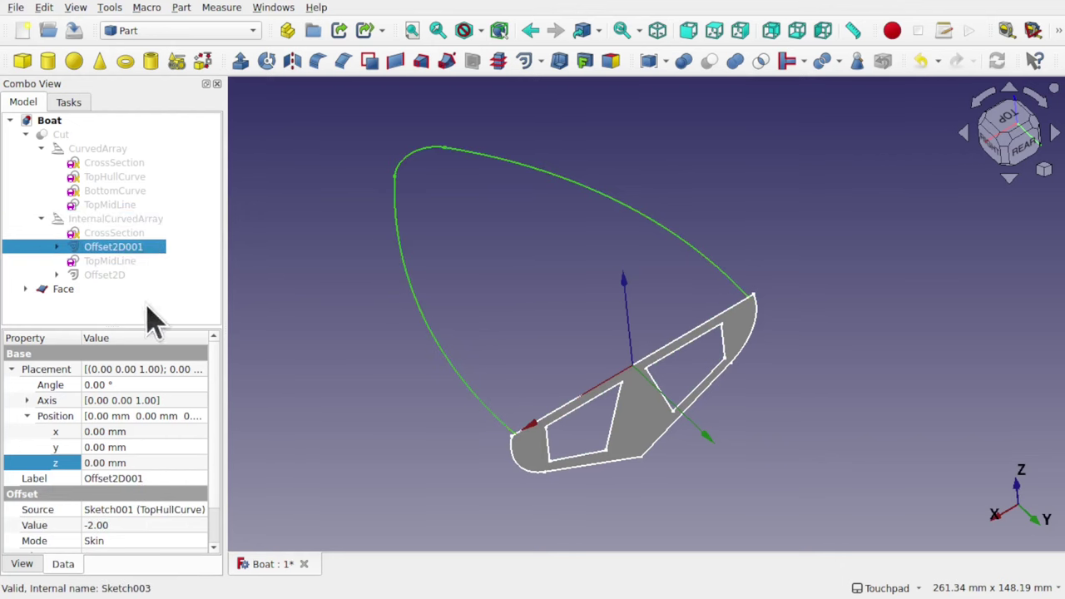
pyautogui.click(109, 262)
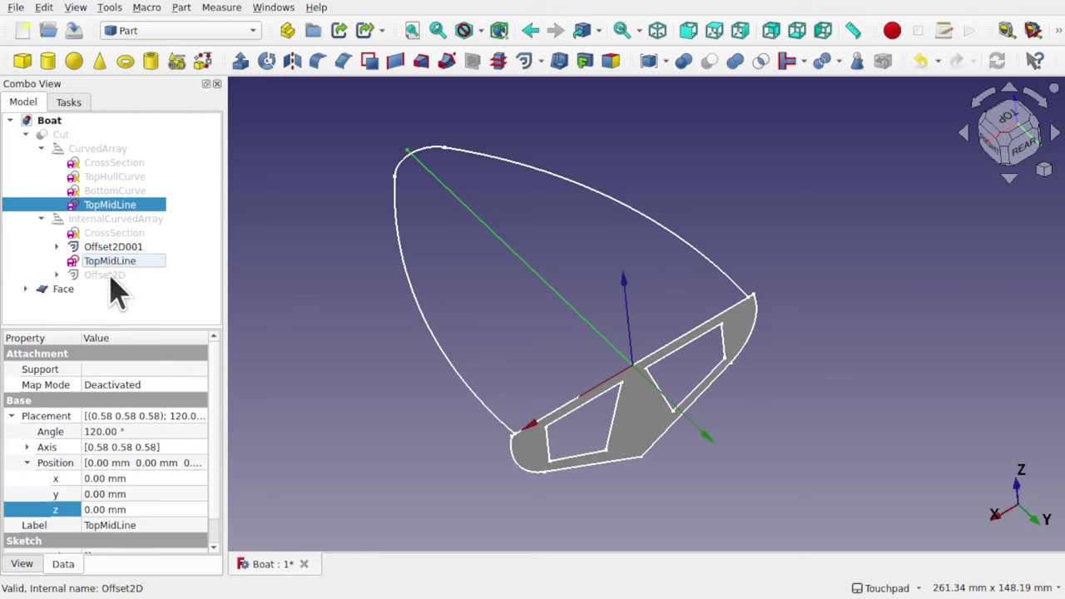
pyautogui.click(108, 275)
pyautogui.moveTo(564, 352); pyautogui.dragTo(553, 332)
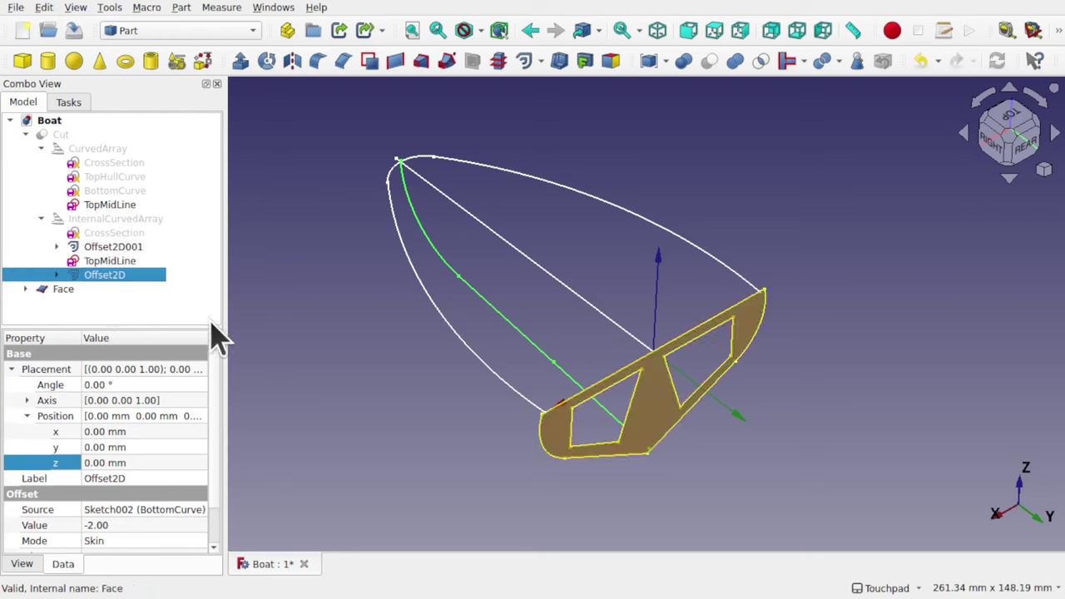
# Switch to the Curved Shapes workbench and clear the selection
pyautogui.click(167, 31)
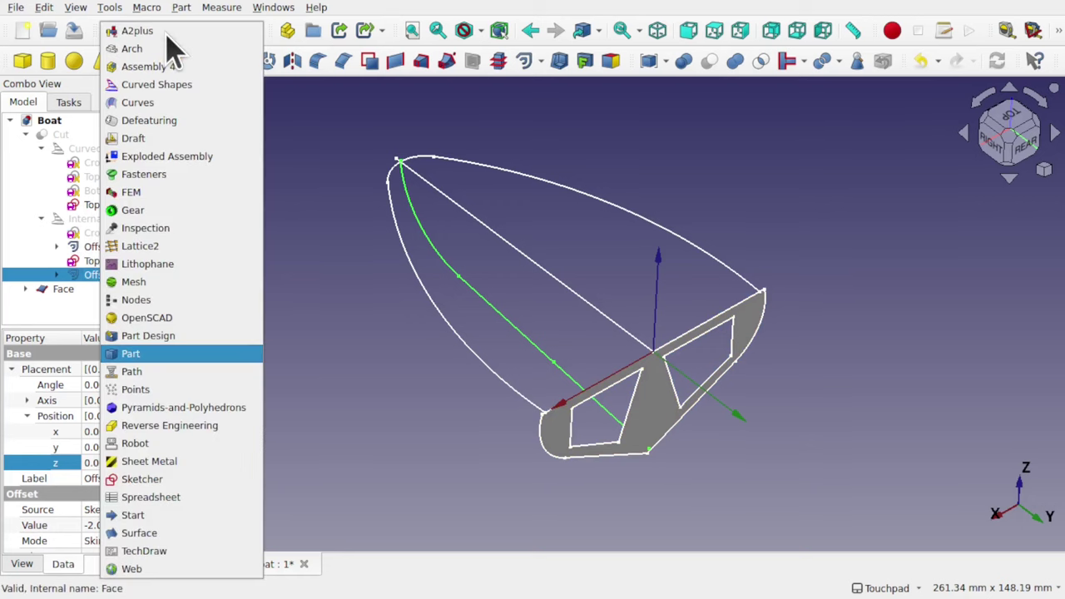
pyautogui.click(170, 85)
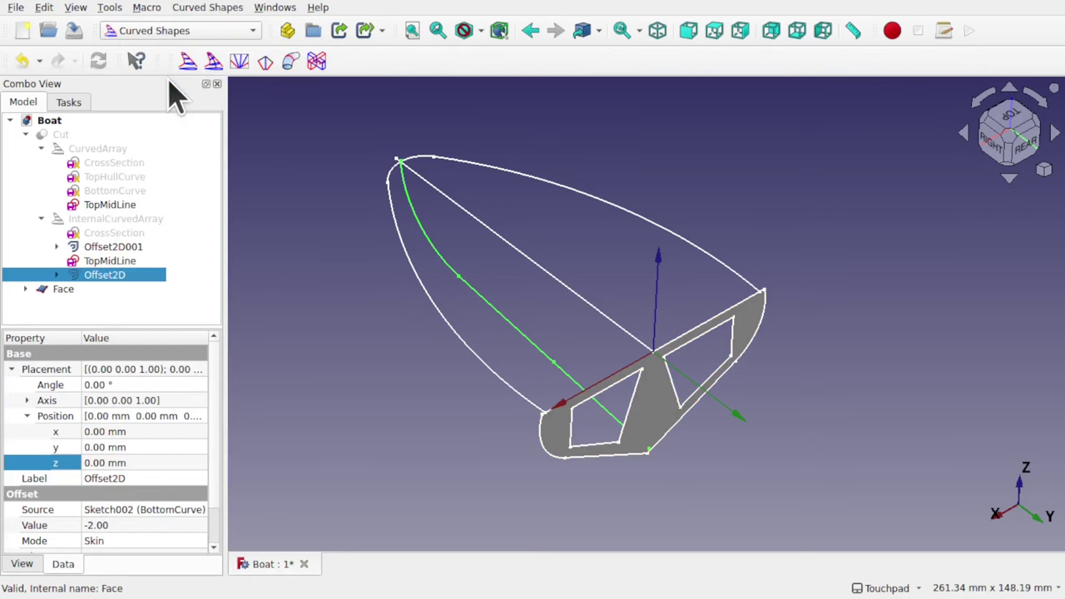
pyautogui.click(303, 267)
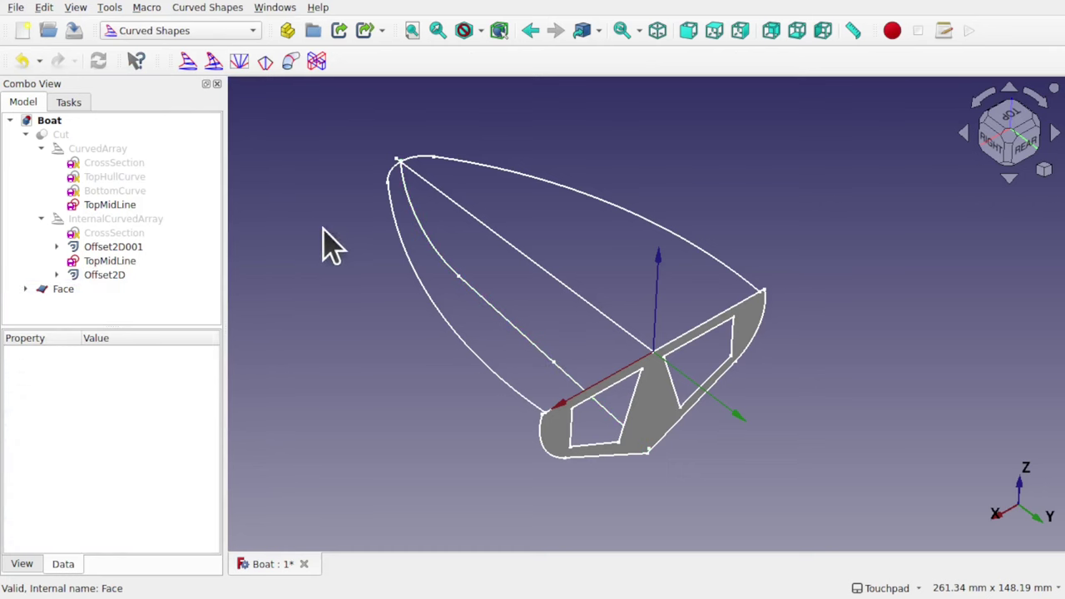
# Select Face, Offset2D001, TopMidLine and Offset2D, create a Curved Array, and inspect the bulkheads
pyautogui.click(66, 291)
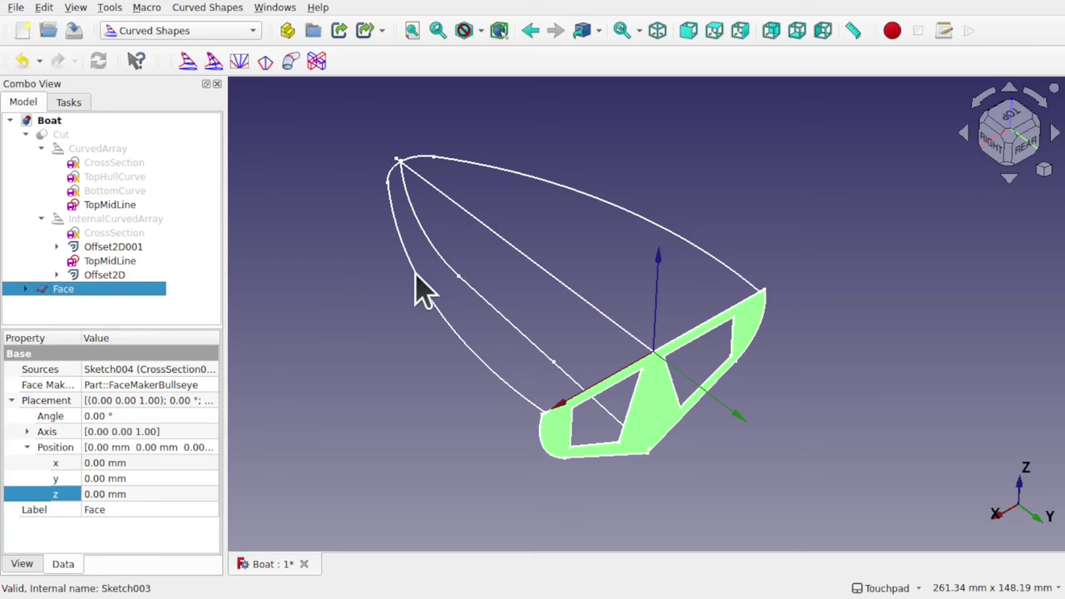
pyautogui.keyDown('ctrl'); pyautogui.click(129, 260); pyautogui.keyUp('ctrl')
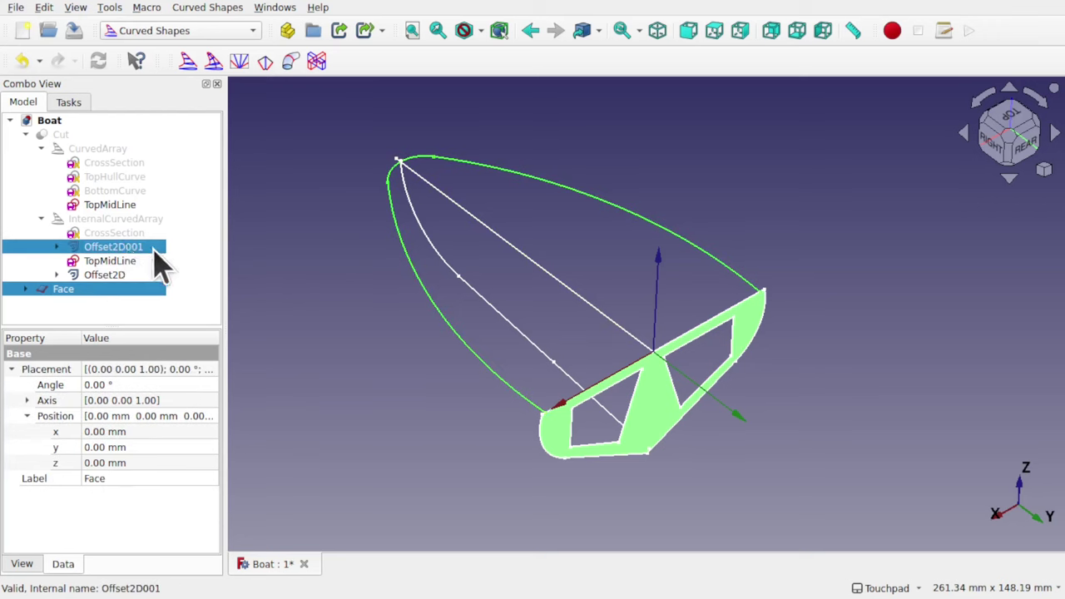
pyautogui.keyDown('ctrl'); pyautogui.click(108, 262); pyautogui.keyUp('ctrl')
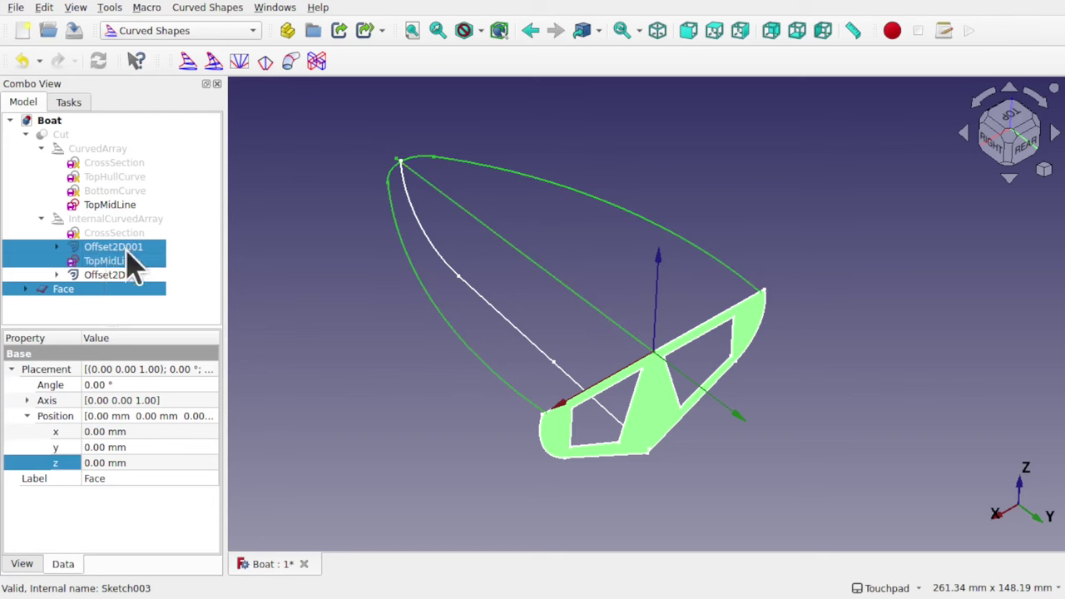
pyautogui.keyDown('ctrl'); pyautogui.click(112, 277); pyautogui.keyUp('ctrl')
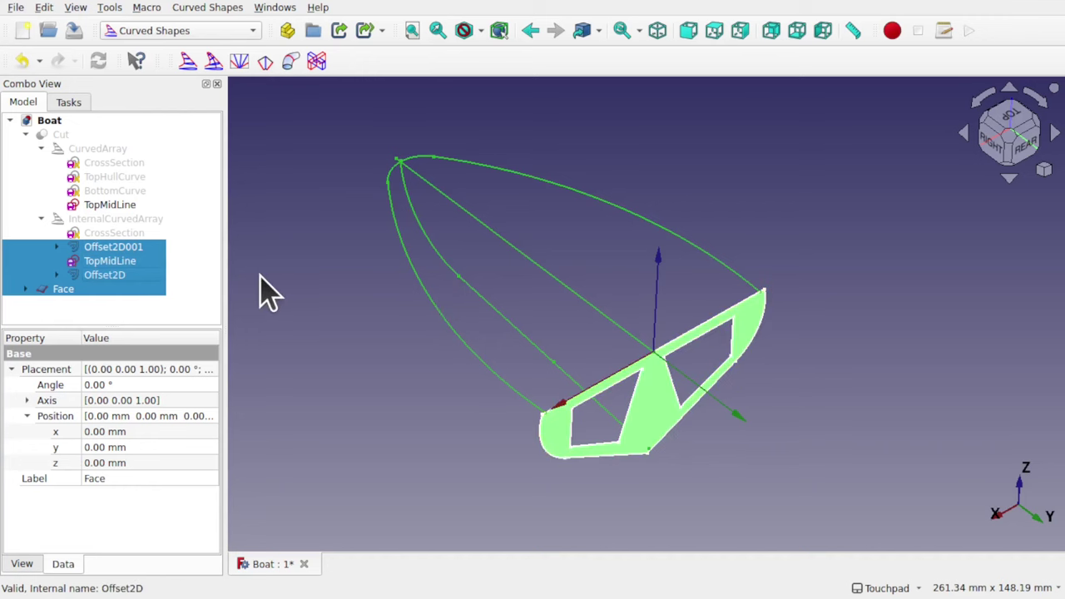
pyautogui.click(188, 63)
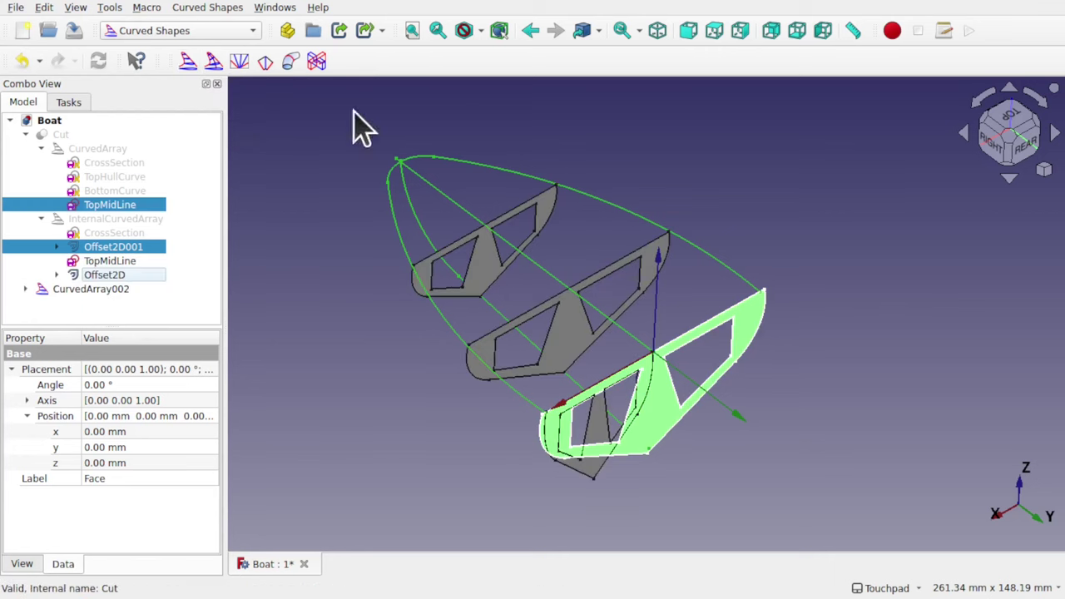
pyautogui.keyDown('alt'); pyautogui.moveTo(578, 321); pyautogui.dragTo(632, 483); pyautogui.keyUp('alt')
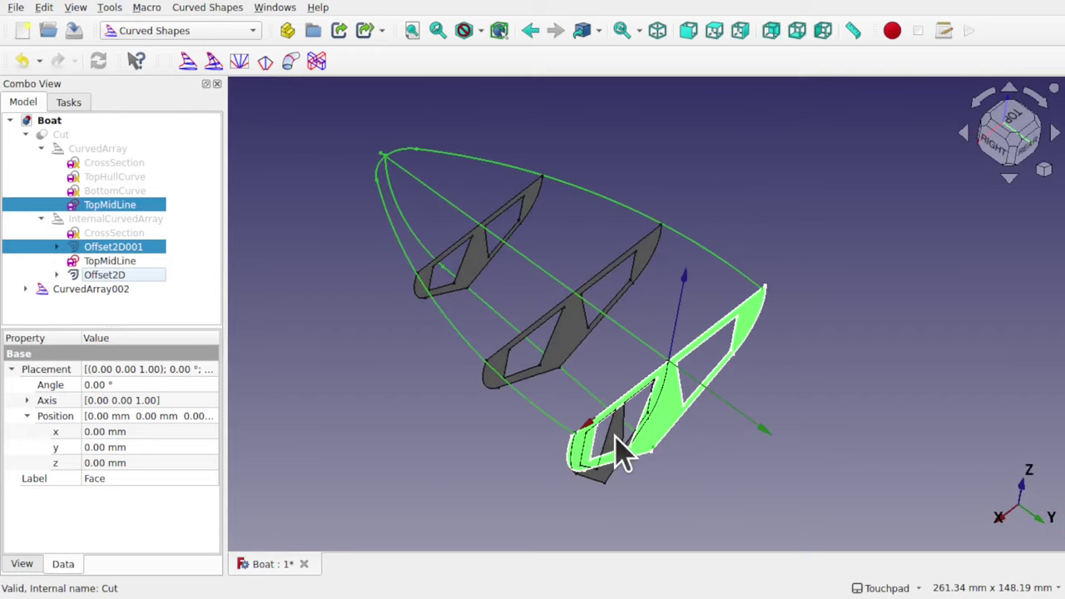
pyautogui.keyDown('alt'); pyautogui.moveTo(646, 441); pyautogui.dragTo(573, 392); pyautogui.keyUp('alt')
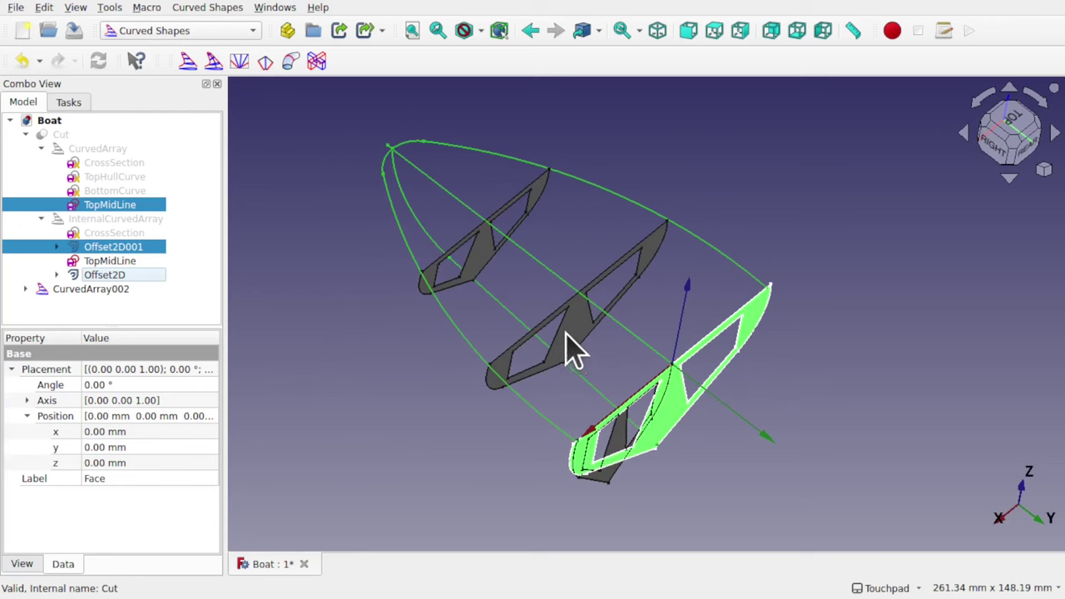
# Select CurvedArray002 and set its Items count to 3
pyautogui.click(110, 291)
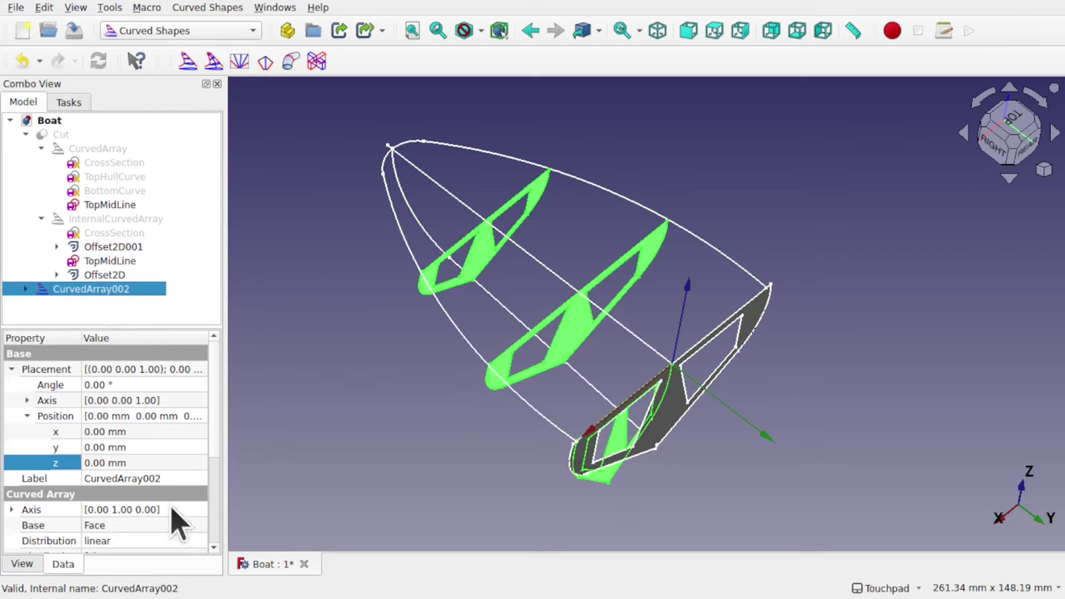
pyautogui.scroll(-3, 216, 474)
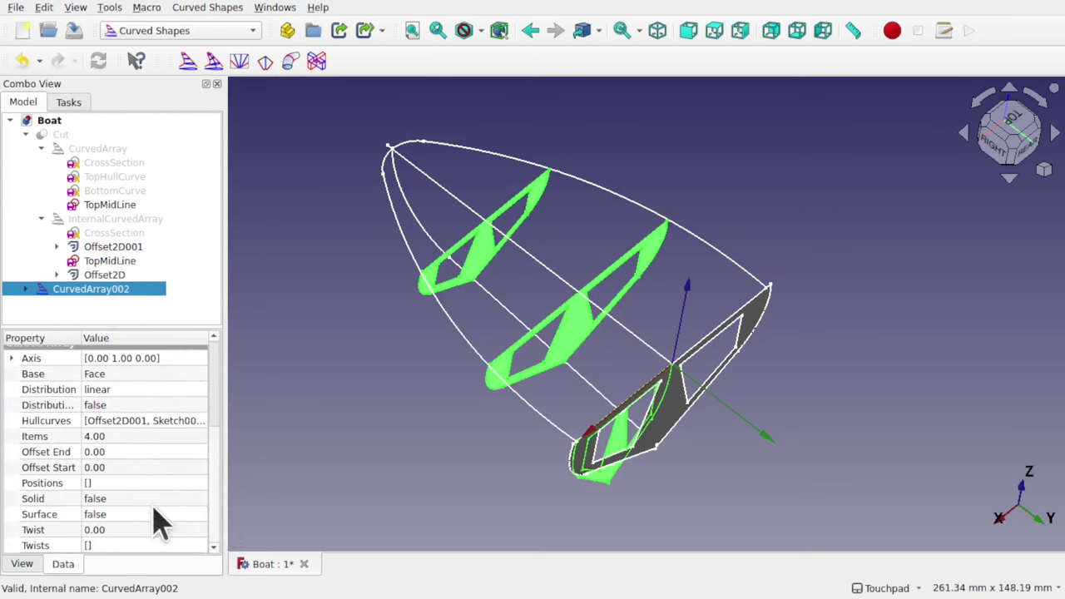
pyautogui.click(129, 453)
pyautogui.click(129, 453)
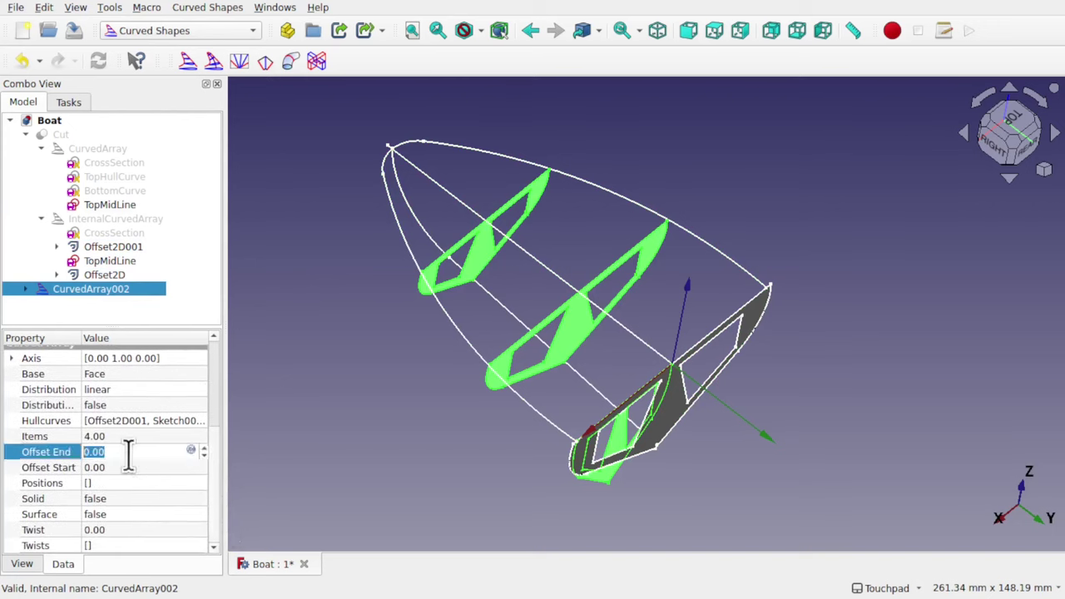
pyautogui.write('1')
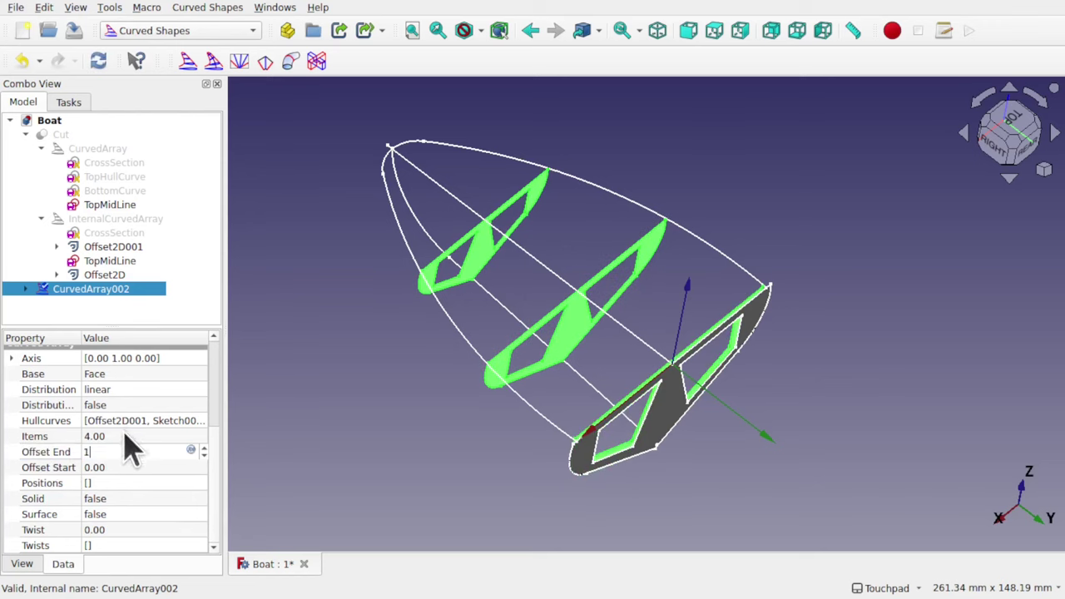
pyautogui.click(125, 436)
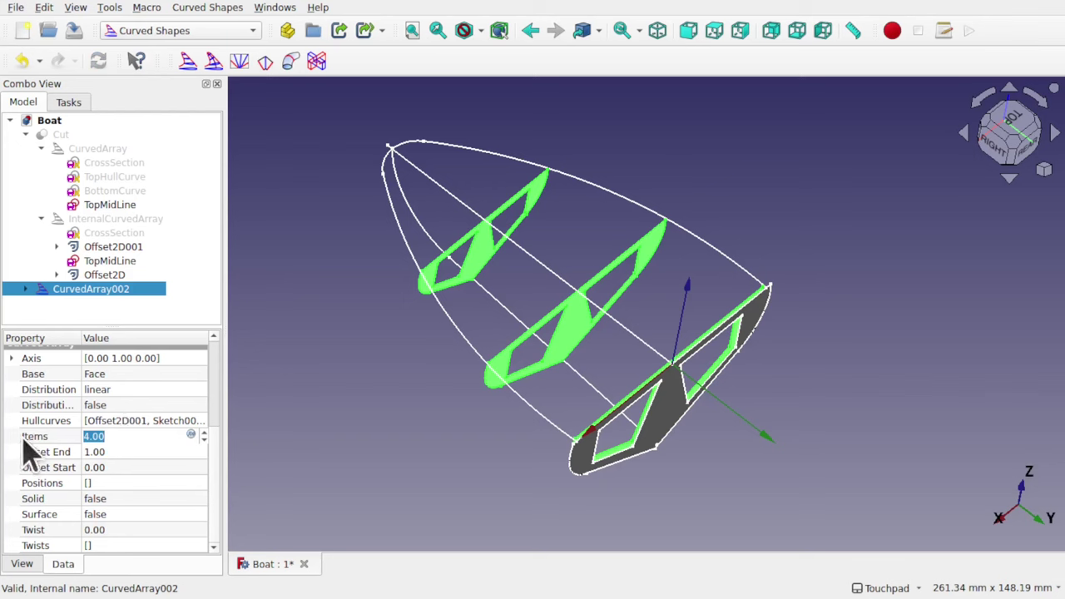
pyautogui.write('3')
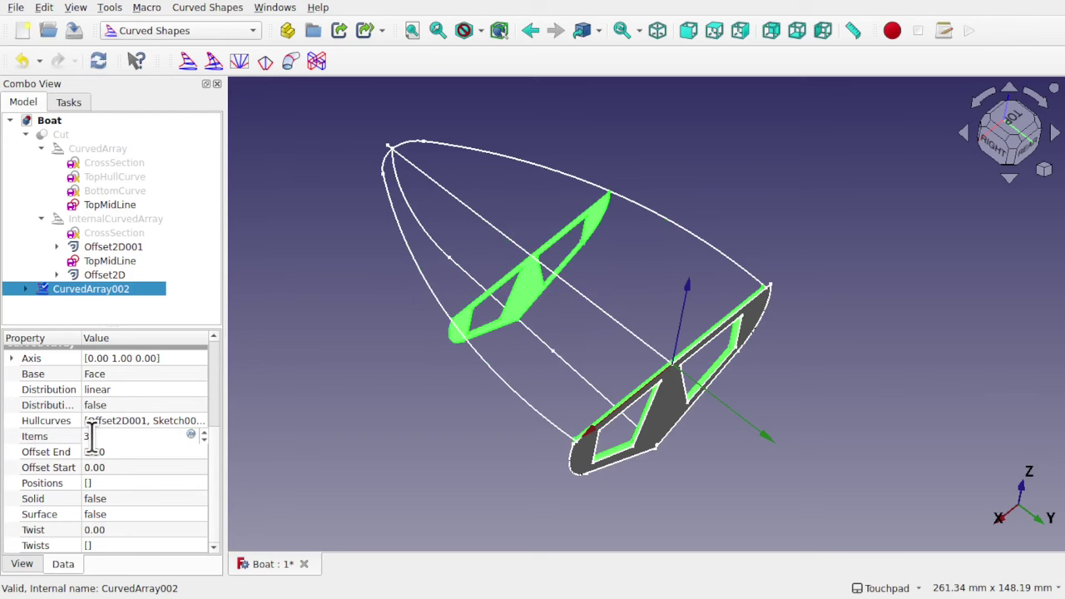
pyautogui.click(122, 451)
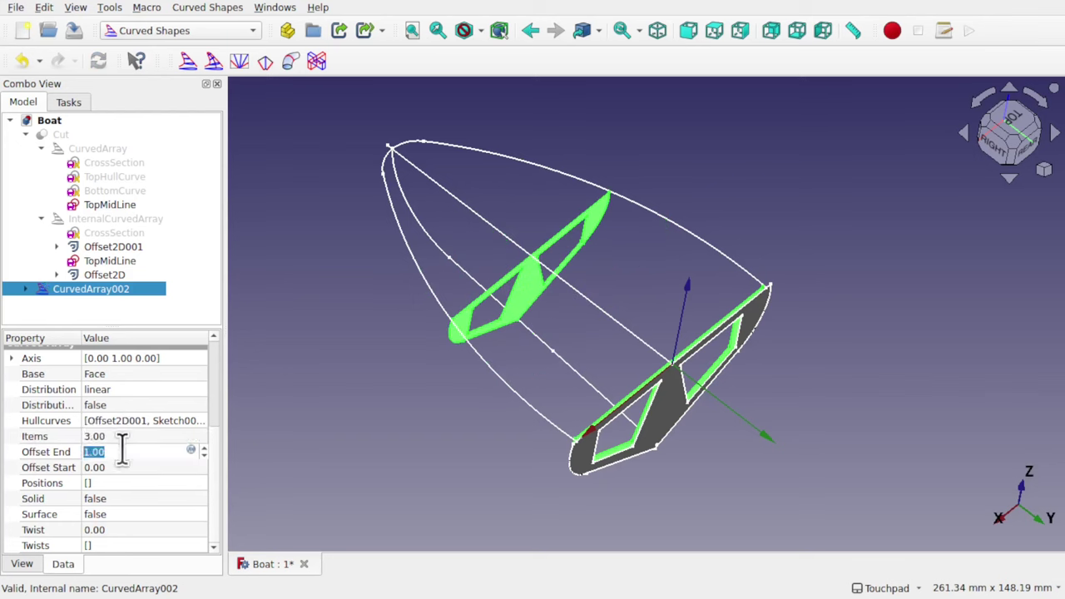
pyautogui.write('20')
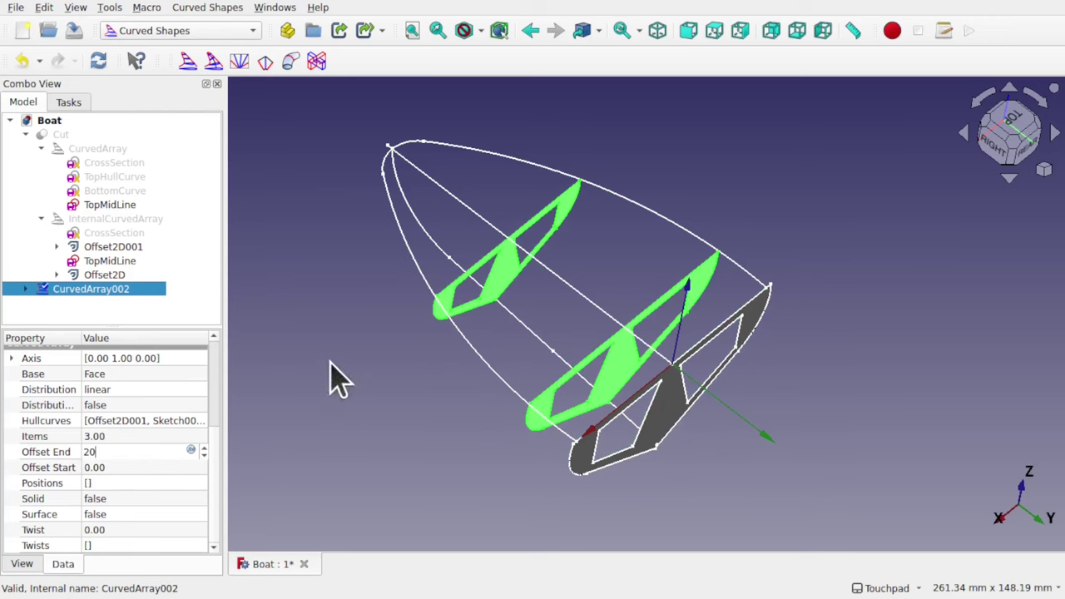
# Set Offset Start to 25 and Offset End to 30, then deselect the array
pyautogui.click(124, 467)
pyautogui.write('20')
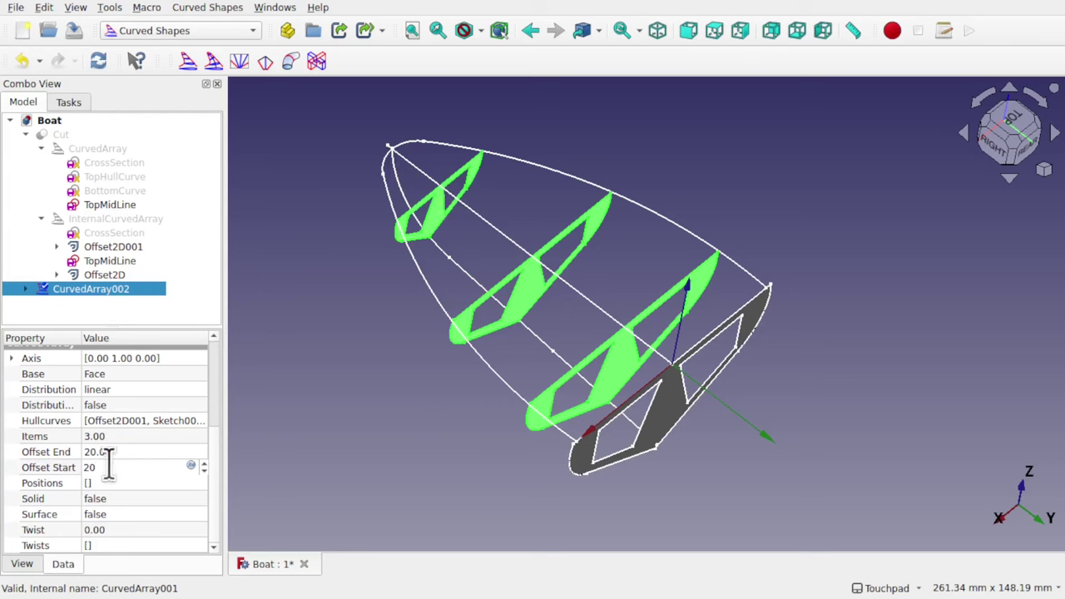
pyautogui.press('BackSpace')
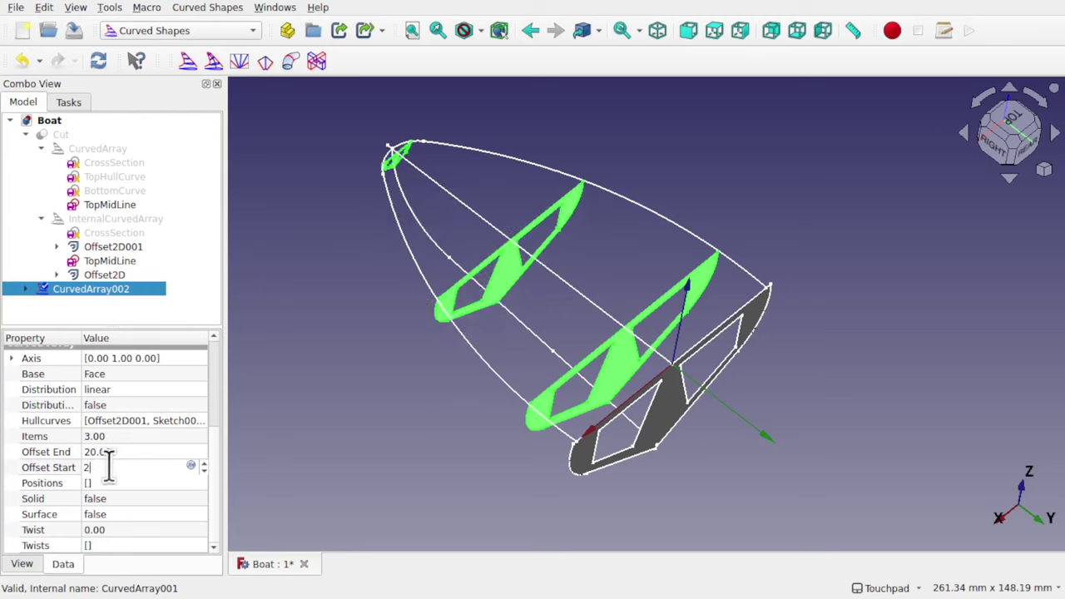
pyautogui.write('5')
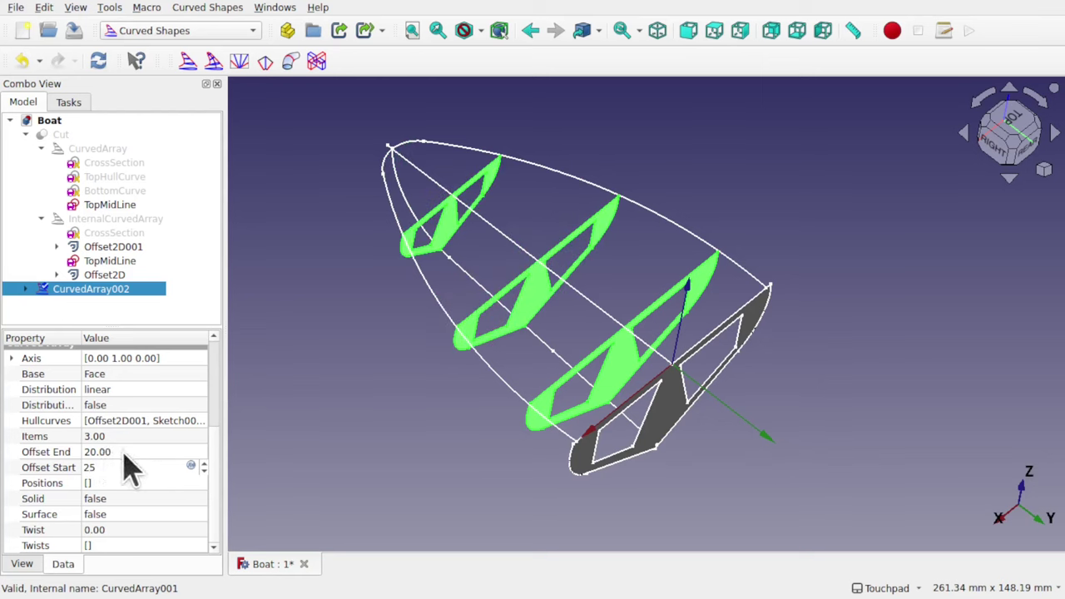
pyautogui.click(124, 451)
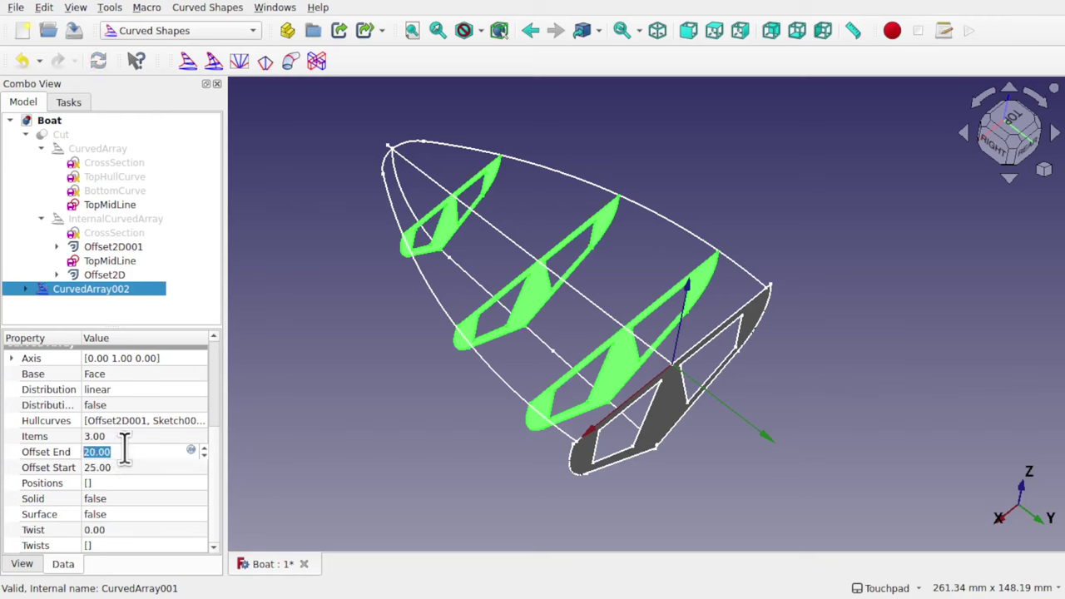
pyautogui.write('25')
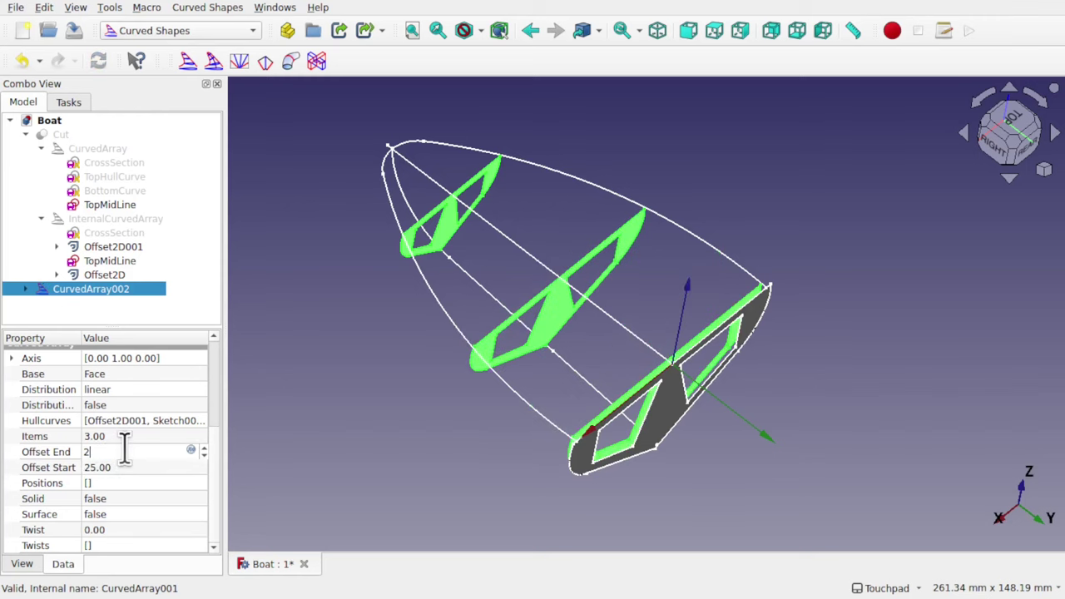
pyautogui.press('BackSpace')
pyautogui.press('BackSpace')
pyautogui.write('35')
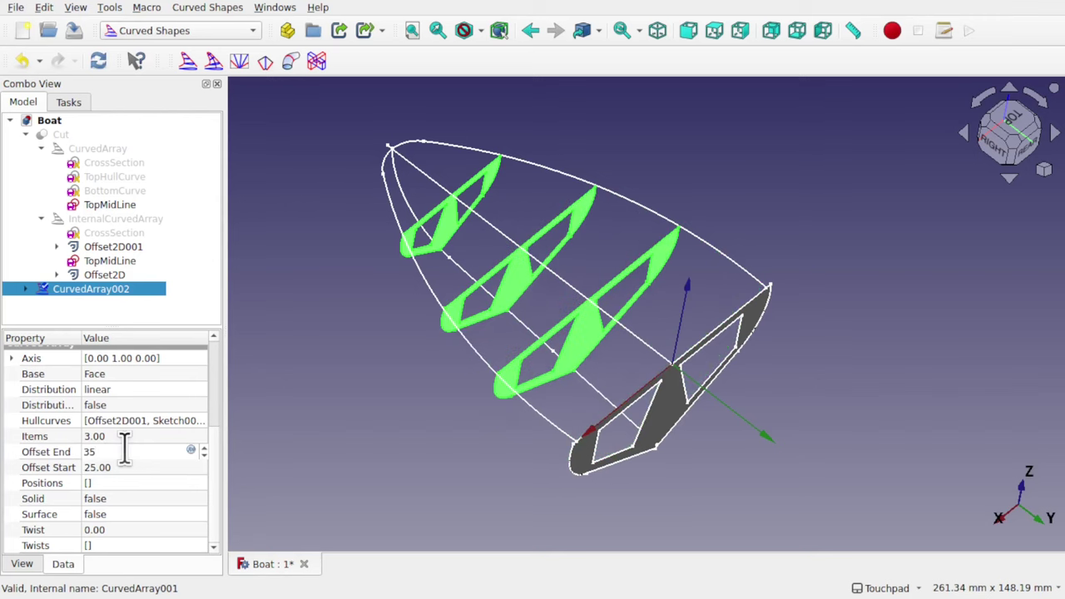
pyautogui.press('BackSpace')
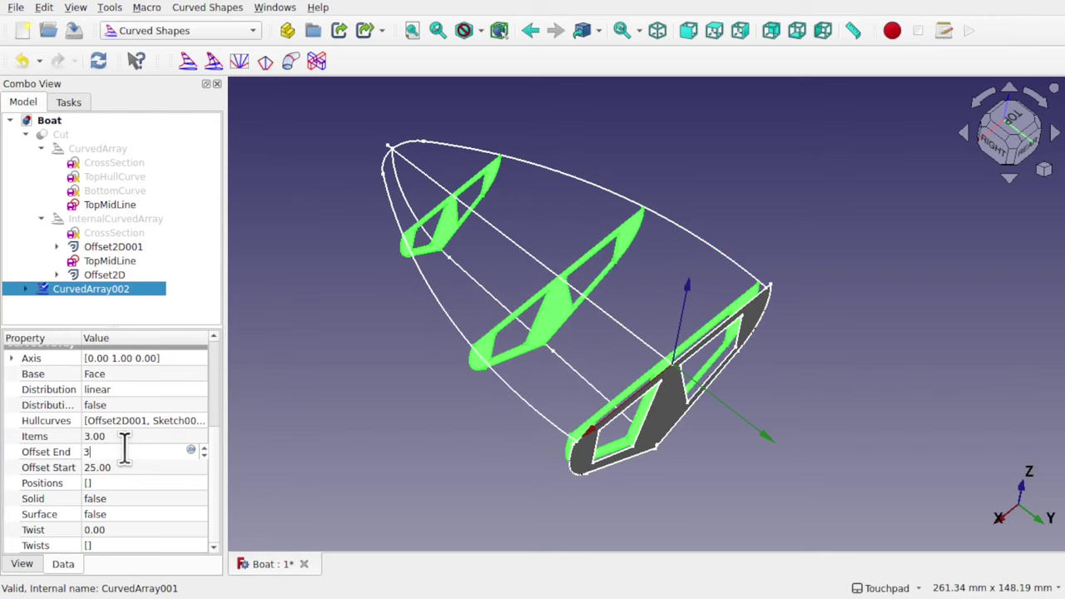
pyautogui.write('2')
pyautogui.press('BackSpace')
pyautogui.write('0')
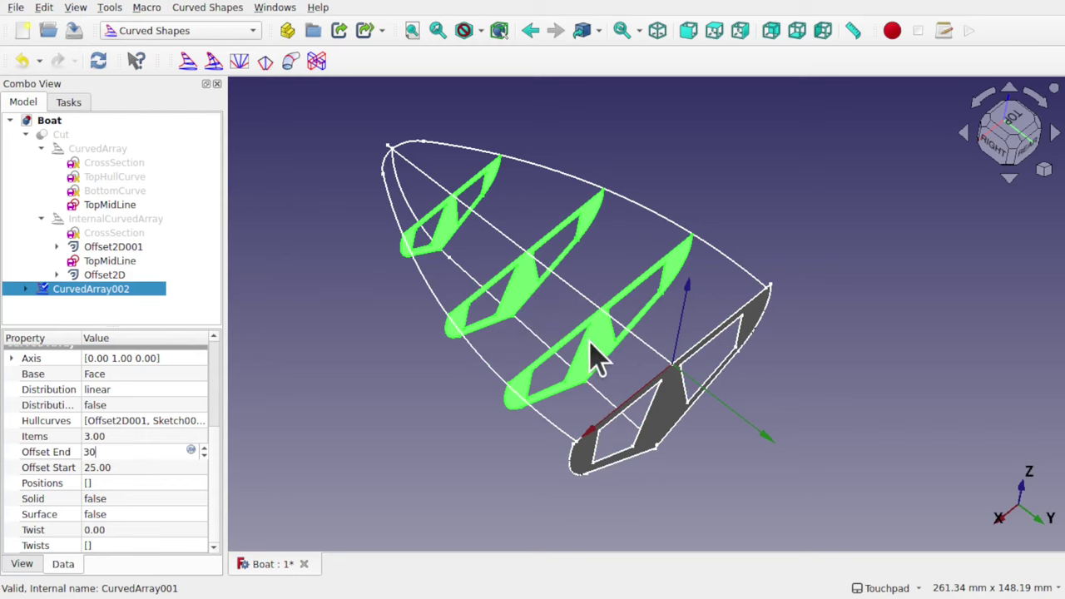
pyautogui.click(719, 452)
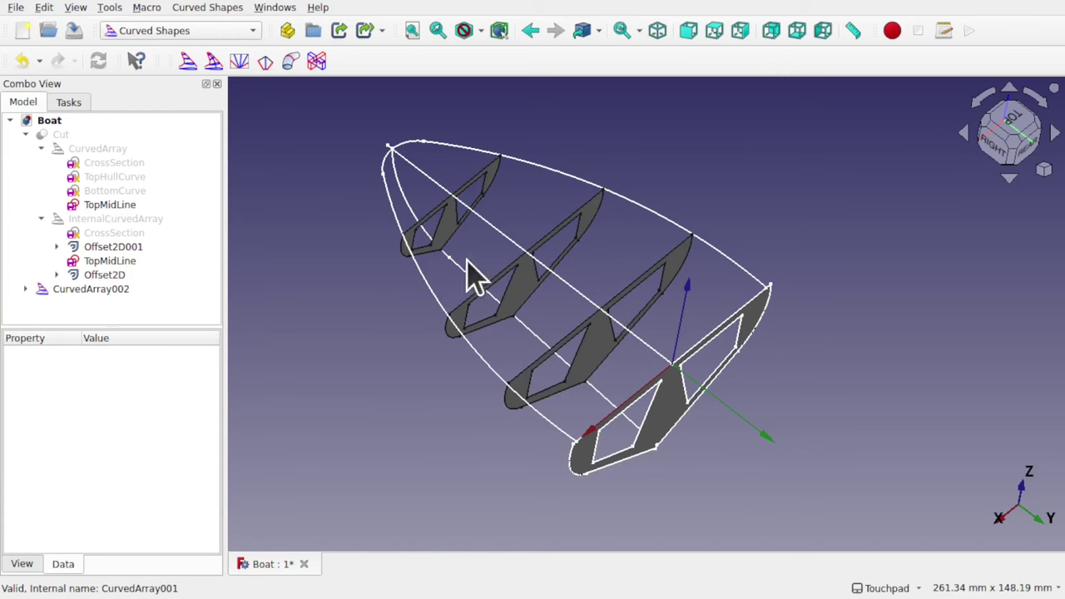
# Hide the original bulkhead face and the CrossSection001 outline
pyautogui.click(678, 413)
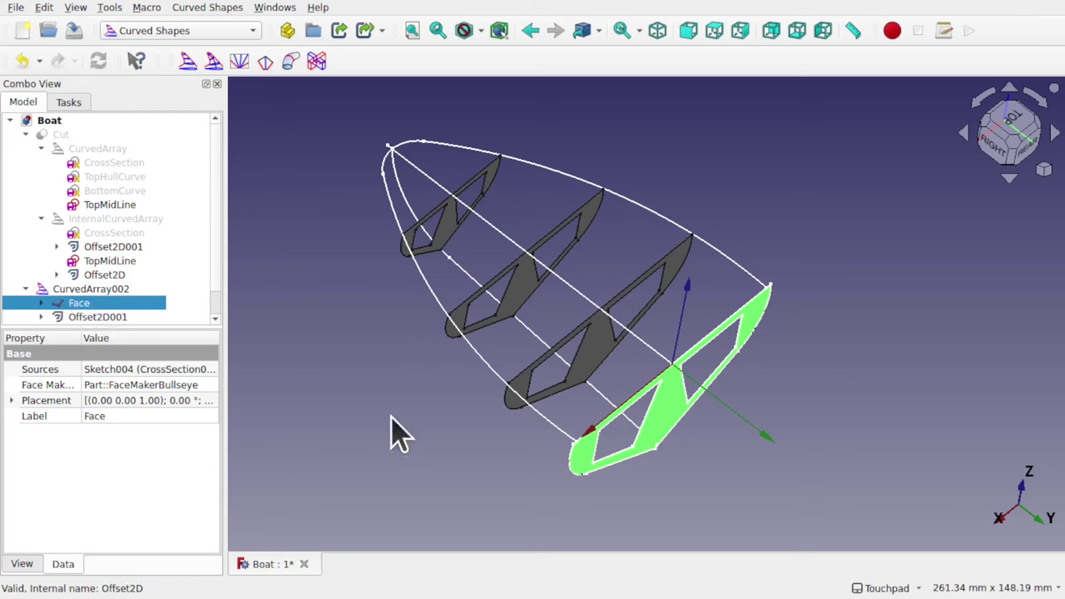
pyautogui.press('space')
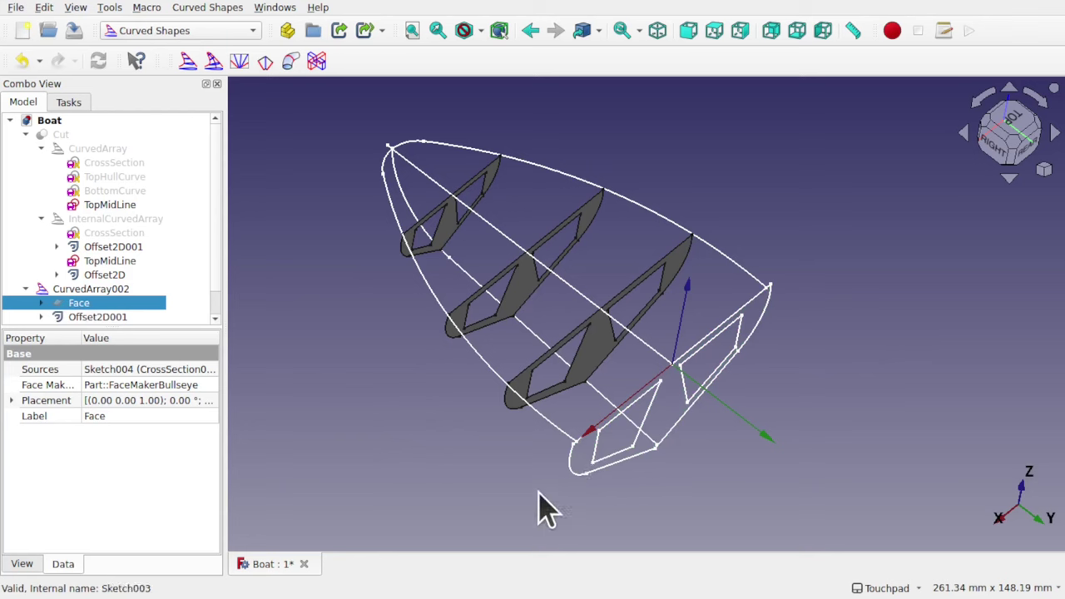
pyautogui.click(573, 473)
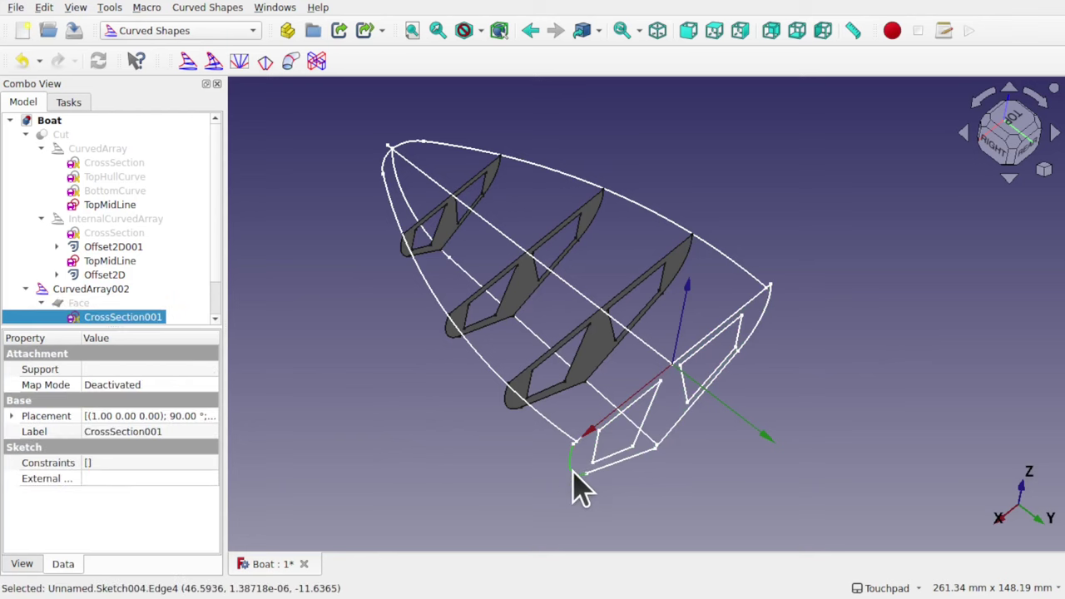
pyautogui.press('space')
# Hide both offset hull curves and TopMidLine, then select the bulkhead array
pyautogui.click(554, 427)
pyautogui.press('space')
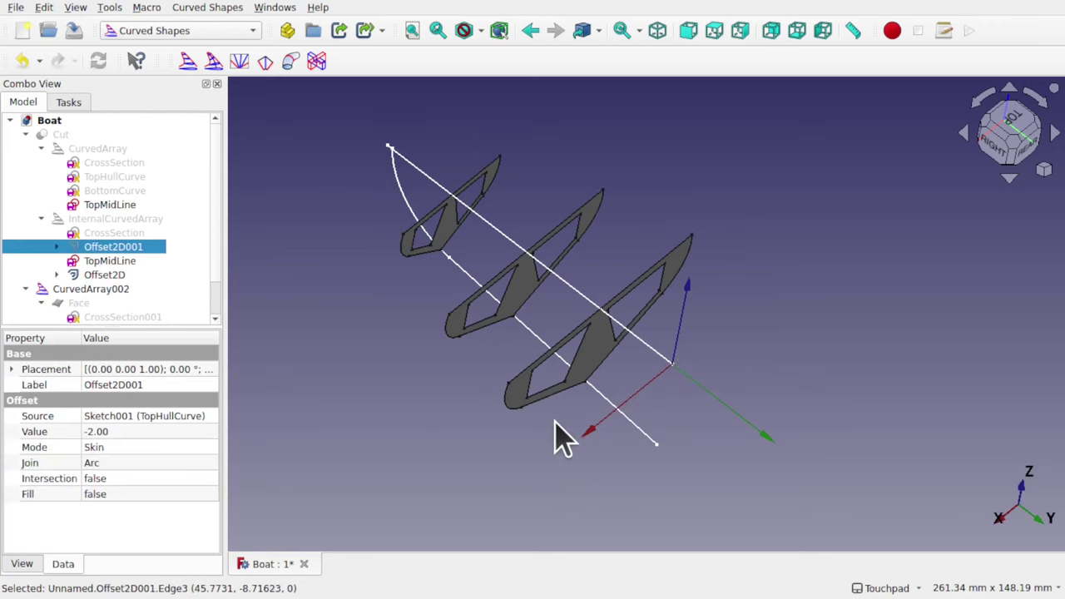
pyautogui.click(647, 431)
pyautogui.press('space')
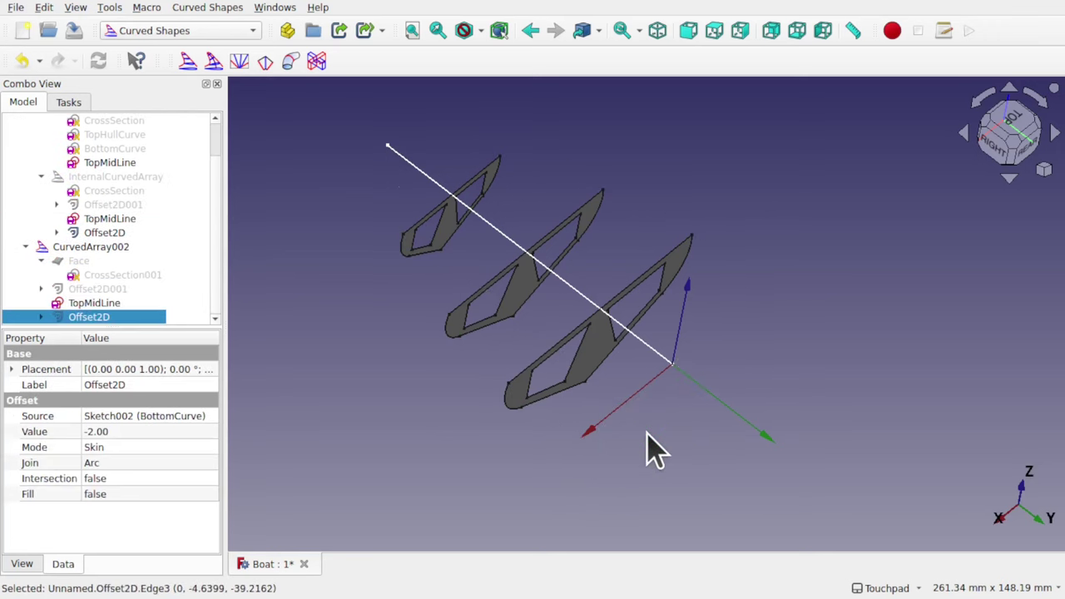
pyautogui.click(639, 338)
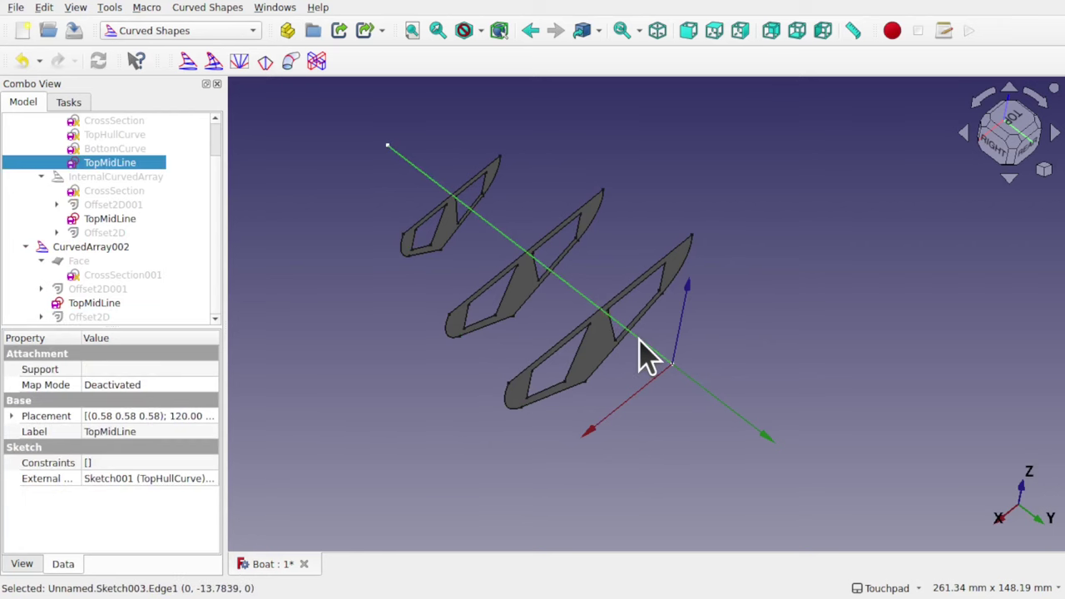
pyautogui.press('space')
pyautogui.click(413, 396)
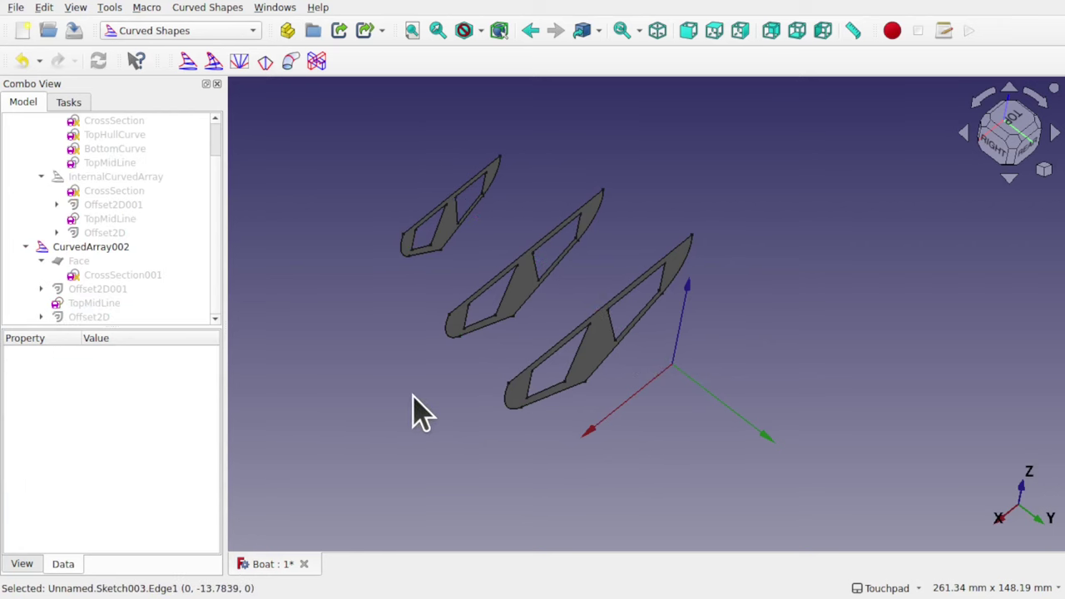
pyautogui.click(524, 308)
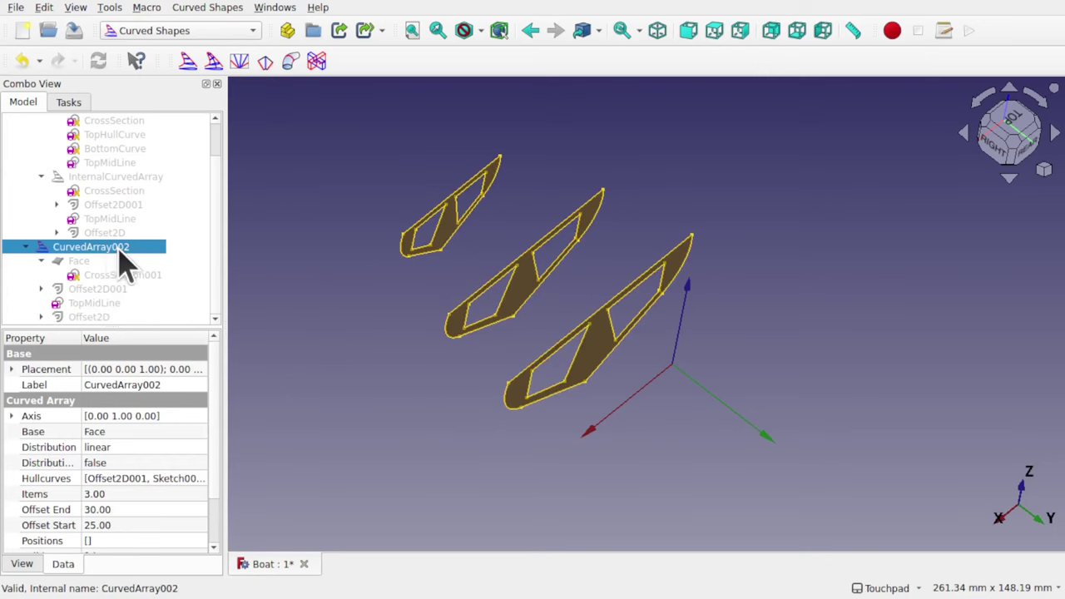
# Switch to the Part workbench and select the CurvedArray002 bulkhead profiles
pyautogui.click(175, 33)
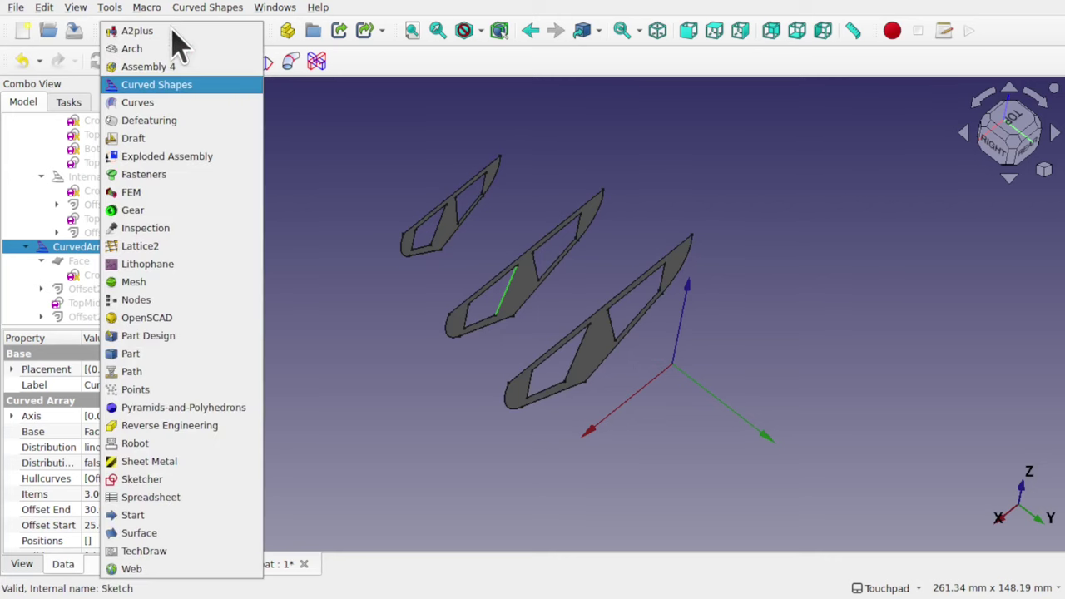
pyautogui.click(150, 353)
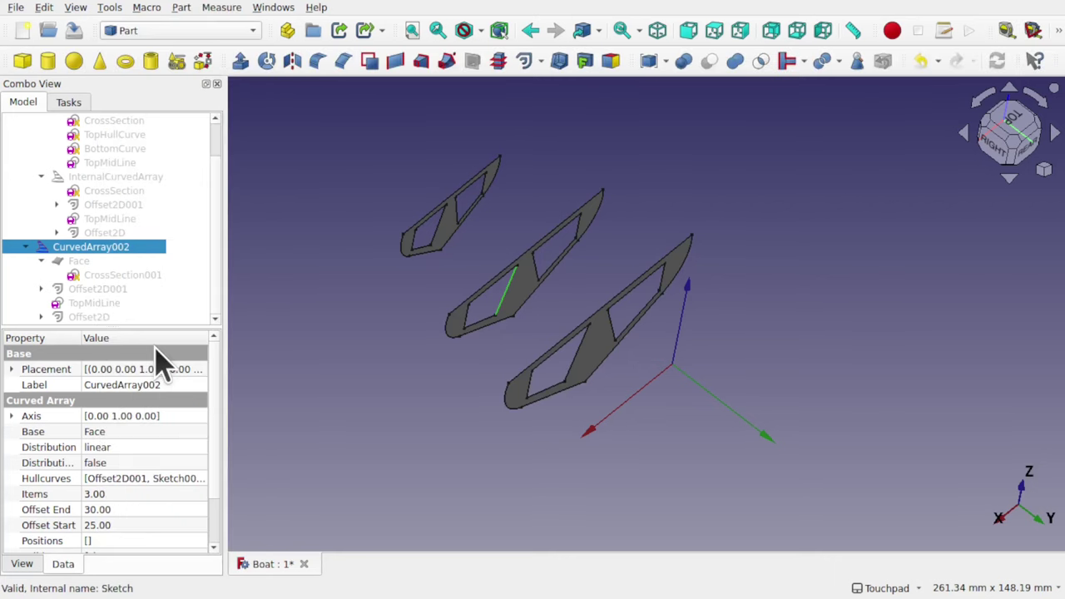
pyautogui.click(375, 324)
pyautogui.click(522, 292)
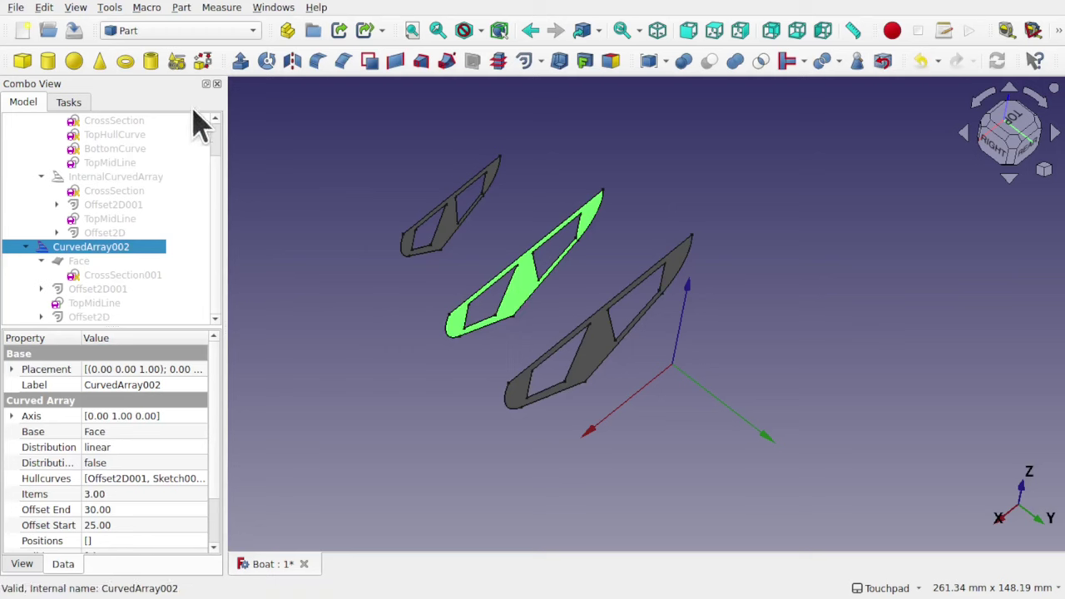
# Extrude CurvedArray002 2 mm symmetrically along its normal, which fails with a normal-vector error
pyautogui.click(242, 66)
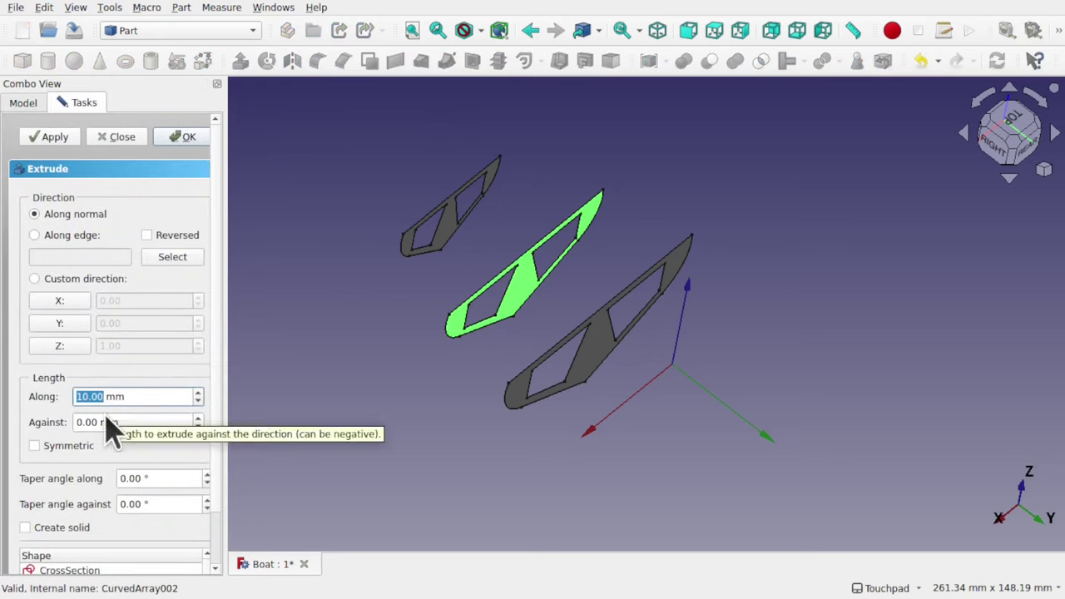
pyautogui.write('2')
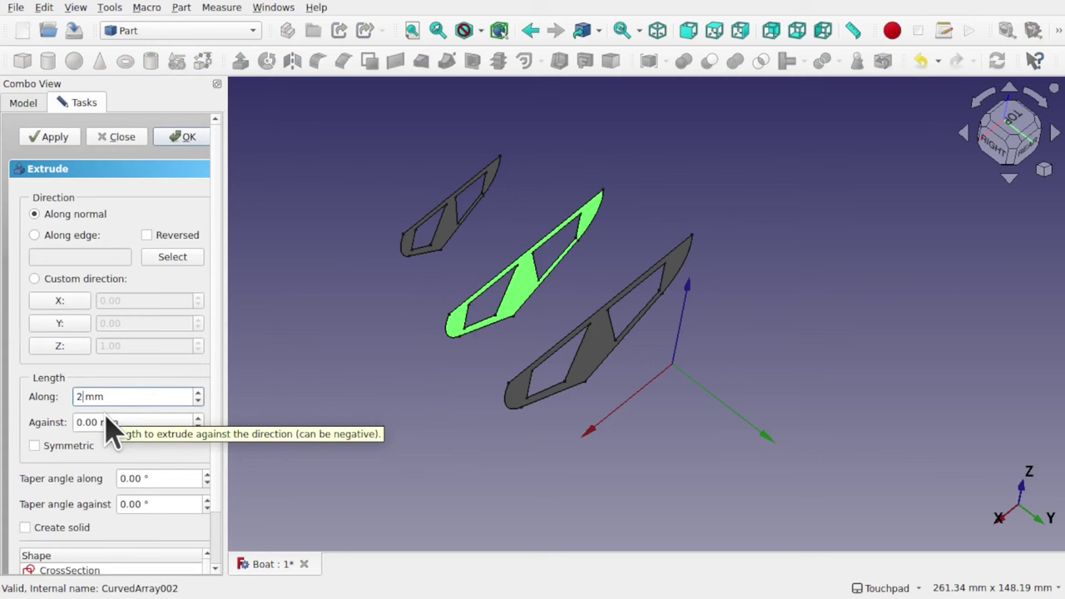
pyautogui.click(34, 447)
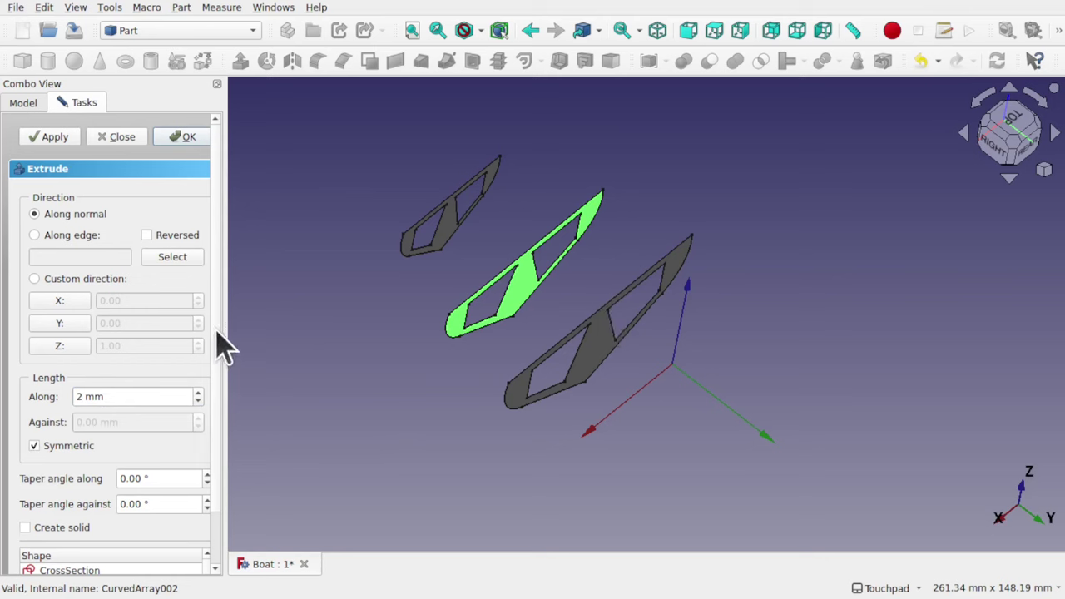
pyautogui.scroll(-3, 221, 366)
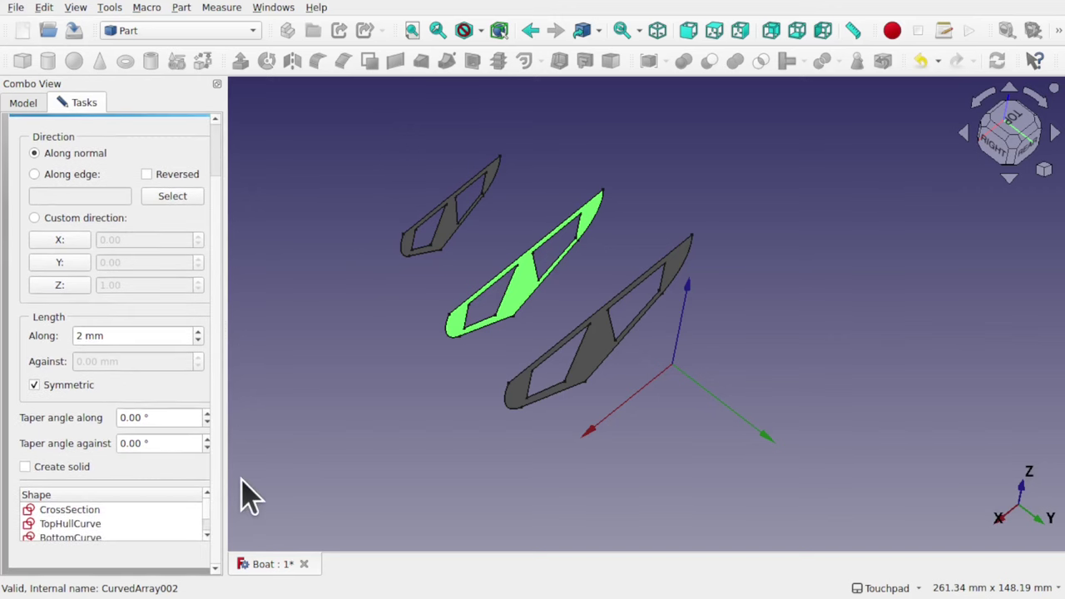
pyautogui.scroll(-5, 213, 545)
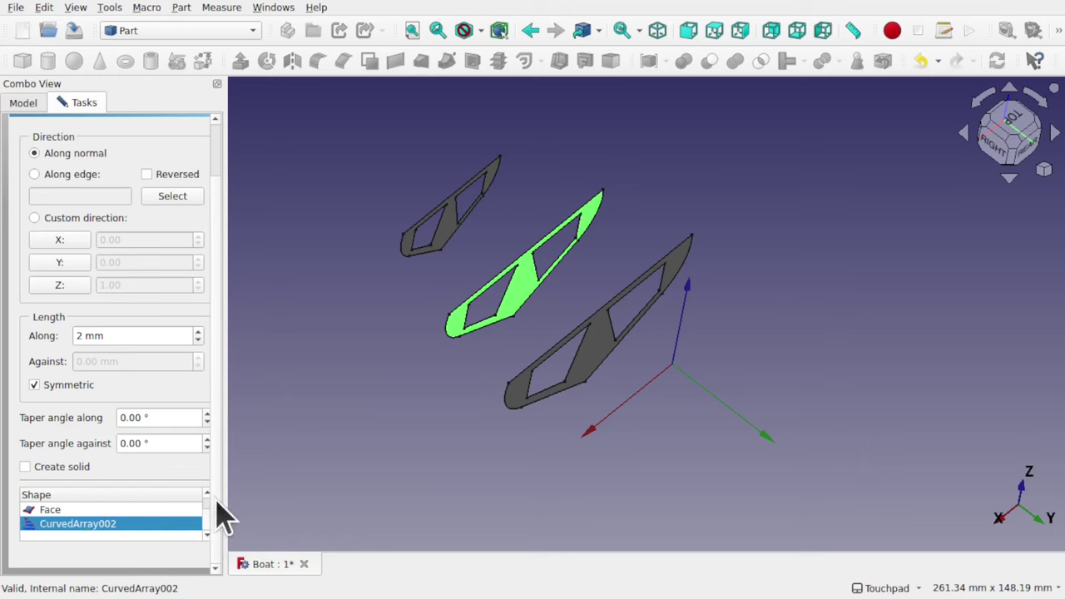
pyautogui.scroll(2, 216, 503)
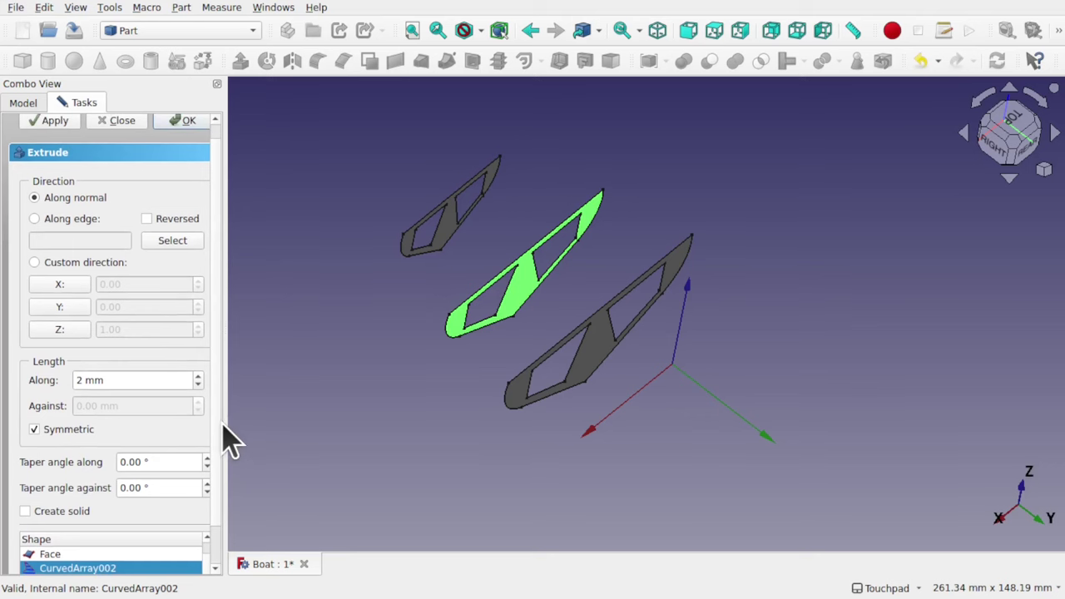
pyautogui.click(175, 120)
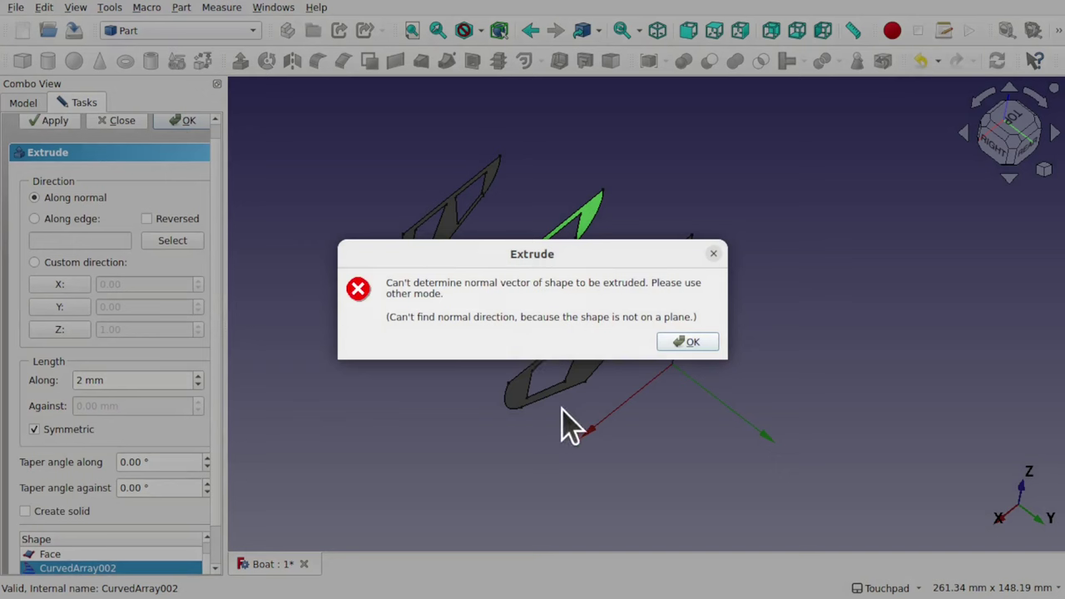
# Extrude CurvedArray002 2 mm symmetrically along the custom Y direction (0, 1, 0)
pyautogui.click(681, 340)
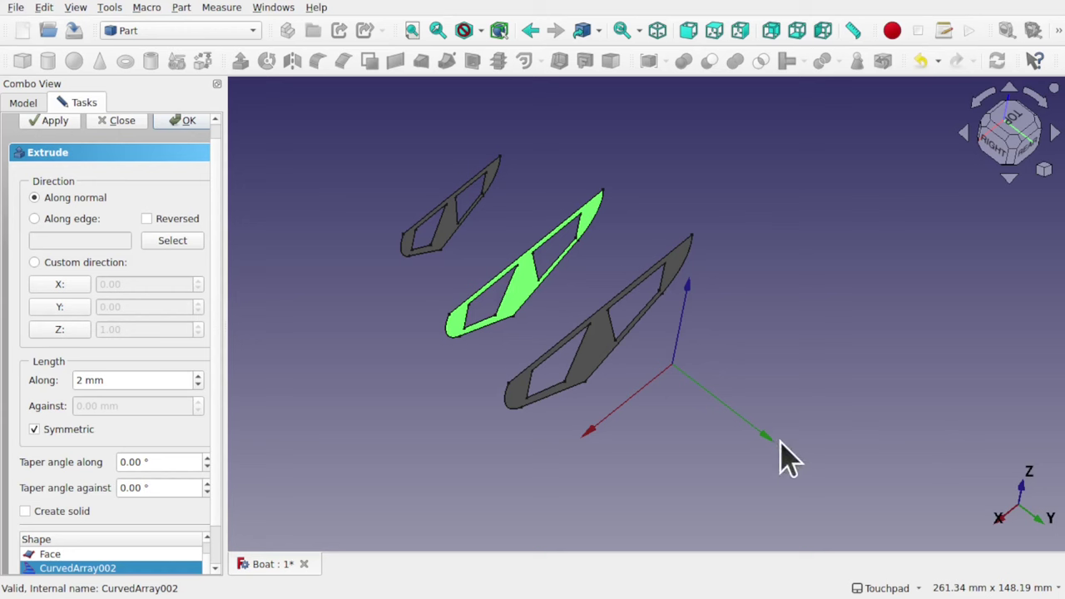
pyautogui.click(60, 307)
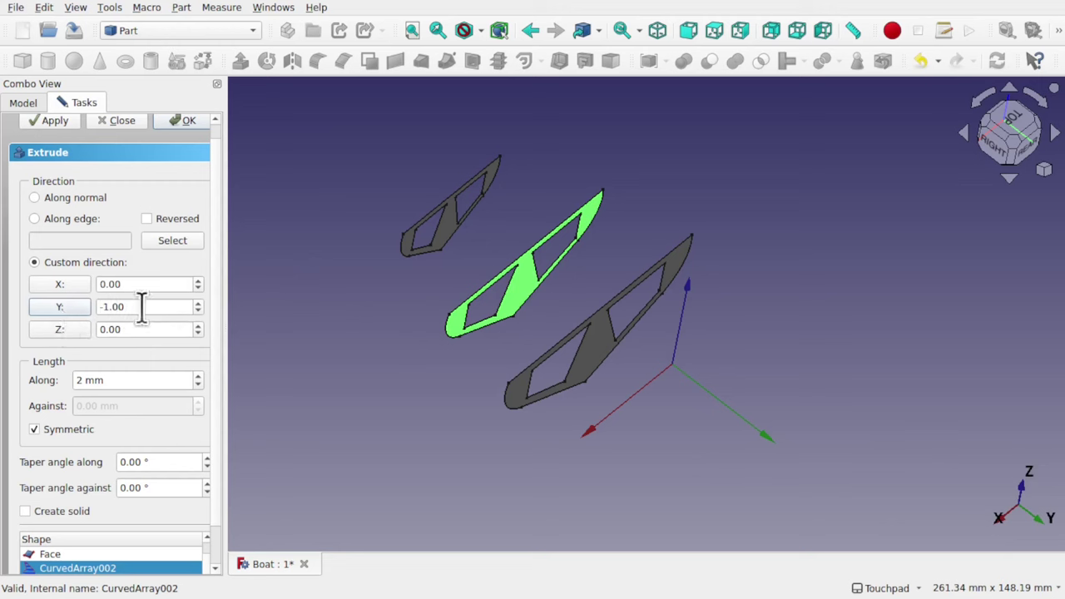
pyautogui.click(54, 308)
pyautogui.click(62, 306)
pyautogui.click(185, 121)
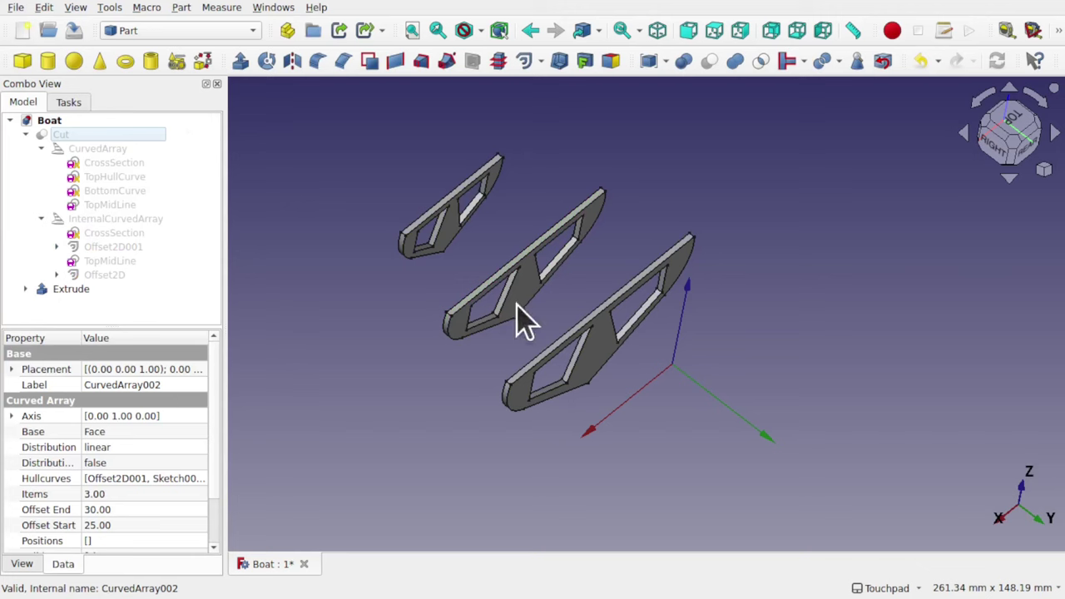
pyautogui.click(55, 289)
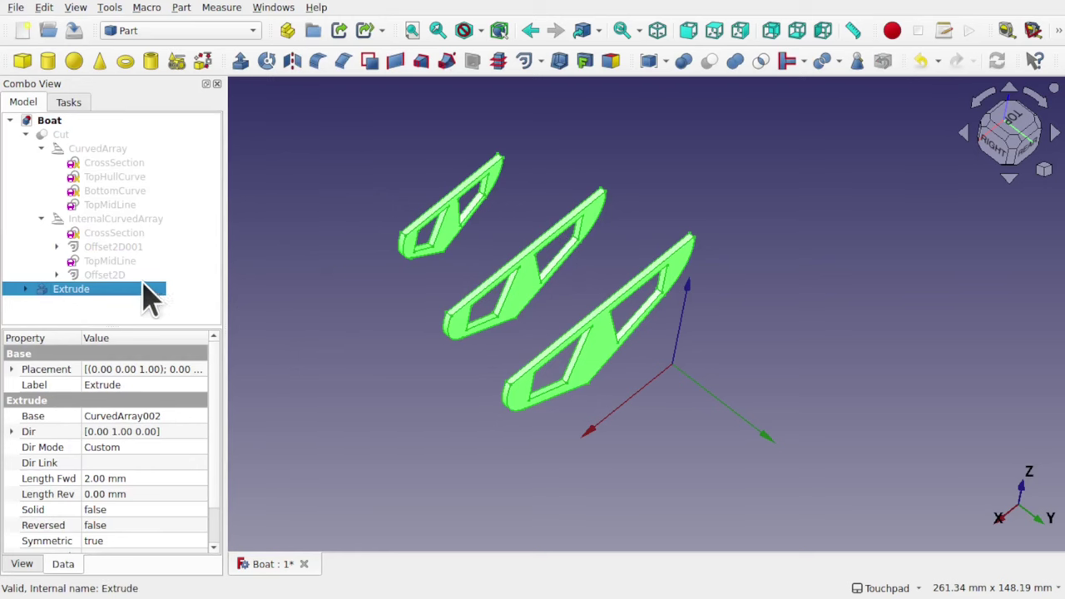
pyautogui.click(181, 8)
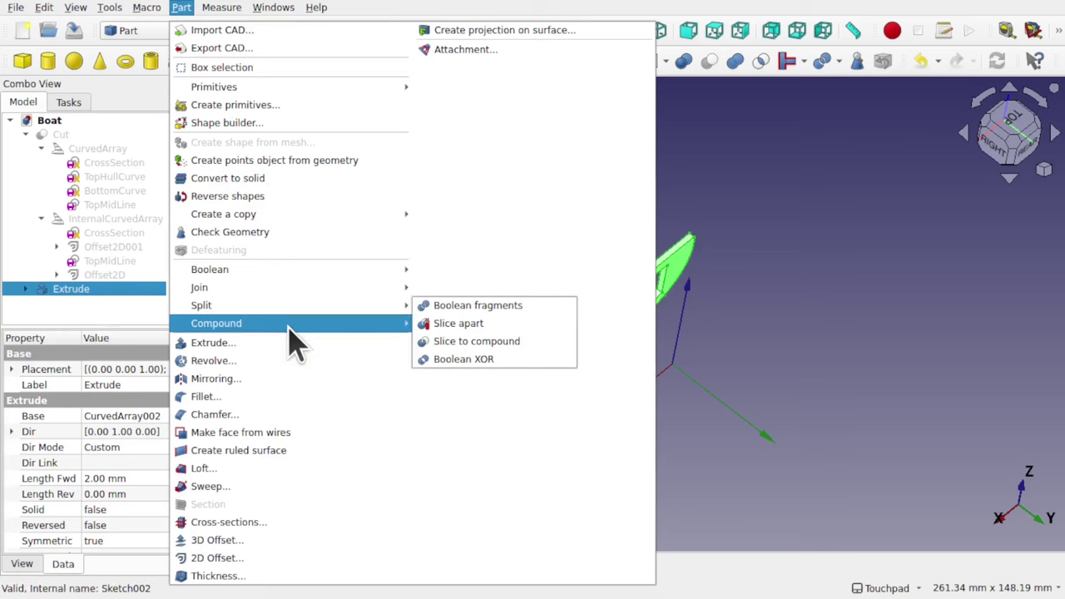
pyautogui.moveTo(288, 326)
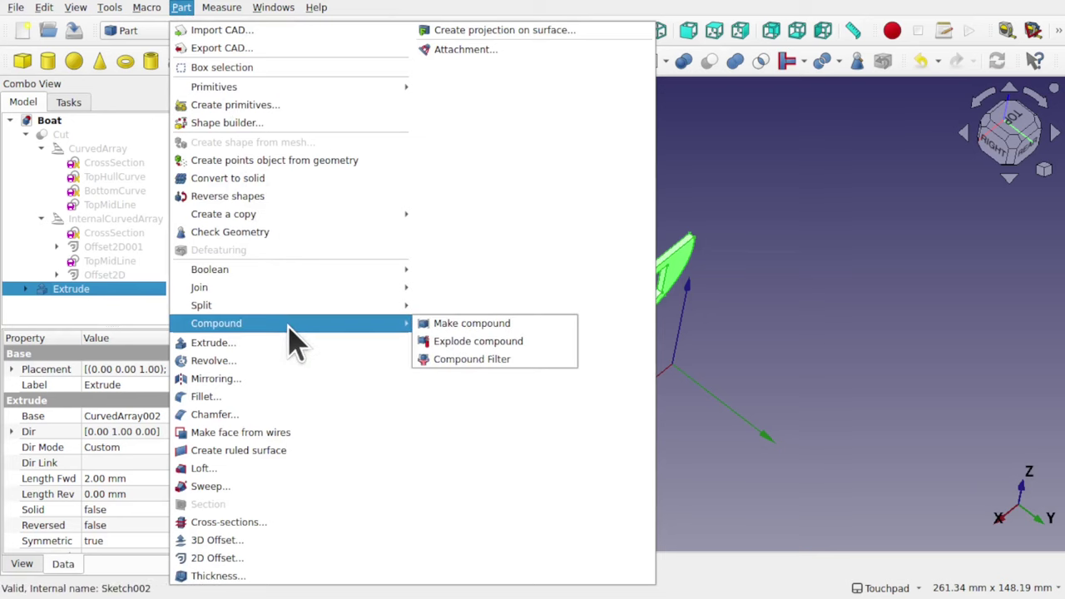
pyautogui.click(777, 268)
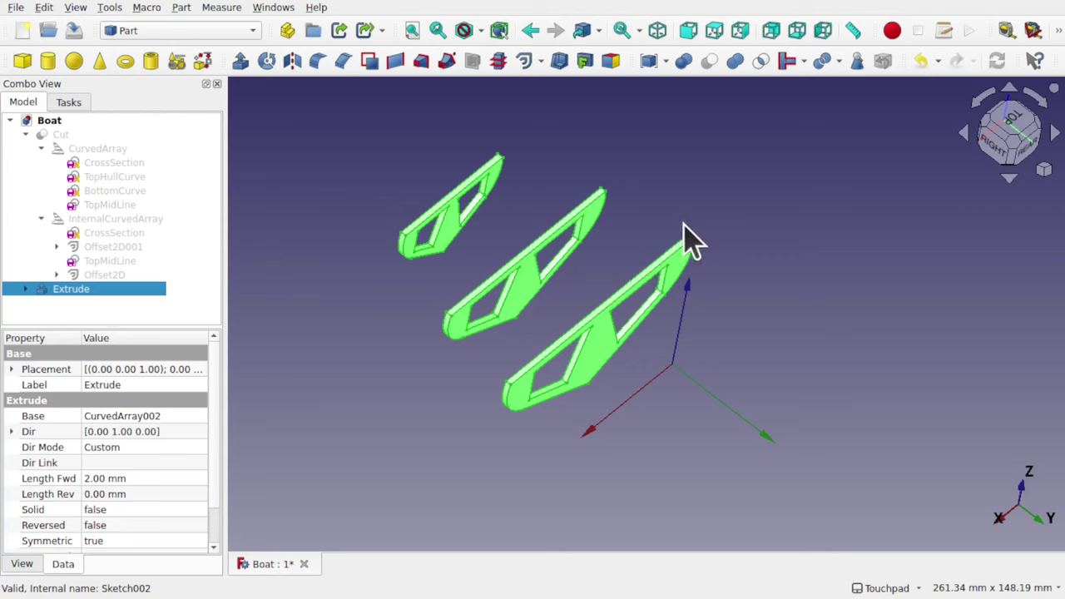
# Make the hidden Cut hull visible again and collapse its children in the tree
pyautogui.click(60, 135)
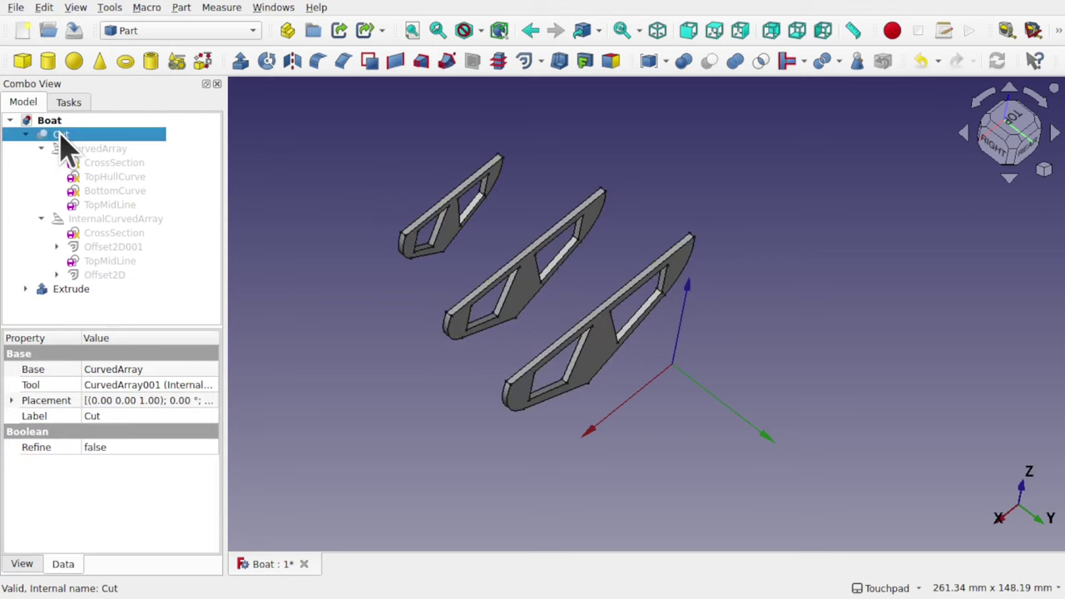
pyautogui.press('space')
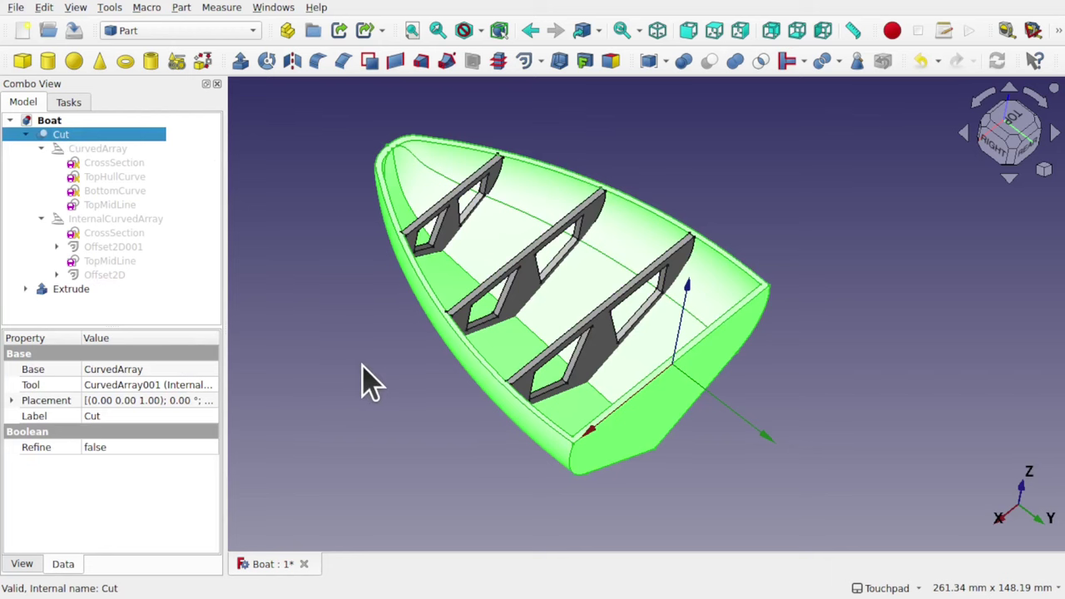
pyautogui.keyDown('alt'); pyautogui.moveTo(665, 344); pyautogui.dragTo(718, 363); pyautogui.keyUp('alt')
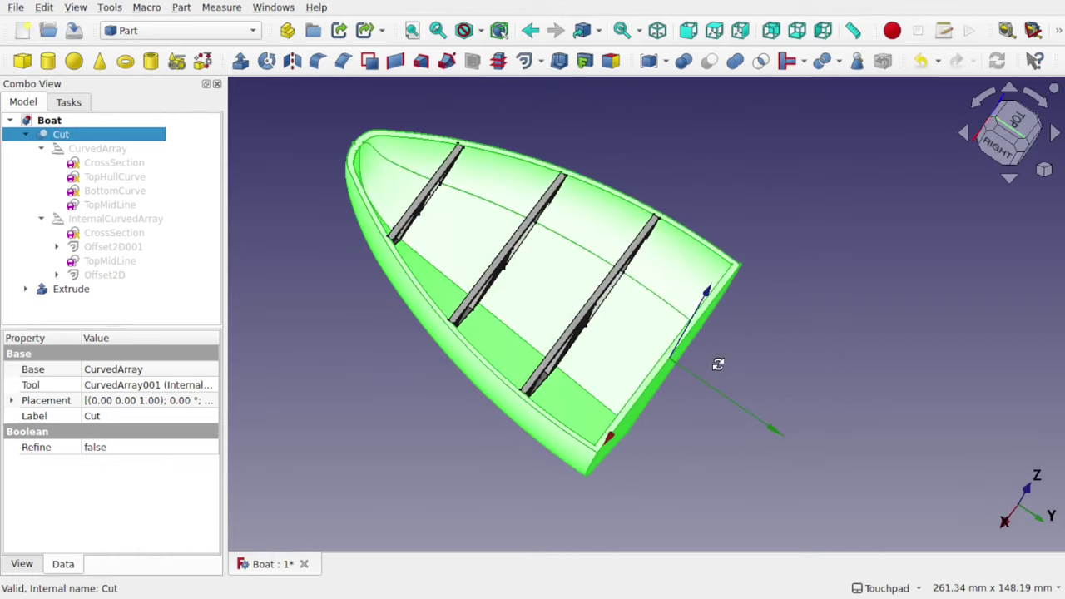
pyautogui.click(445, 397)
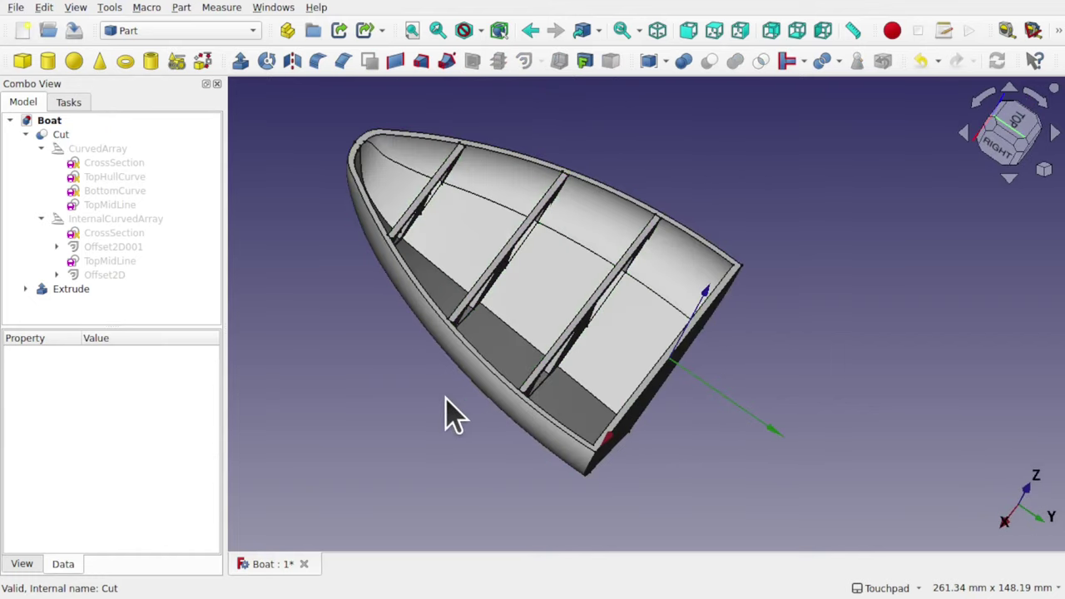
pyautogui.click(24, 134)
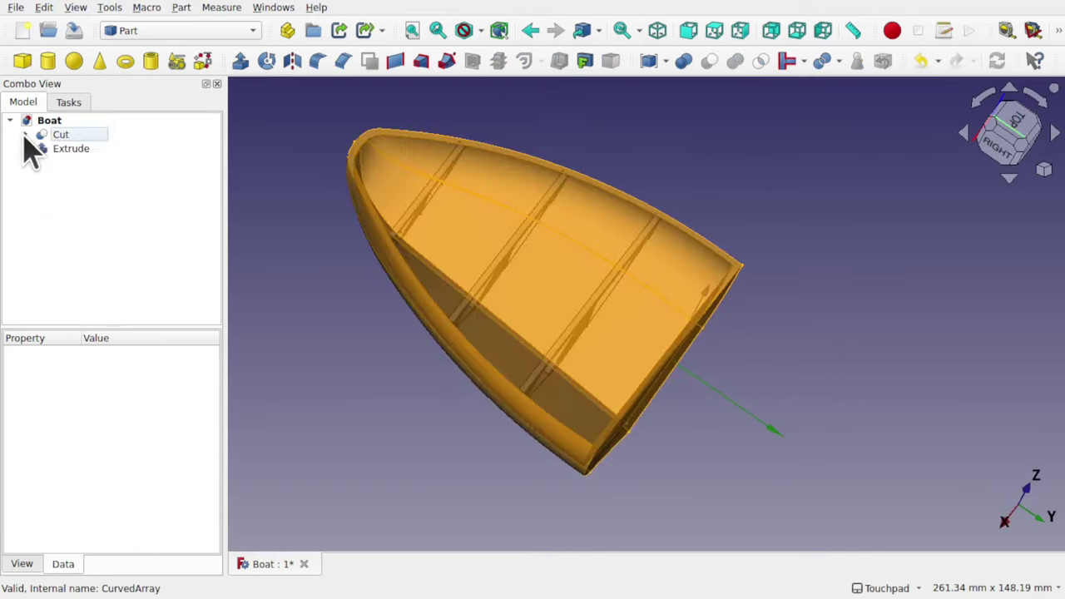
# Fuse the Cut hull and the Extrude bulkheads with a Boolean Union
pyautogui.click(67, 136)
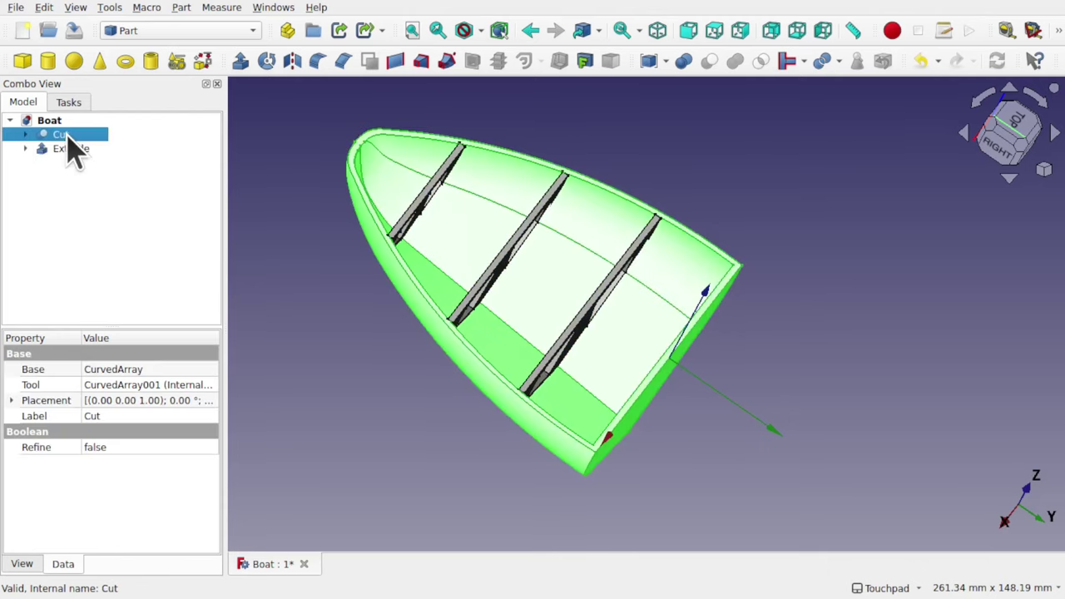
pyautogui.keyDown('ctrl'); pyautogui.click(80, 150); pyautogui.keyUp('ctrl')
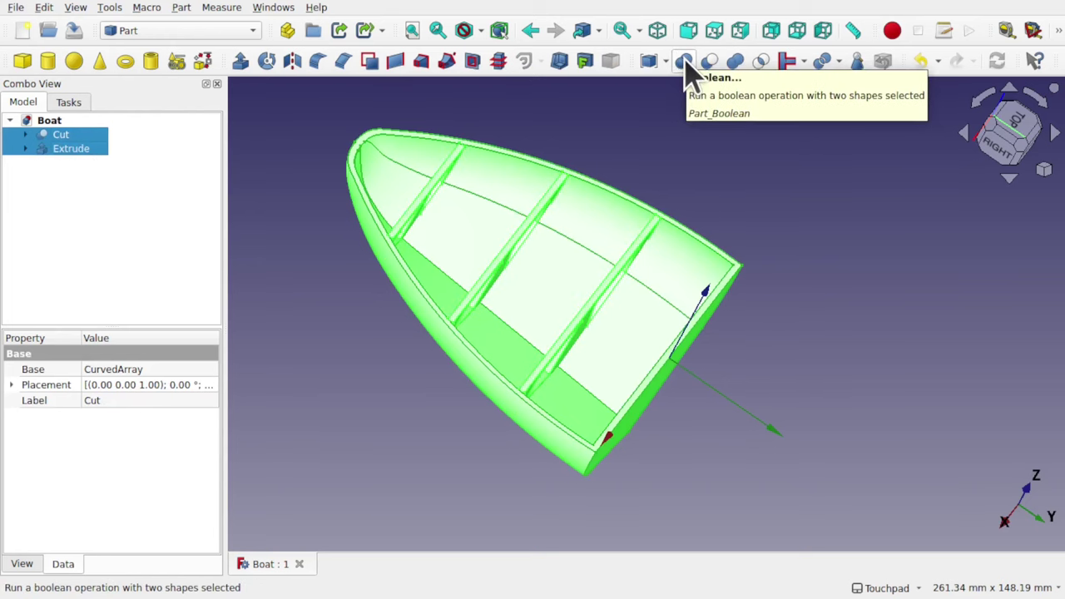
pyautogui.click(180, 8)
pyautogui.moveTo(364, 269)
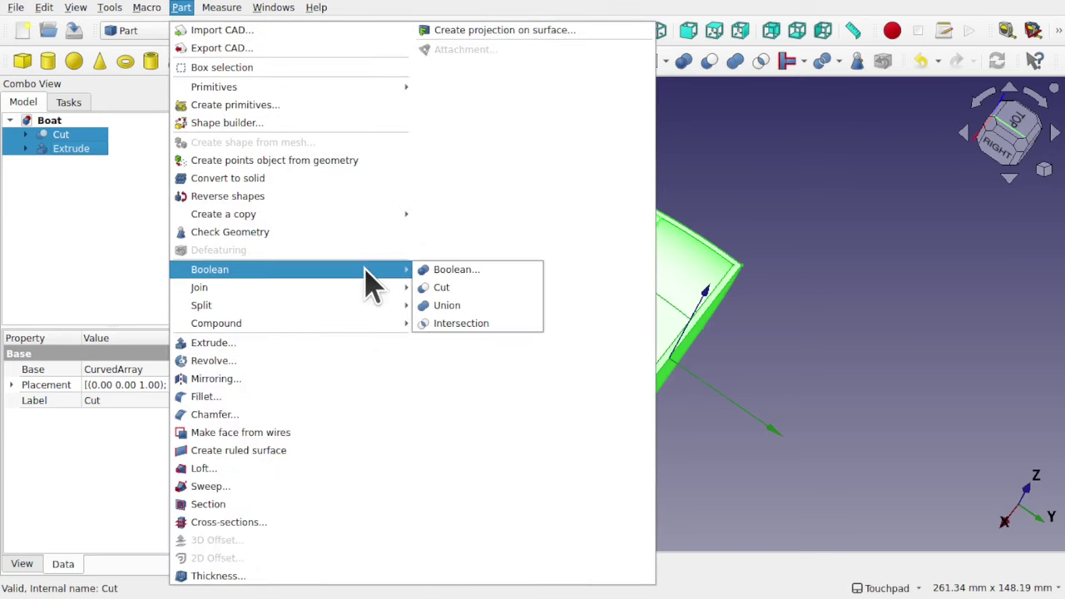
pyautogui.click(492, 305)
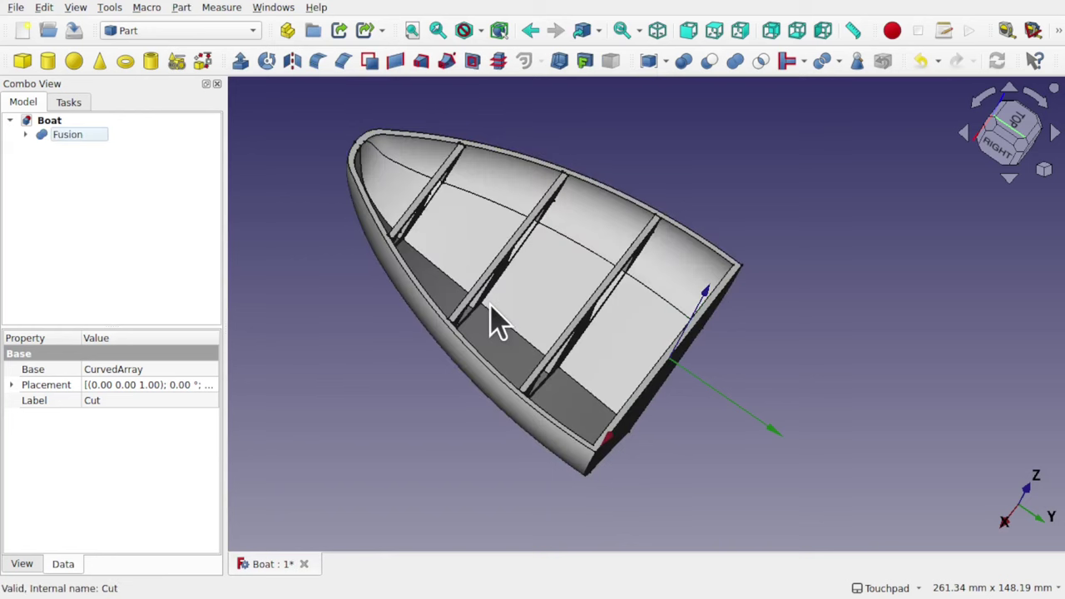
# Orbit the model to view the fused boat from behind
pyautogui.keyDown('alt'); pyautogui.moveTo(632, 346); pyautogui.dragTo(594, 343); pyautogui.keyUp('alt')
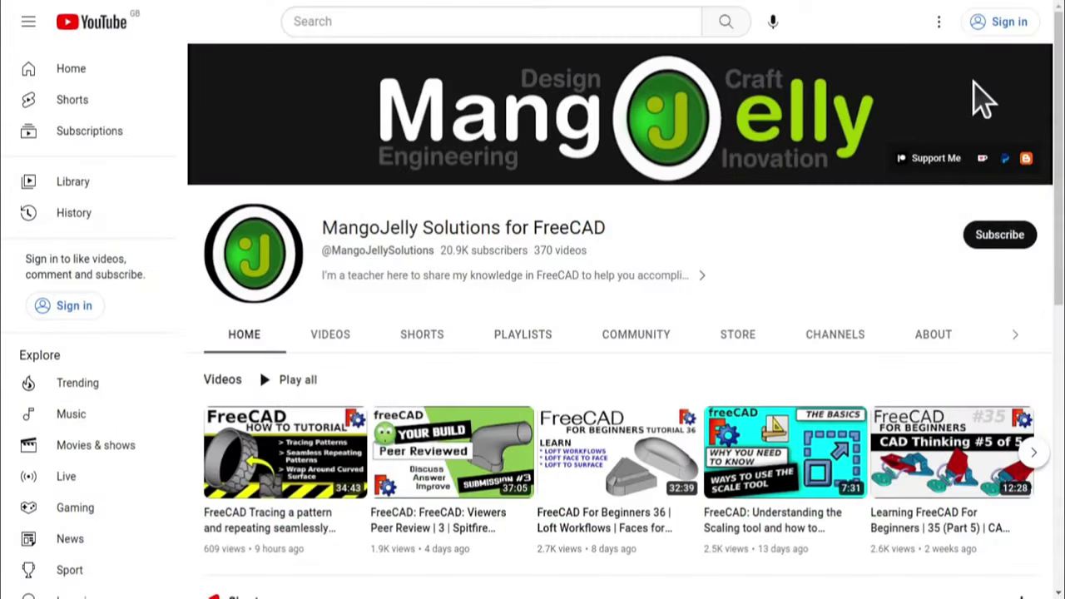
# View the channel's About page with its description and the three donation links
pyautogui.click(935, 341)
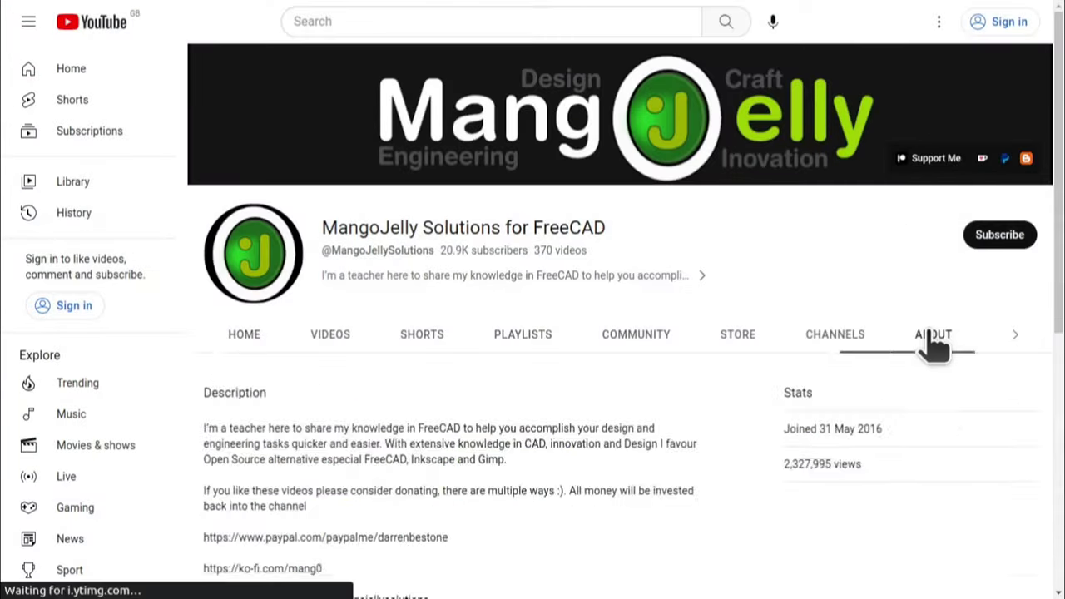
pyautogui.scroll(-2, 228, 451)
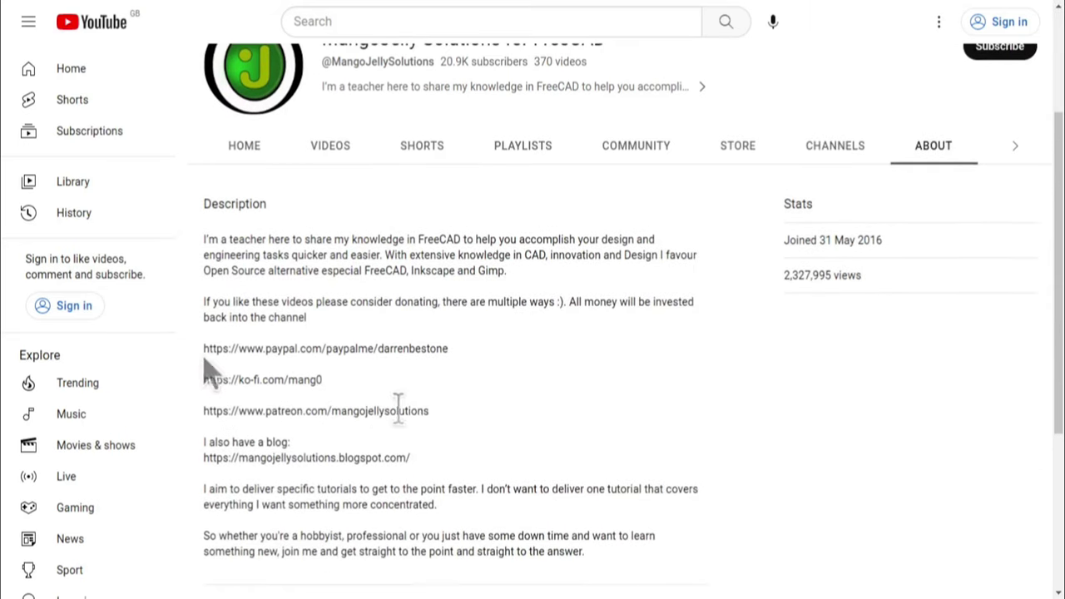
pyautogui.moveTo(431, 412); pyautogui.dragTo(202, 332)
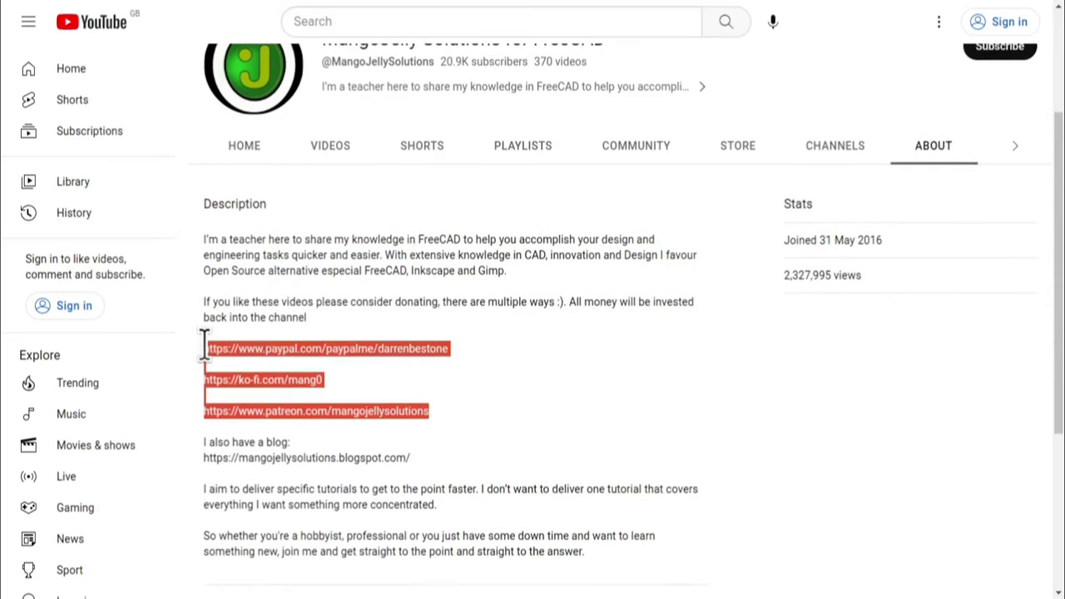
pyautogui.click(486, 420)
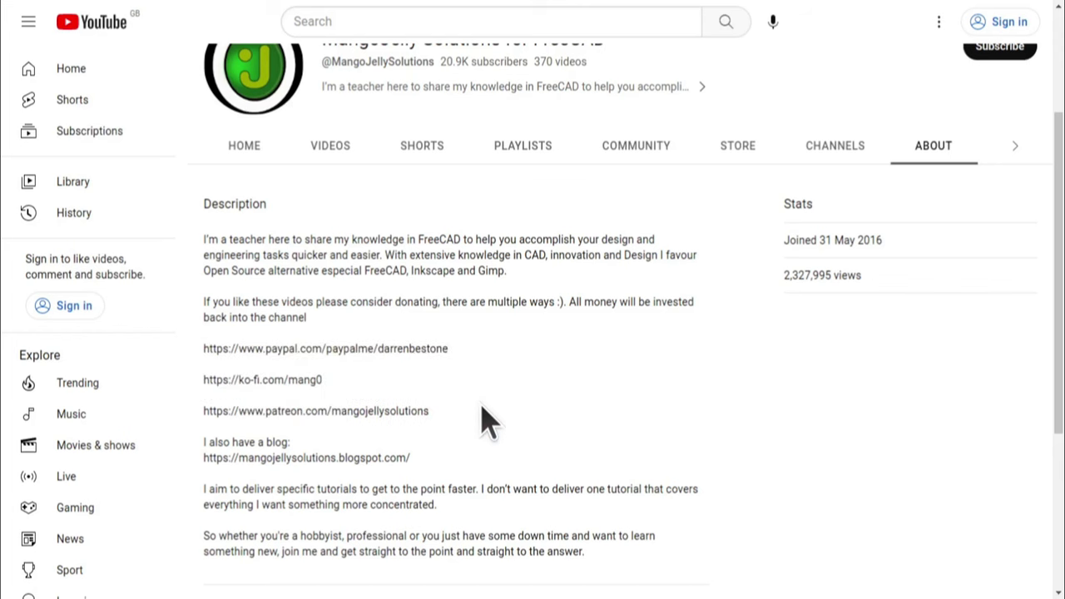